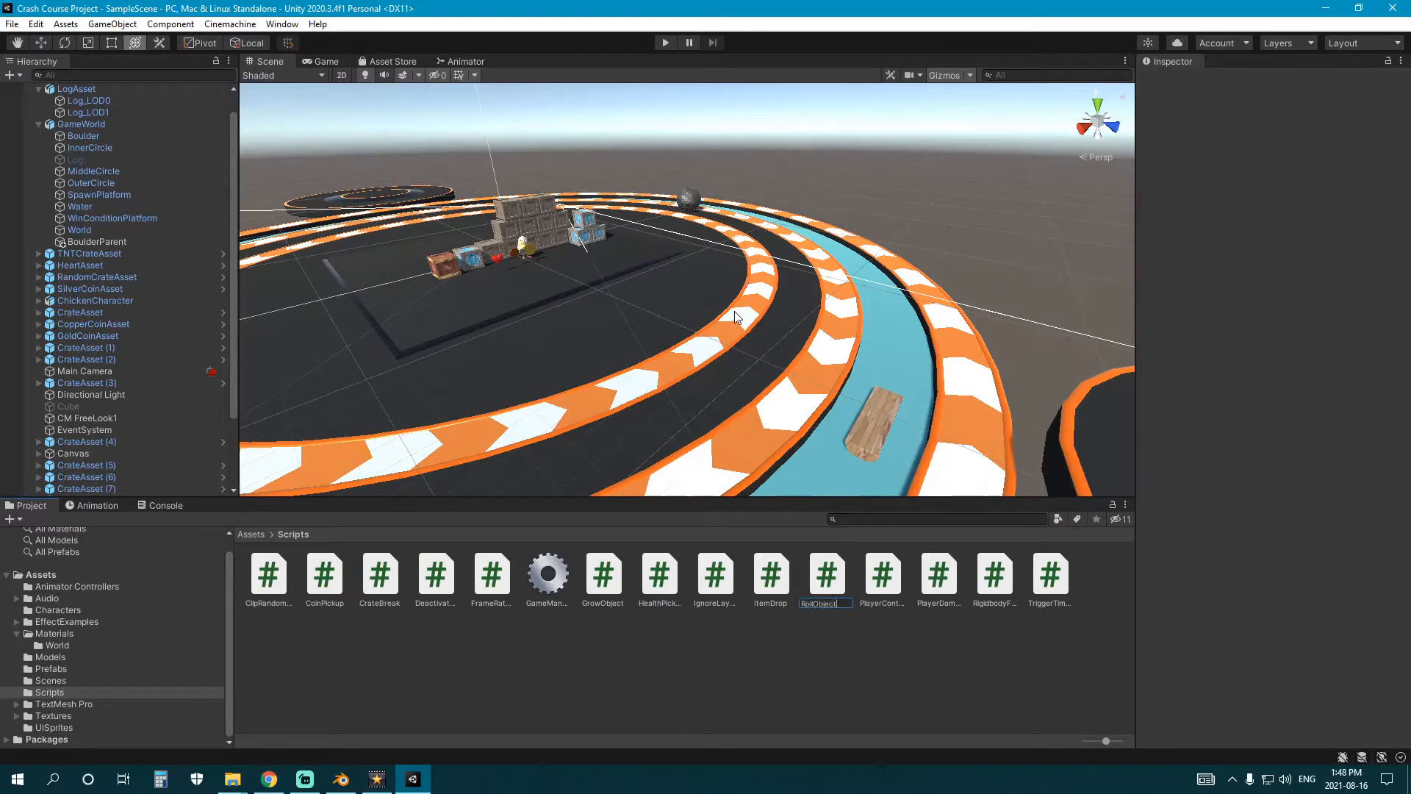
# Name the new script RollObject and open it in Visual Studio for editing.
pyautogui.press('Return')
pyautogui.click(970, 640)
pyautogui.click(994, 581)
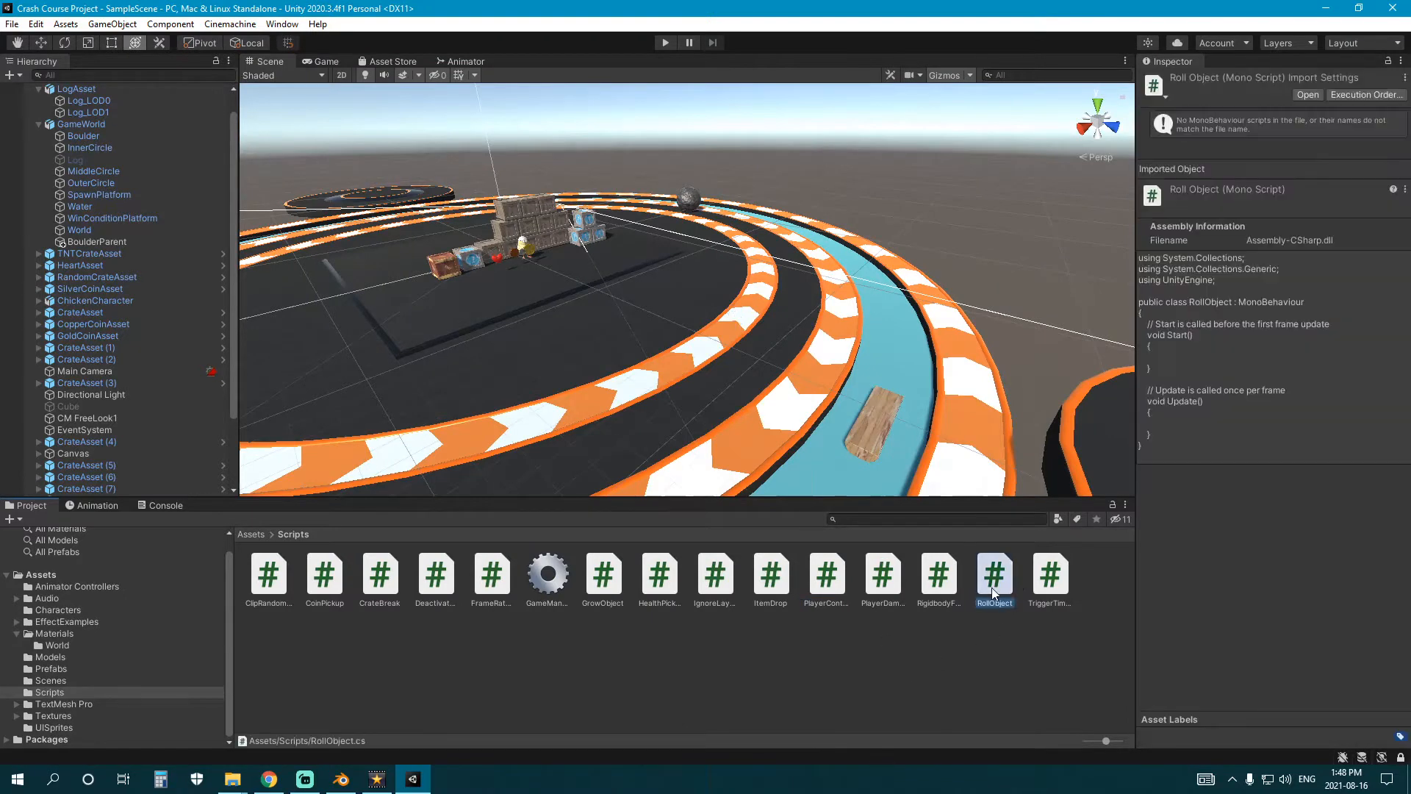
pyautogui.doubleClick(994, 584)
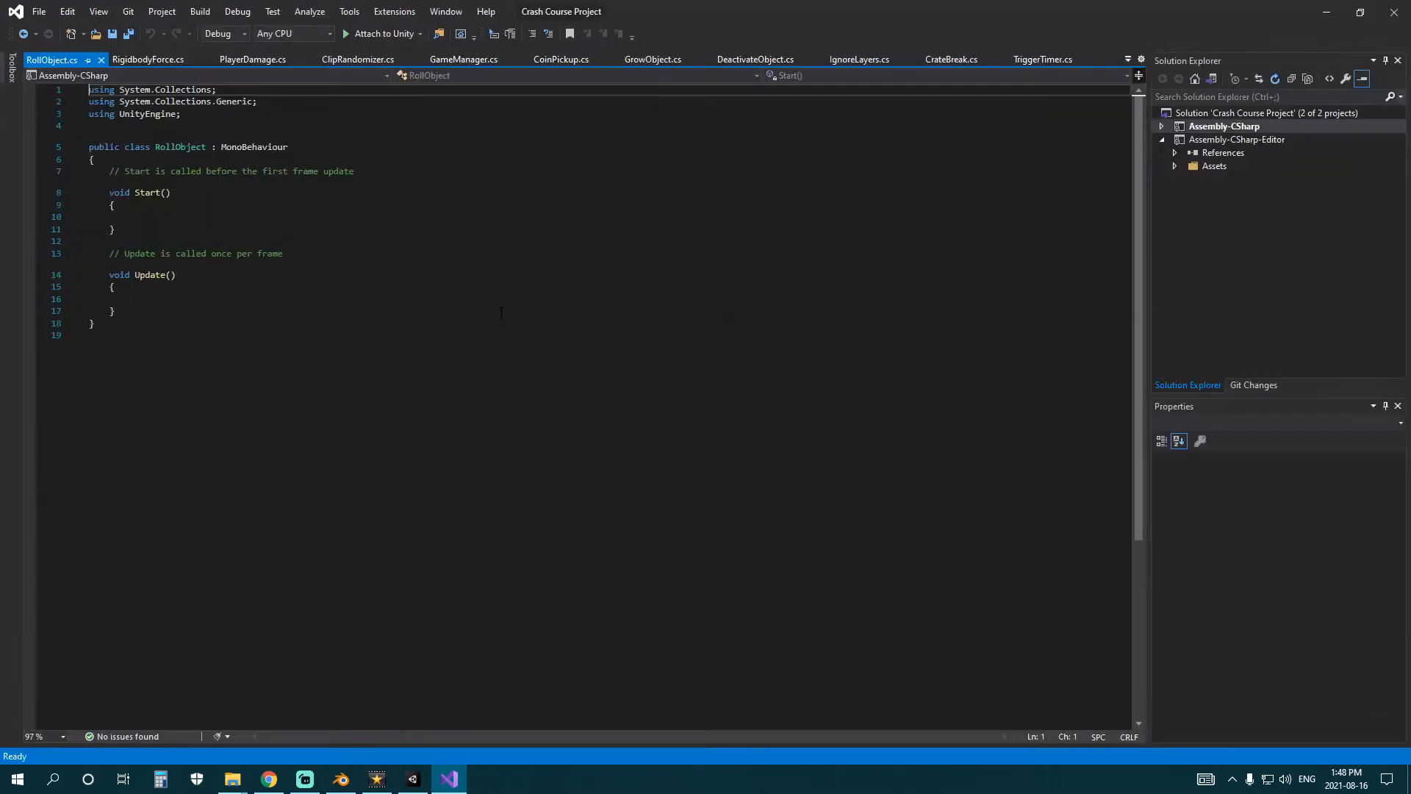
pyautogui.click(488, 219)
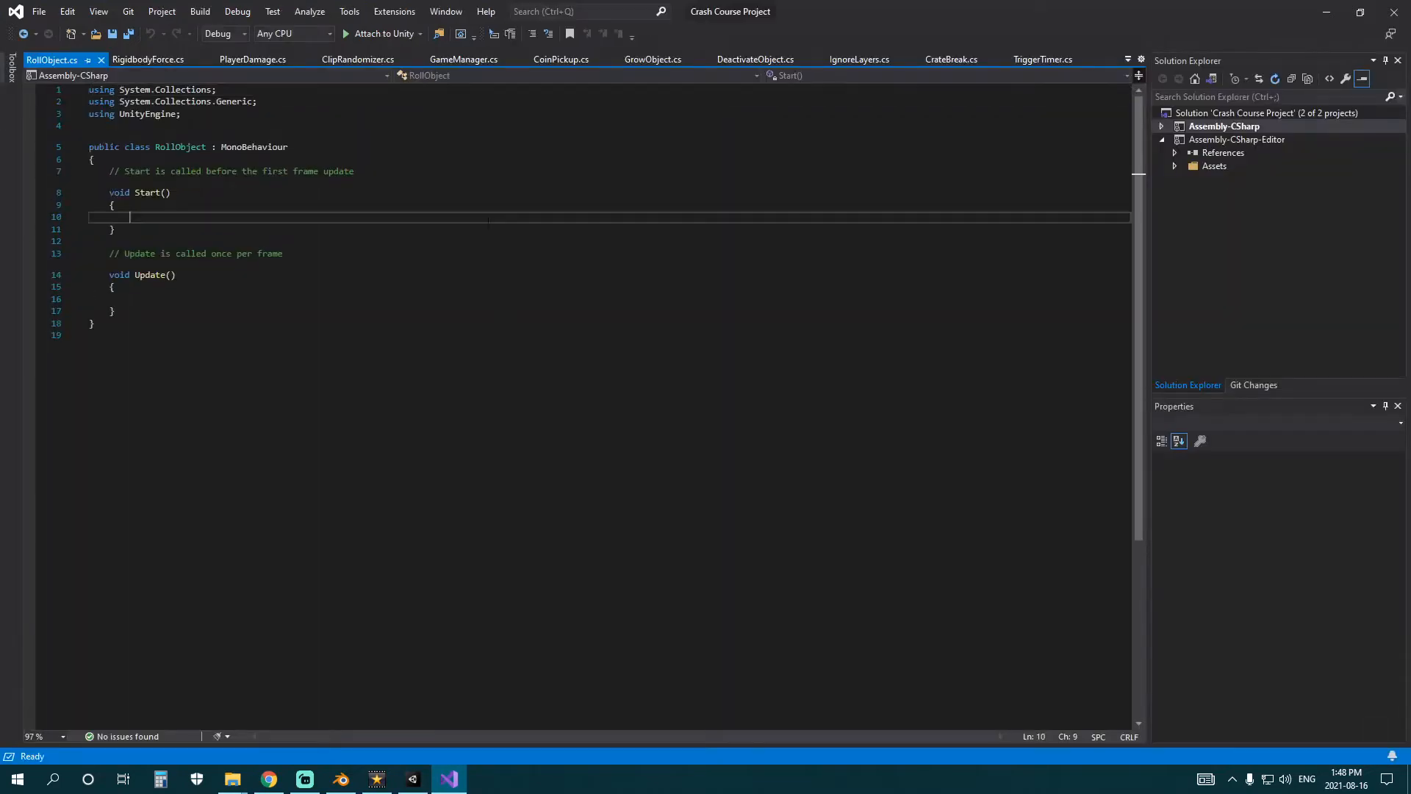
# Replace the comment above Start with the declaration "public float rotateX = 0.0f;" and save the script.
pyautogui.moveTo(109, 171); pyautogui.dragTo(416, 163)
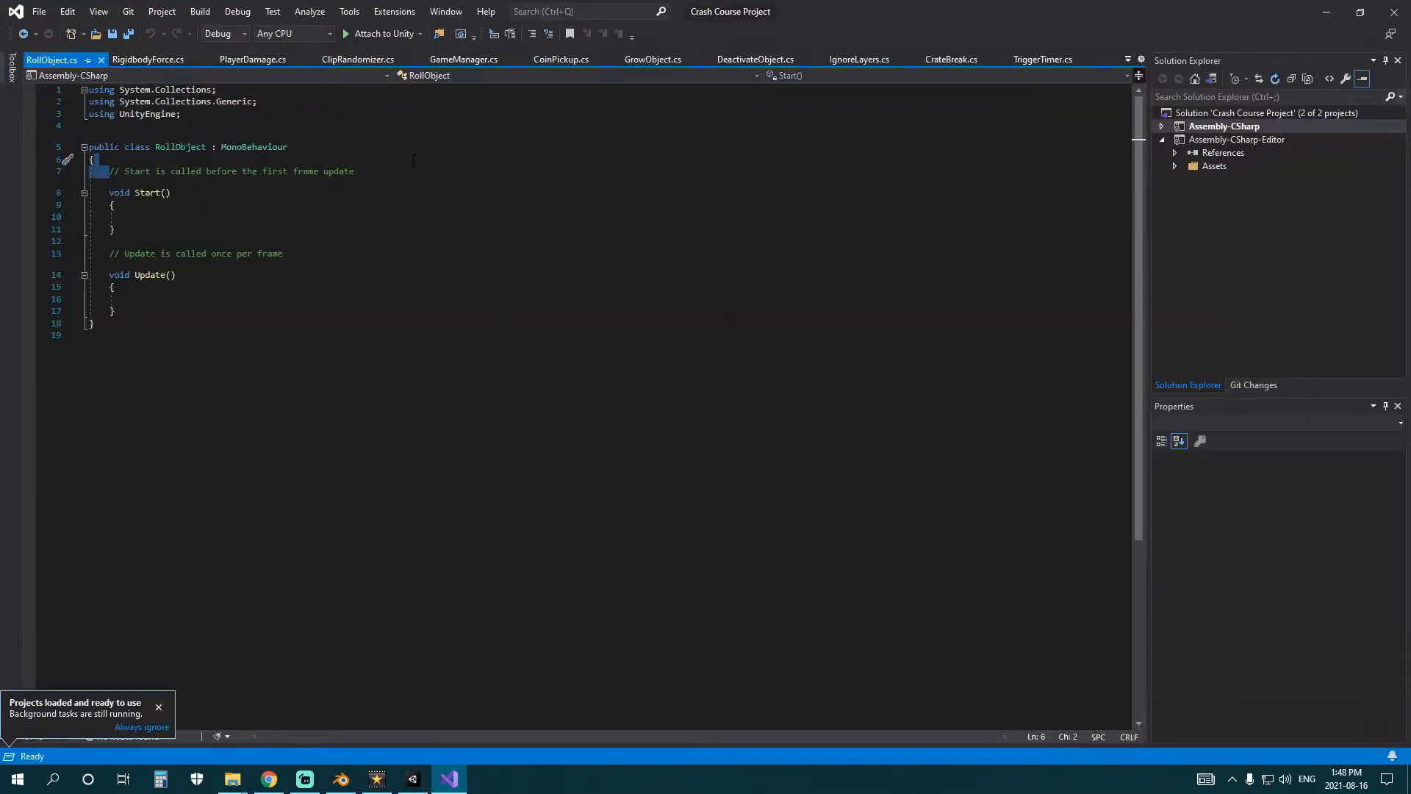
pyautogui.moveTo(274, 178); pyautogui.dragTo(114, 173)
pyautogui.write('flo')
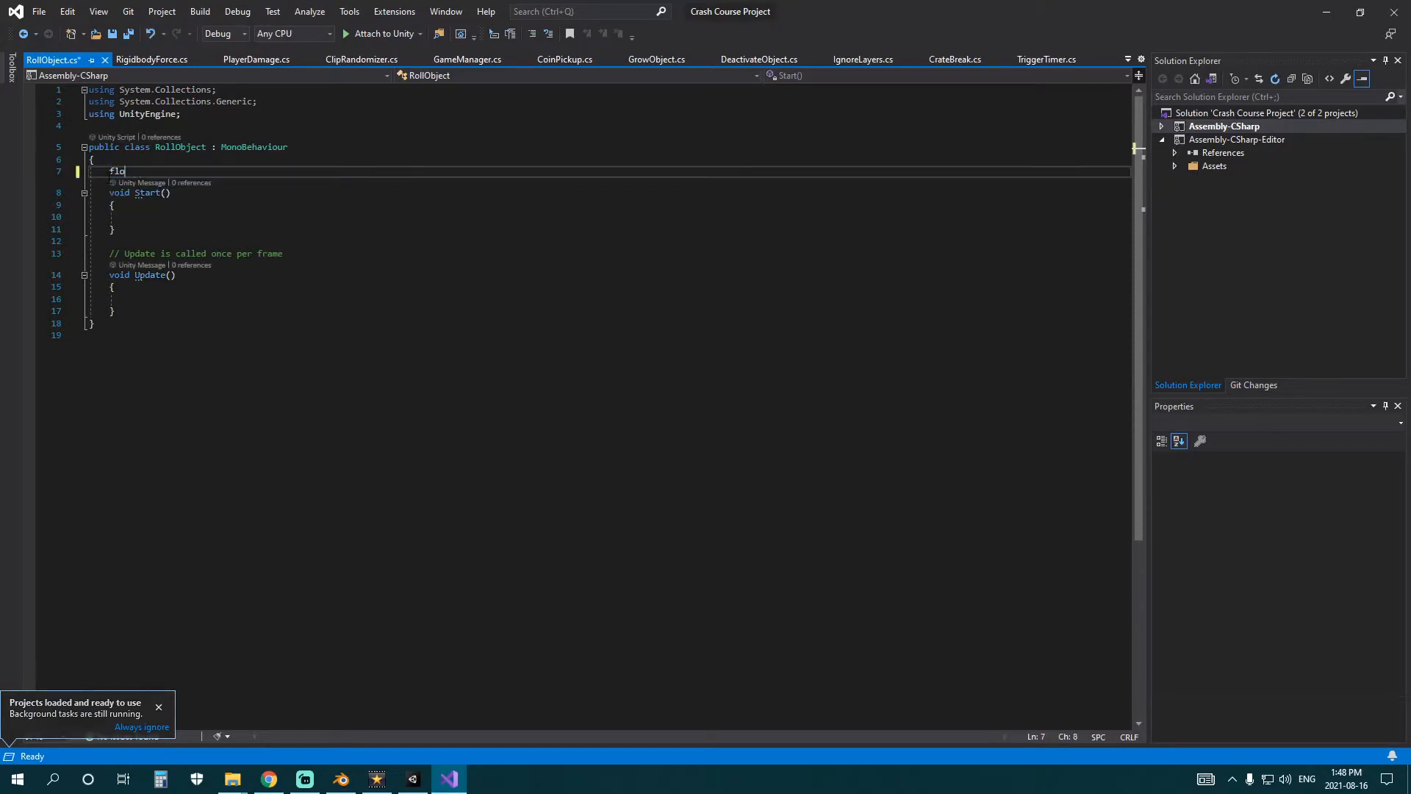
pyautogui.write('public float rotateX = 0.0f;')
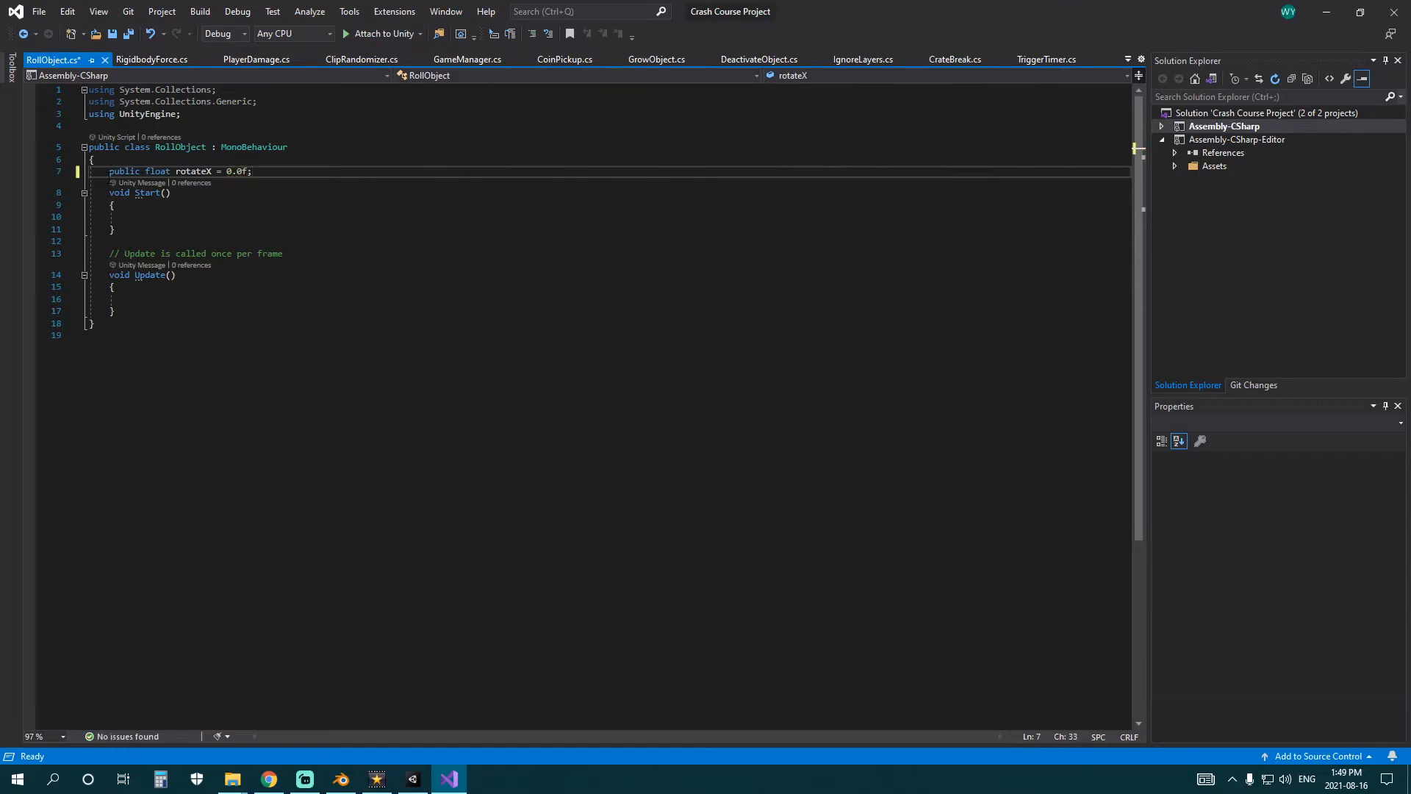
pyautogui.press('Return')
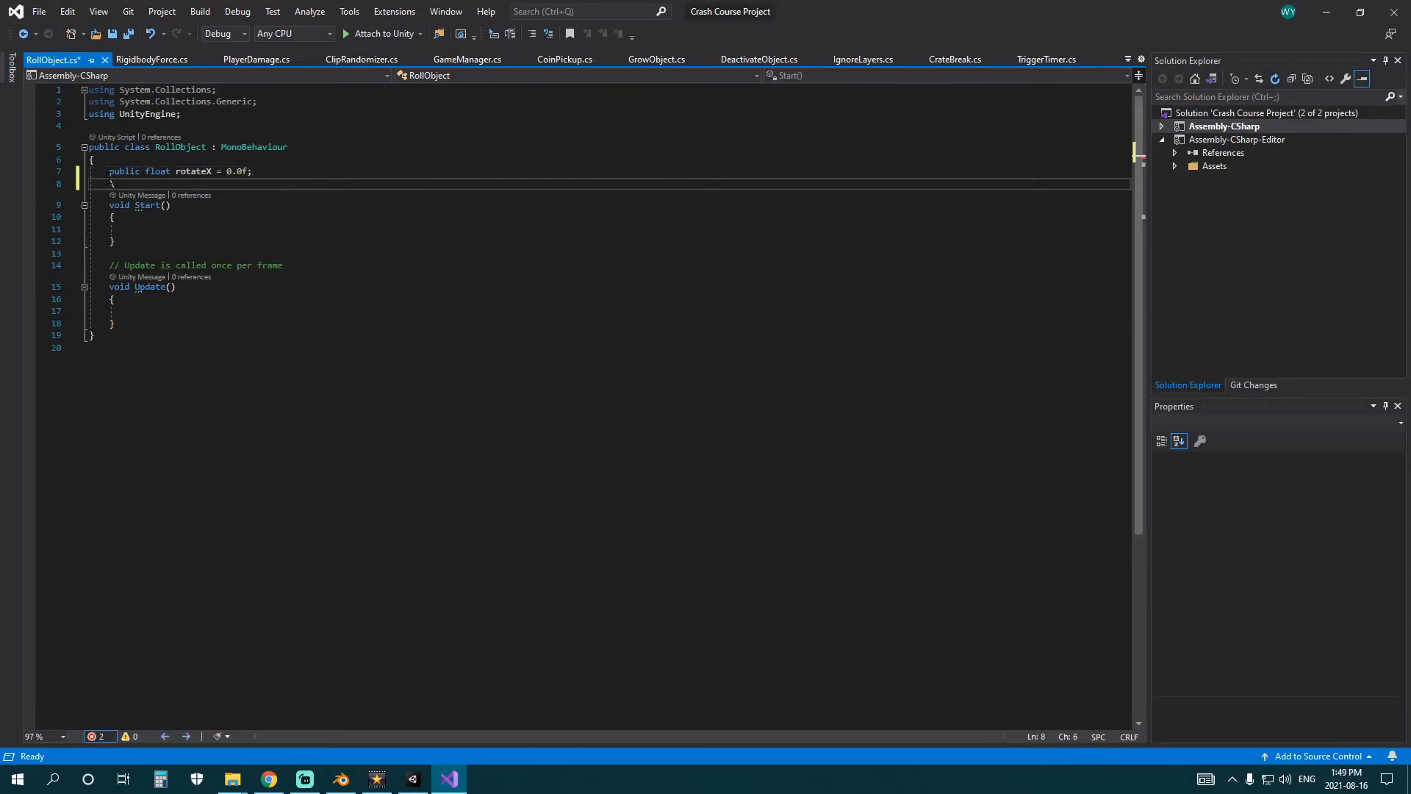
pyautogui.hotkey('ctrl', 's')
# Duplicate the rotateX declaration twice and rename the copies rotateY and rotateZ.
pyautogui.moveTo(285, 171); pyautogui.dragTo(90, 172)
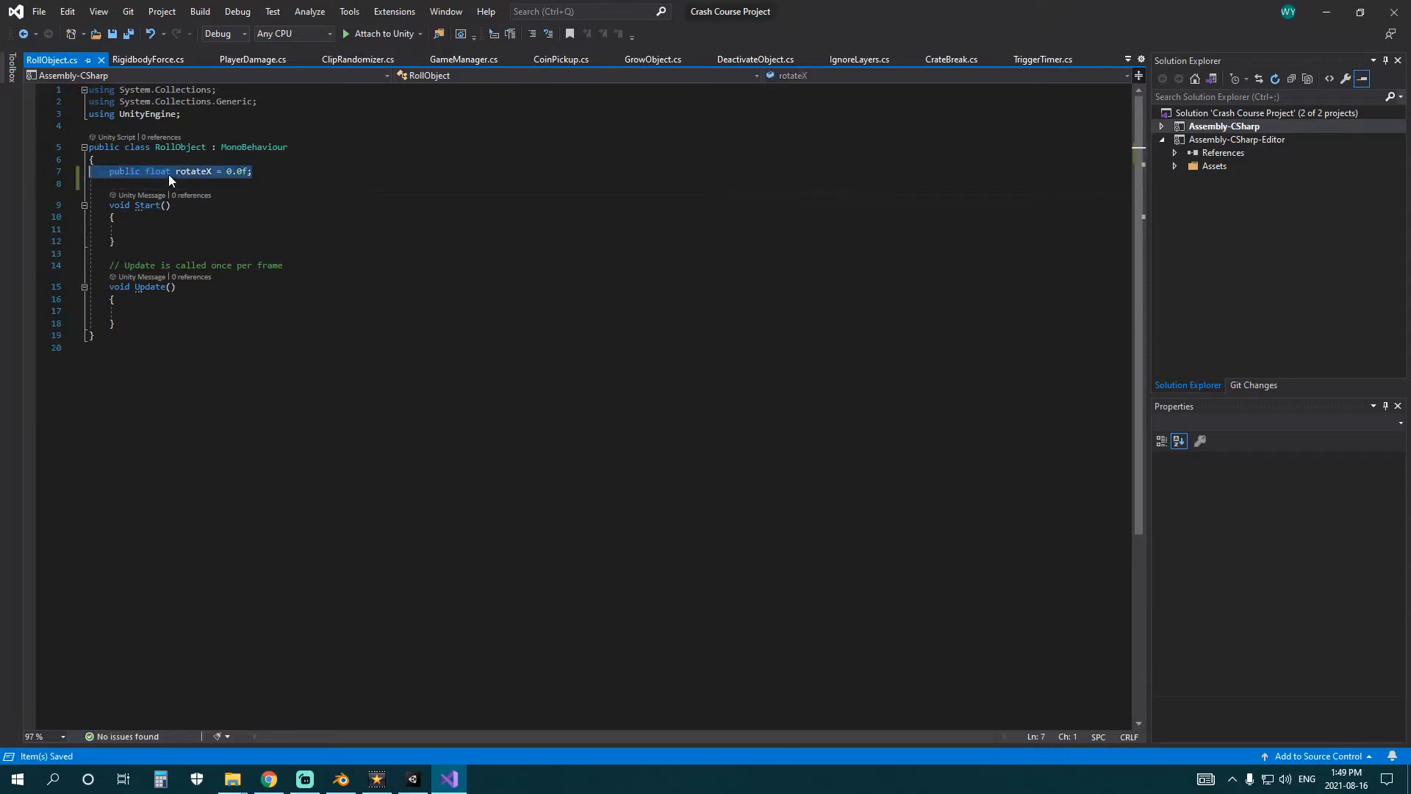
pyautogui.hotkey('ctrl', 'c')
pyautogui.click(285, 163)
pyautogui.click(290, 171)
pyautogui.press('Return')
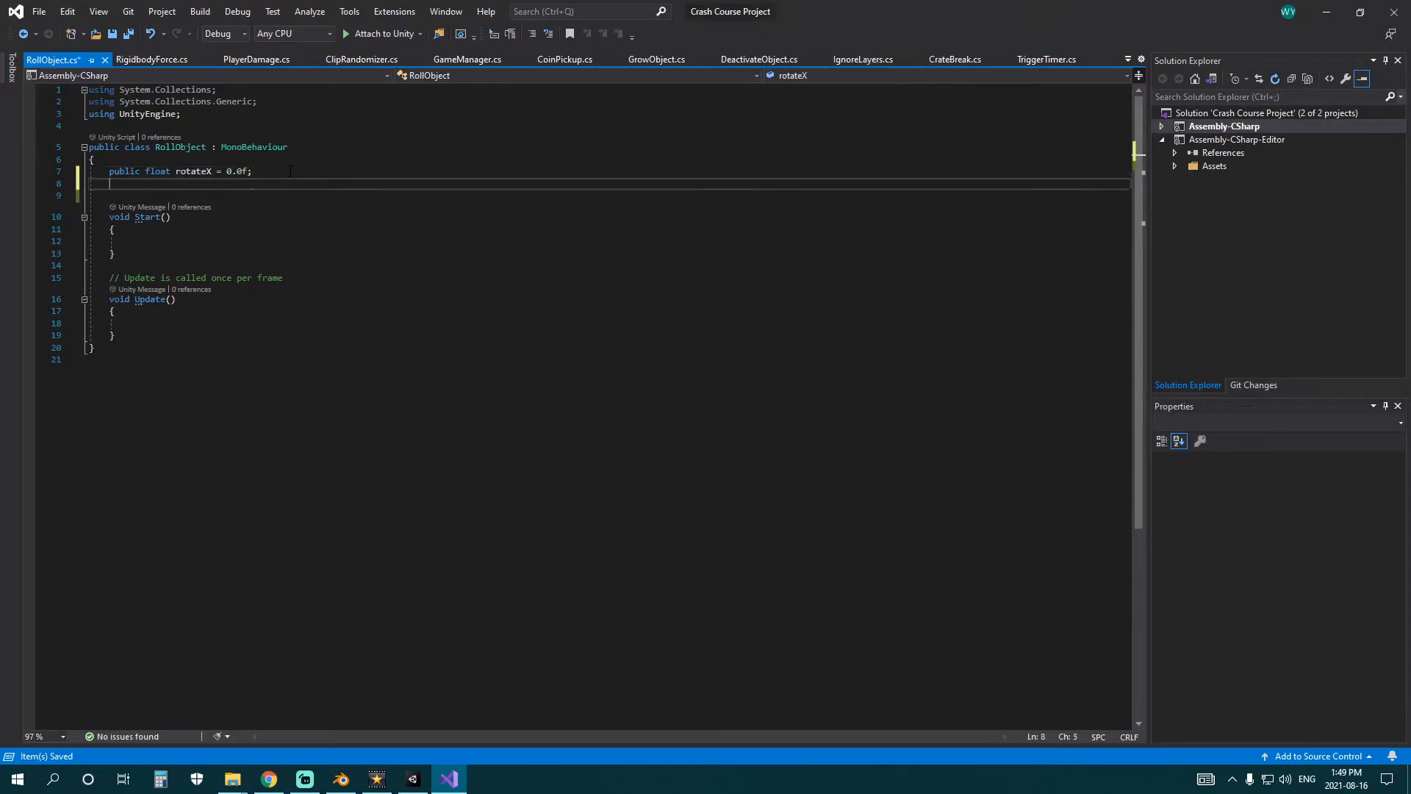
pyautogui.hotkey('ctrl', 'v')
pyautogui.press('Return')
pyautogui.hotkey('ctrl', 'v')
pyautogui.click(211, 184)
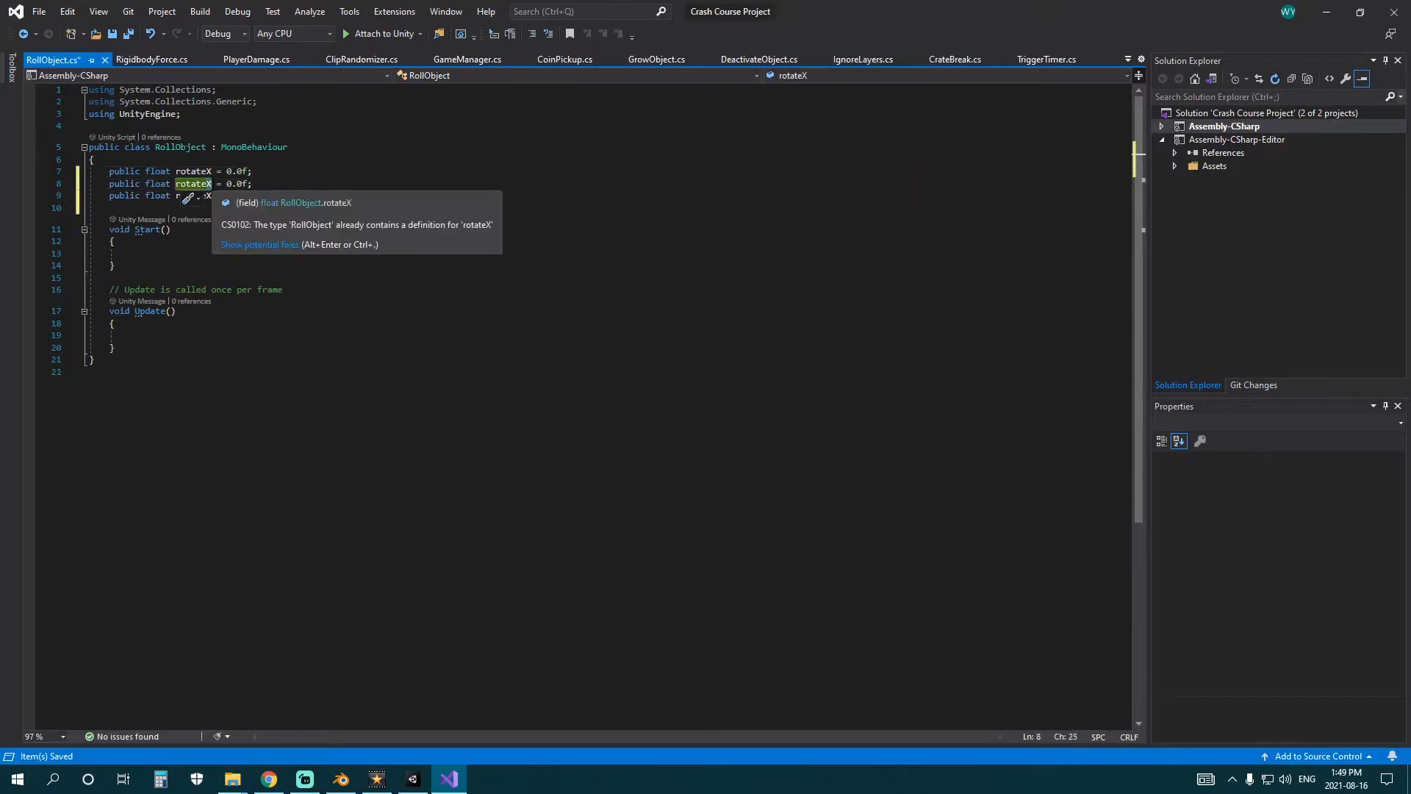
pyautogui.press('BackSpace')
pyautogui.write('Y')
pyautogui.click(211, 196)
pyautogui.press('BackSpace')
pyautogui.write('Z')
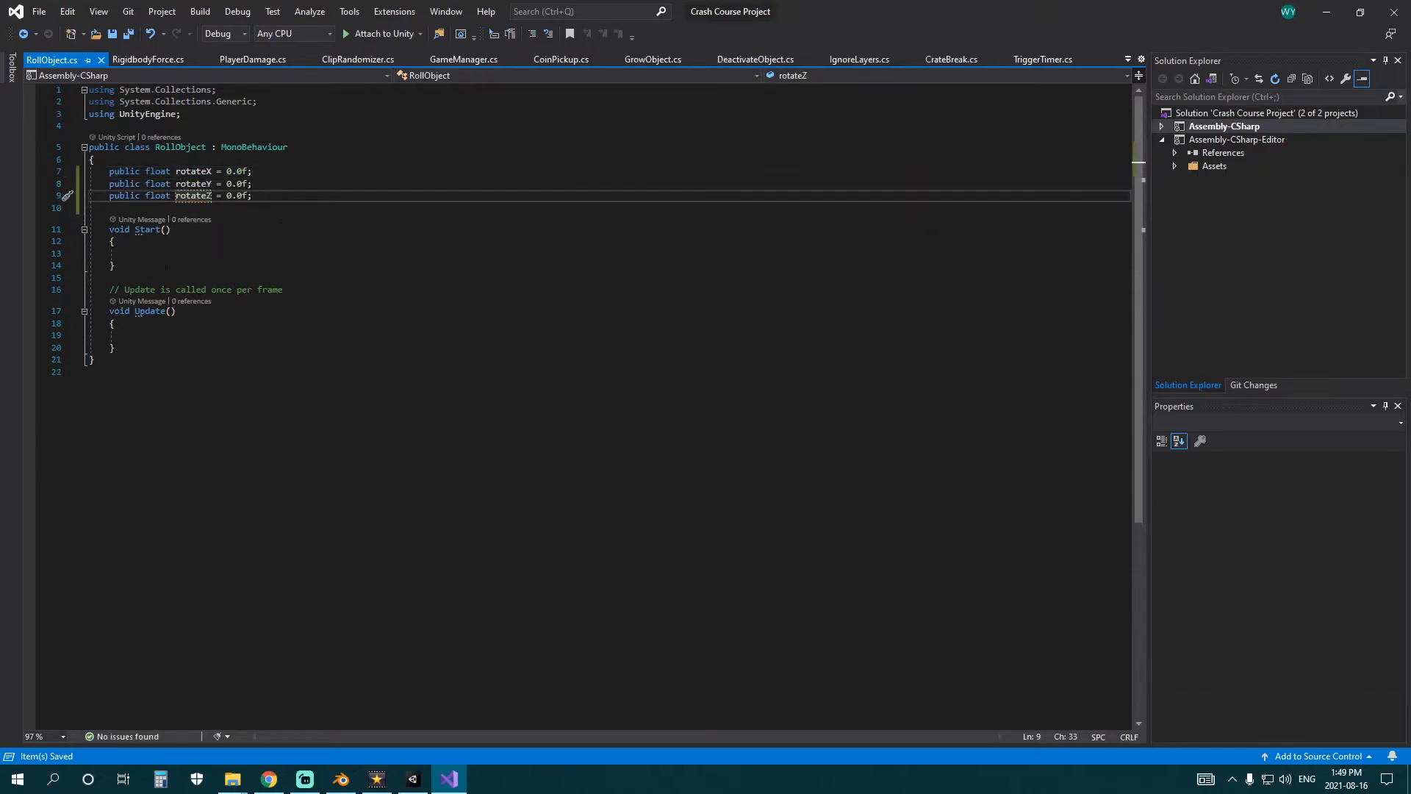
# Delete the Start method and the comment above Update from the RollObject class.
pyautogui.moveTo(89, 229); pyautogui.dragTo(90, 278)
pyautogui.press('Delete')
pyautogui.hotkey('ctrl', 's')
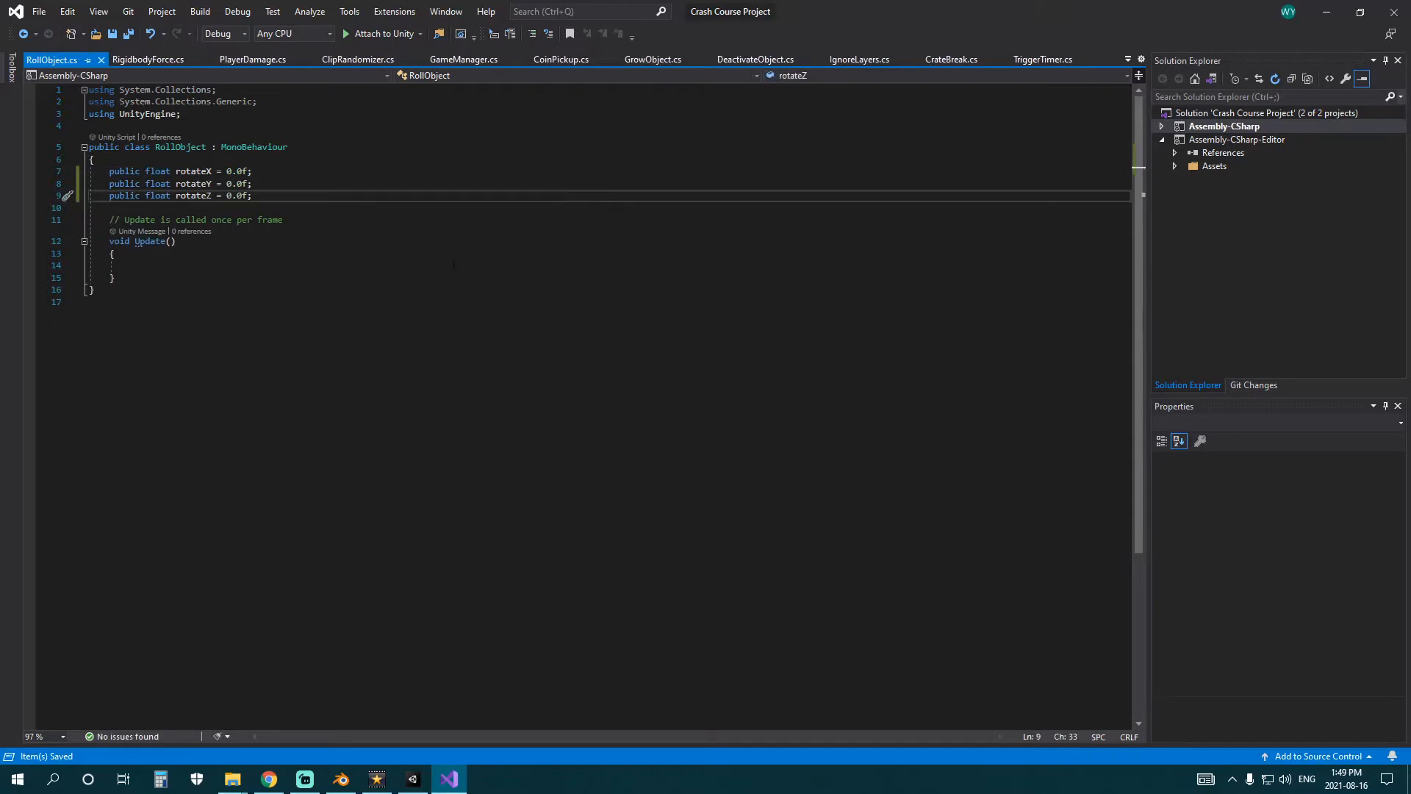
pyautogui.moveTo(283, 220); pyautogui.dragTo(89, 220)
pyautogui.press('BackSpace')
pyautogui.press('BackSpace')
# Add the call "transform.Rotate(0,0,0);" inside the Update method and save the script.
pyautogui.click(292, 253)
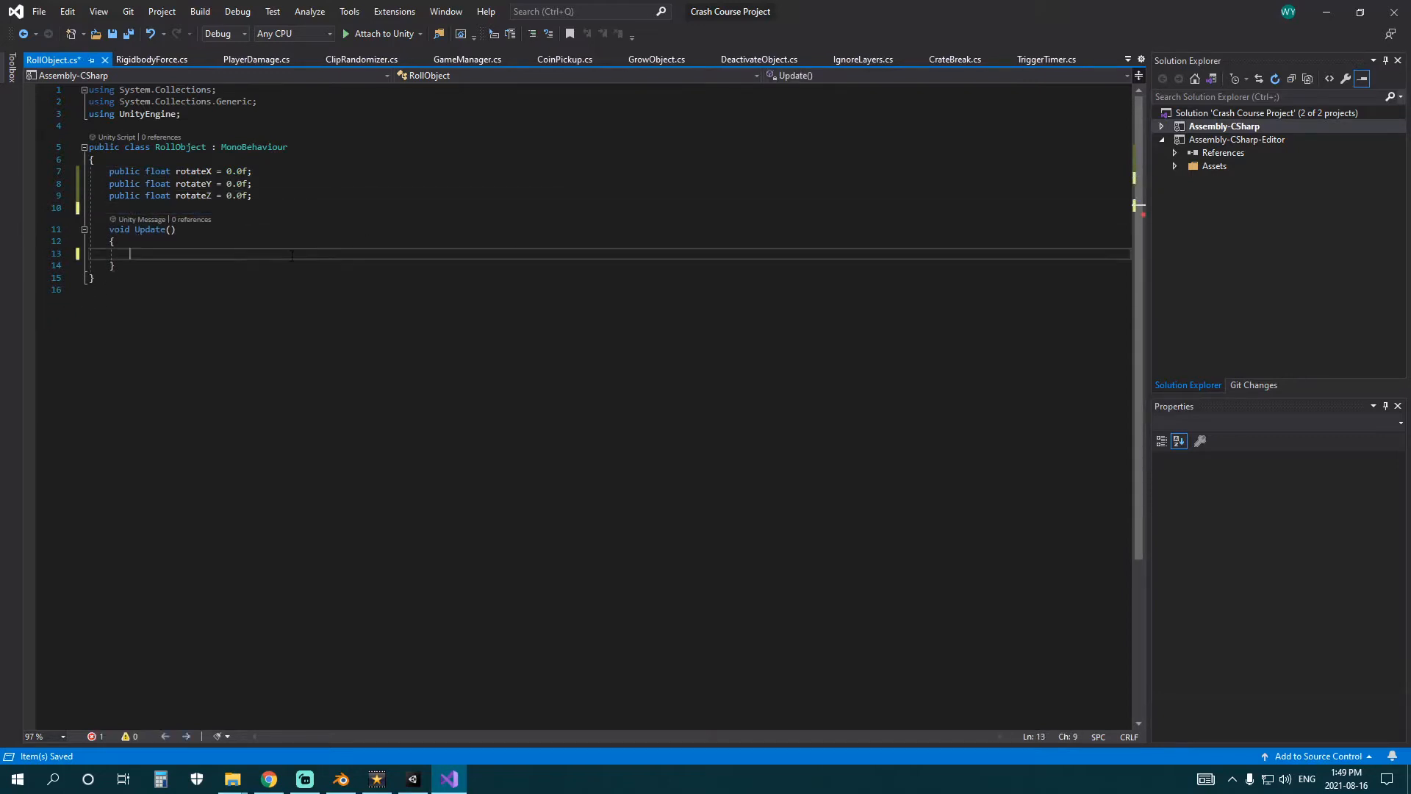
pyautogui.write('transform.Ro')
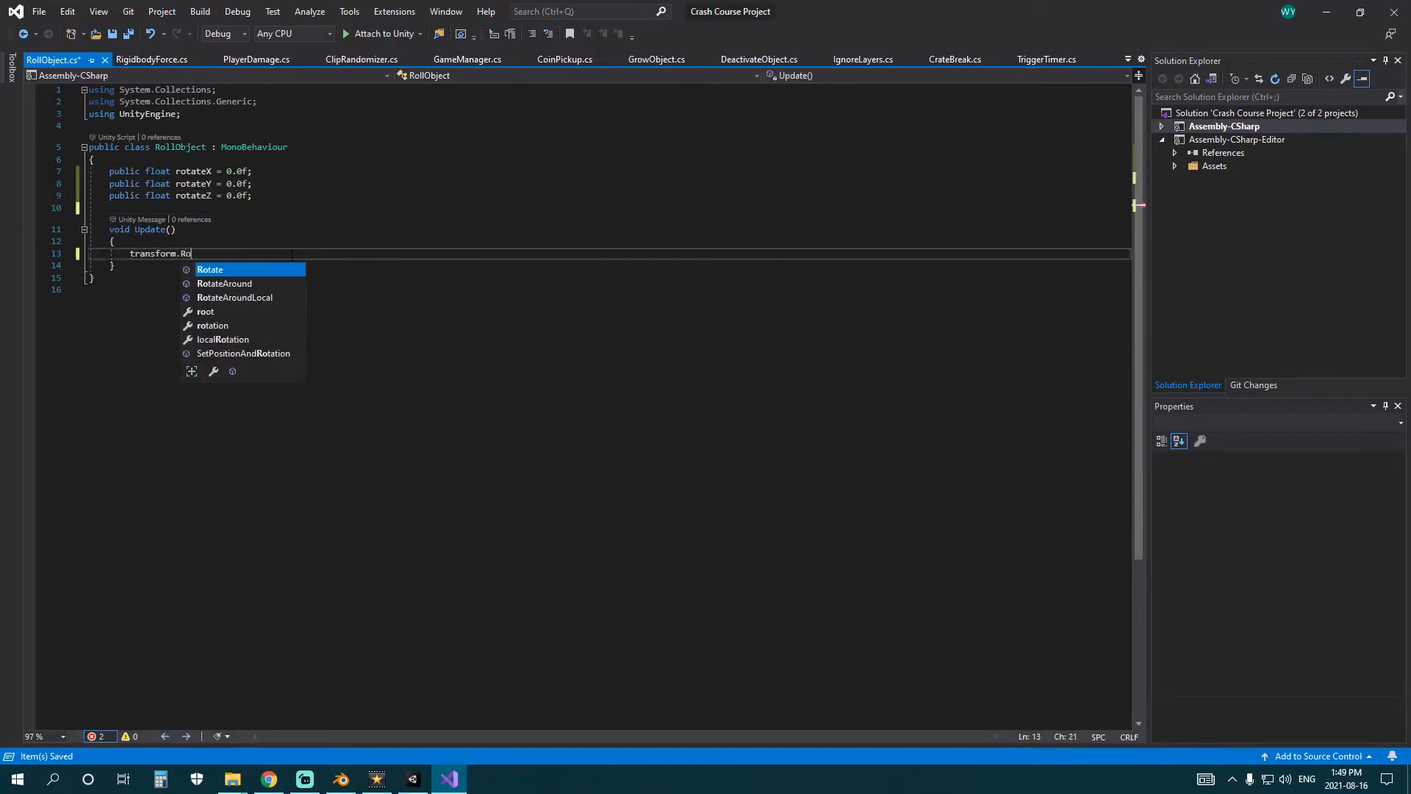
pyautogui.write('tate()')
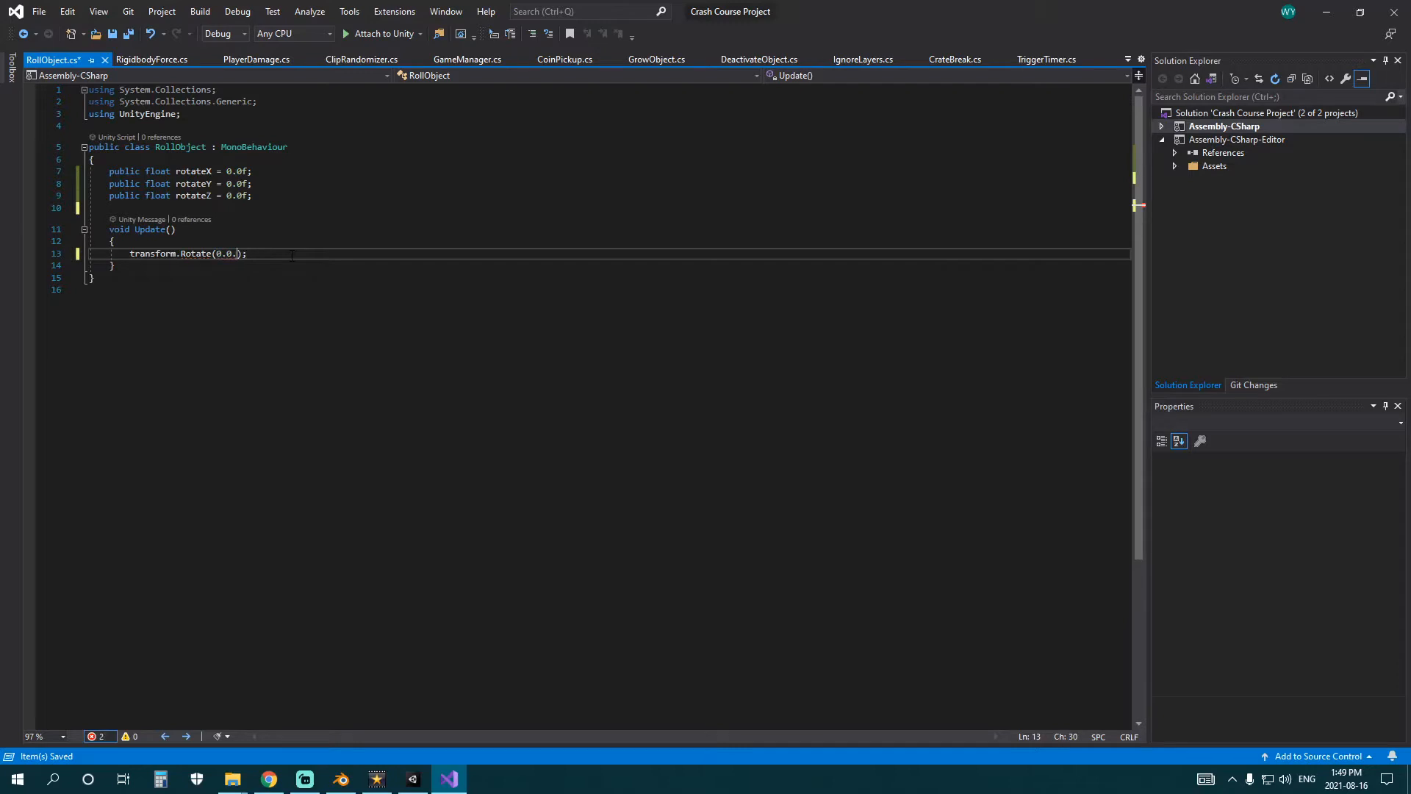
pyautogui.write(',0,0')
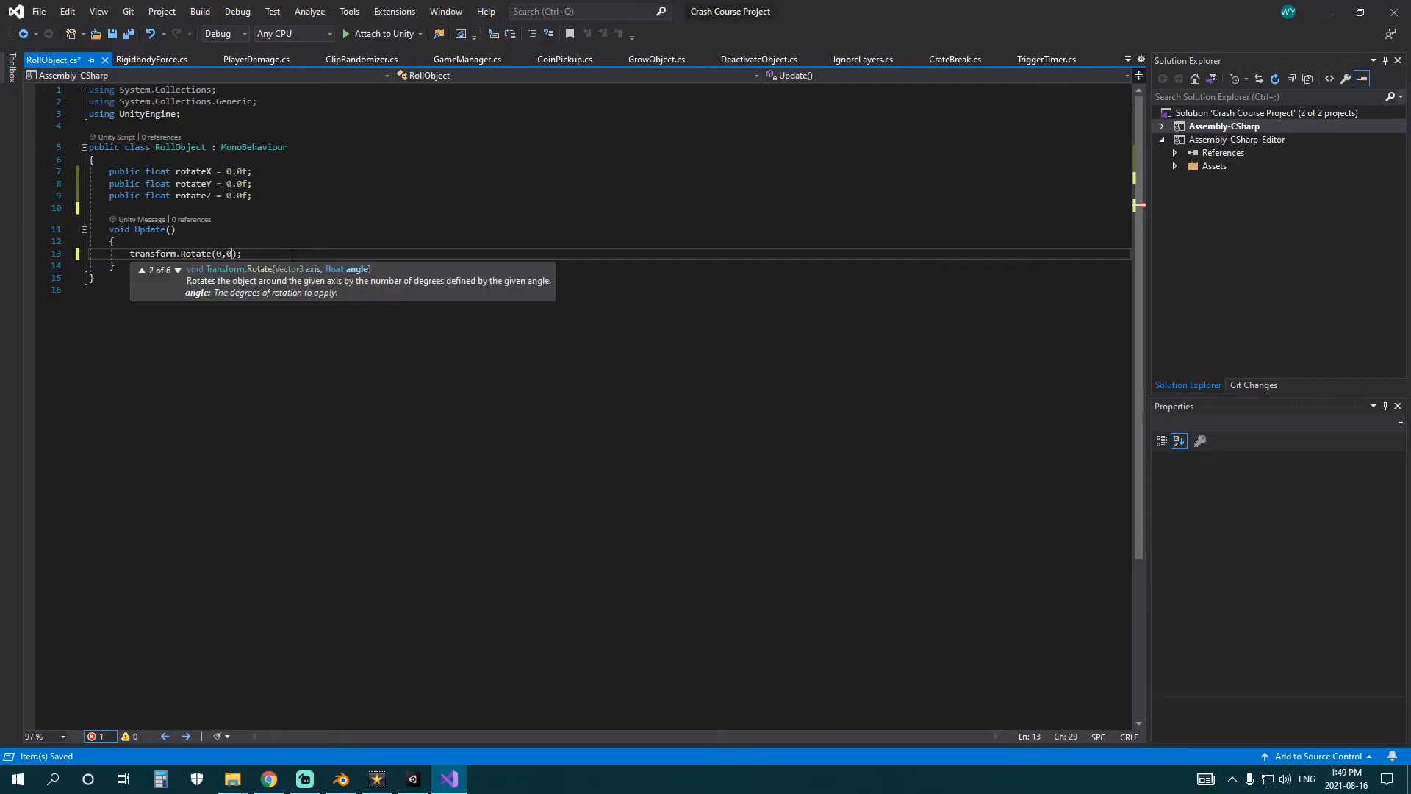
pyautogui.hotkey('ctrl', 's')
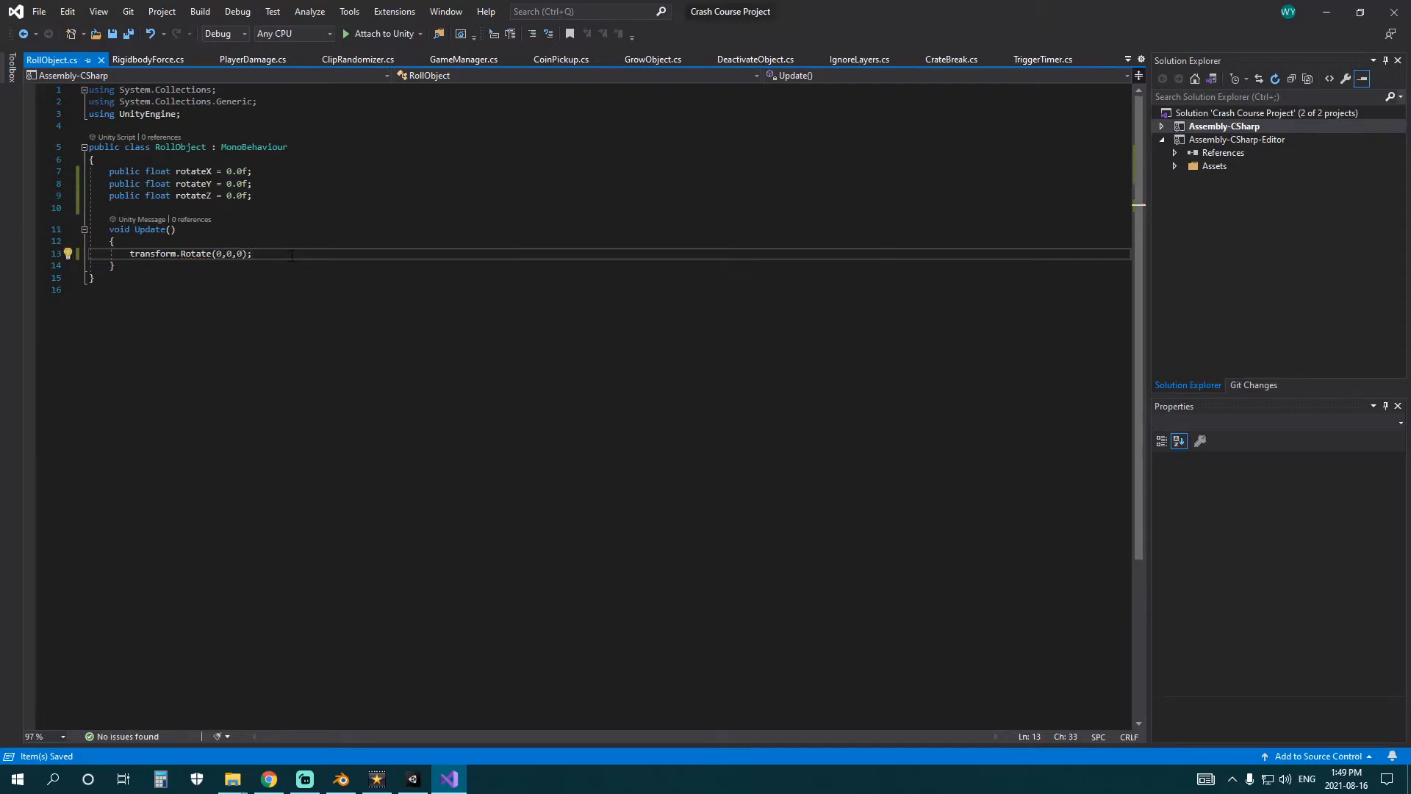
# Replace the three zero arguments of transform.Rotate with the variables rotateX, rotateY and rotateZ.
pyautogui.doubleClick(195, 171)
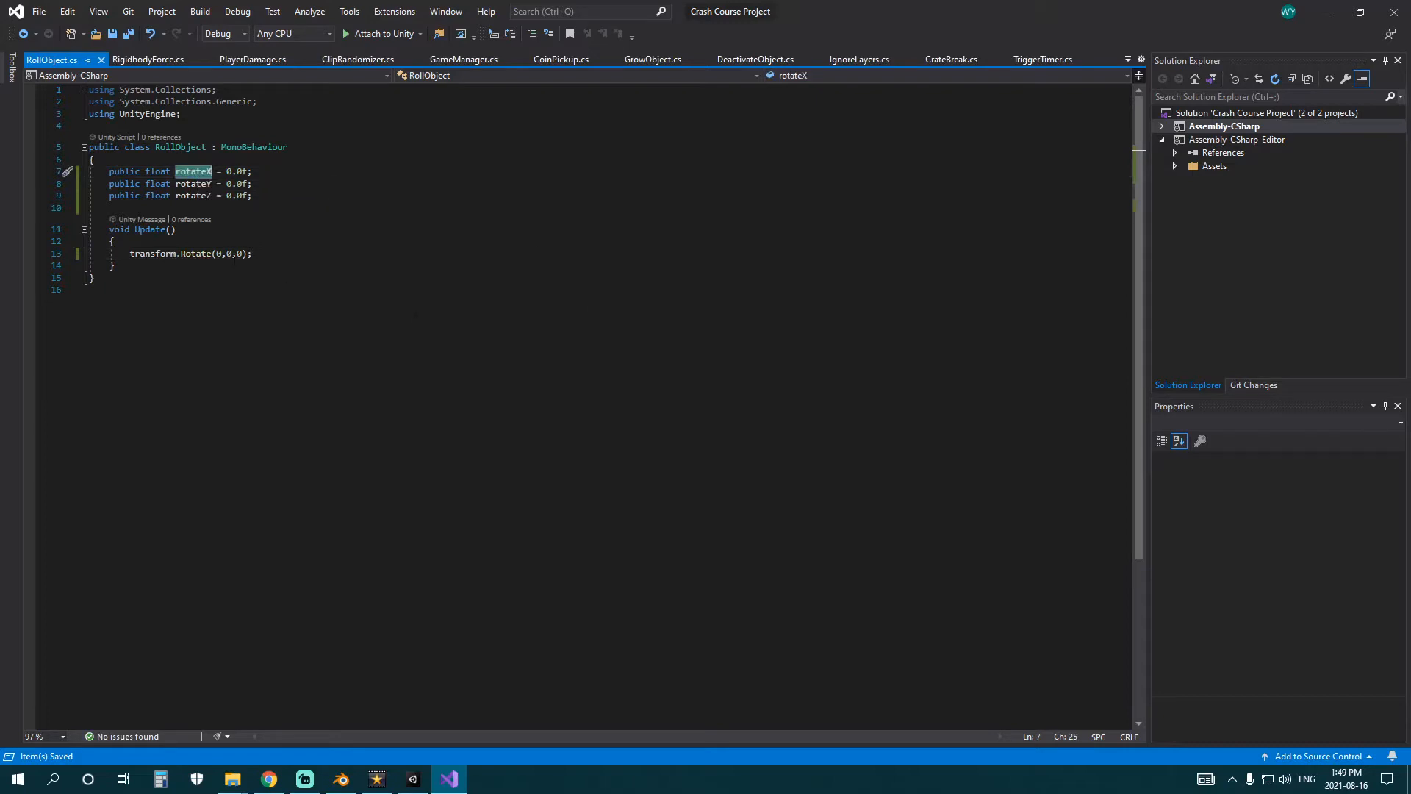
pyautogui.doubleClick(219, 253)
pyautogui.hotkey('ctrl', 'v')
pyautogui.doubleClick(202, 184)
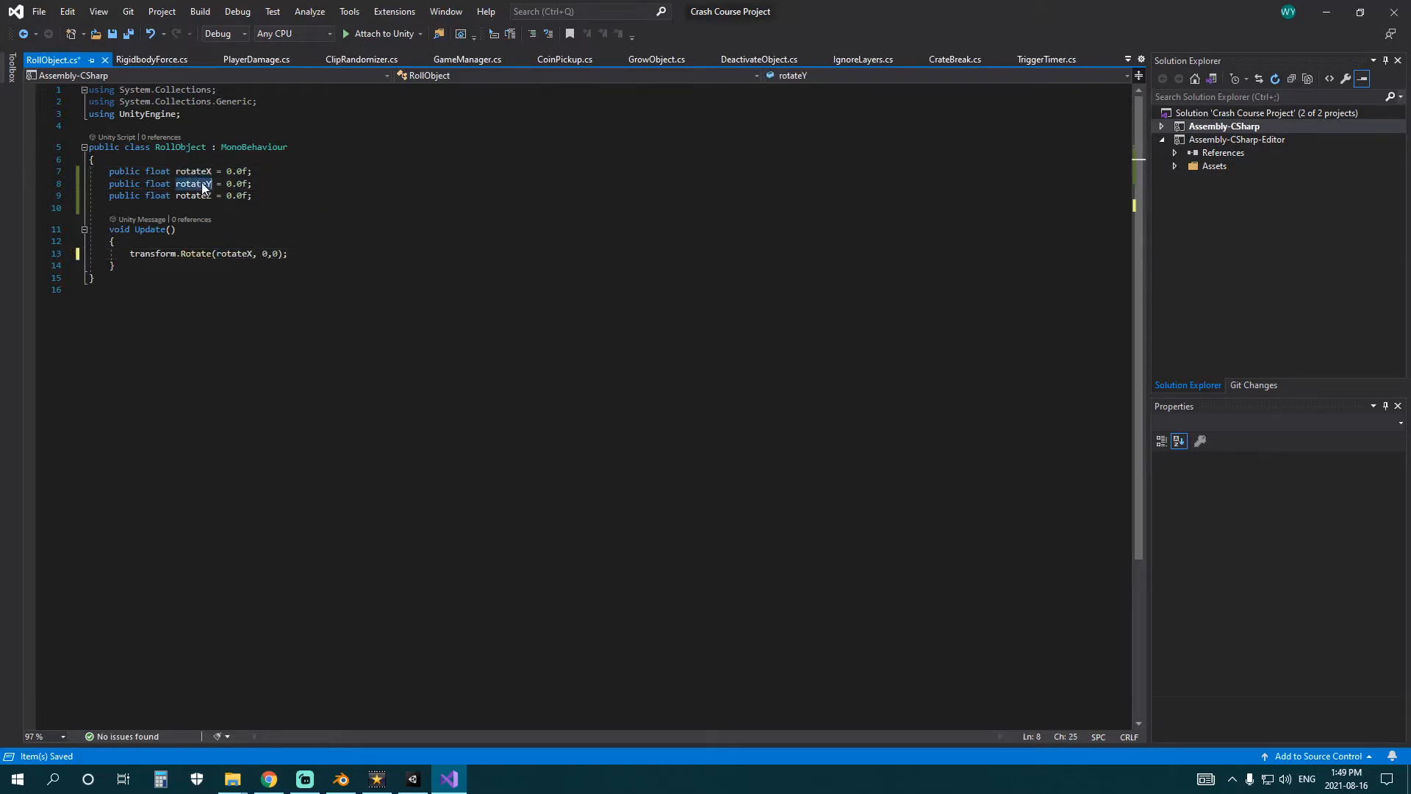
pyautogui.hotkey('ctrl', 'c')
pyautogui.doubleClick(266, 253)
pyautogui.hotkey('ctrl', 'v')
pyautogui.doubleClick(194, 195)
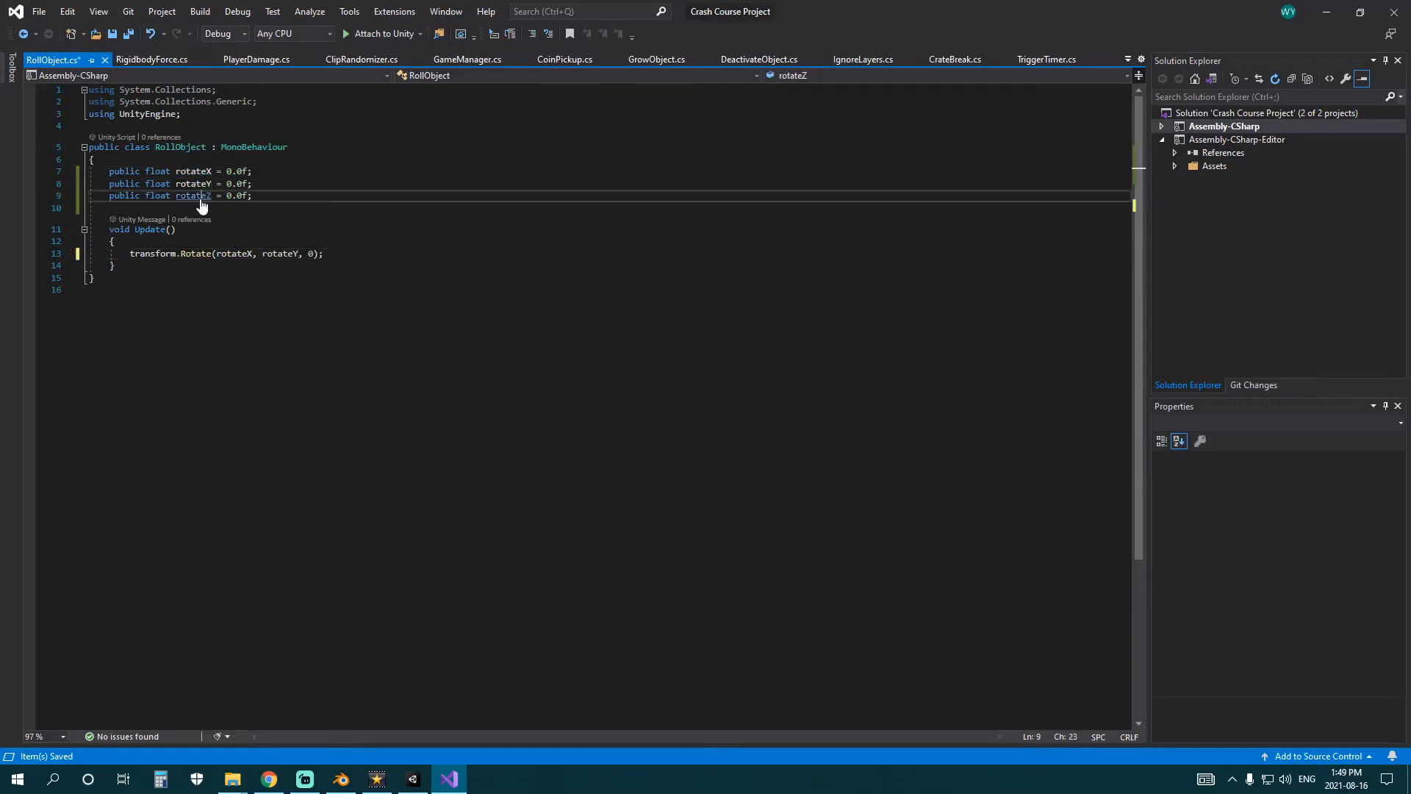
pyautogui.hotkey('ctrl', 'c')
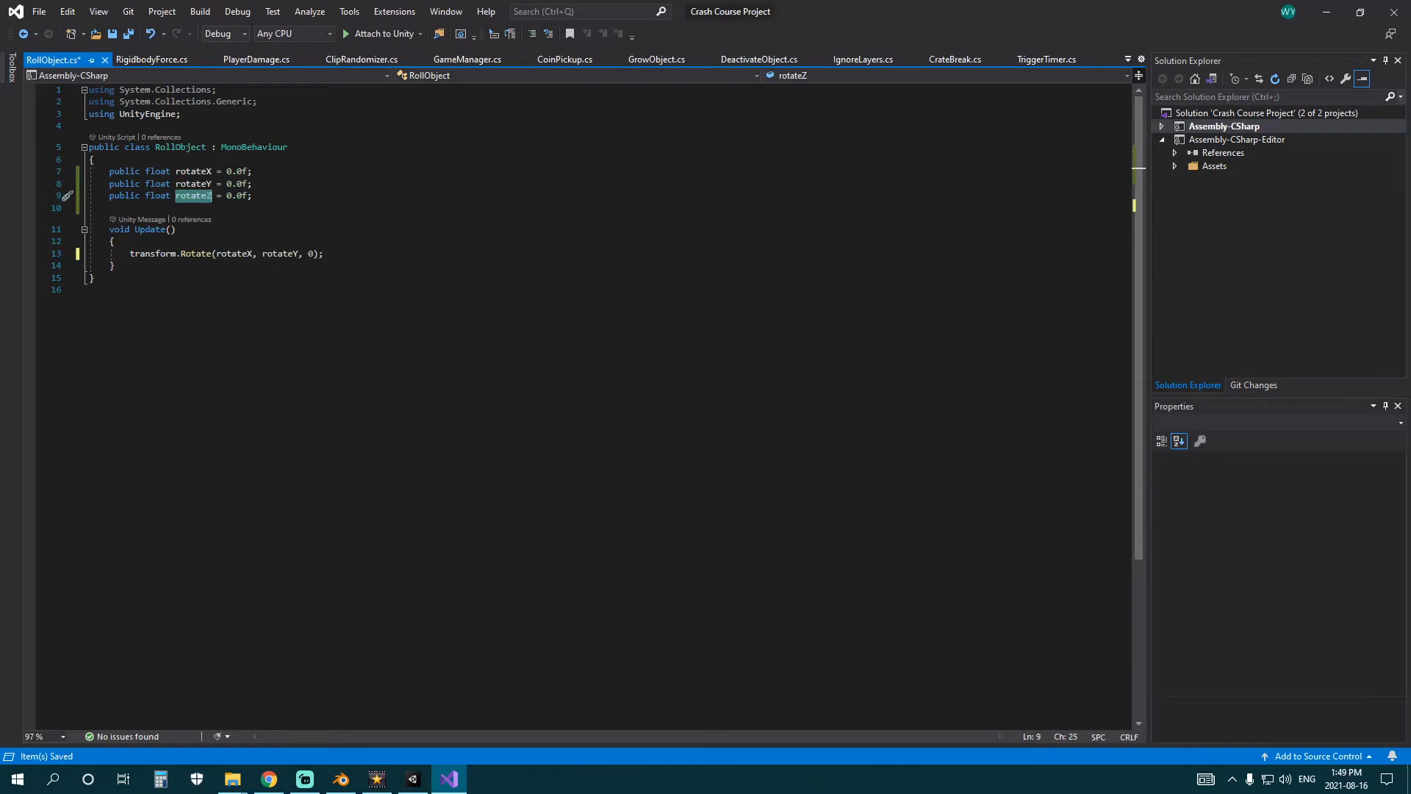
pyautogui.doubleClick(312, 254)
pyautogui.hotkey('ctrl', 'v')
# Switch to Unity, unpack the GameWorld prefab and make Boulder a child of BoulderParent.
pyautogui.hotkey('alt', 'Tab')
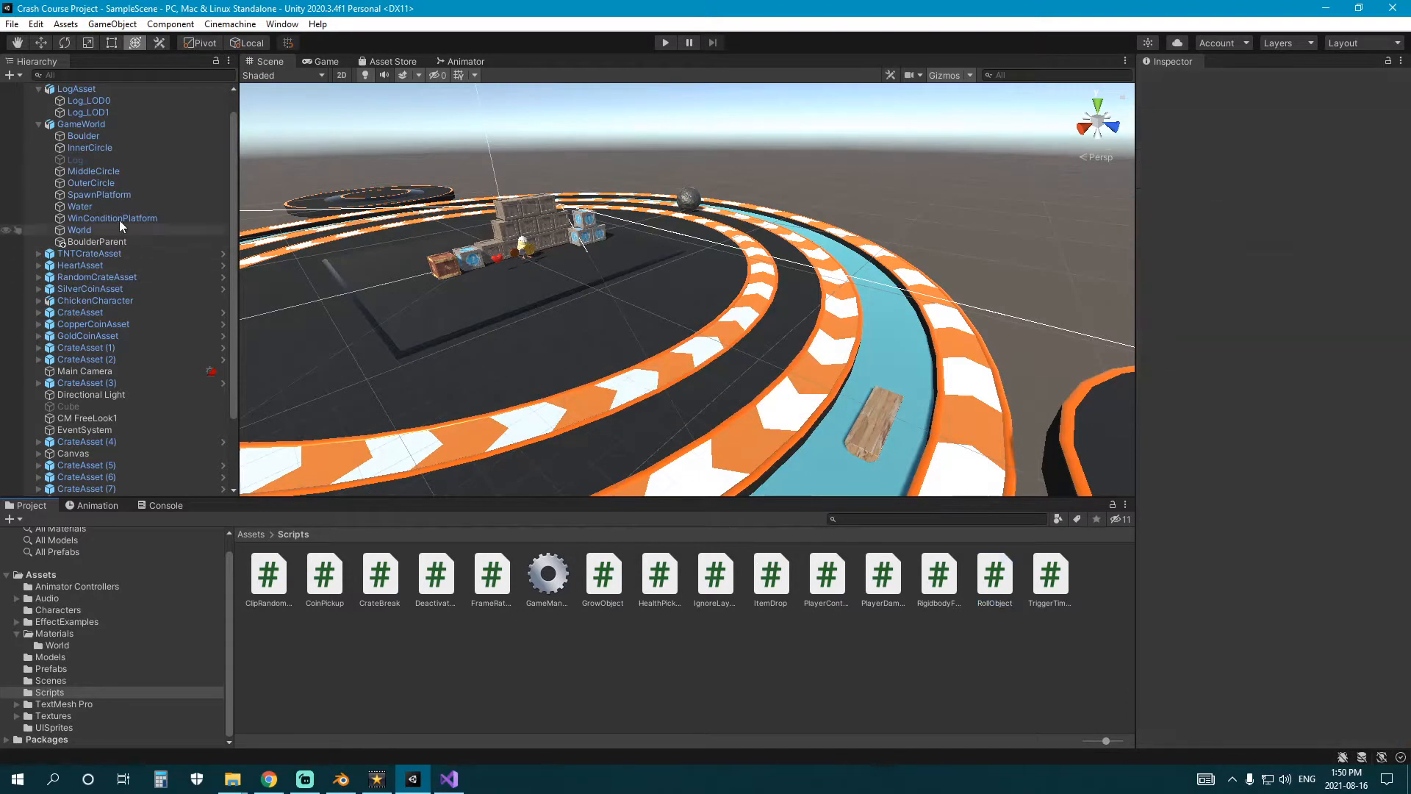
pyautogui.click(95, 241)
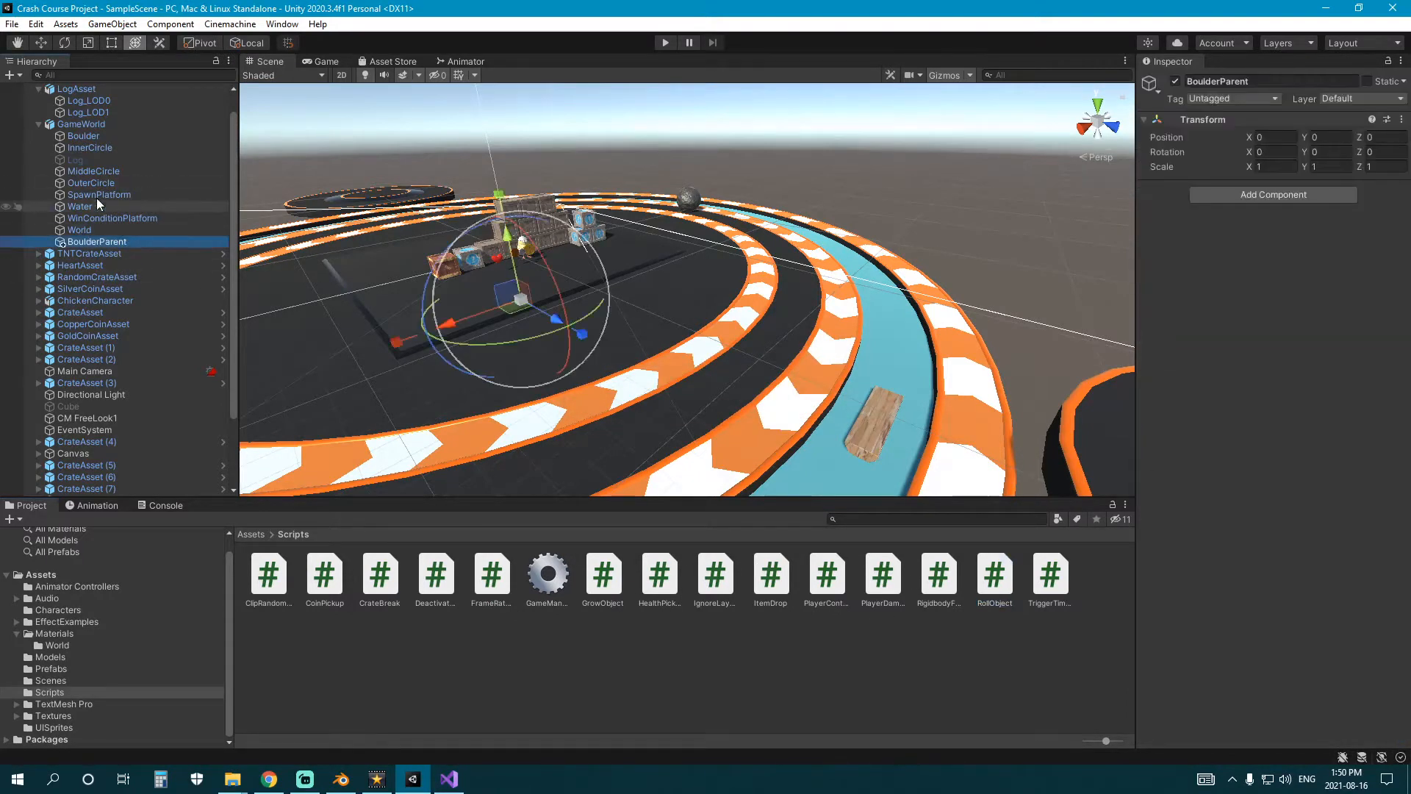
pyautogui.rightClick(81, 124)
pyautogui.moveTo(170, 302)
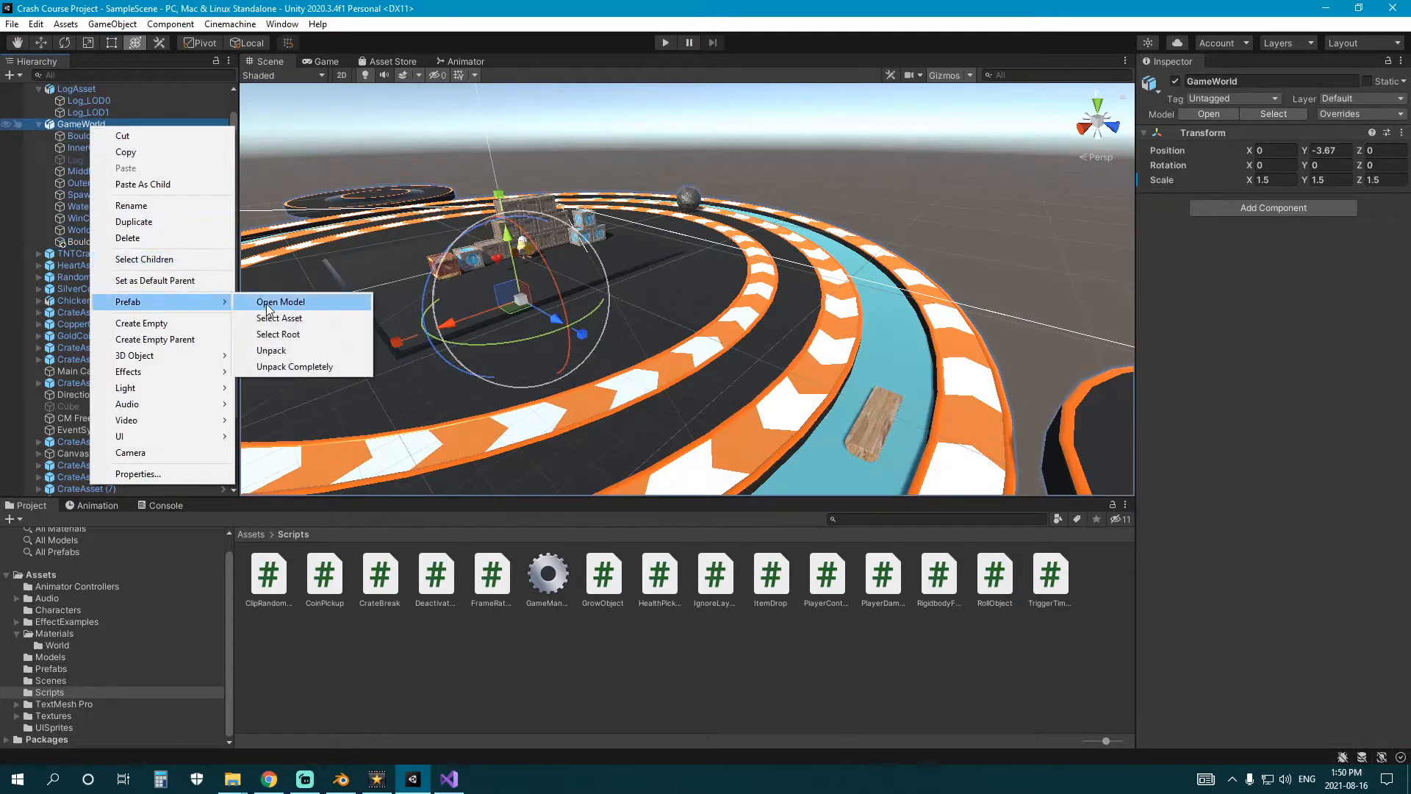
pyautogui.click(303, 350)
pyautogui.moveTo(77, 136); pyautogui.dragTo(68, 232)
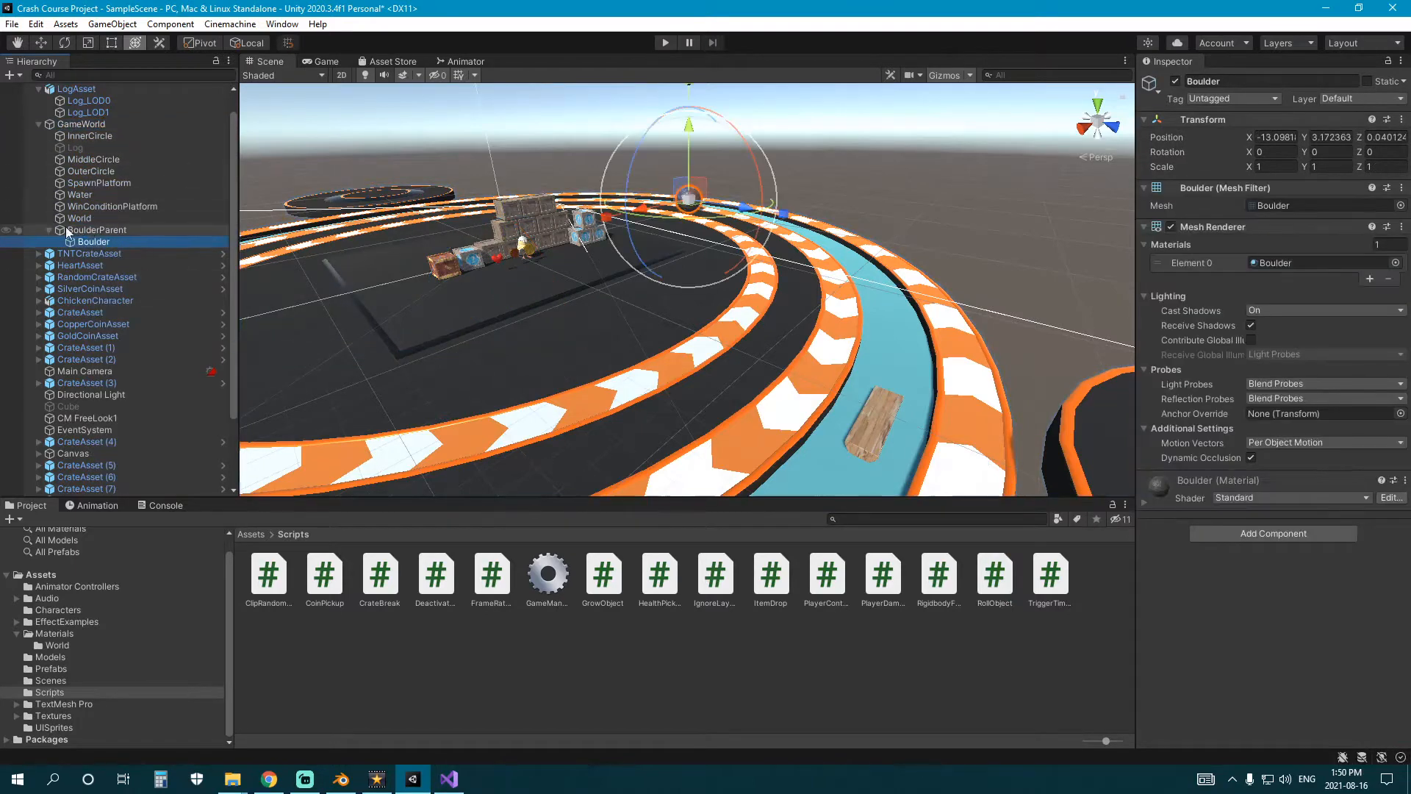
# Attach the RollObject script to the BoulderParent object.
pyautogui.click(49, 230)
pyautogui.click(116, 231)
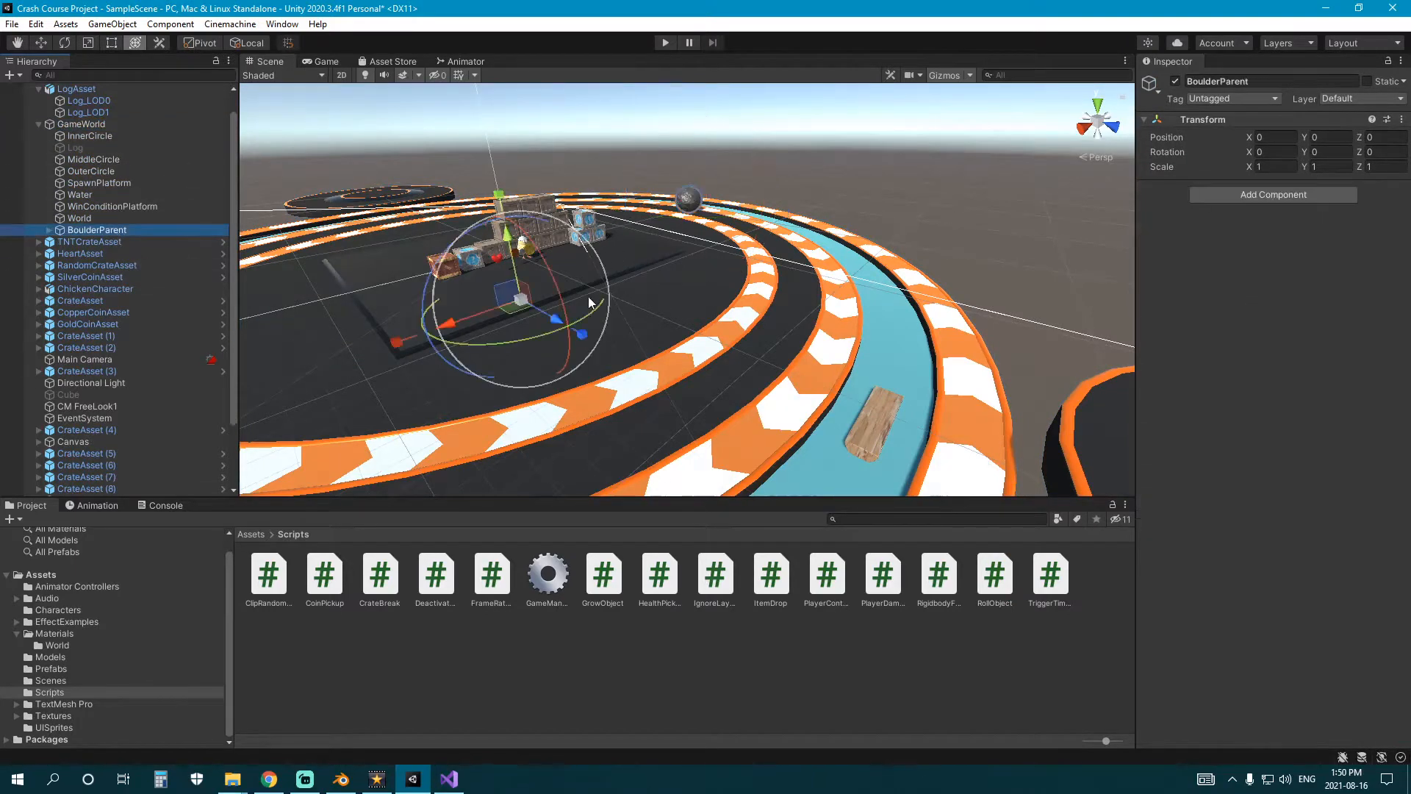
pyautogui.moveTo(588, 302); pyautogui.dragTo(698, 292)
pyautogui.hotkey('ctrl', 'z')
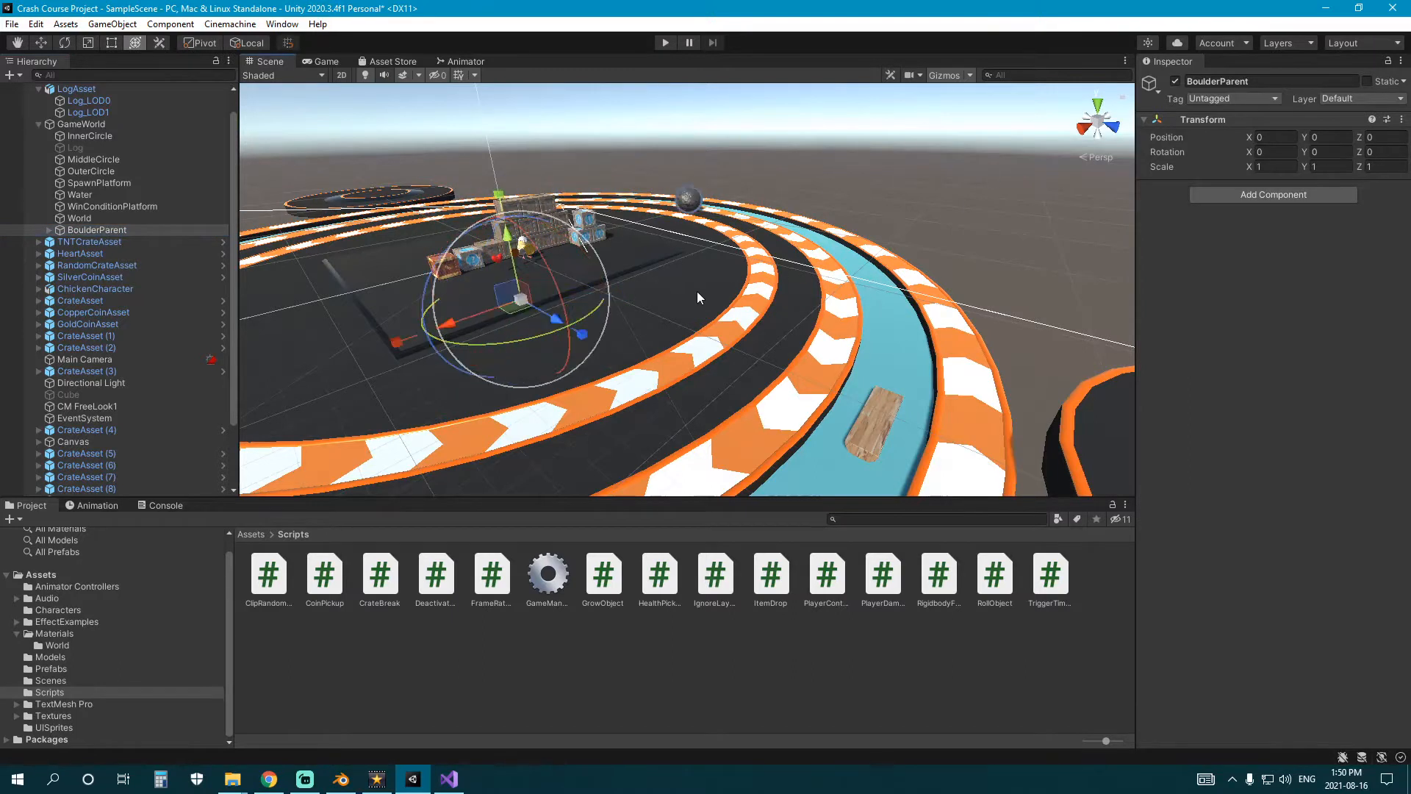
pyautogui.moveTo(995, 585); pyautogui.dragTo(1190, 420)
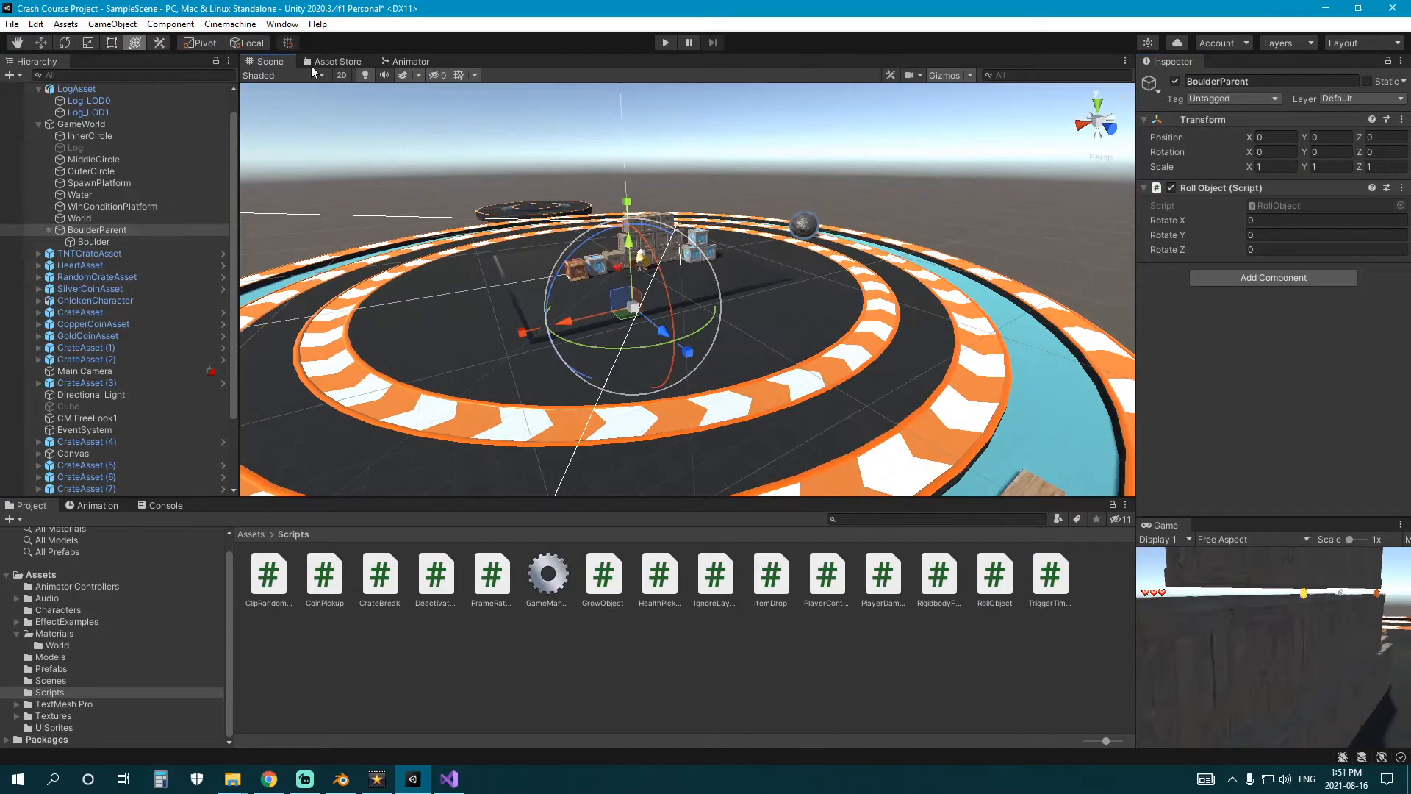
# Test the boulder's orbit in play mode by adjusting Rotate Y on BoulderParent, and stop playback.
pyautogui.click(664, 43)
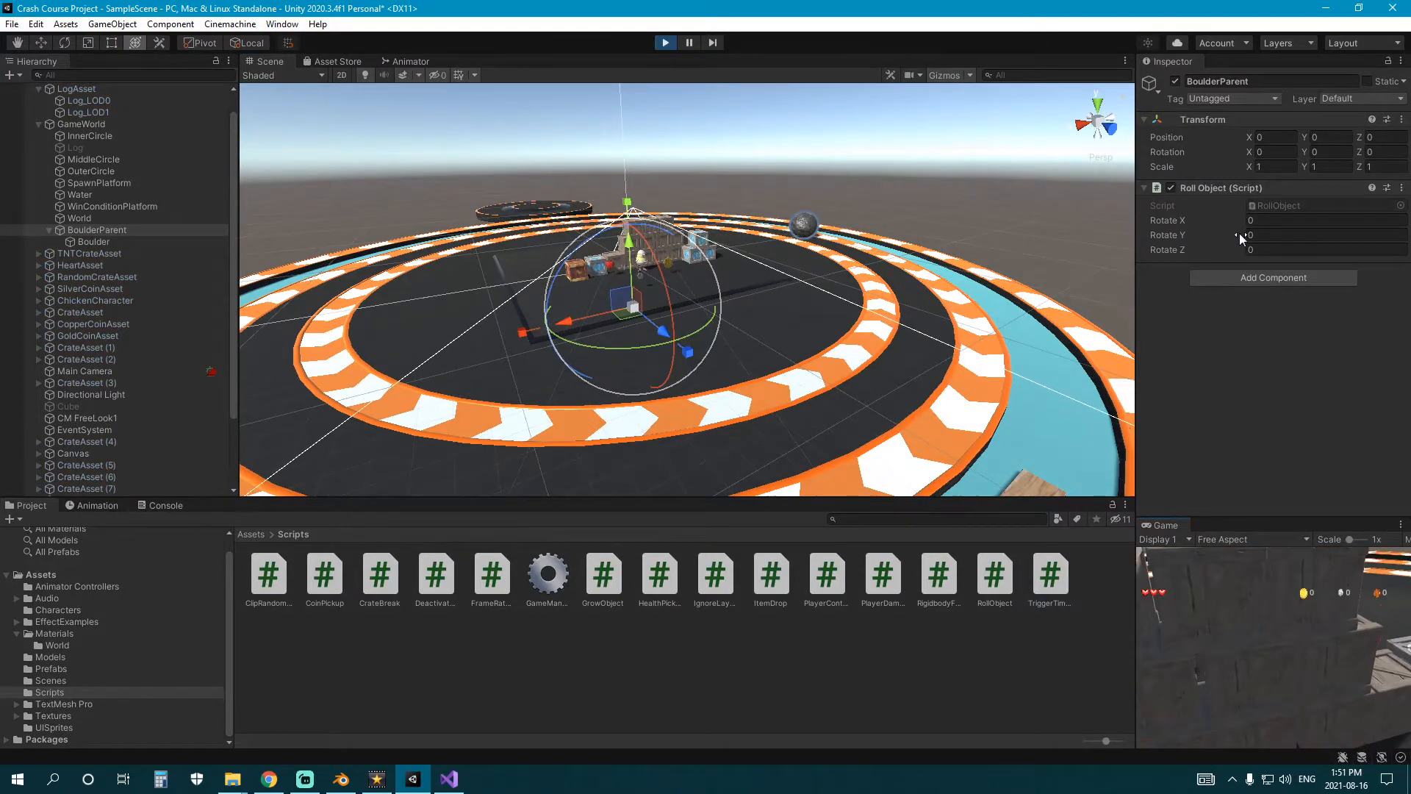
pyautogui.moveTo(1239, 232); pyautogui.dragTo(1250, 232)
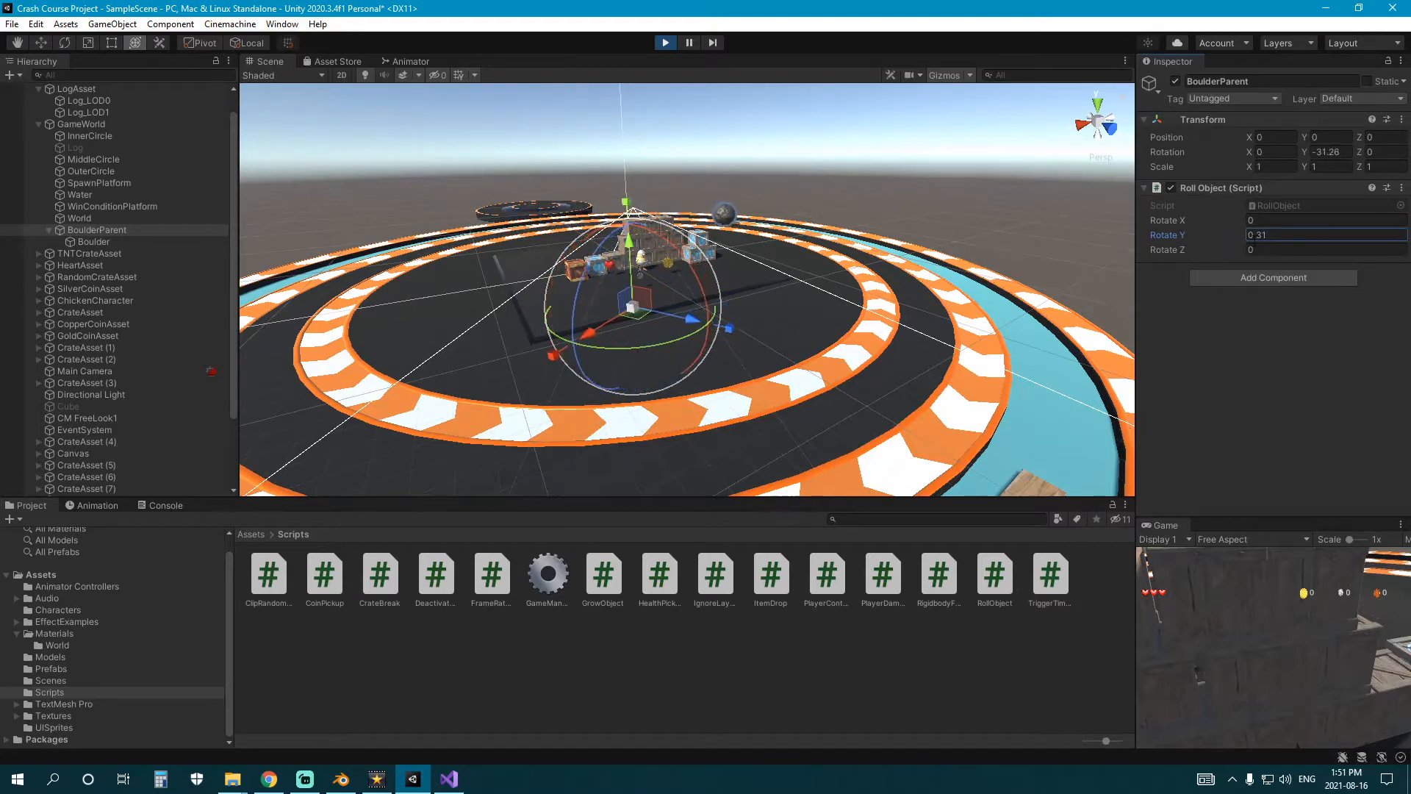
pyautogui.click(665, 44)
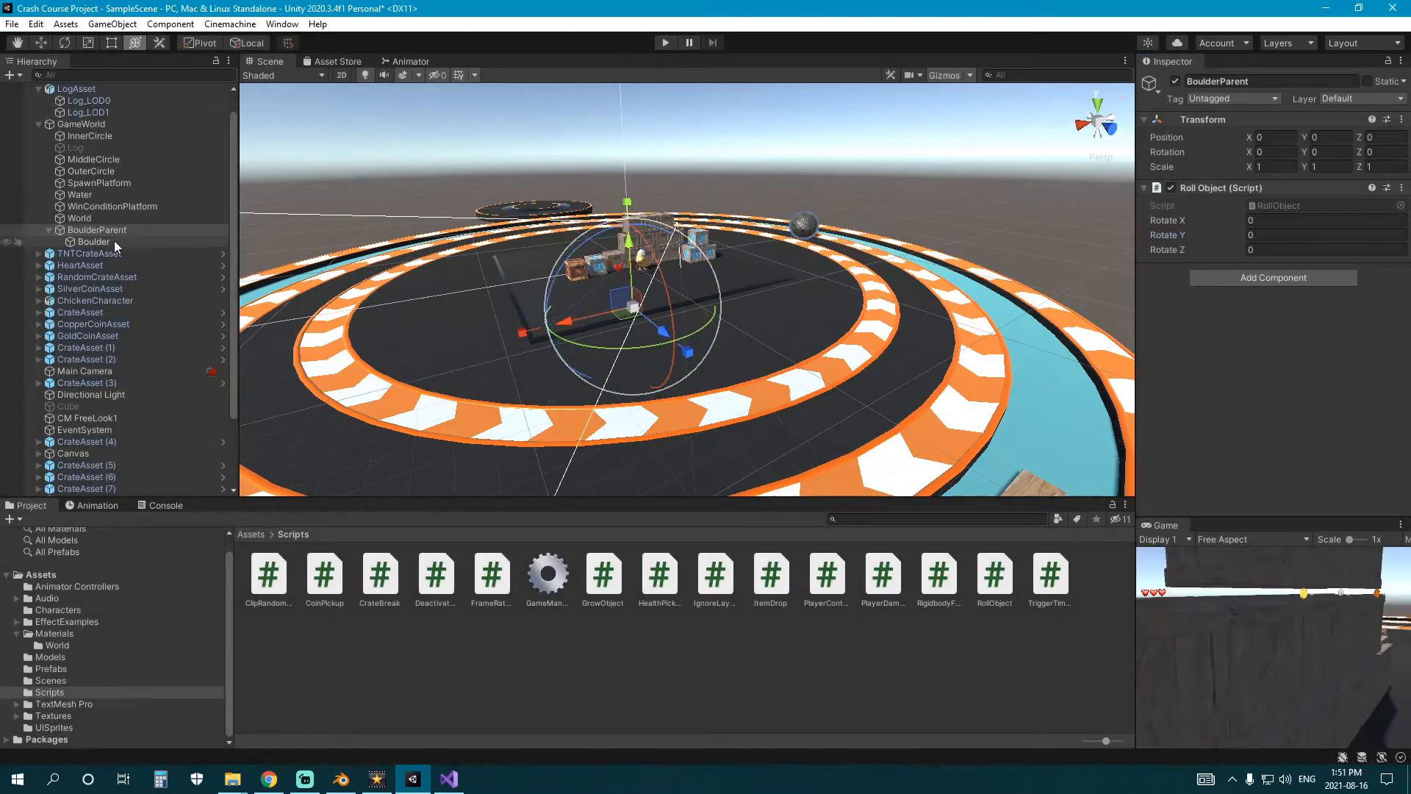
# Attach the RollObject script to the Boulder object as well.
pyautogui.click(94, 242)
pyautogui.scroll(-2, 1215, 403)
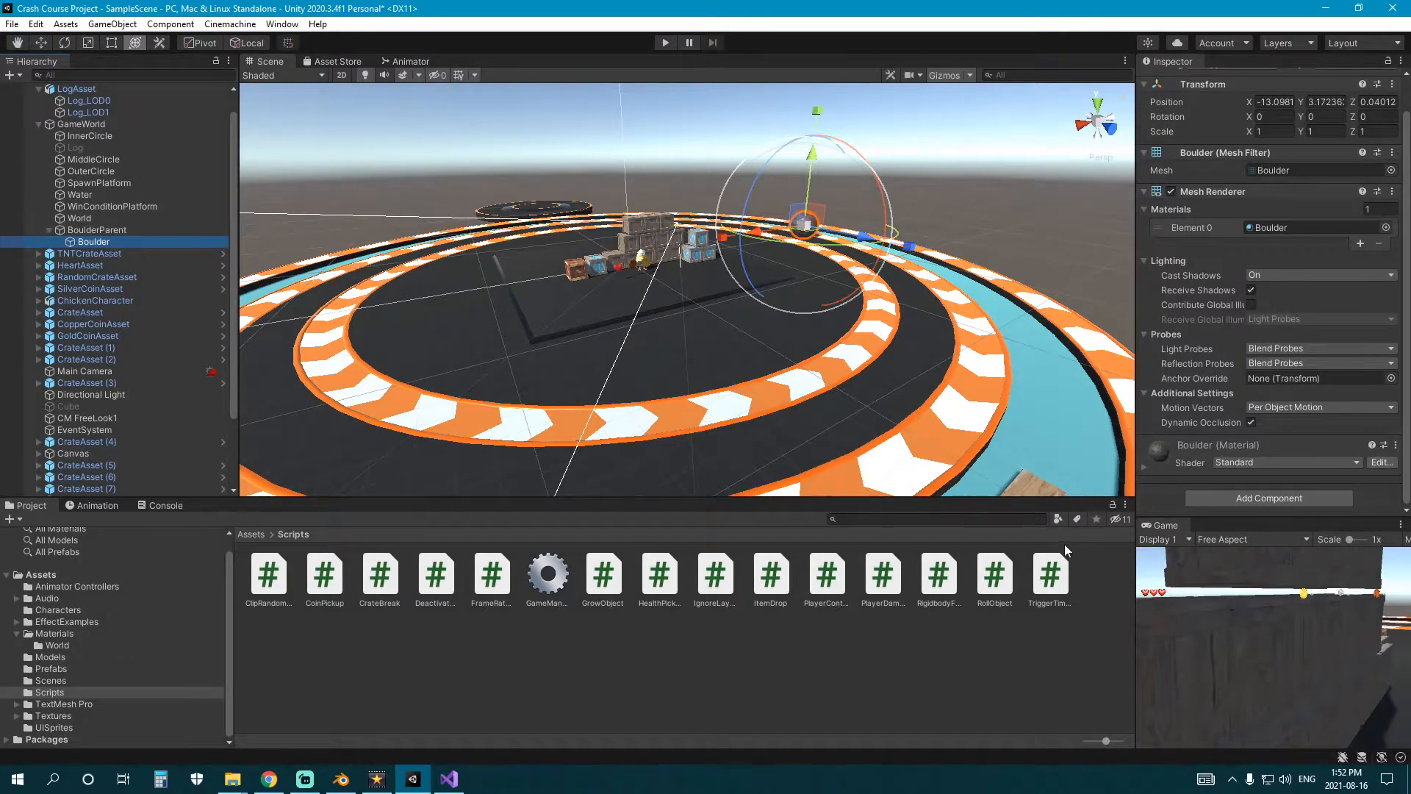
pyautogui.moveTo(1065, 544); pyautogui.dragTo(1192, 491)
pyautogui.click(1152, 281)
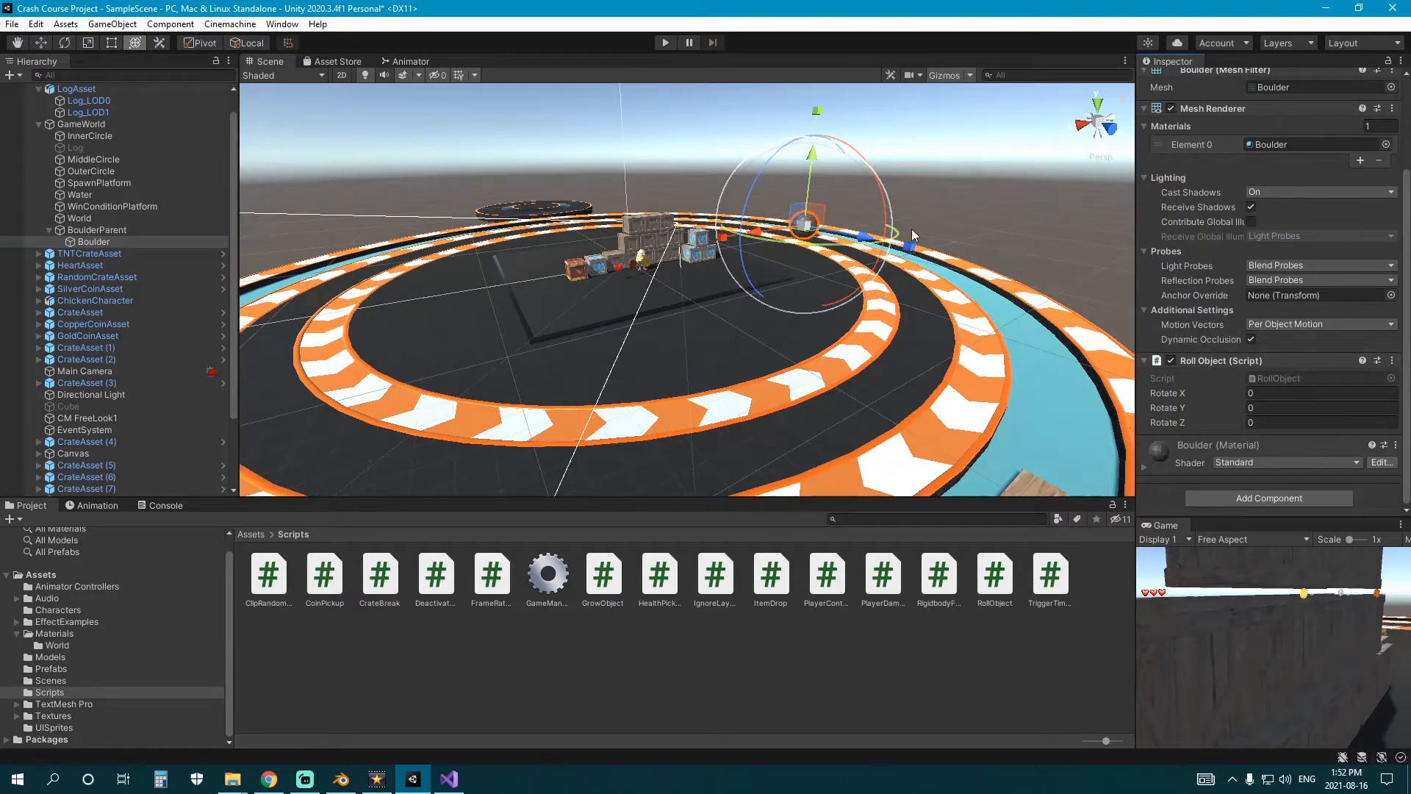
# Run the scene and set Rotate X to -2.51 in the Boulder's Roll Object component.
pyautogui.press('f')
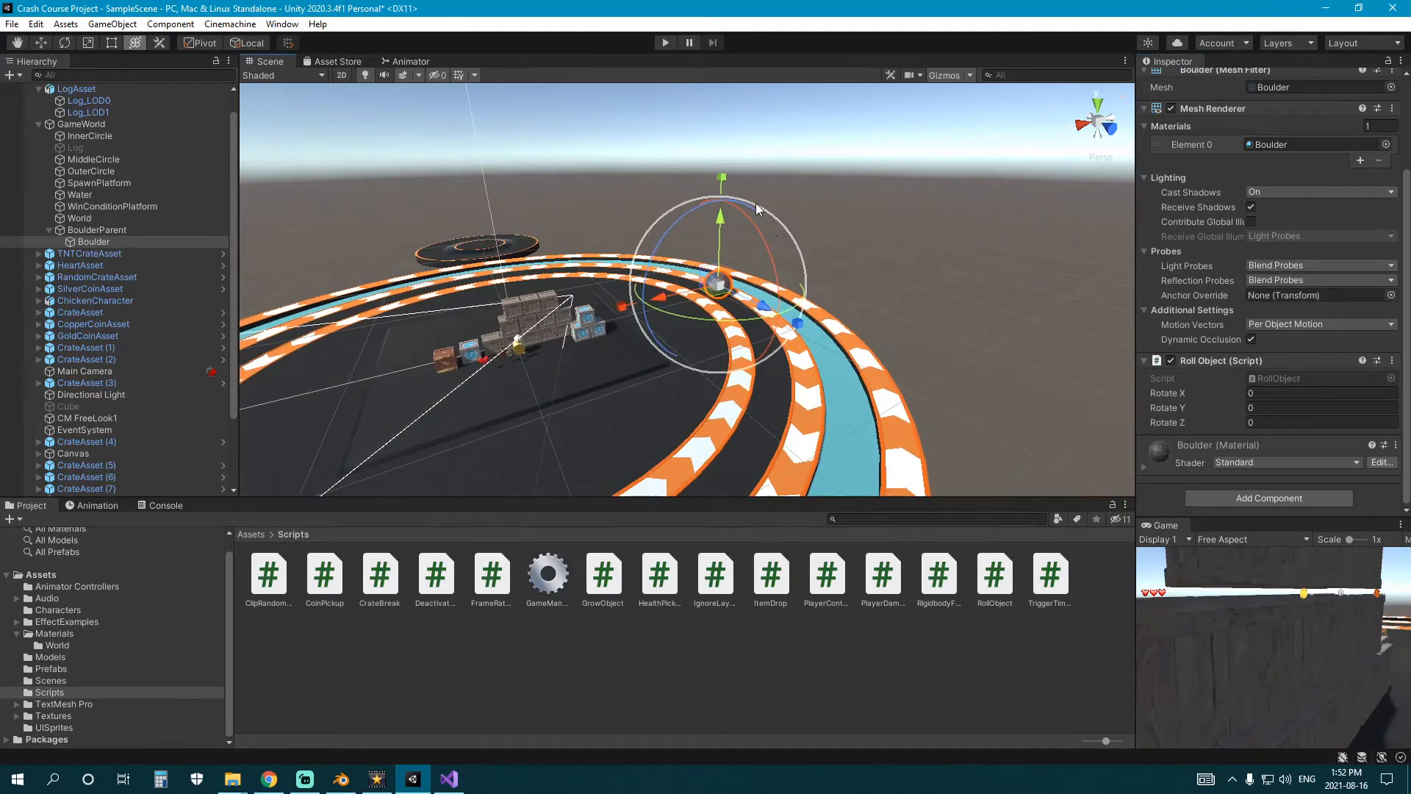
pyautogui.click(667, 42)
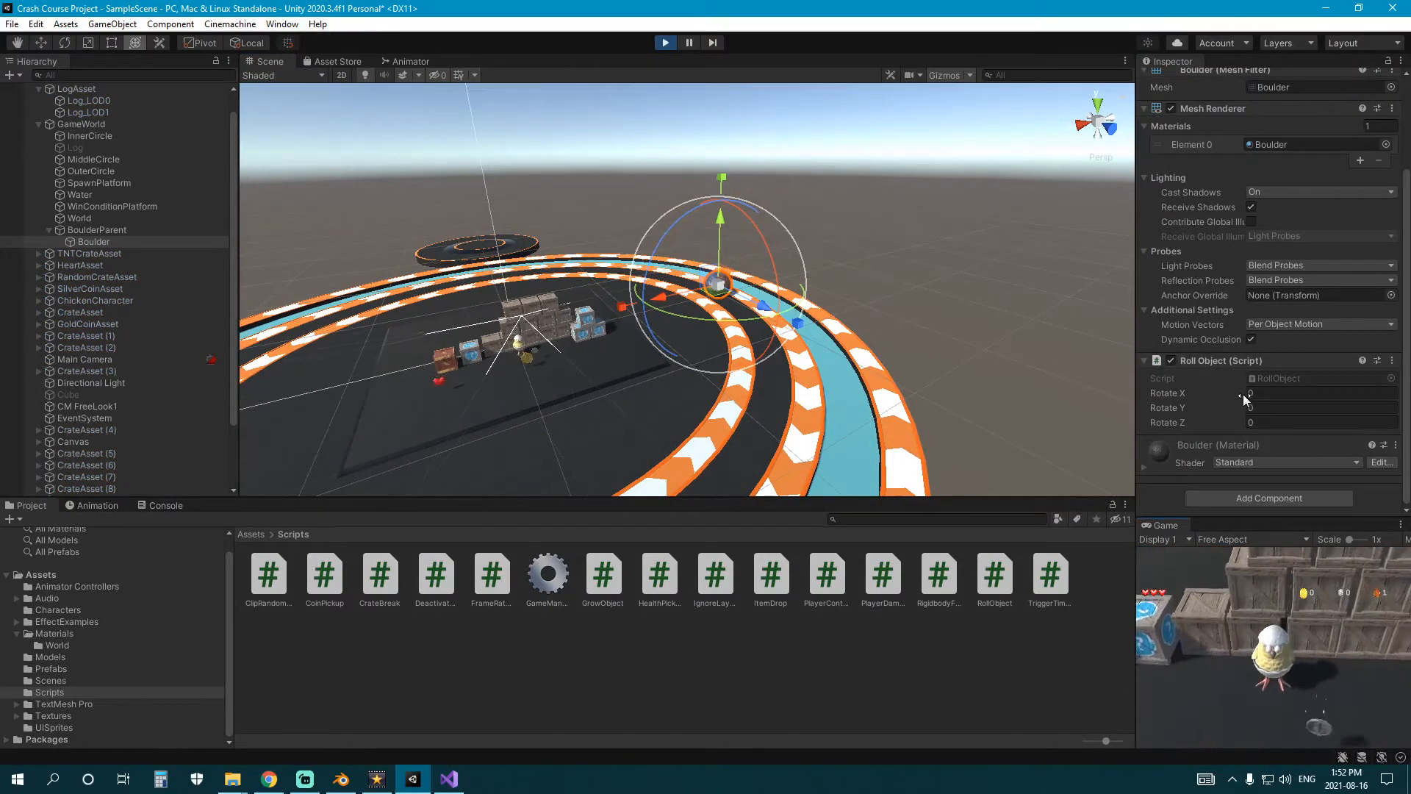
pyautogui.moveTo(1242, 394); pyautogui.dragTo(1185, 388)
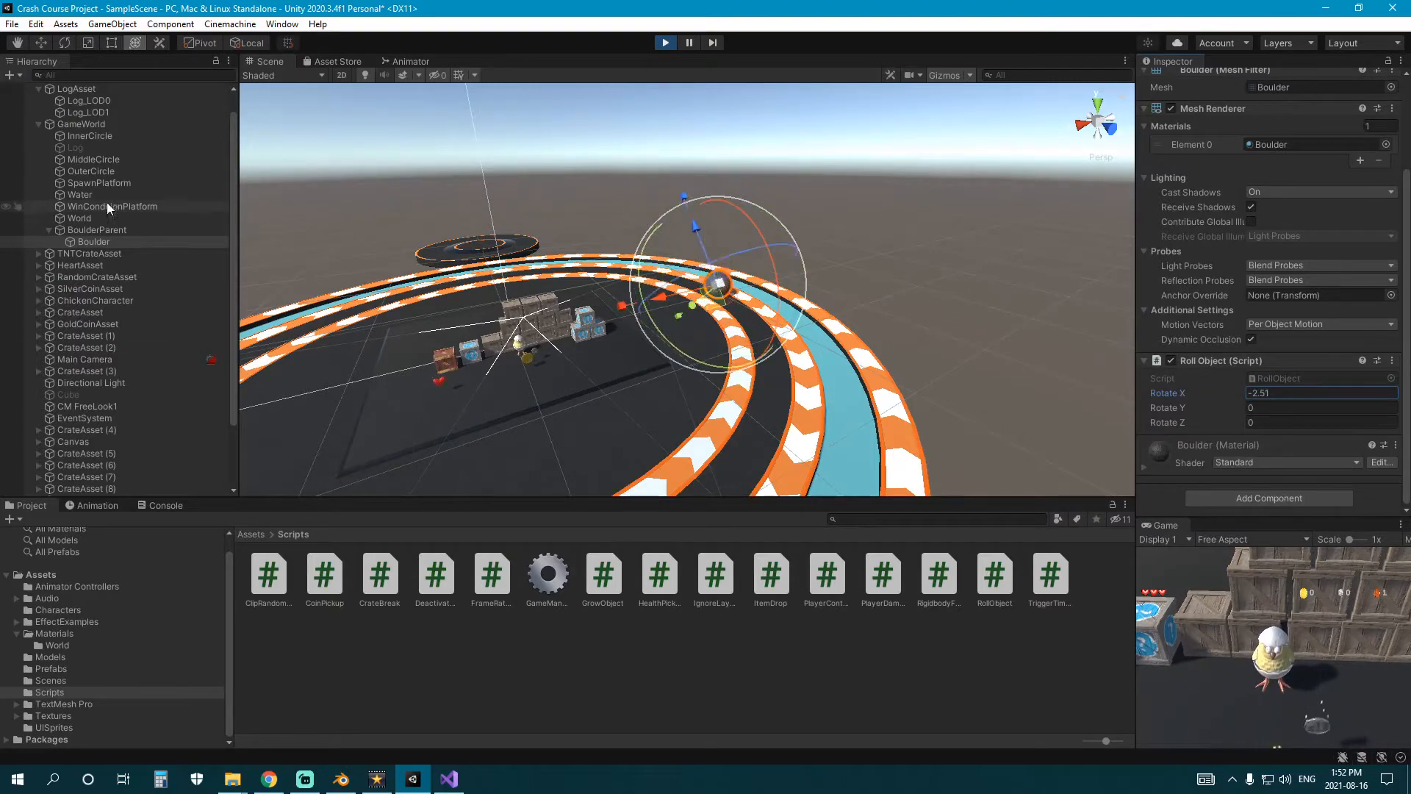
# While the scene is running, set Rotate Y to -0.34 in BoulderParent's Roll Object component.
pyautogui.click(107, 125)
pyautogui.click(109, 229)
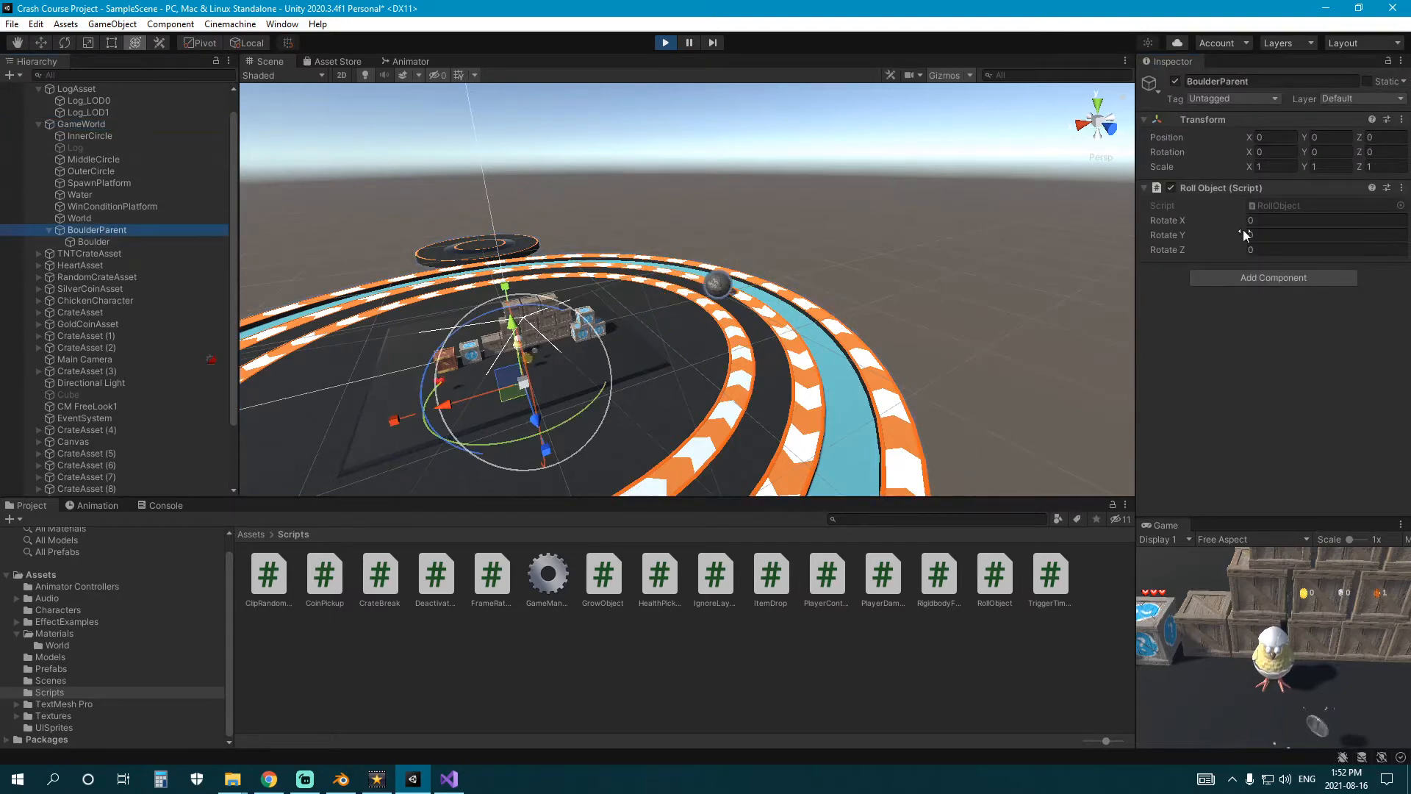
pyautogui.moveTo(1244, 235); pyautogui.dragTo(1267, 233)
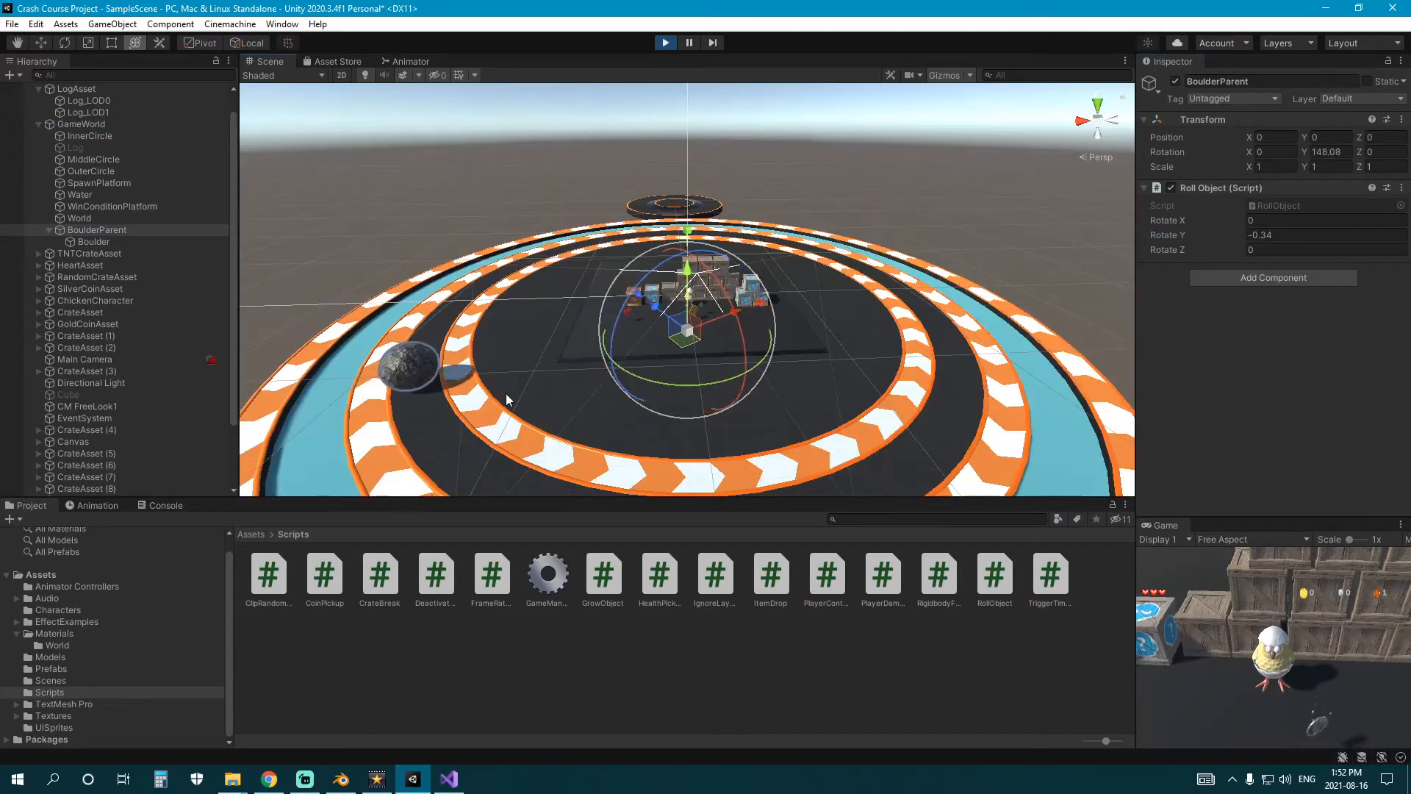
# Examine how the boulder spins and travels around the track from several viewpoints while the scene runs.
pyautogui.moveTo(518, 423); pyautogui.dragTo(547, 373, button='middle')
pyautogui.scroll(3, 546, 373)
pyautogui.moveTo(545, 371); pyautogui.dragTo(805, 339, button='right')
pyautogui.moveTo(805, 340); pyautogui.dragTo(852, 333, button='middle')
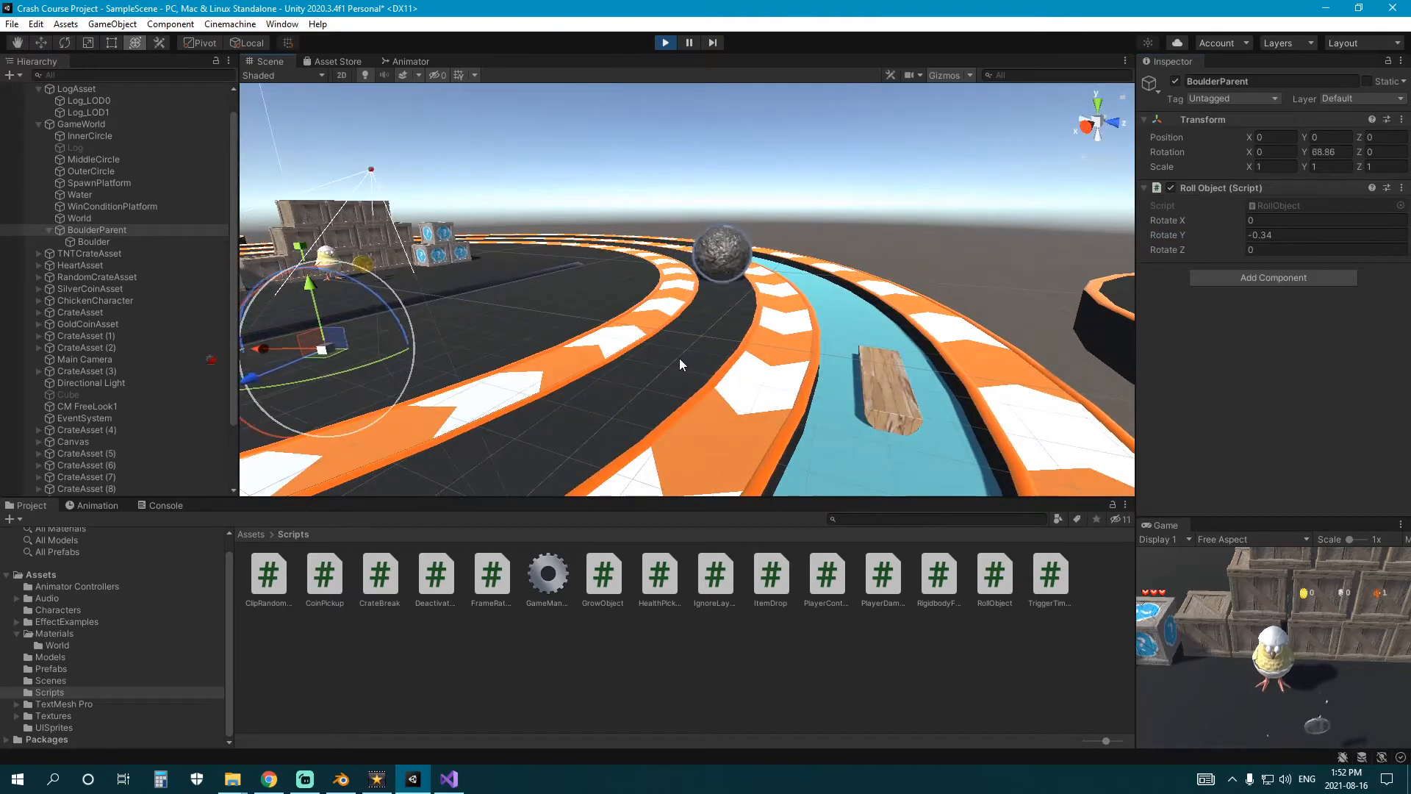
pyautogui.moveTo(702, 315); pyautogui.dragTo(590, 313, button='right')
pyautogui.scroll(-3, 589, 313)
pyautogui.moveTo(589, 313); pyautogui.dragTo(577, 341, button='middle')
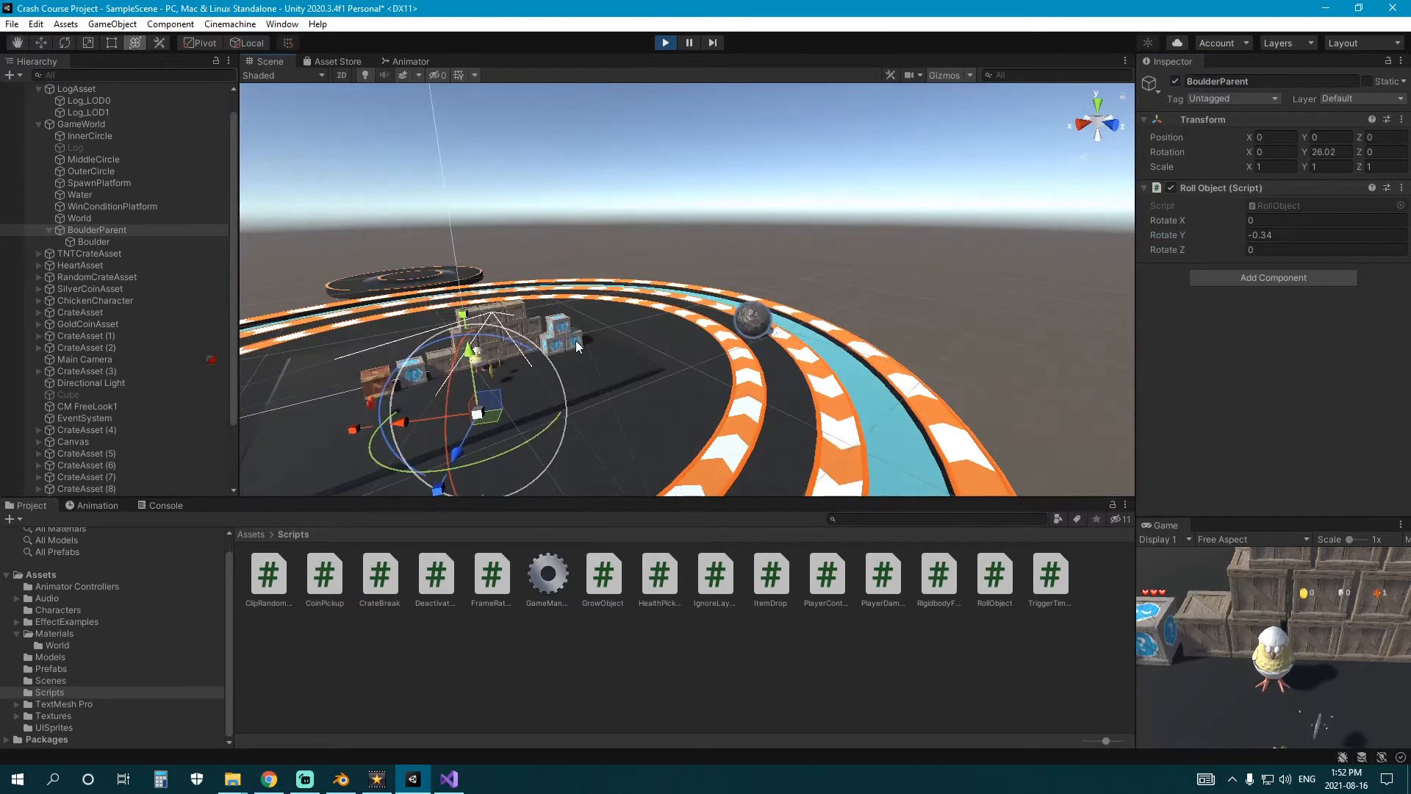
pyautogui.moveTo(577, 345); pyautogui.dragTo(625, 353, button='right')
pyautogui.moveTo(624, 352); pyautogui.dragTo(730, 359, button='middle')
pyautogui.moveTo(729, 360); pyautogui.dragTo(561, 353, button='right')
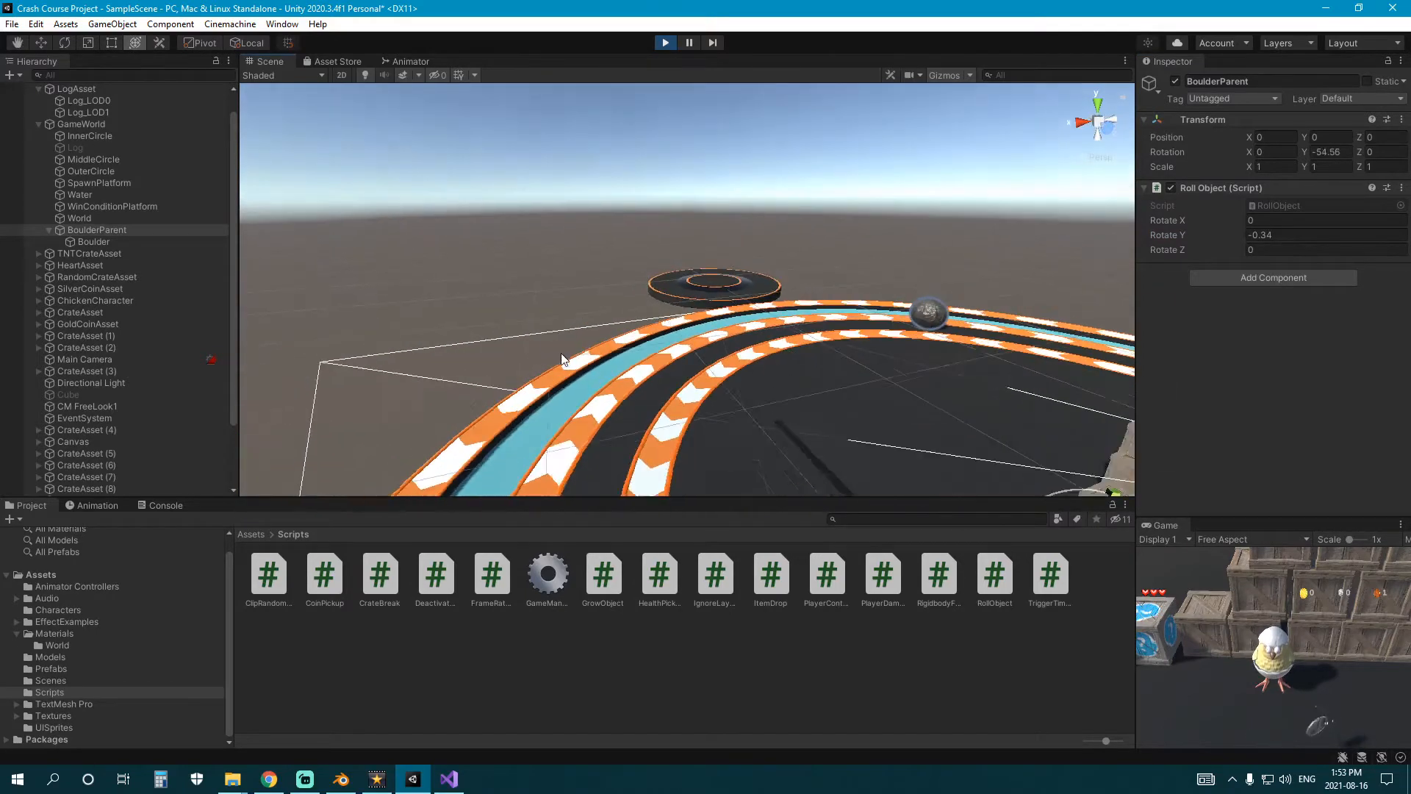
pyautogui.moveTo(563, 359); pyautogui.dragTo(456, 323, button='middle')
# Stop playback and set Rotate X to 2 in the Boulder's Roll Object component.
pyautogui.click(99, 232)
pyautogui.click(97, 241)
pyautogui.moveTo(639, 364); pyautogui.dragTo(615, 387, button='right')
pyautogui.moveTo(615, 387); pyautogui.dragTo(578, 365, button='middle')
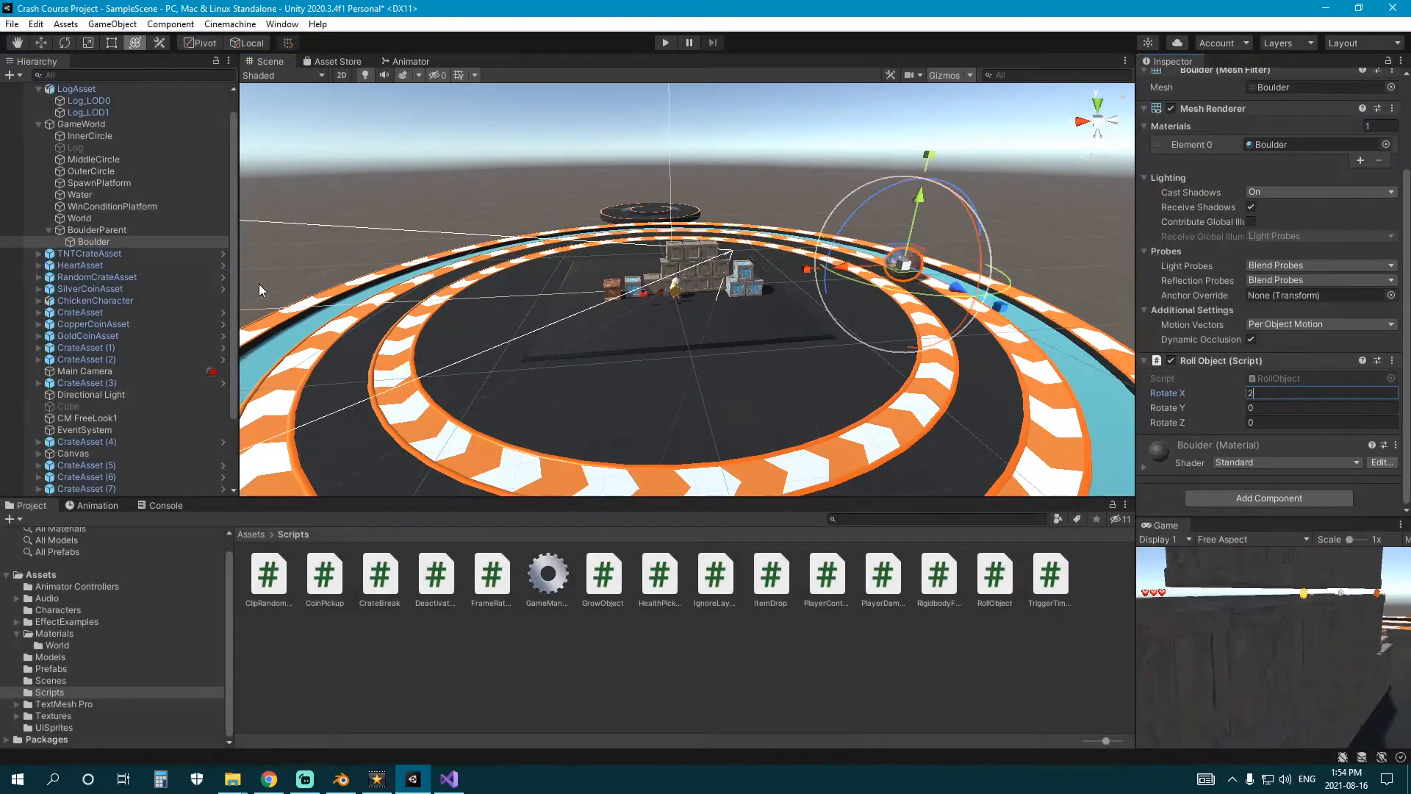
# Set BoulderParent's Rotate Y to 1, run the scene to test the boulder's orbit, and stop playback.
pyautogui.click(106, 230)
pyautogui.click(1309, 236)
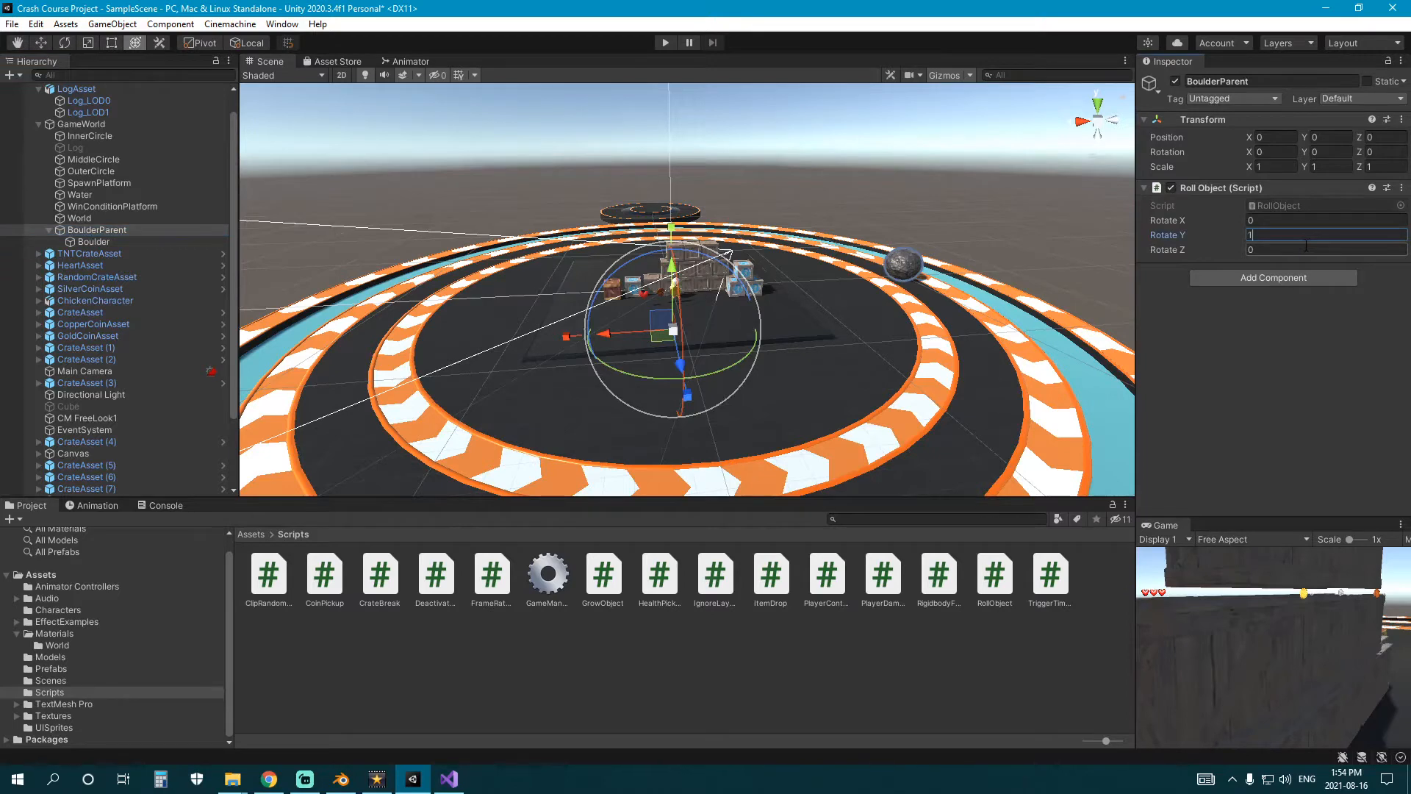
pyautogui.click(786, 652)
pyautogui.click(666, 44)
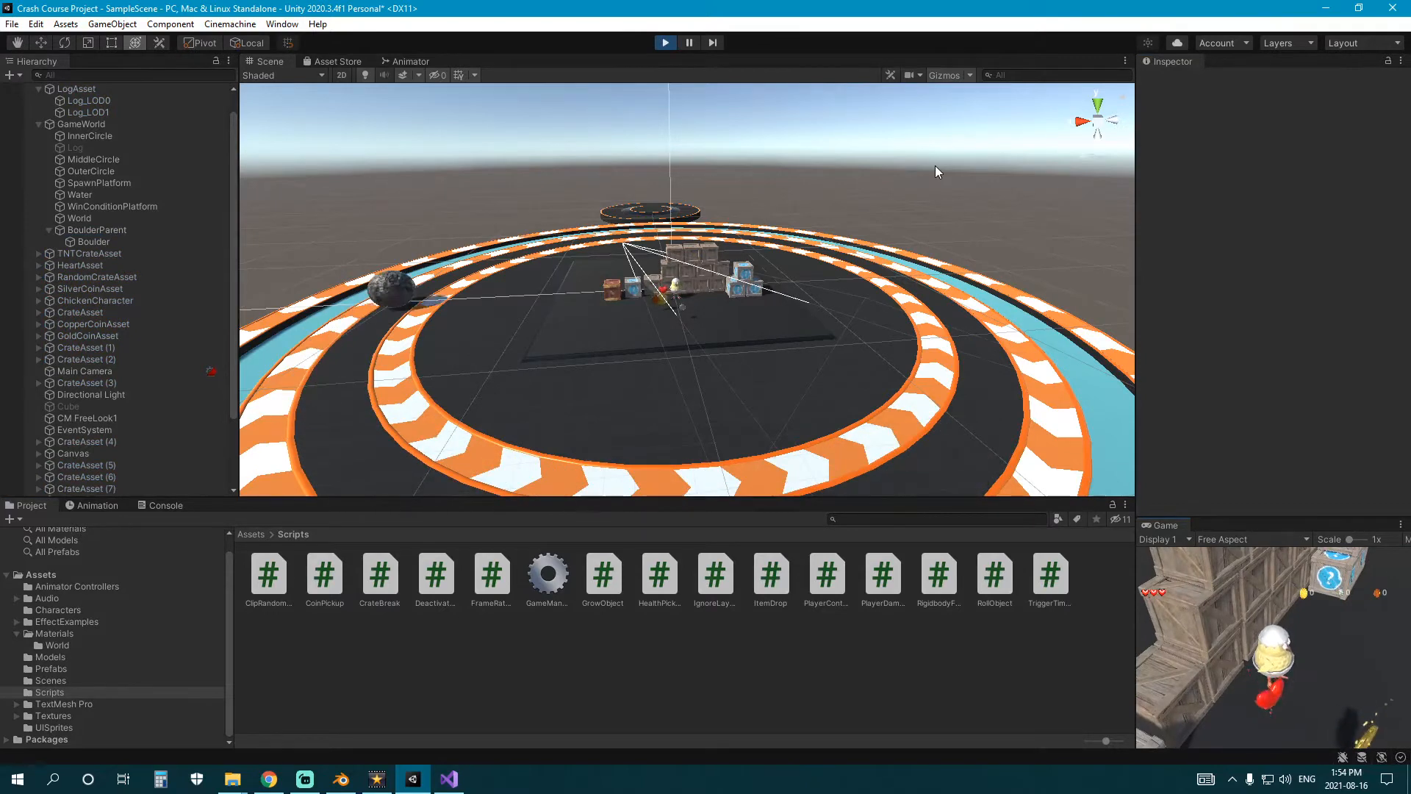
pyautogui.click(665, 43)
# Set BoulderParent's Rotate Y to 0.4, run the scene to test the orbit speed, and stop playback.
pyautogui.click(97, 230)
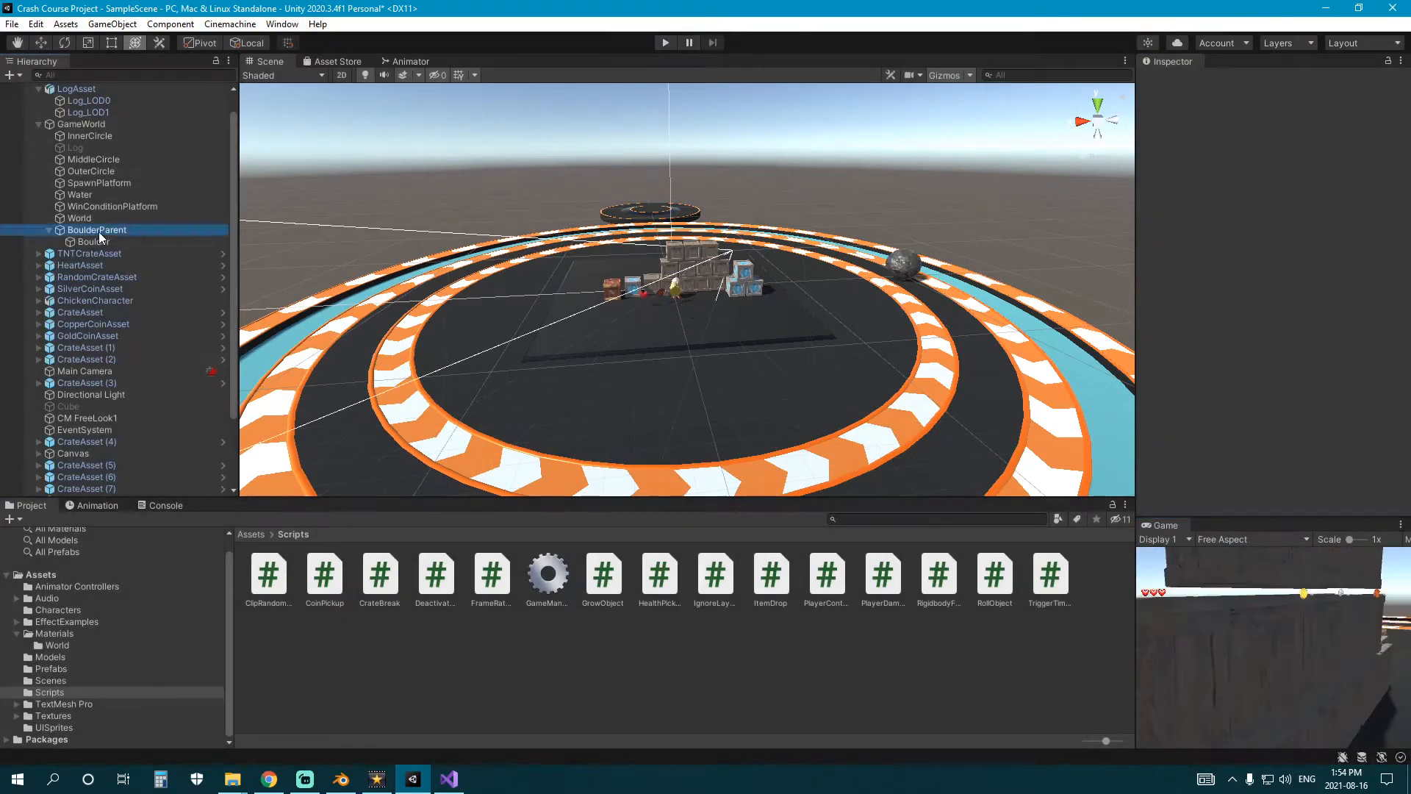
pyautogui.click(1261, 235)
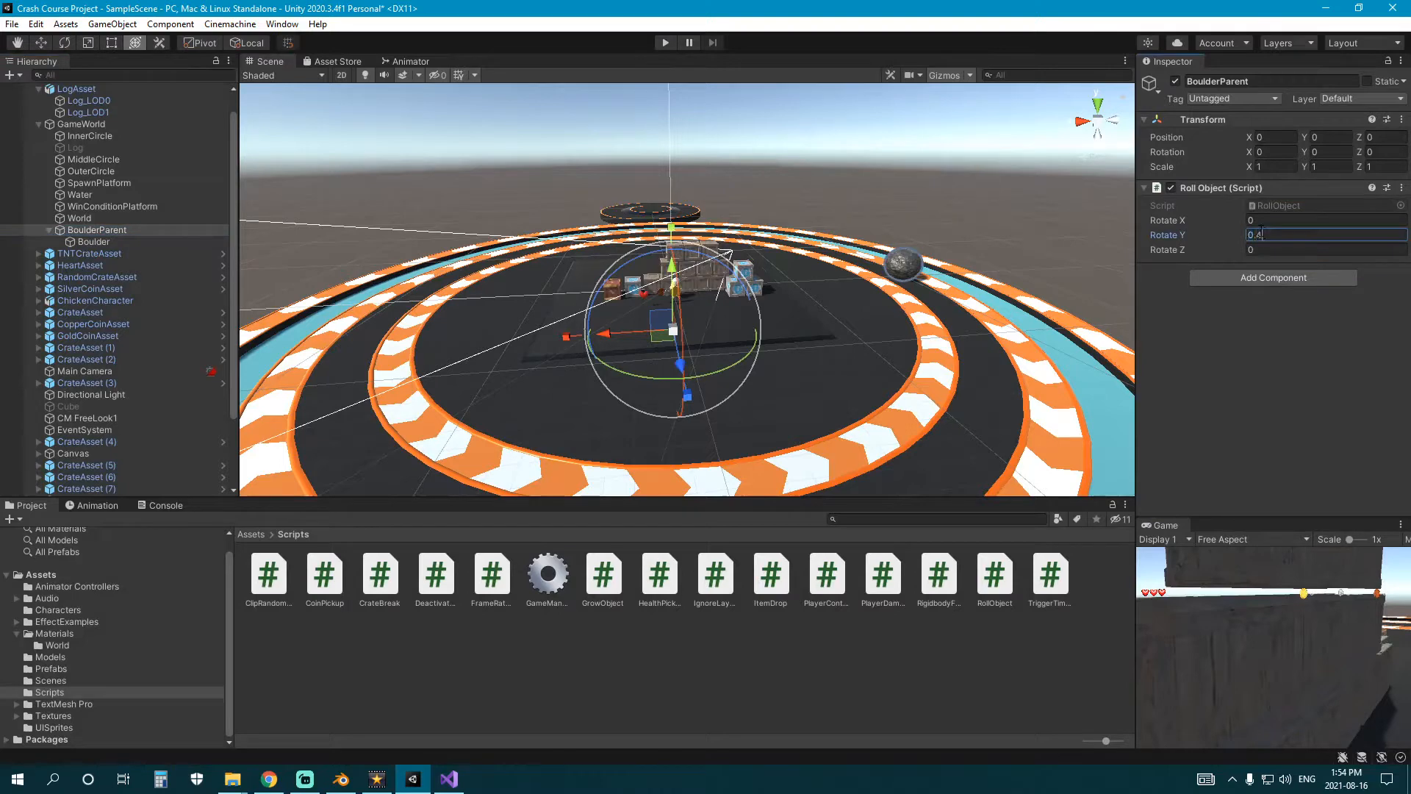
pyautogui.click(728, 630)
pyautogui.click(665, 42)
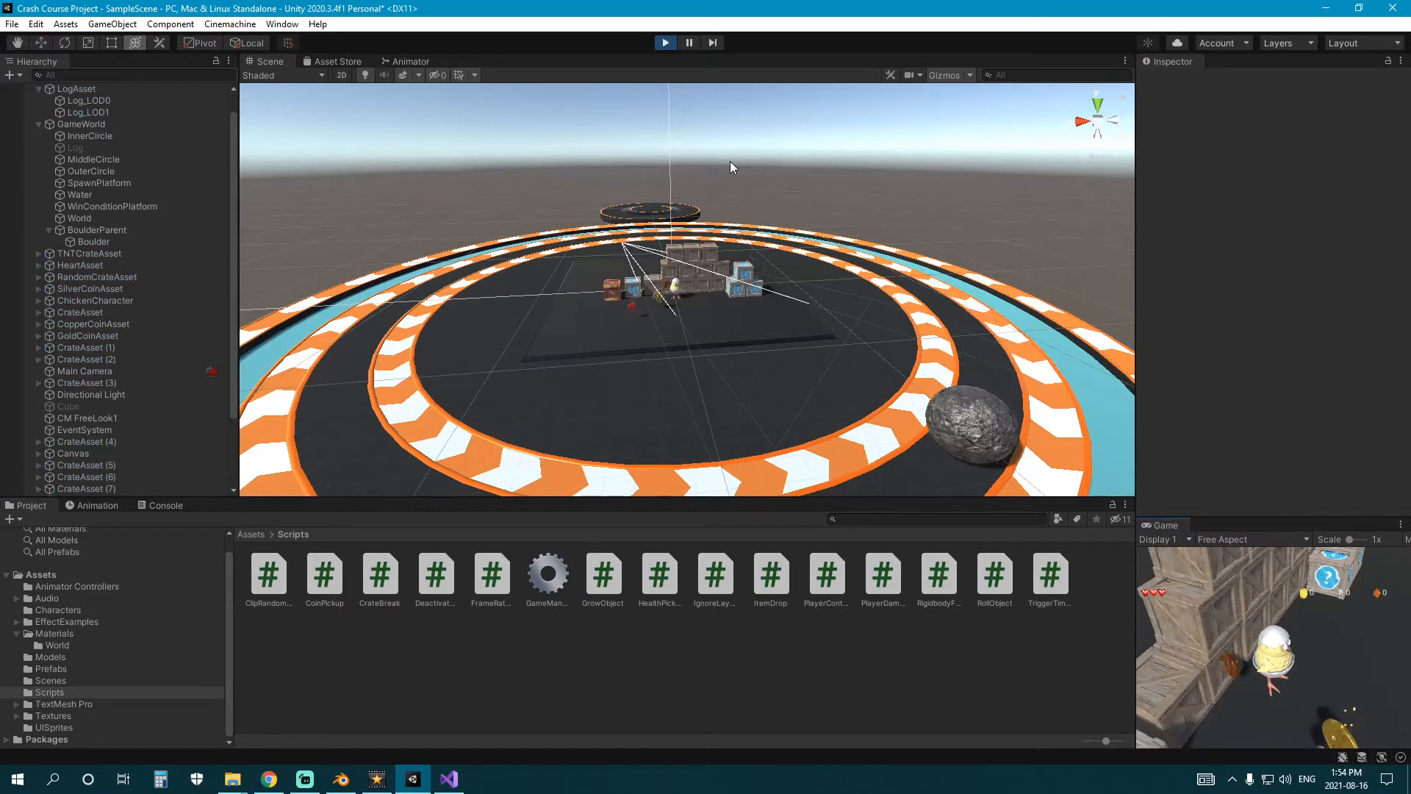
pyautogui.click(666, 42)
# Open BoulderParent's Rotate Y value for editing again and leave the object deselected.
pyautogui.click(141, 231)
pyautogui.click(1297, 232)
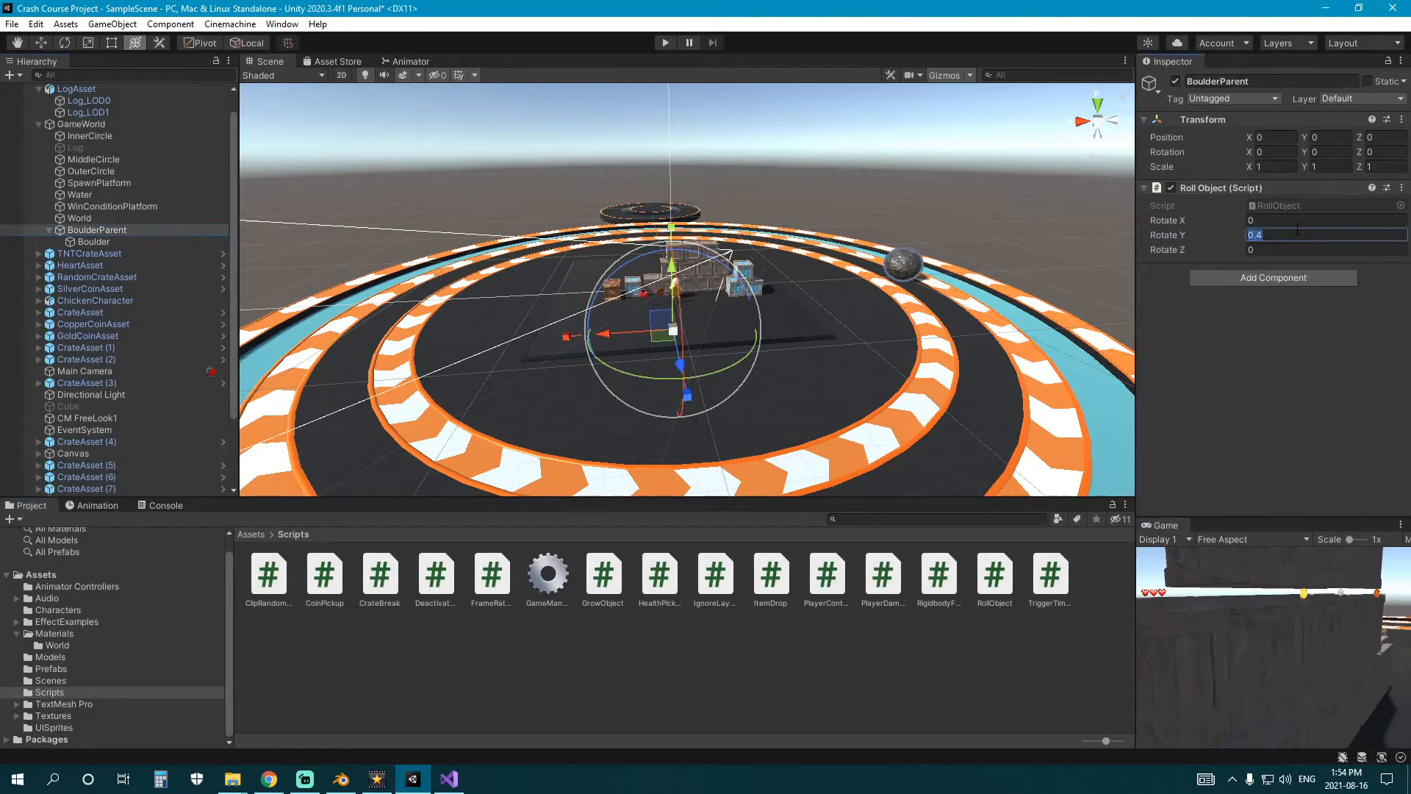
pyautogui.click(855, 664)
# Attach the RollObject script to the InnerCircle ring and set its Rotate Y to 1.
pyautogui.press('w')
pyautogui.moveTo(713, 374); pyautogui.dragTo(871, 345, button='right')
pyautogui.moveTo(871, 346); pyautogui.dragTo(801, 335, button='middle')
pyautogui.moveTo(801, 335); pyautogui.dragTo(809, 345, button='right')
pyautogui.moveTo(809, 345); pyautogui.dragTo(807, 347, button='middle')
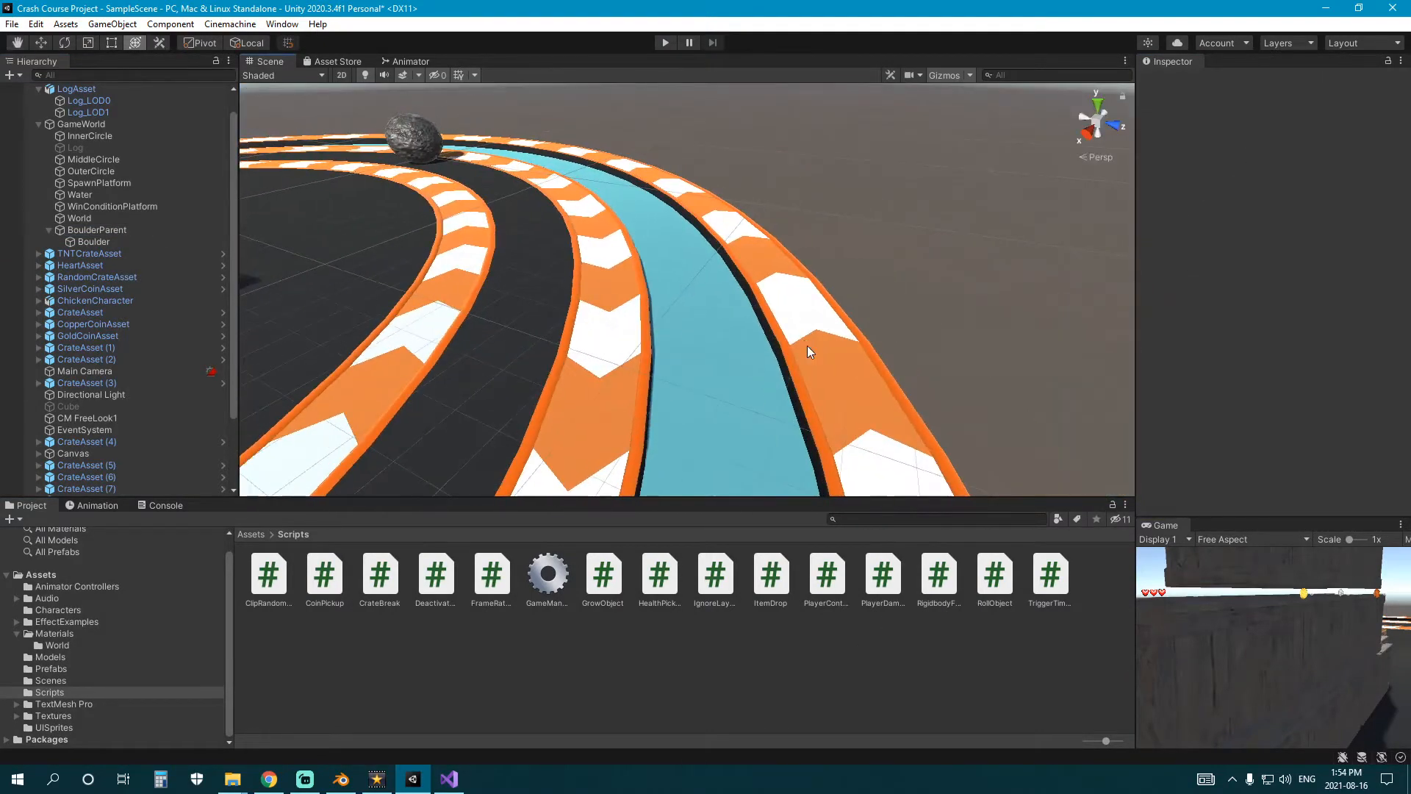
pyautogui.moveTo(807, 346); pyautogui.dragTo(629, 316, button='right')
pyautogui.moveTo(629, 316); pyautogui.dragTo(653, 320, button='middle')
pyautogui.scroll(2, 653, 320)
pyautogui.press('y')
pyautogui.click(701, 349)
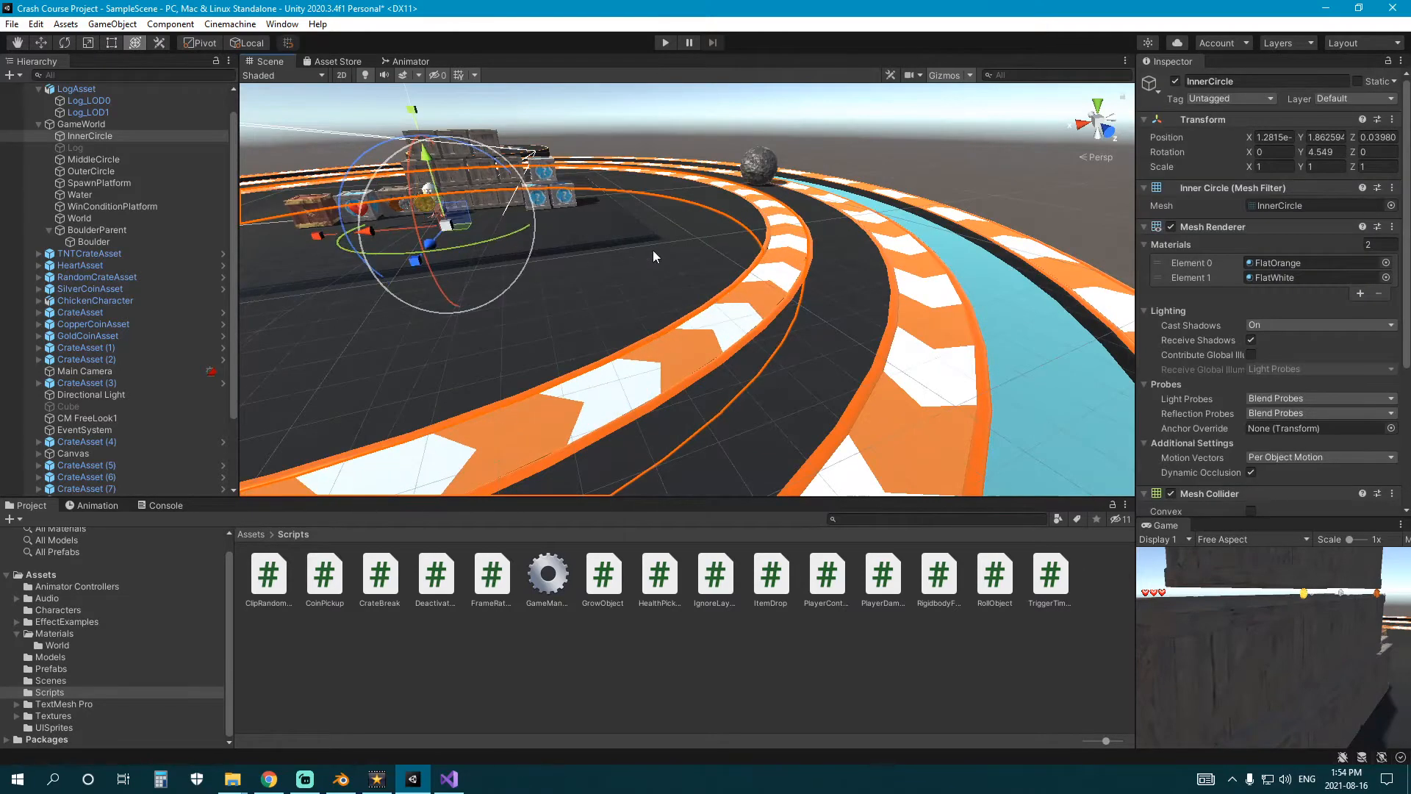
pyautogui.scroll(-5, 1254, 429)
pyautogui.click(1277, 497)
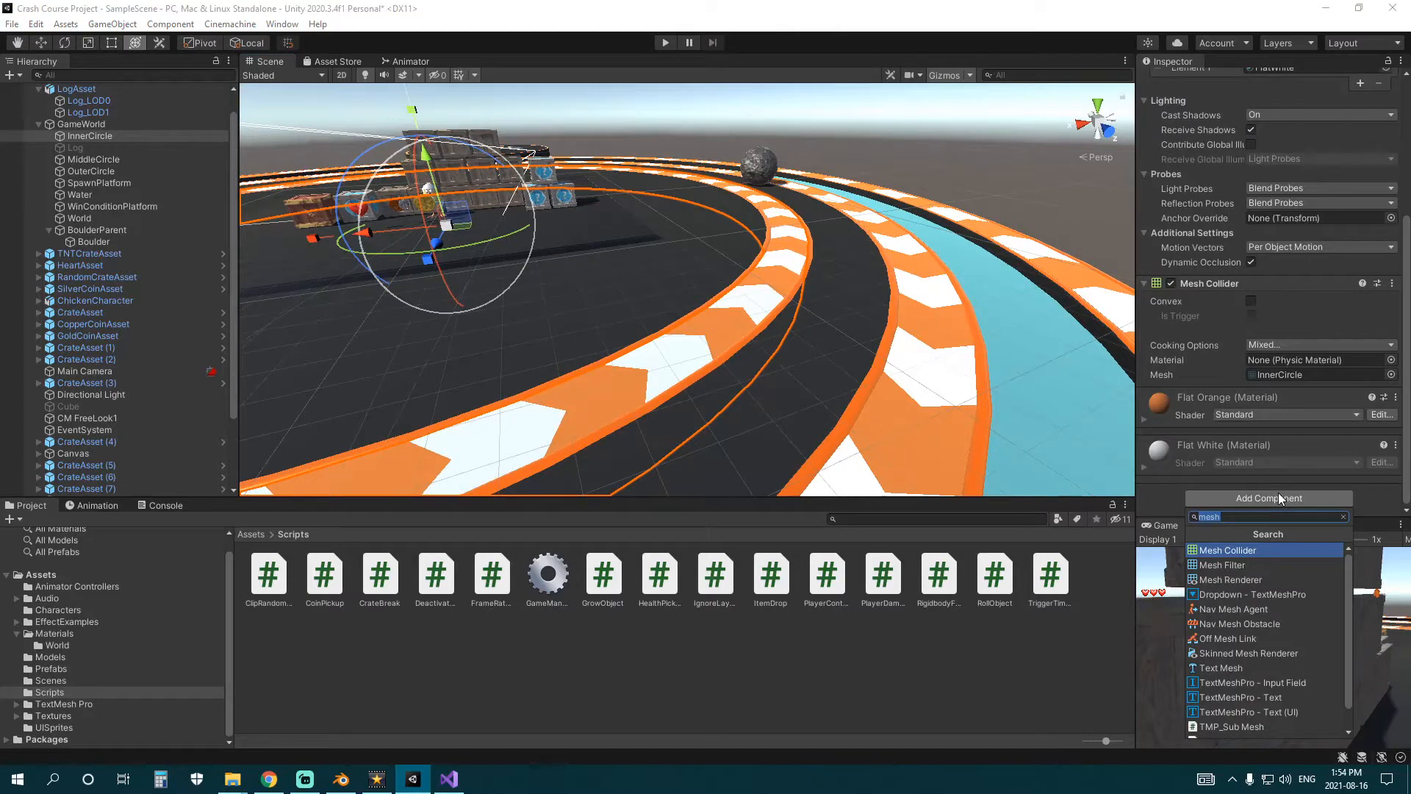
pyautogui.write('roll')
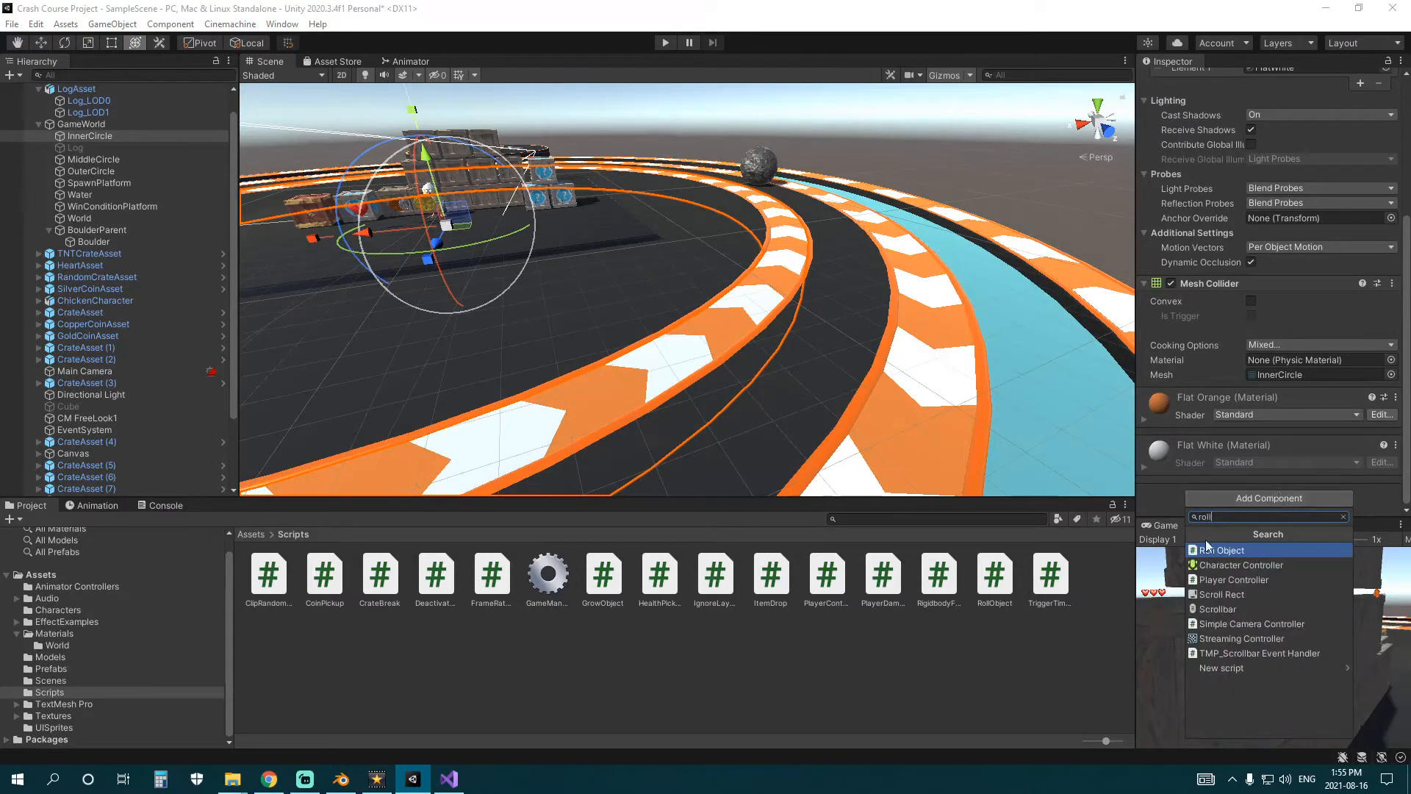
pyautogui.press('Return')
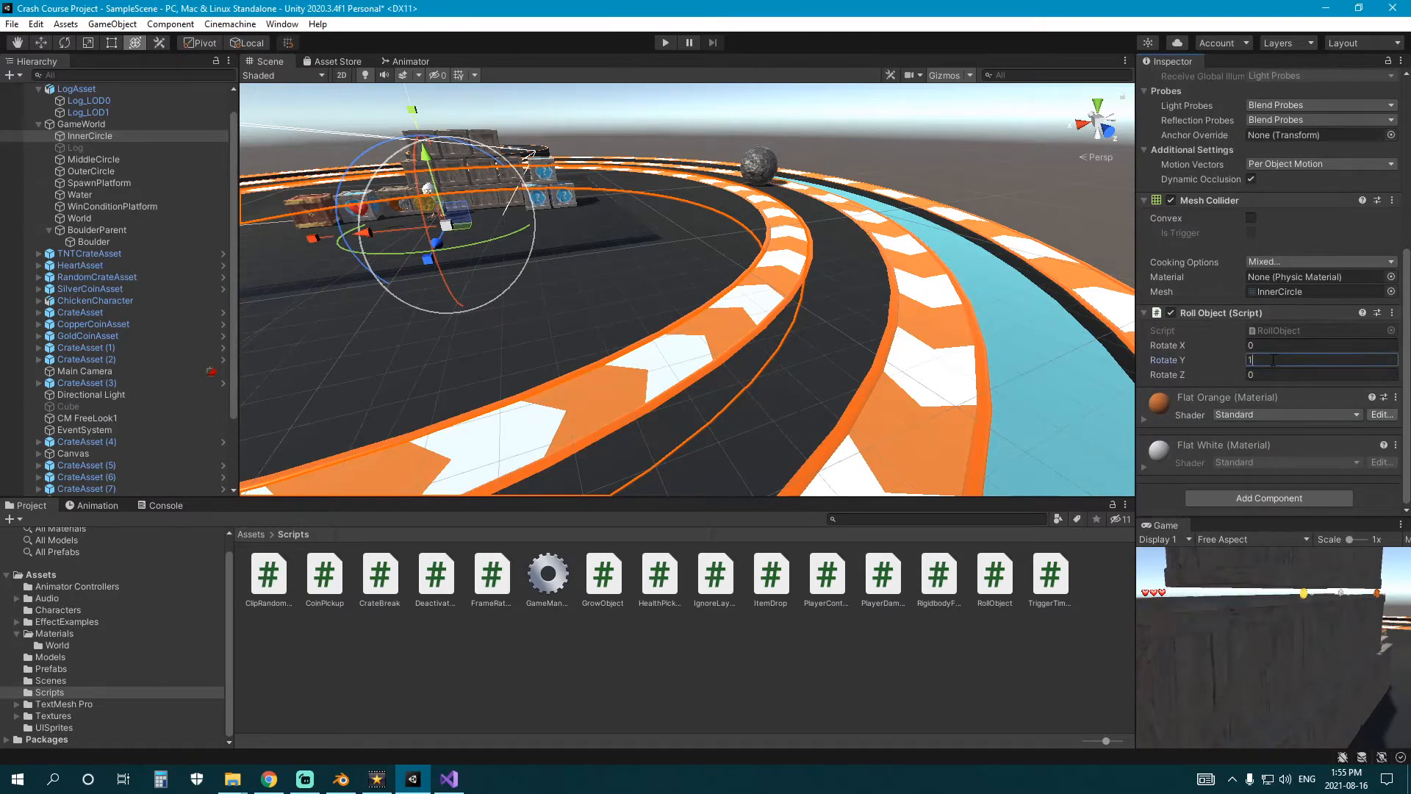
pyautogui.write('1')
# Attach the RollObject script to the MiddleCircle ring with Rotate Y set to 1.
pyautogui.click(922, 345)
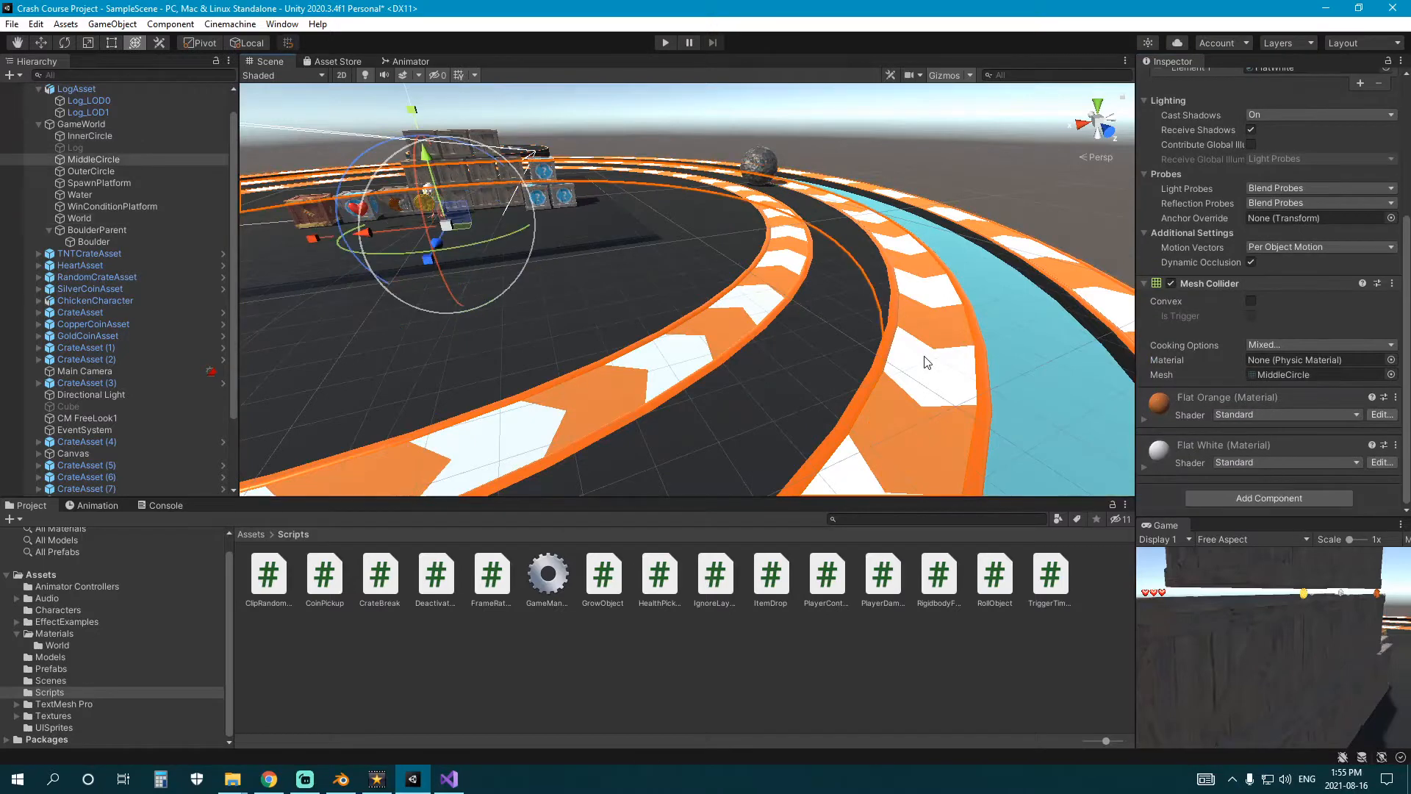
pyautogui.click(1284, 503)
pyautogui.click(1252, 547)
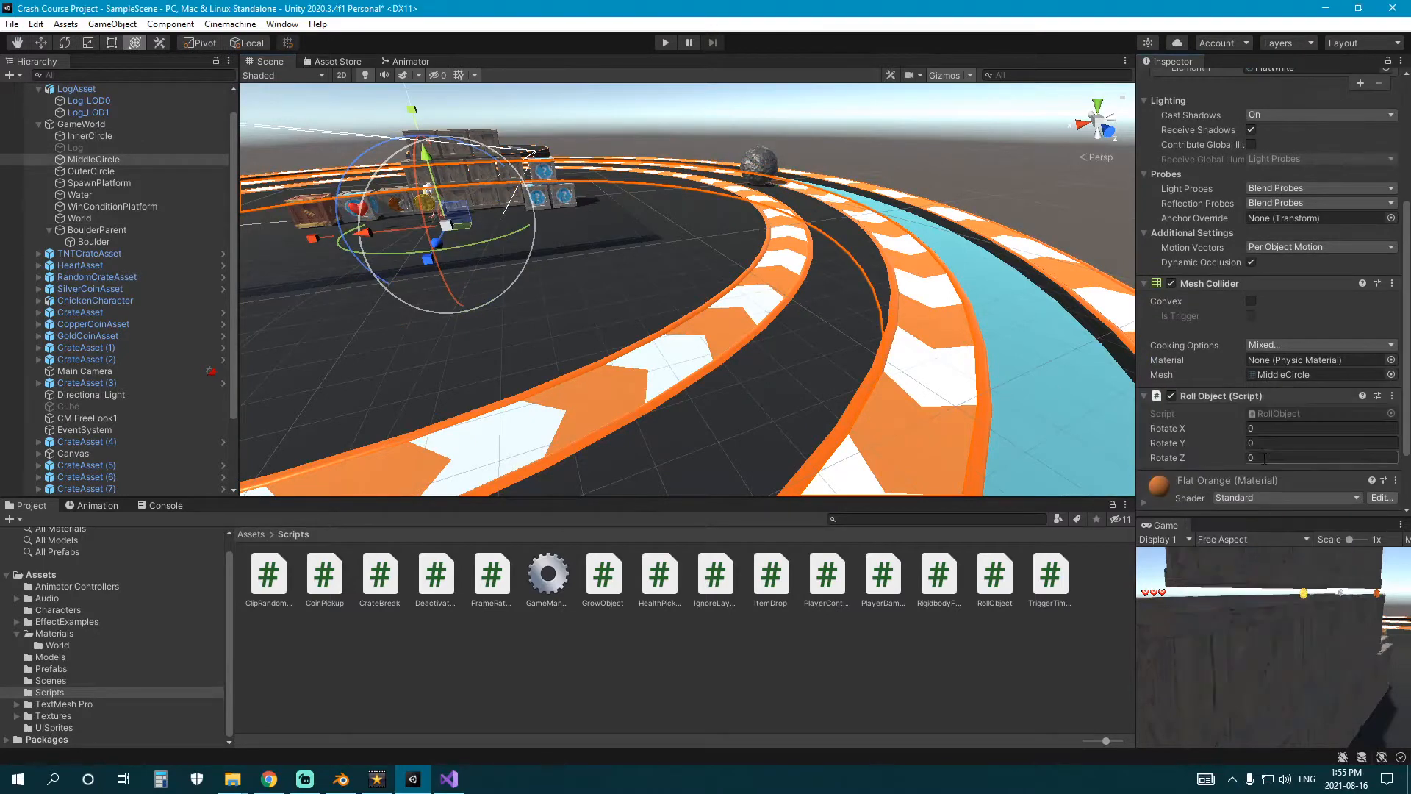
# Attach the RollObject script to the OuterCircle ring with Rotate Y set to 1.
pyautogui.moveTo(654, 331); pyautogui.dragTo(810, 326, button='right')
pyautogui.click(911, 340)
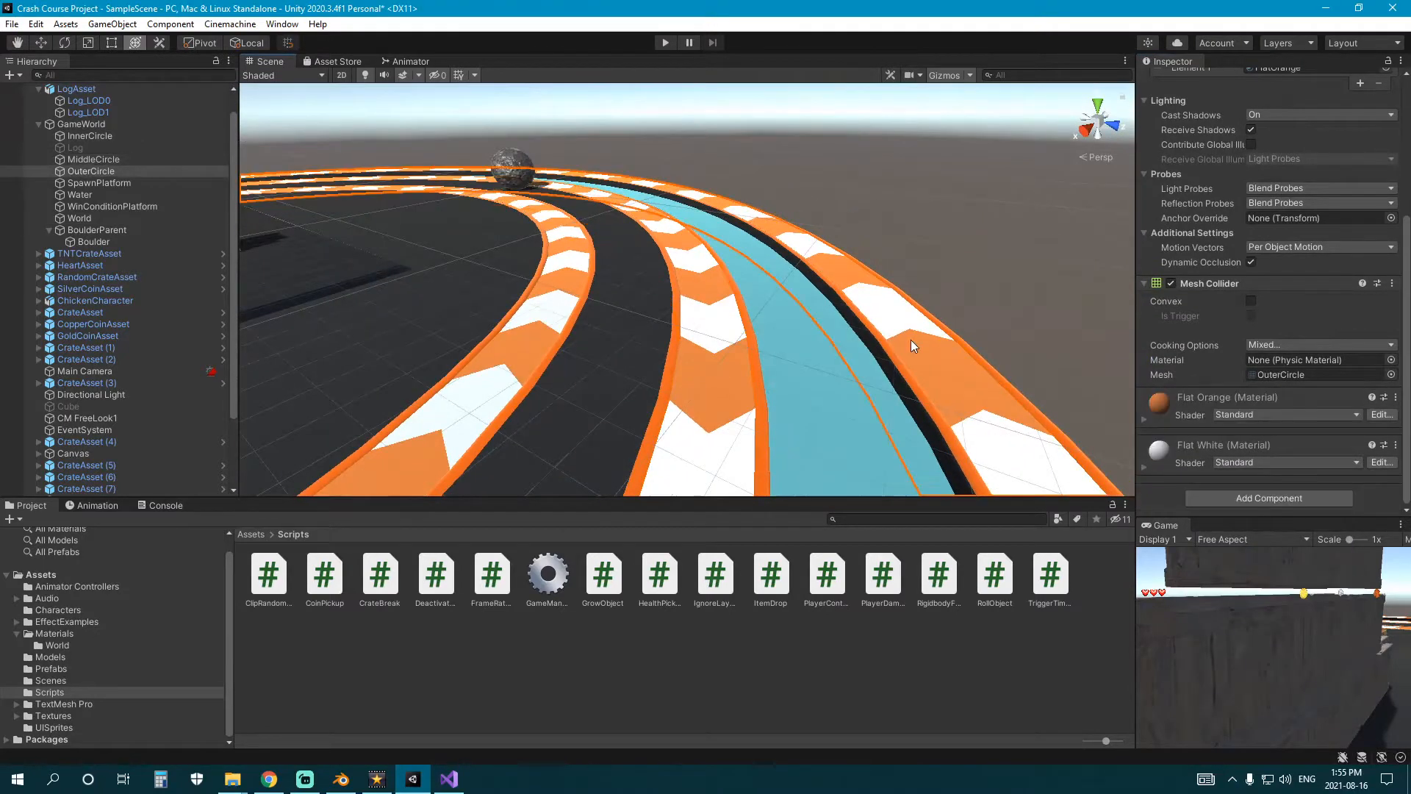
pyautogui.click(910, 340)
pyautogui.click(911, 339)
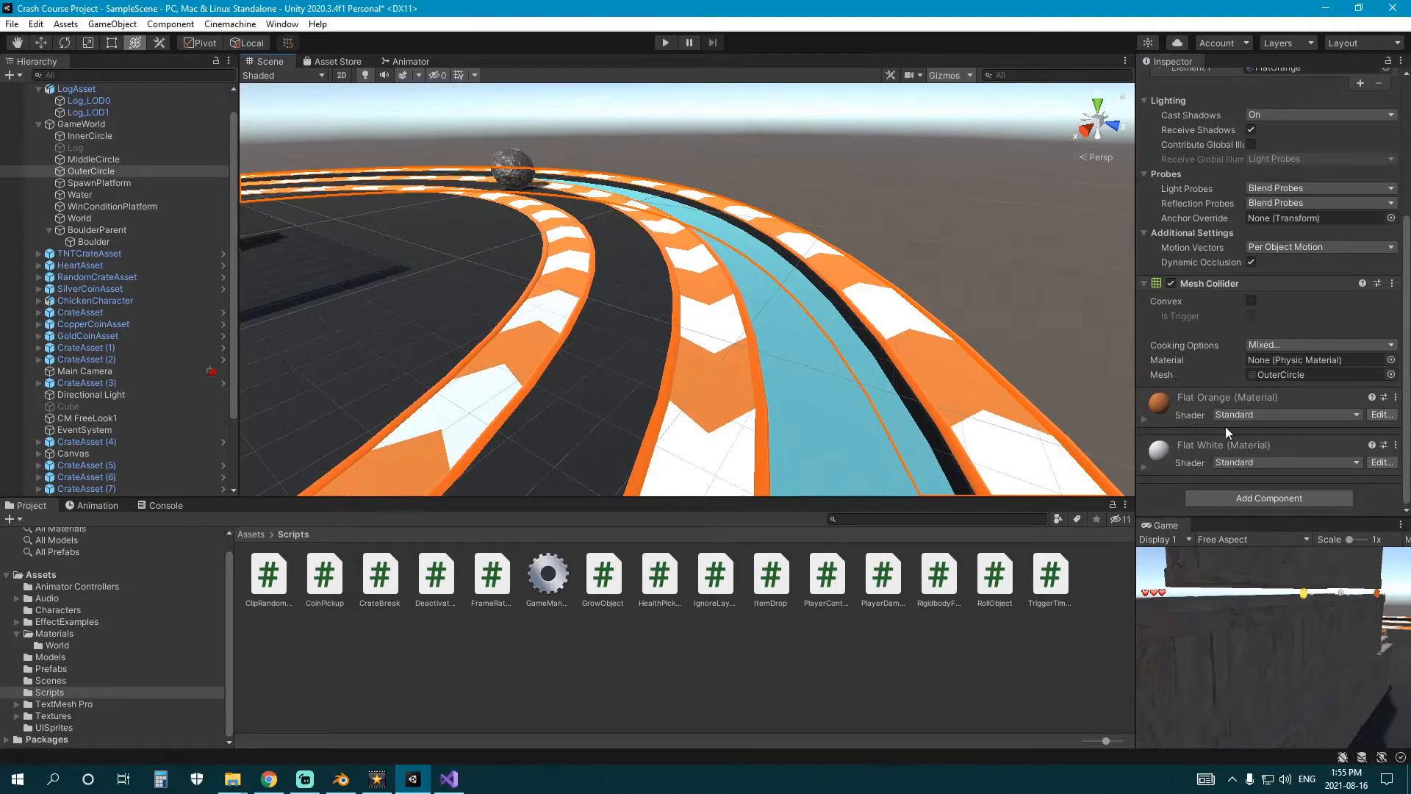
pyautogui.click(1262, 497)
pyautogui.click(1258, 552)
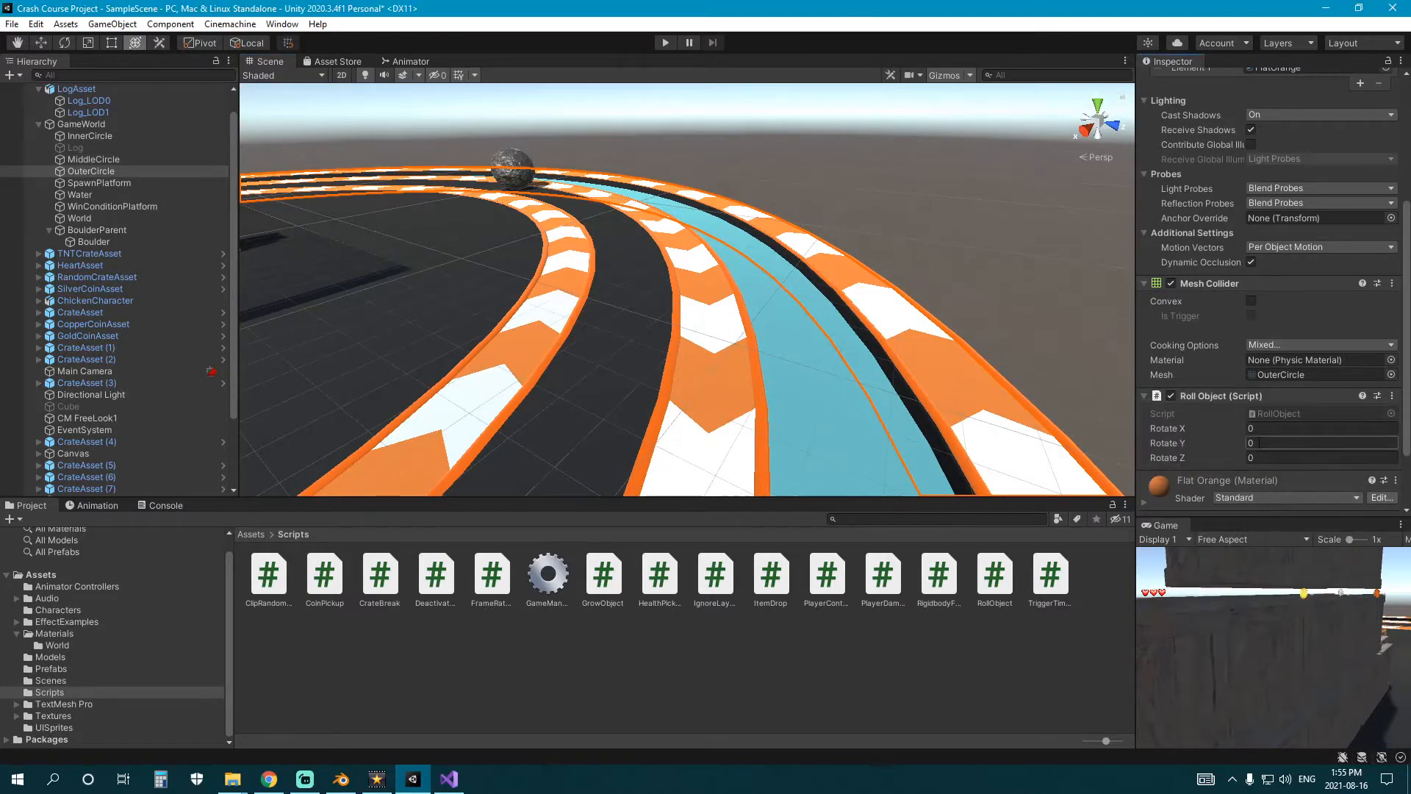
# Check the Roll Object values on MiddleCircle, InnerCircle and OuterCircle.
pyautogui.click(136, 163)
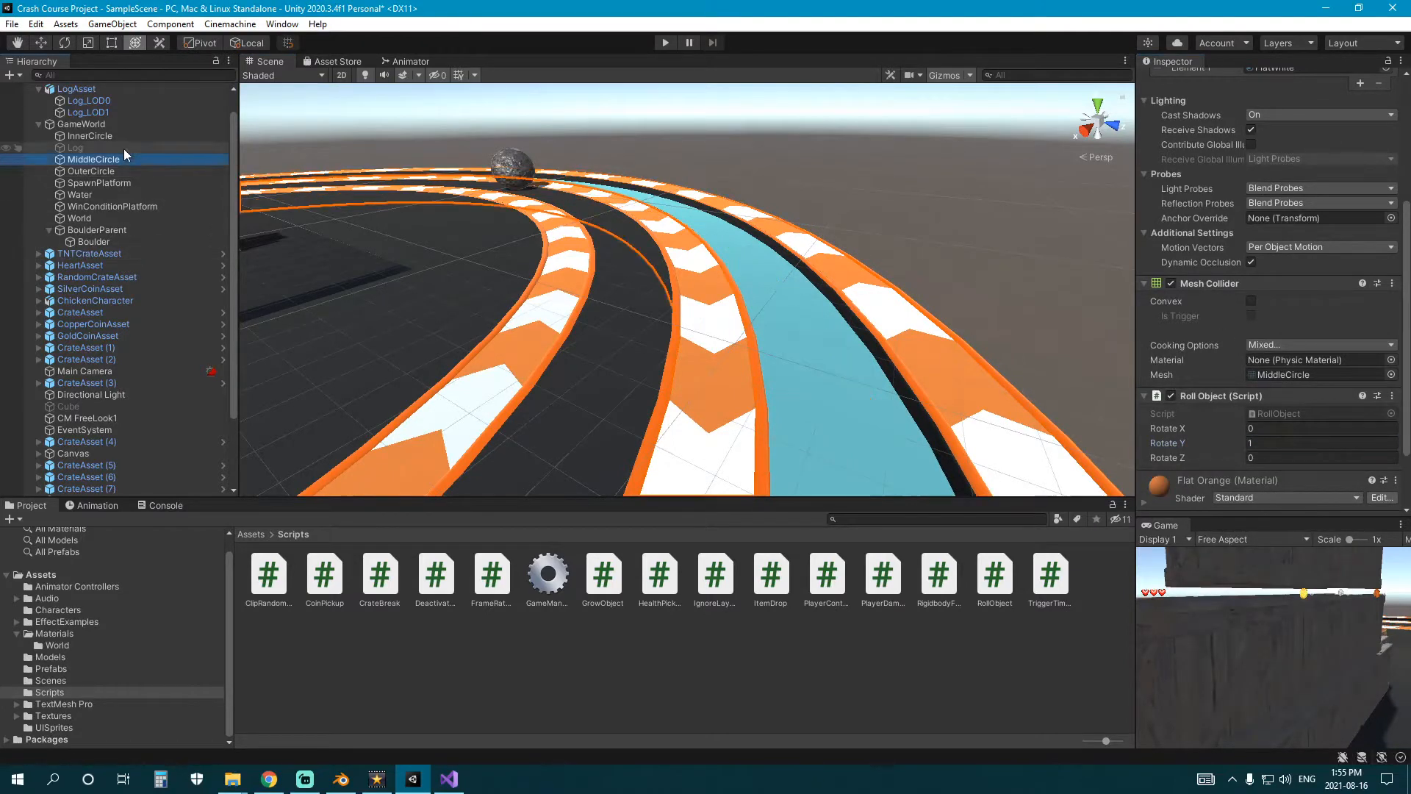
pyautogui.click(122, 138)
pyautogui.click(117, 164)
pyautogui.click(95, 172)
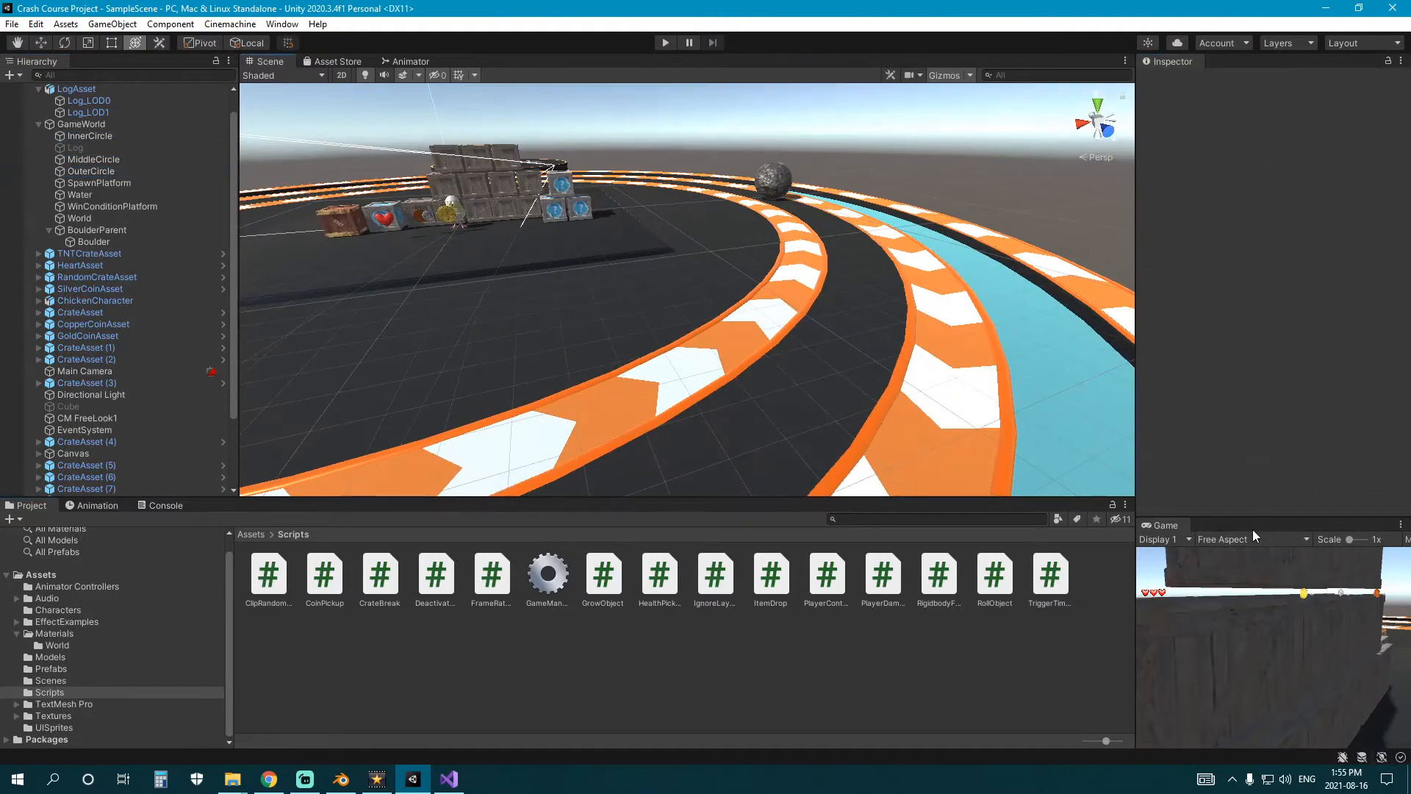
# Dock the Game view beside the Scene view, playtest the chicken near the rotating rings, and stop playback.
pyautogui.moveTo(1174, 529); pyautogui.dragTo(316, 71)
pyautogui.click(665, 43)
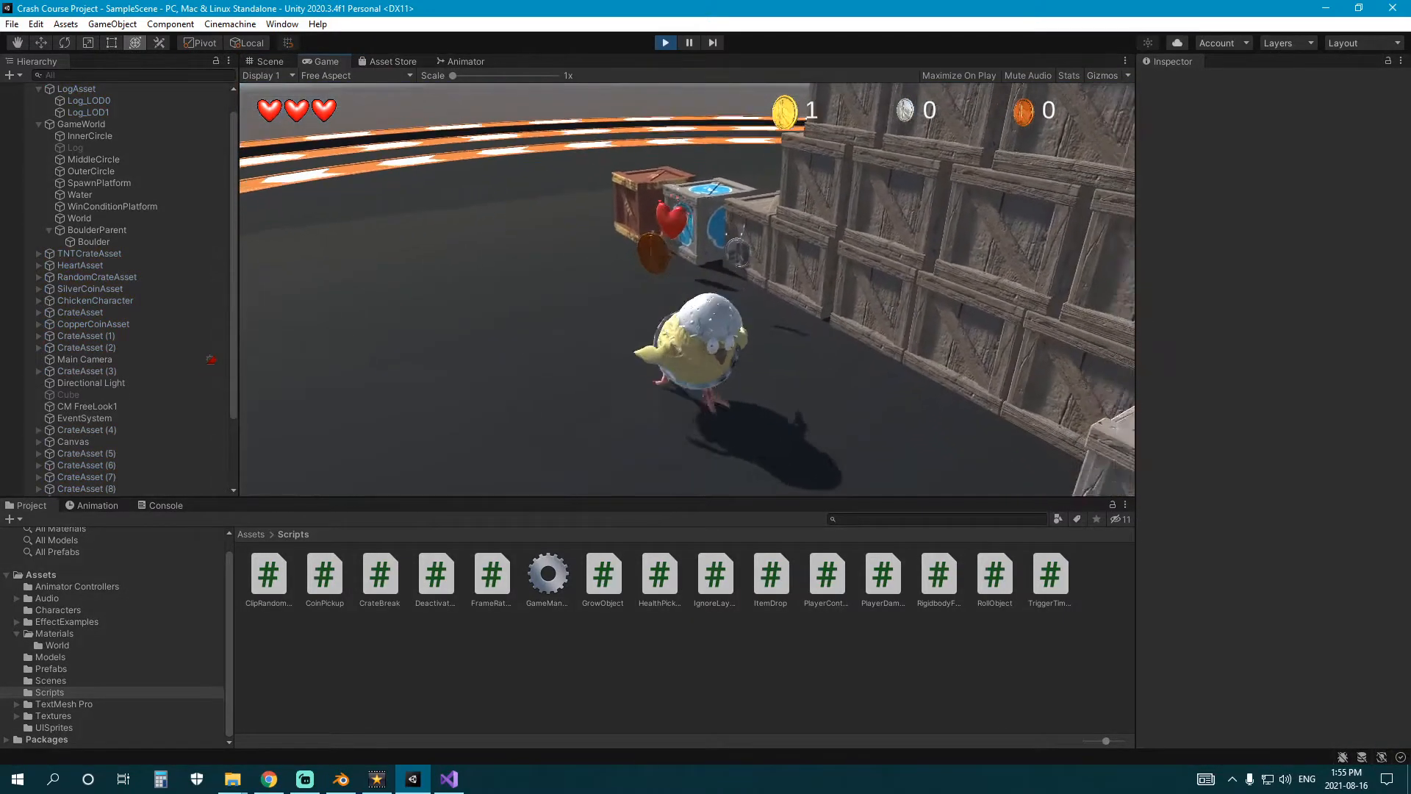
pyautogui.press('w')
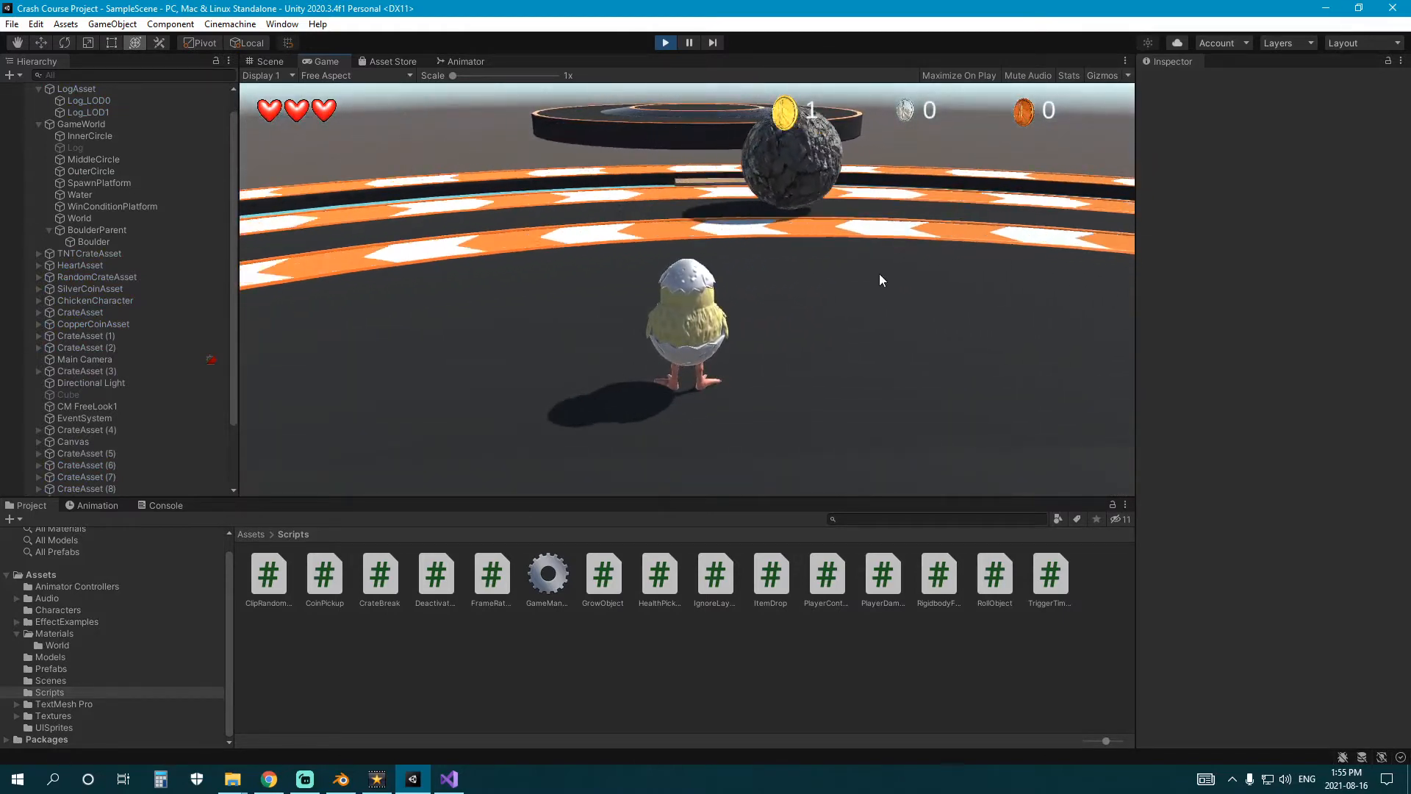
pyautogui.click(665, 41)
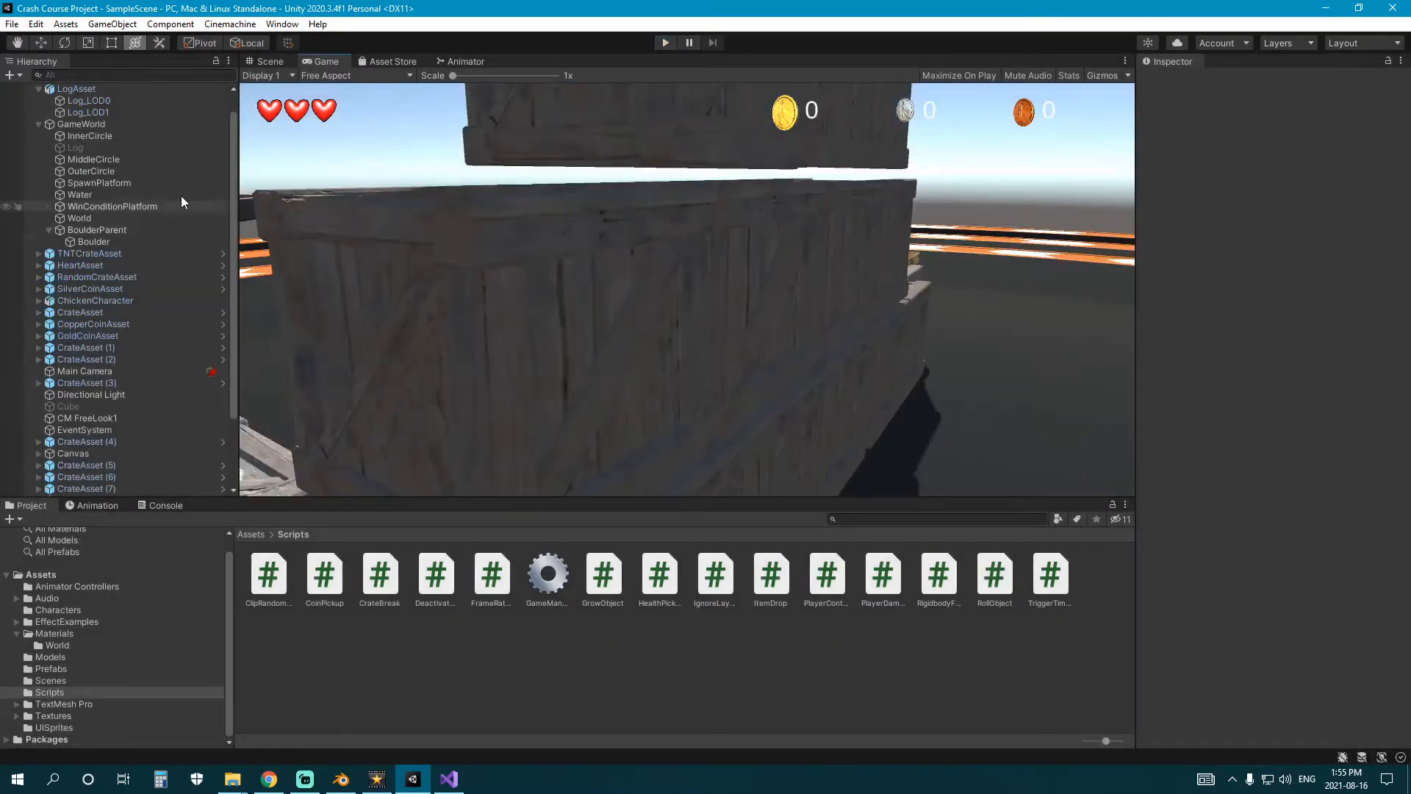
# In the Scene view, select OuterCircle, MiddleCircle and InnerCircle together and set their Rotate Y to -0.2.
pyautogui.click(270, 61)
pyautogui.click(558, 290)
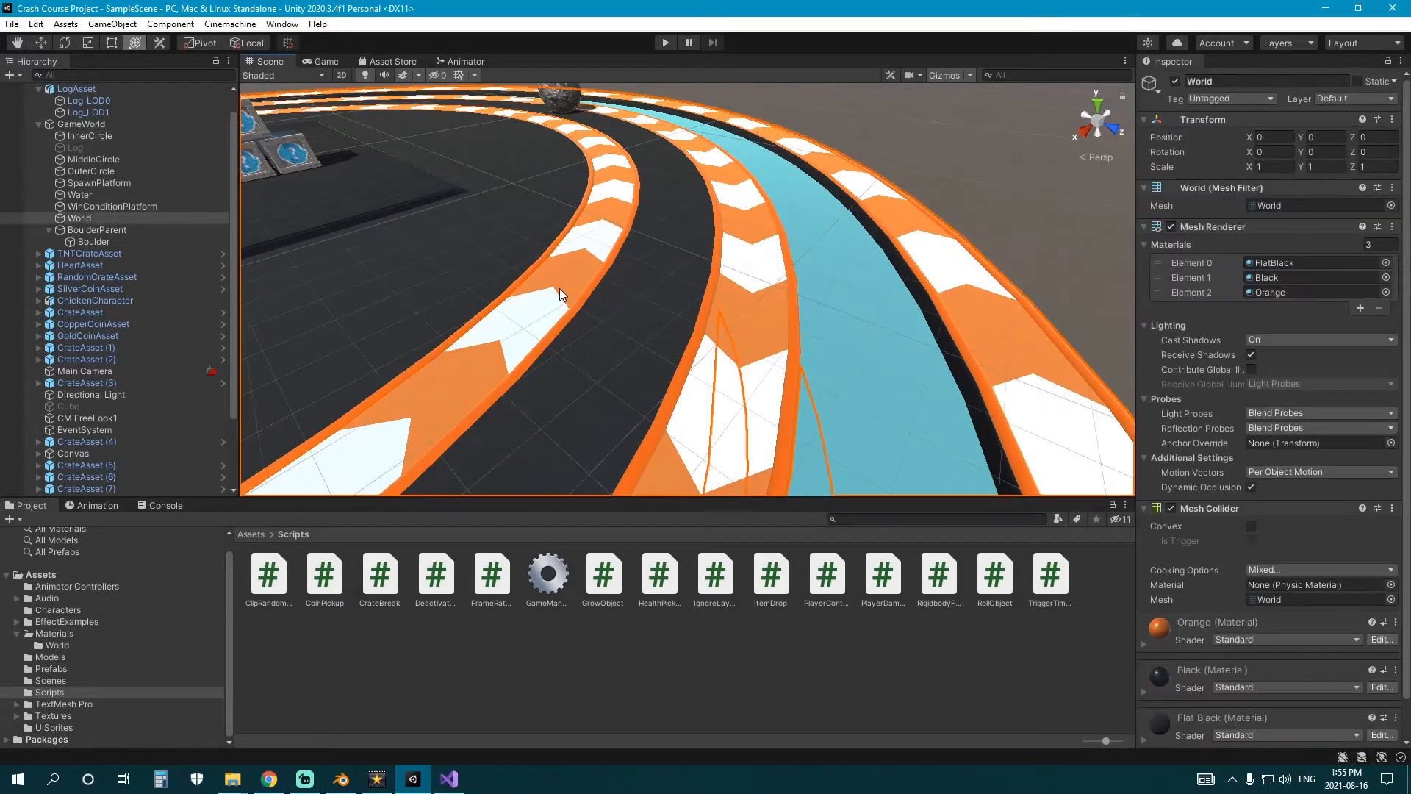
pyautogui.click(135, 169)
pyautogui.keyDown('ctrl'); pyautogui.click(106, 159); pyautogui.keyUp('ctrl')
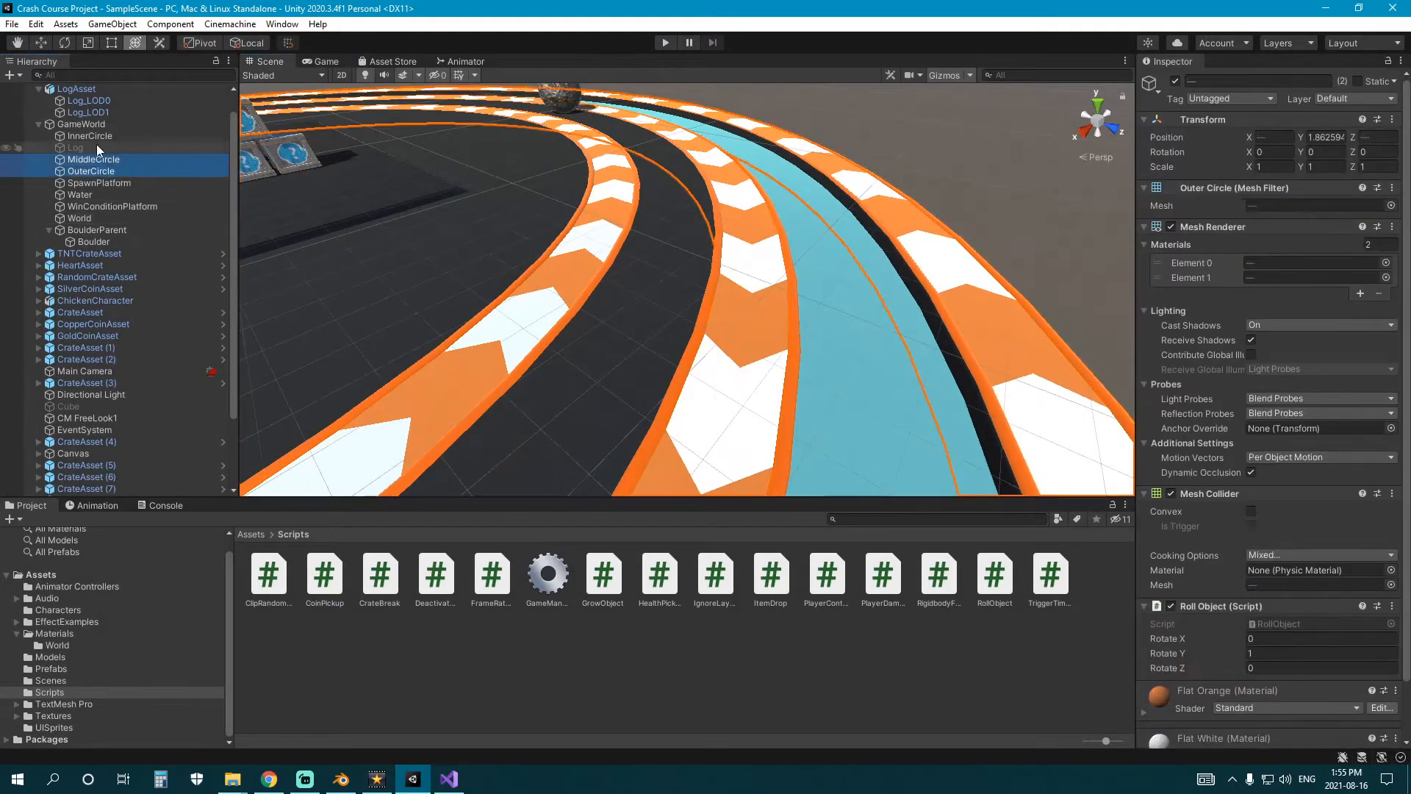
pyautogui.keyDown('ctrl'); pyautogui.click(96, 137); pyautogui.keyUp('ctrl')
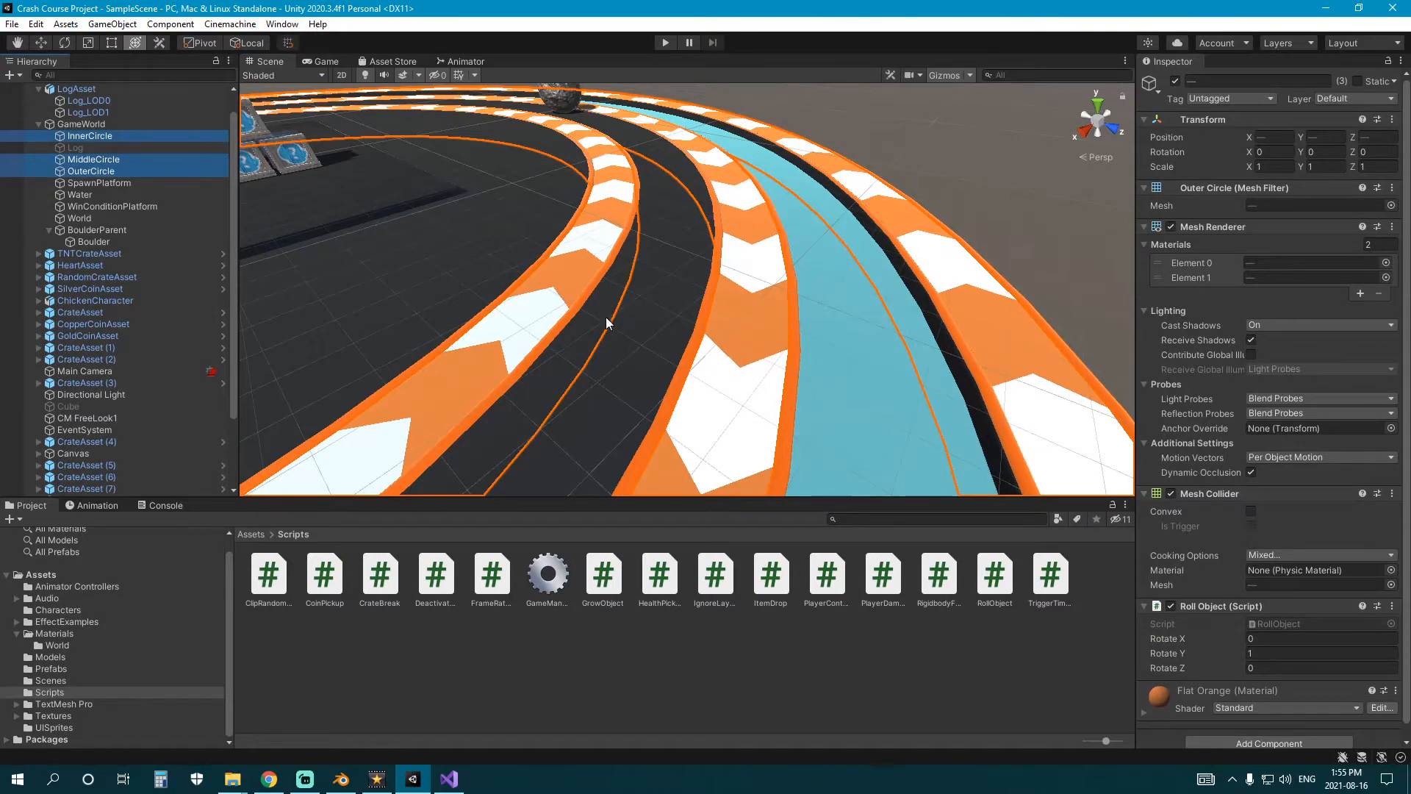
pyautogui.click(1250, 653)
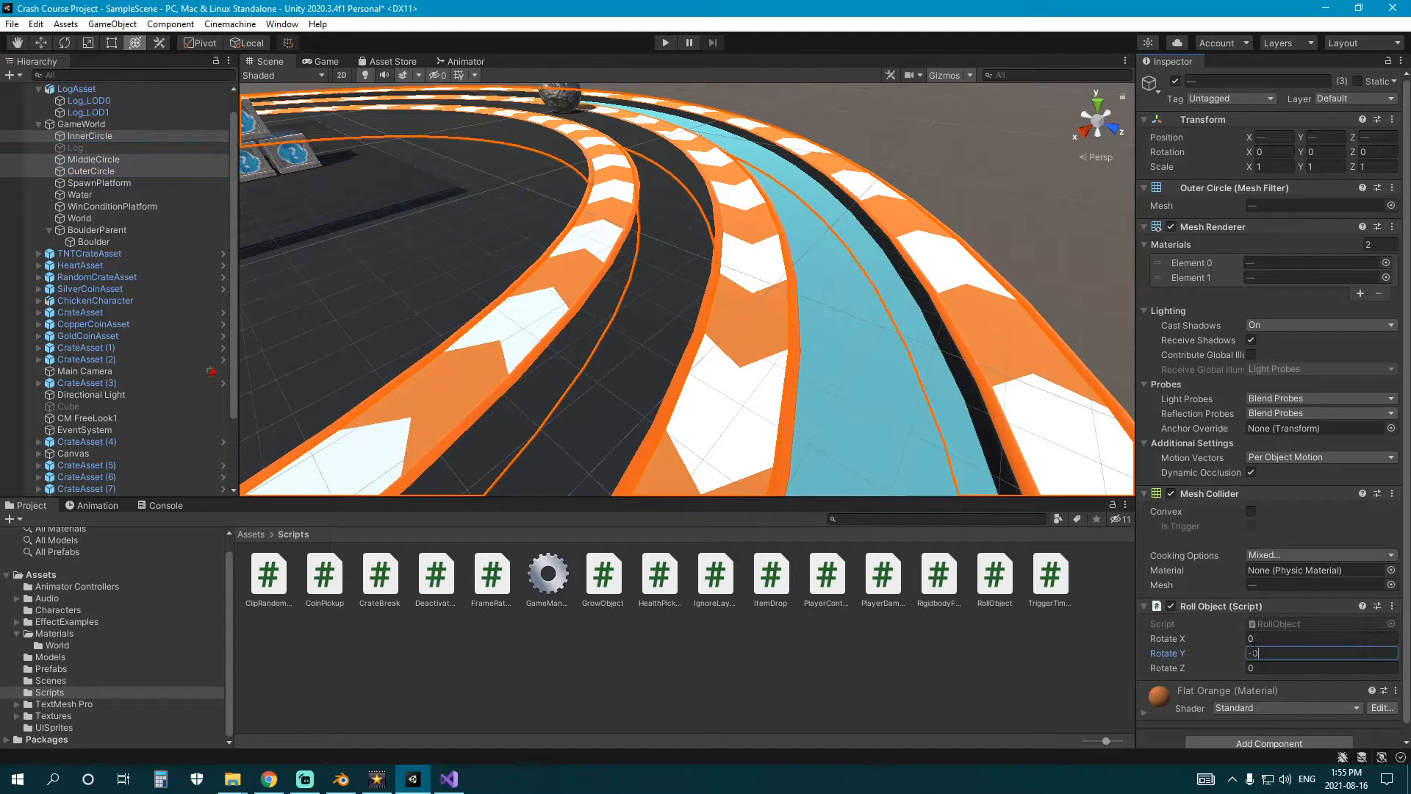
# Change MiddleCircle's Rotate Y to 0.2 and playtest the rings by walking the chicken towards them.
pyautogui.click(147, 161)
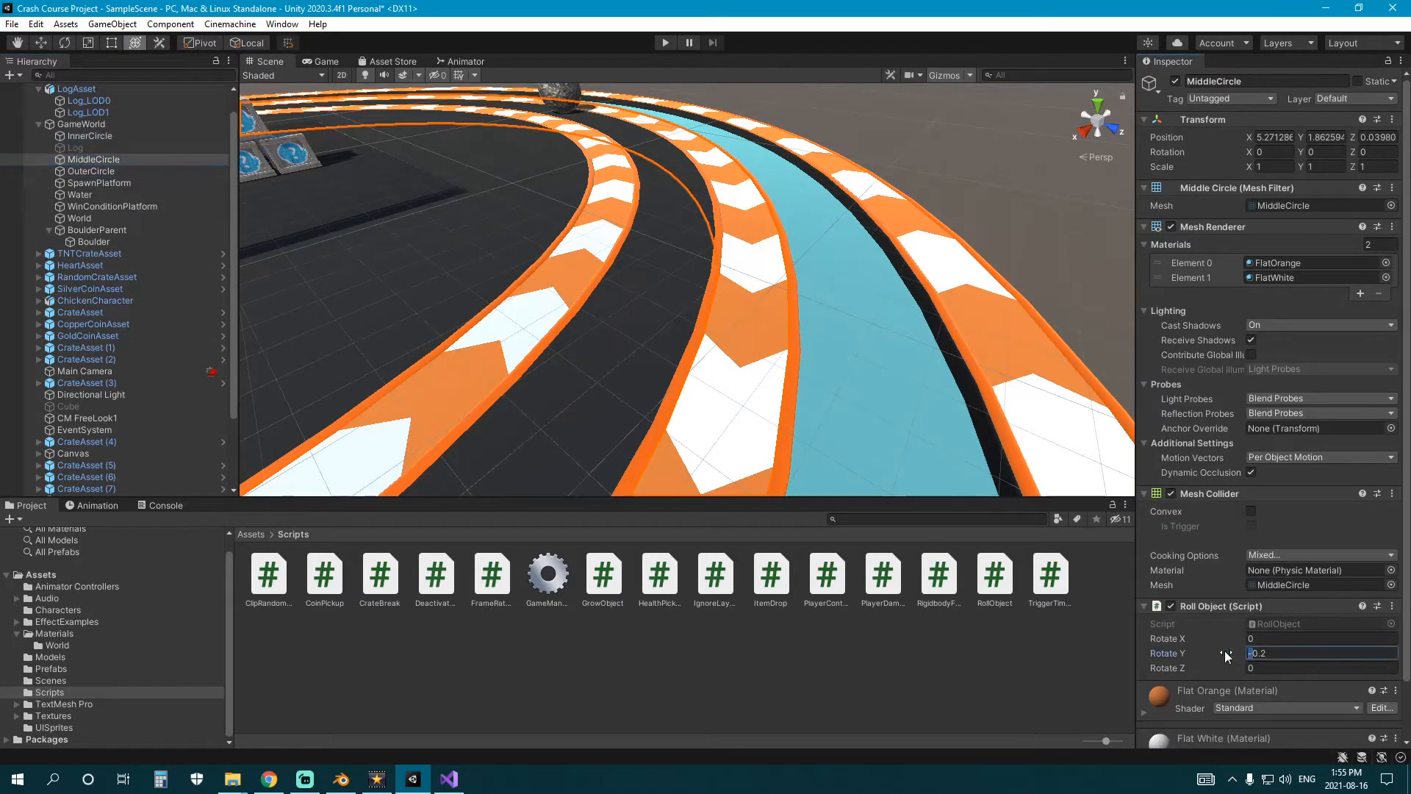
pyautogui.click(677, 565)
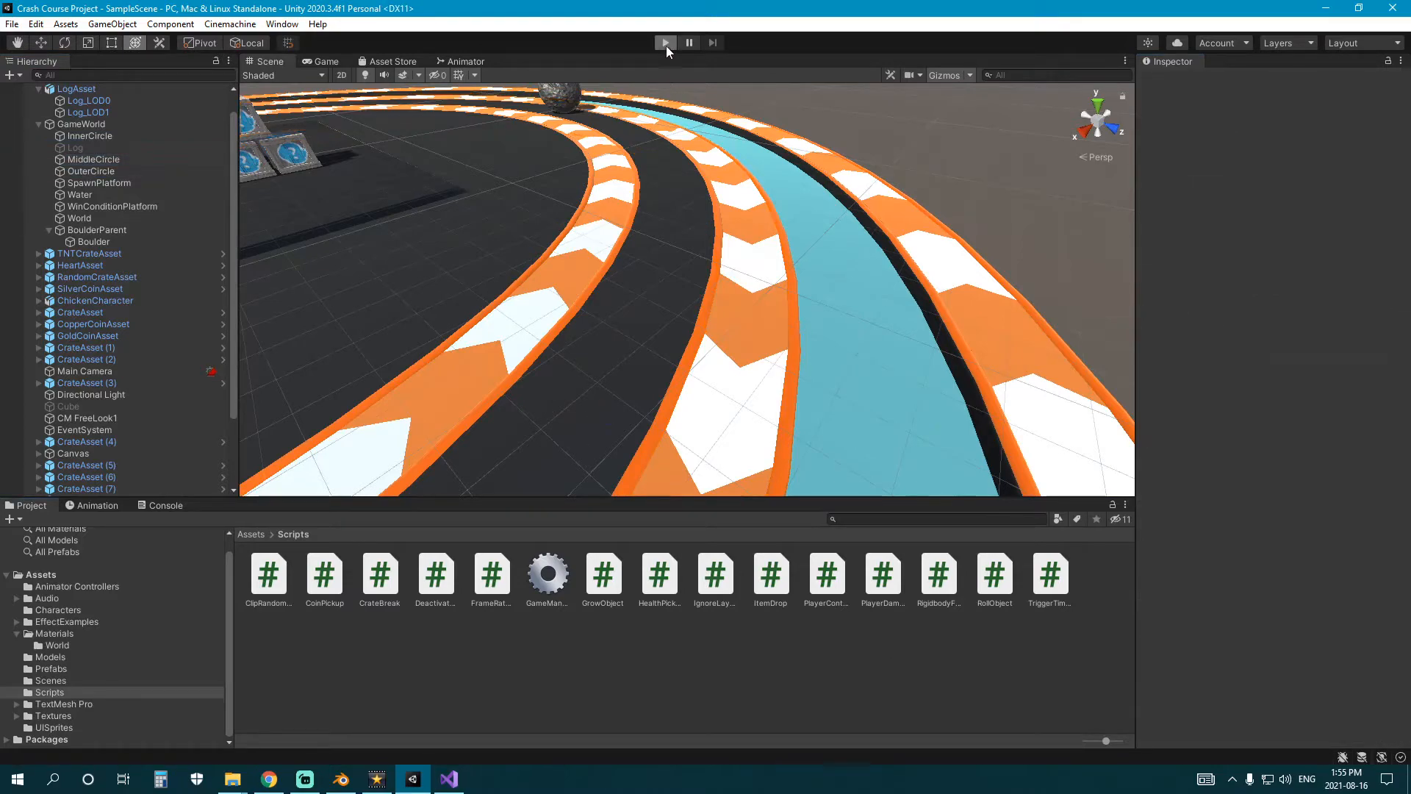
pyautogui.hotkey('ctrl', 'p')
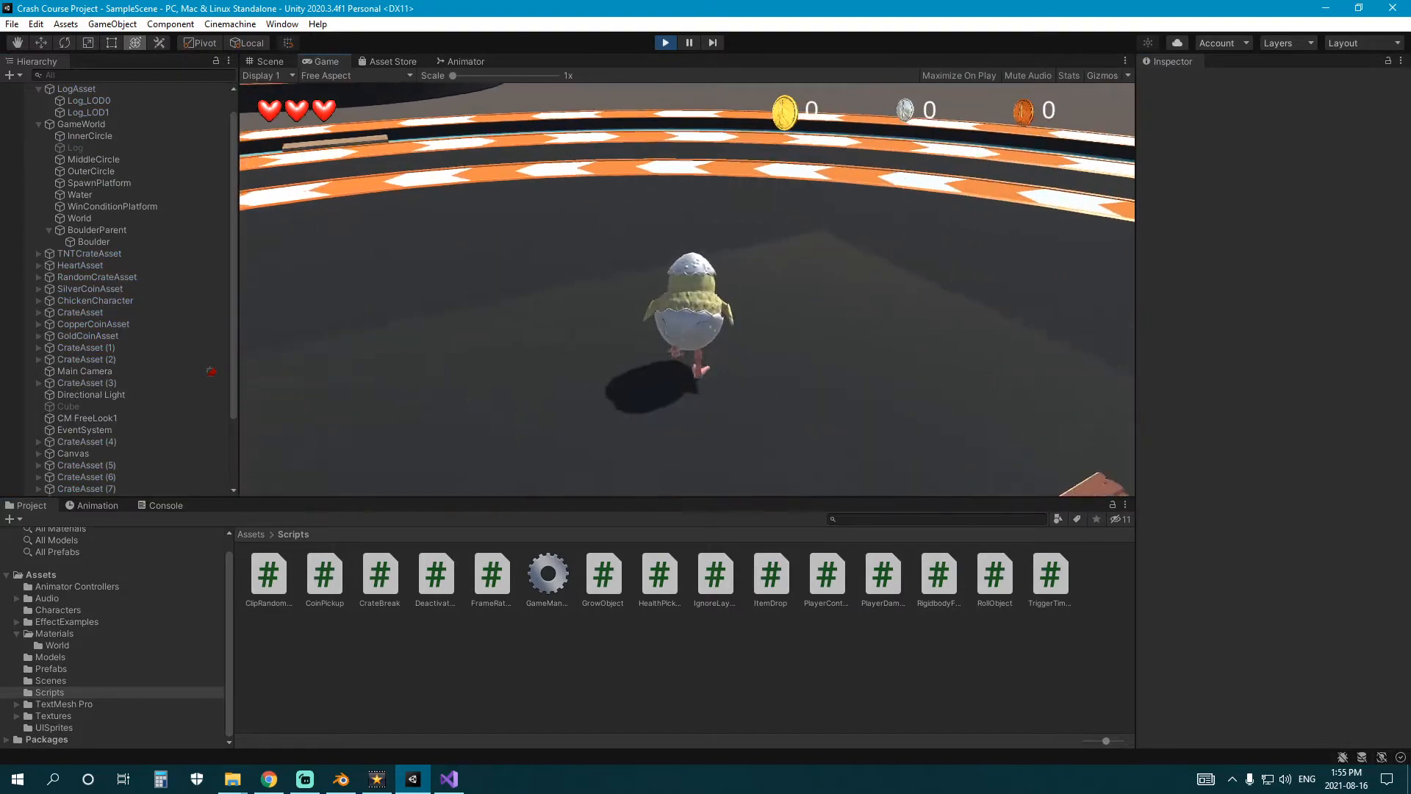
pyautogui.press('w')
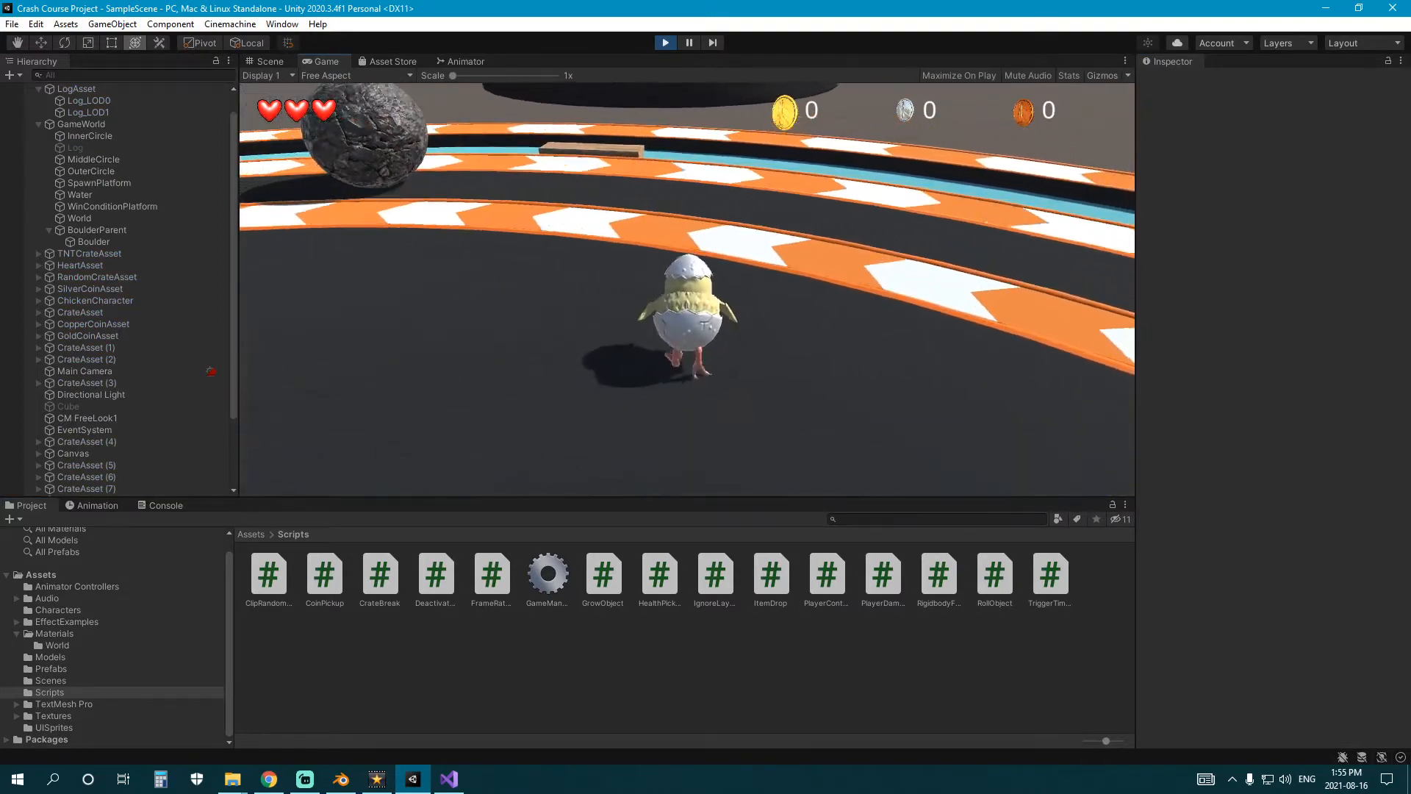
# Playtest the rotating rings by walking and jumping the chicken along and between the arrowed tracks.
pyautogui.press('w')
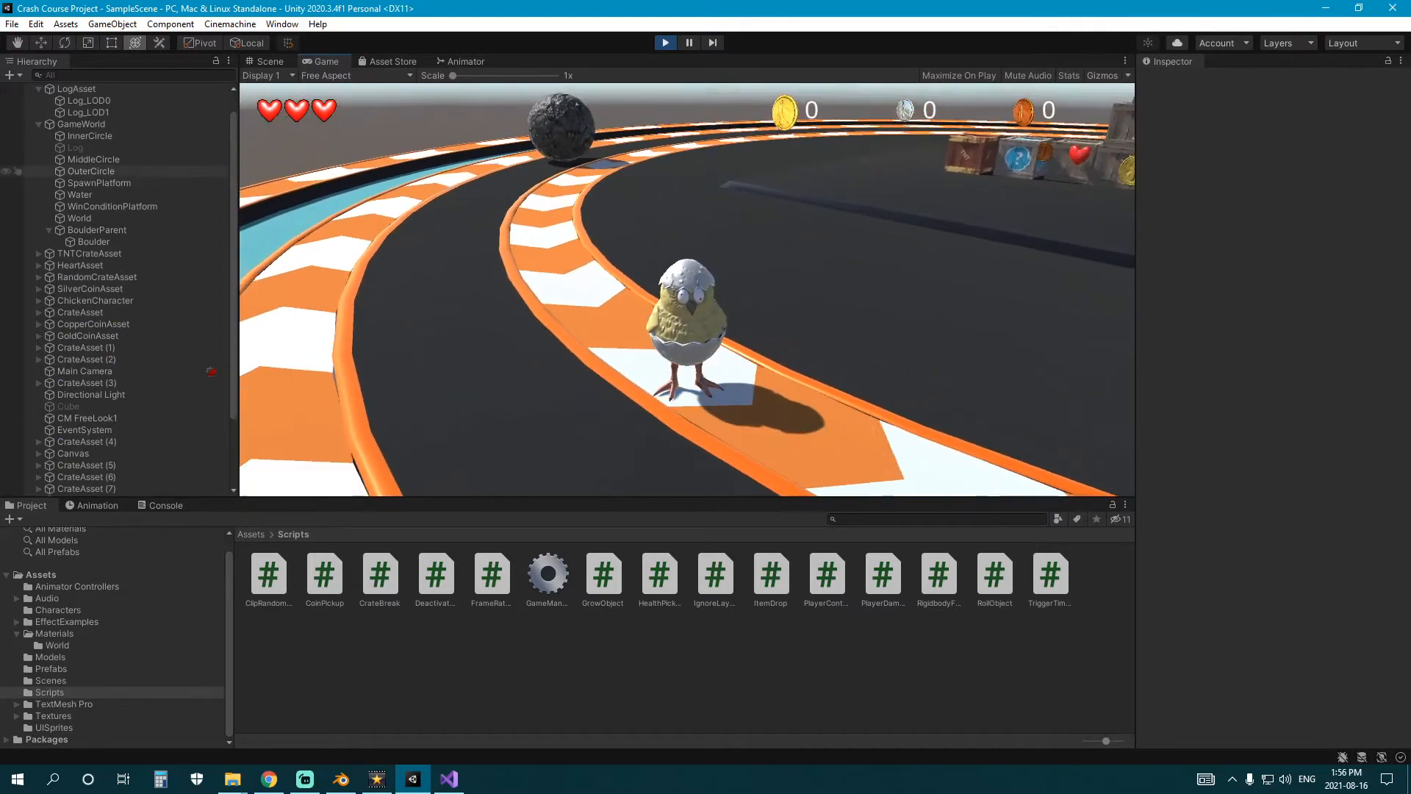
pyautogui.press('w')
pyautogui.press('w')
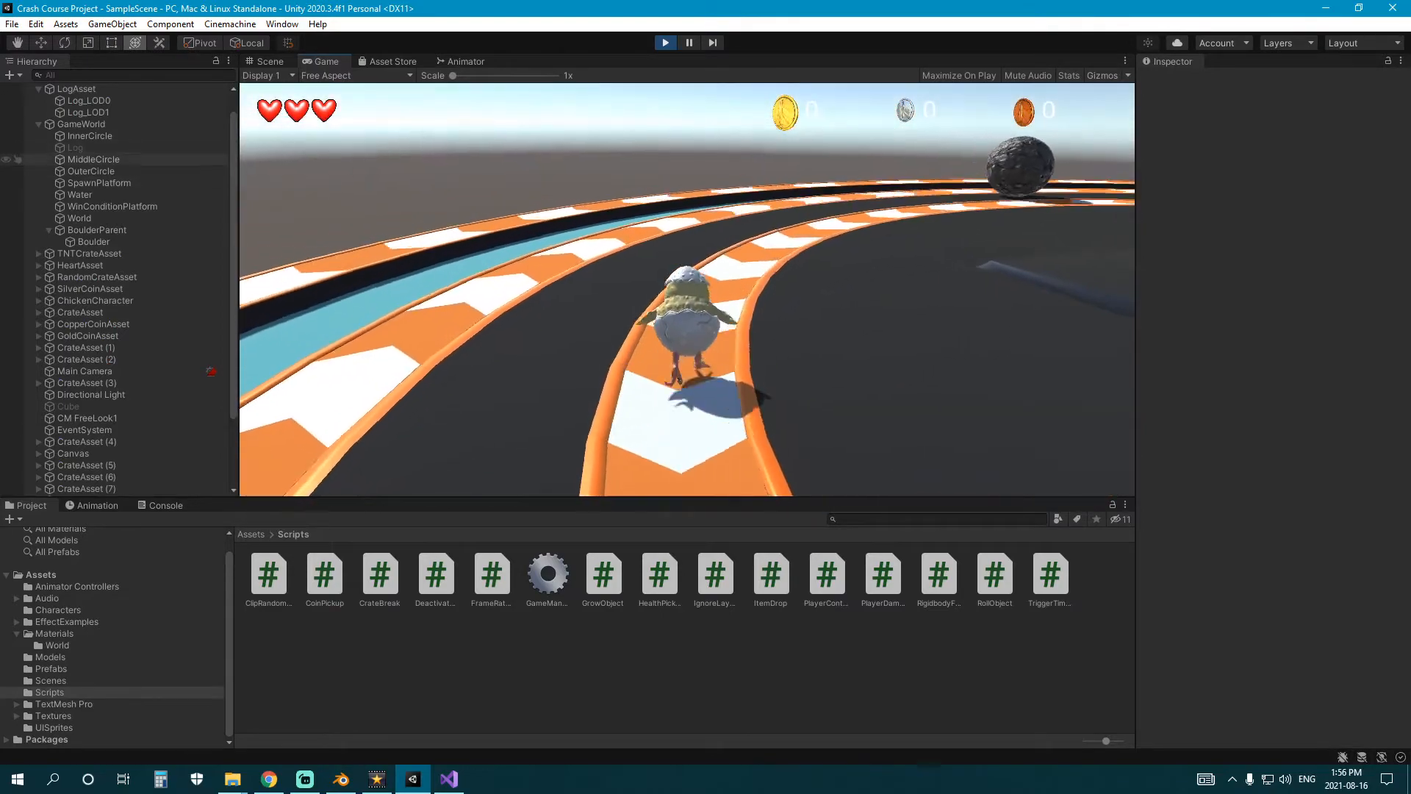
pyautogui.press('w')
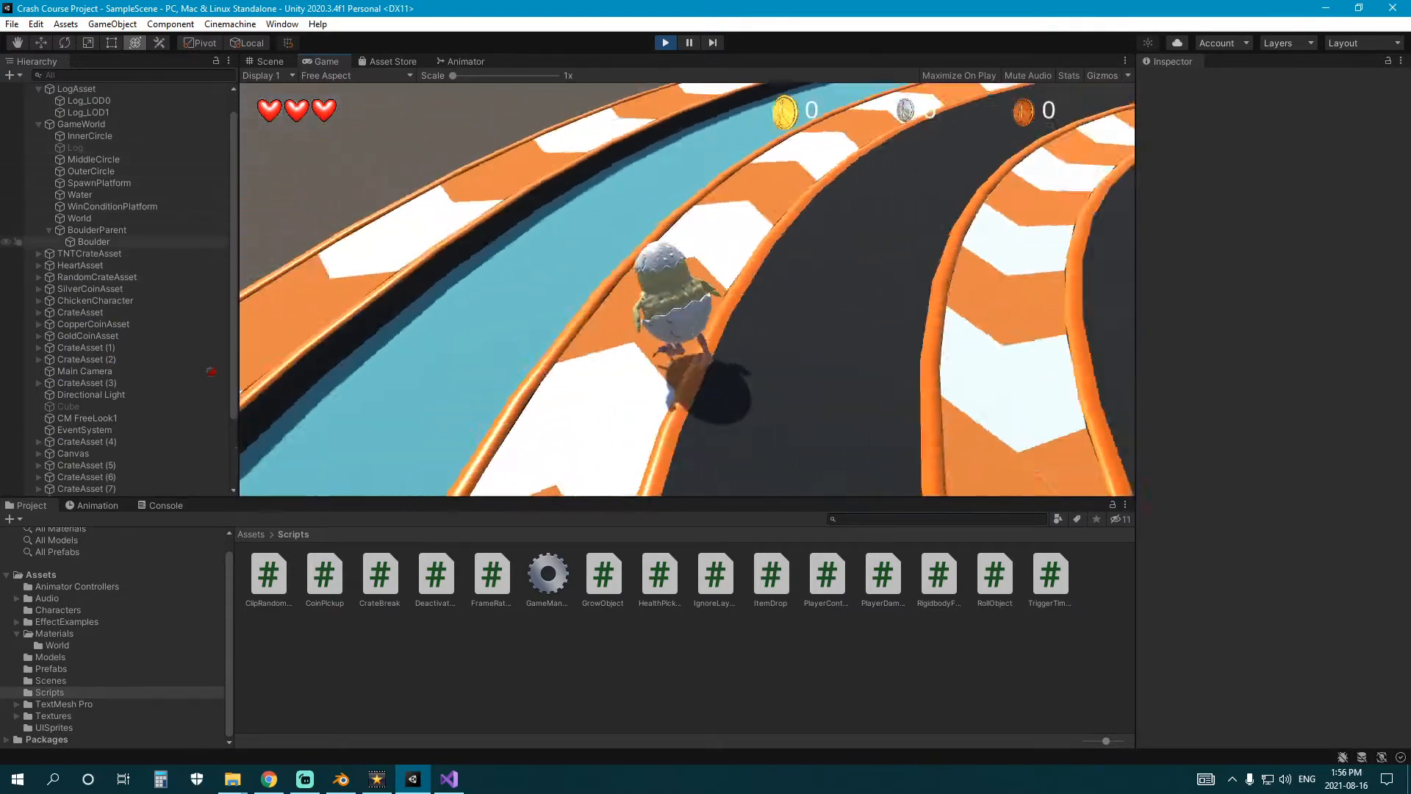
pyautogui.press('w')
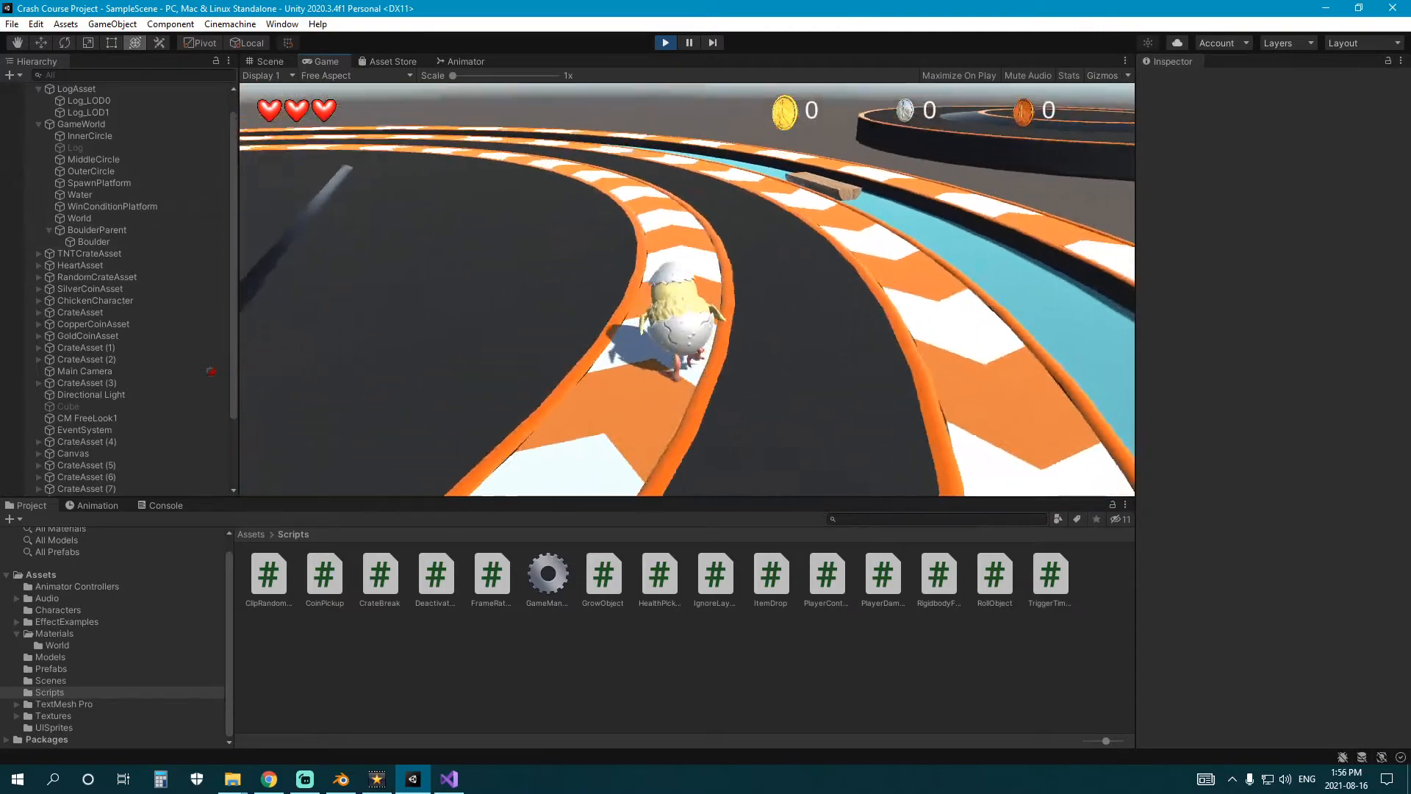
pyautogui.press('w')
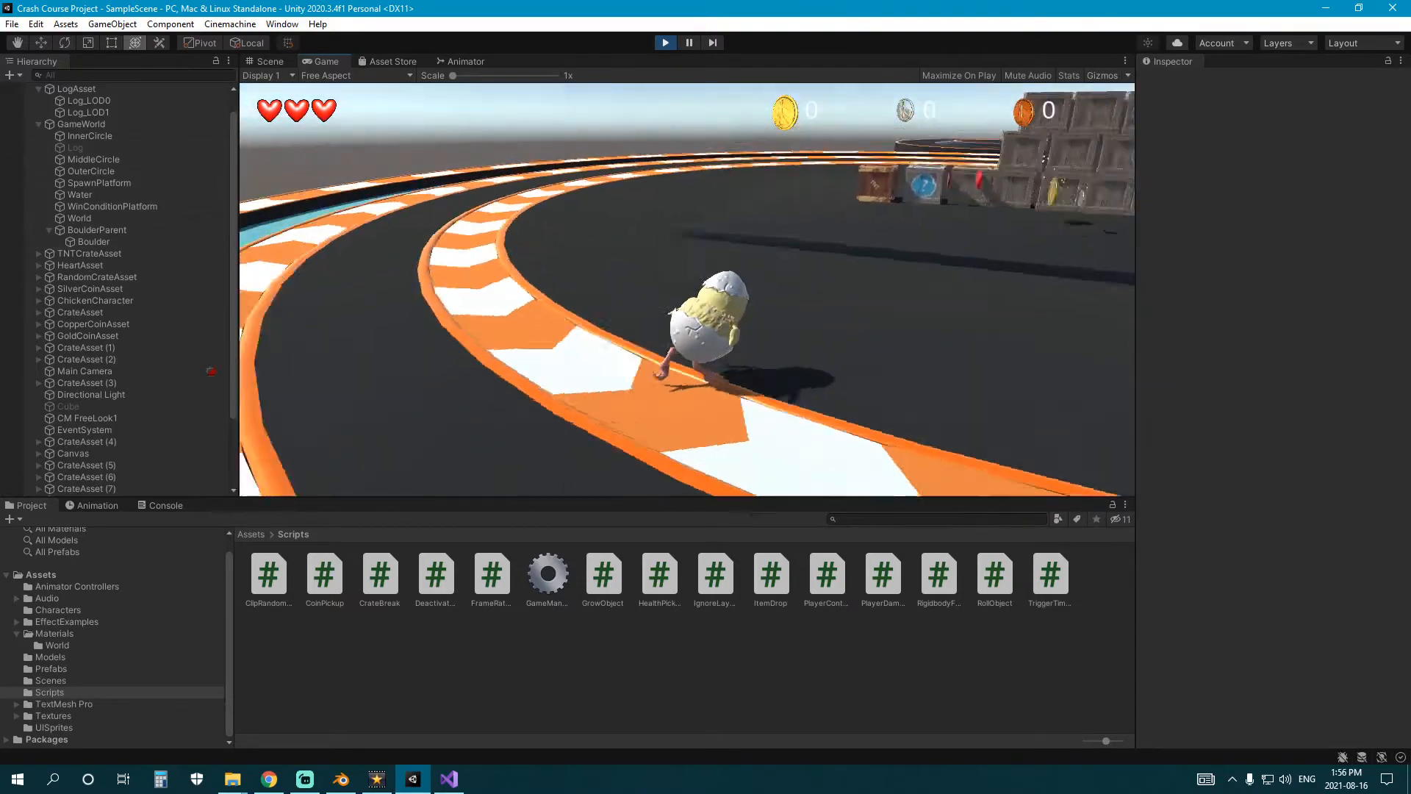
pyautogui.press('space')
pyautogui.press('w')
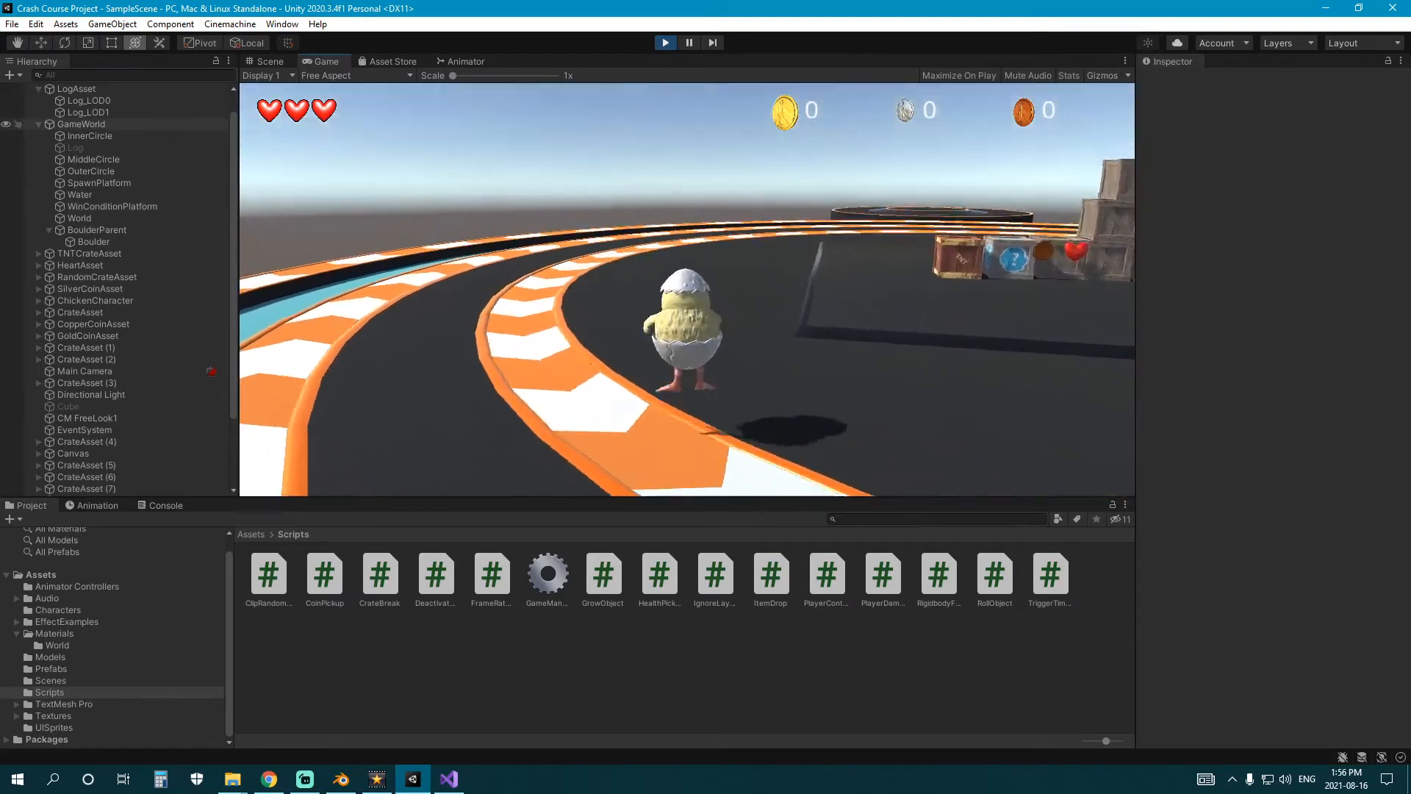
pyautogui.press('w')
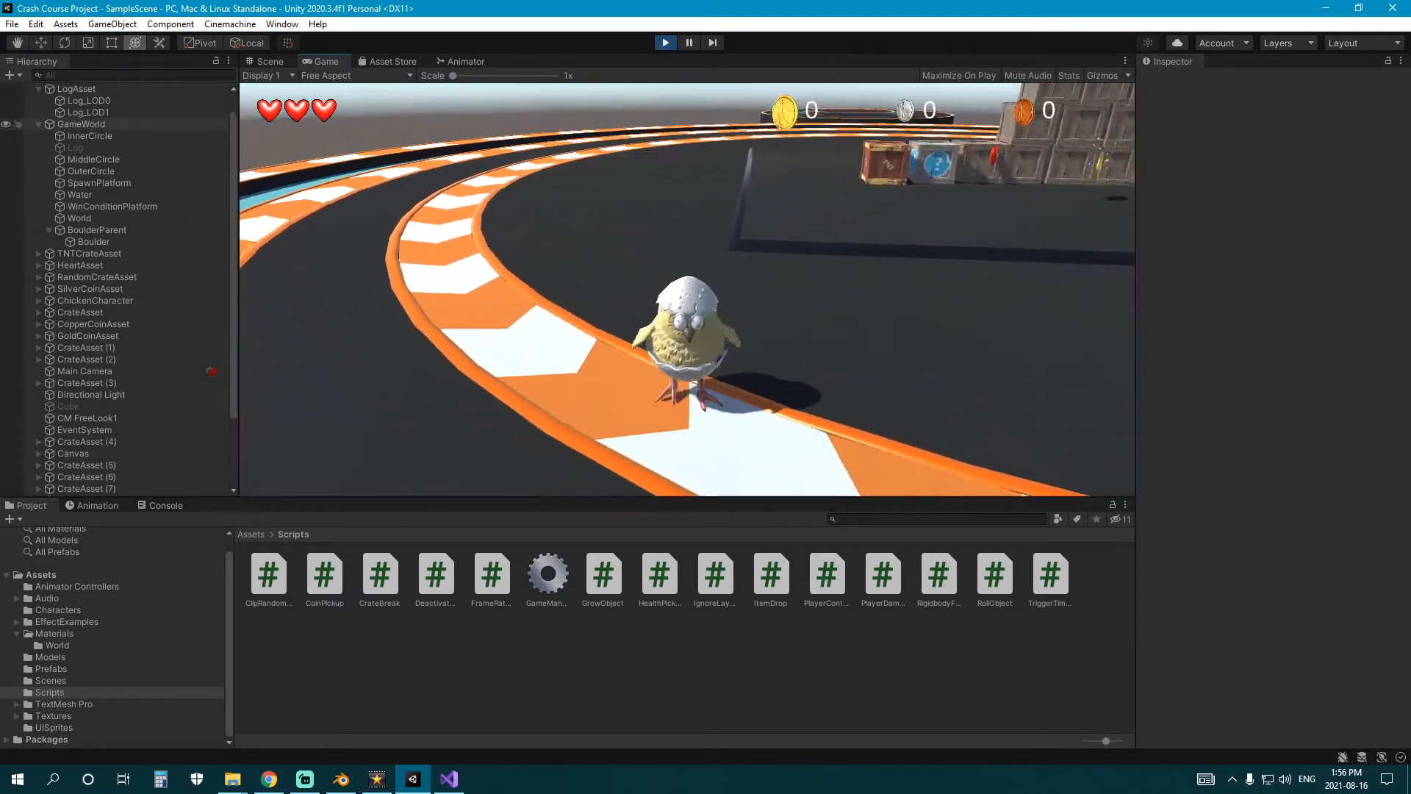
# Walk the chicken to the crates, push a random crate onto the rotating inner ring, and stop playback.
pyautogui.press('w')
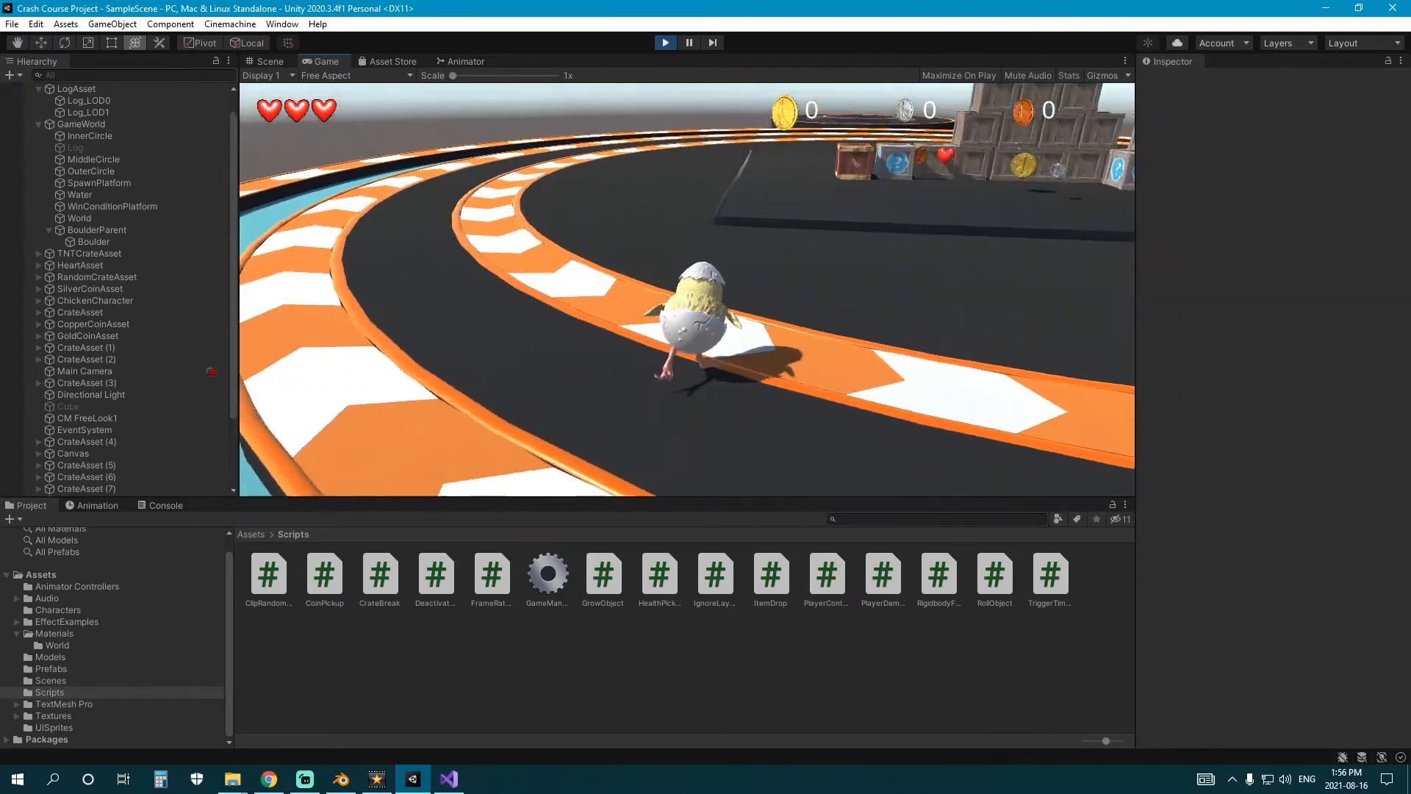
pyautogui.press('space')
pyautogui.press('w')
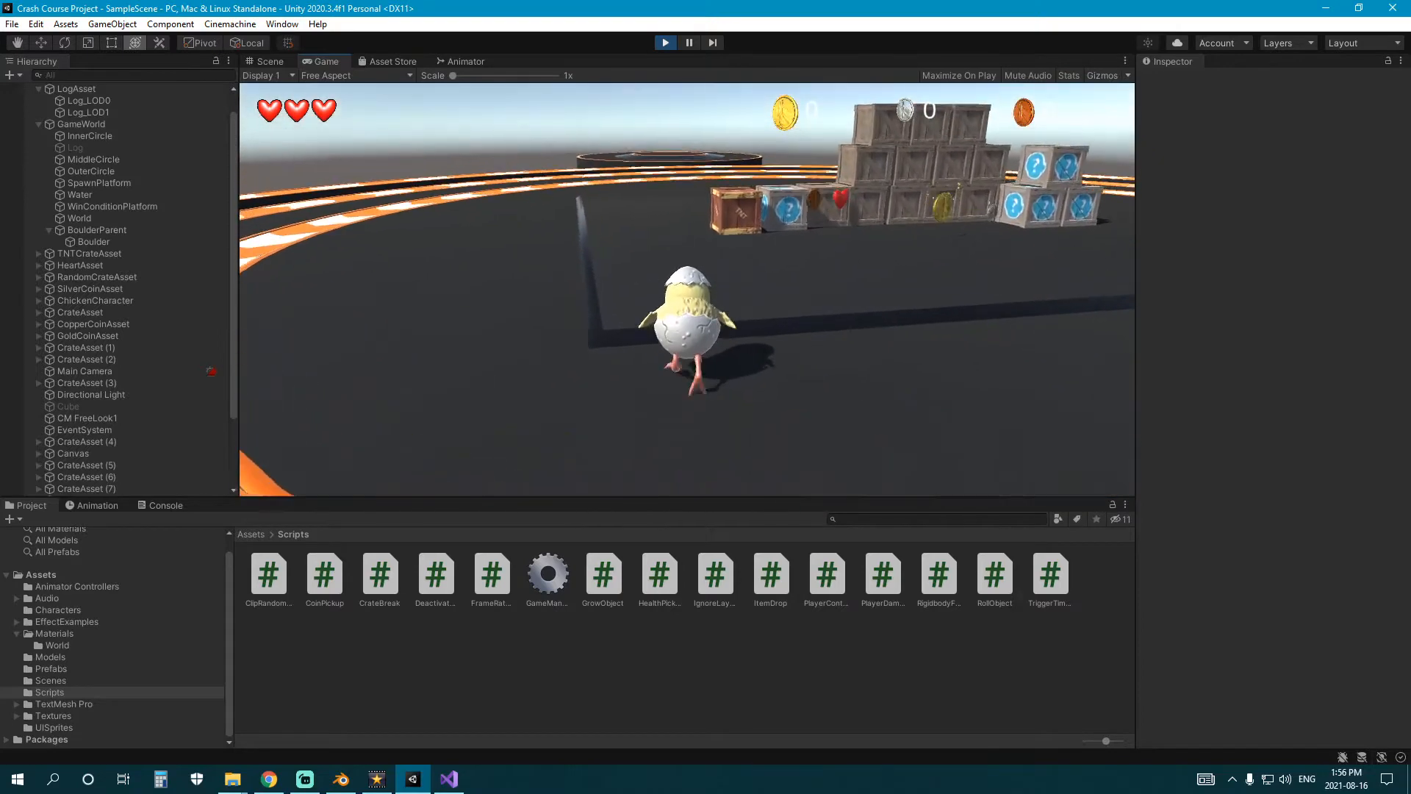
pyautogui.press('w')
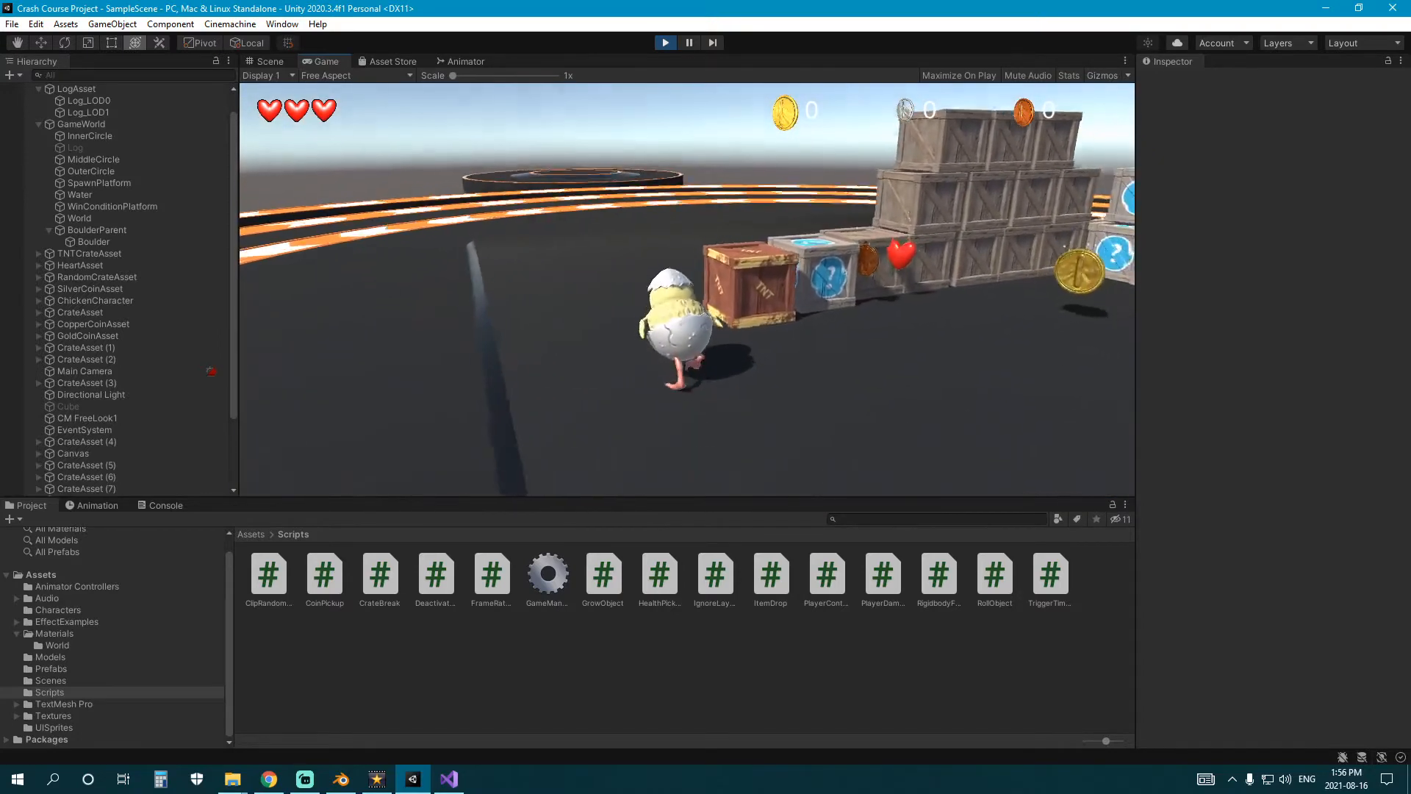
pyautogui.press('w')
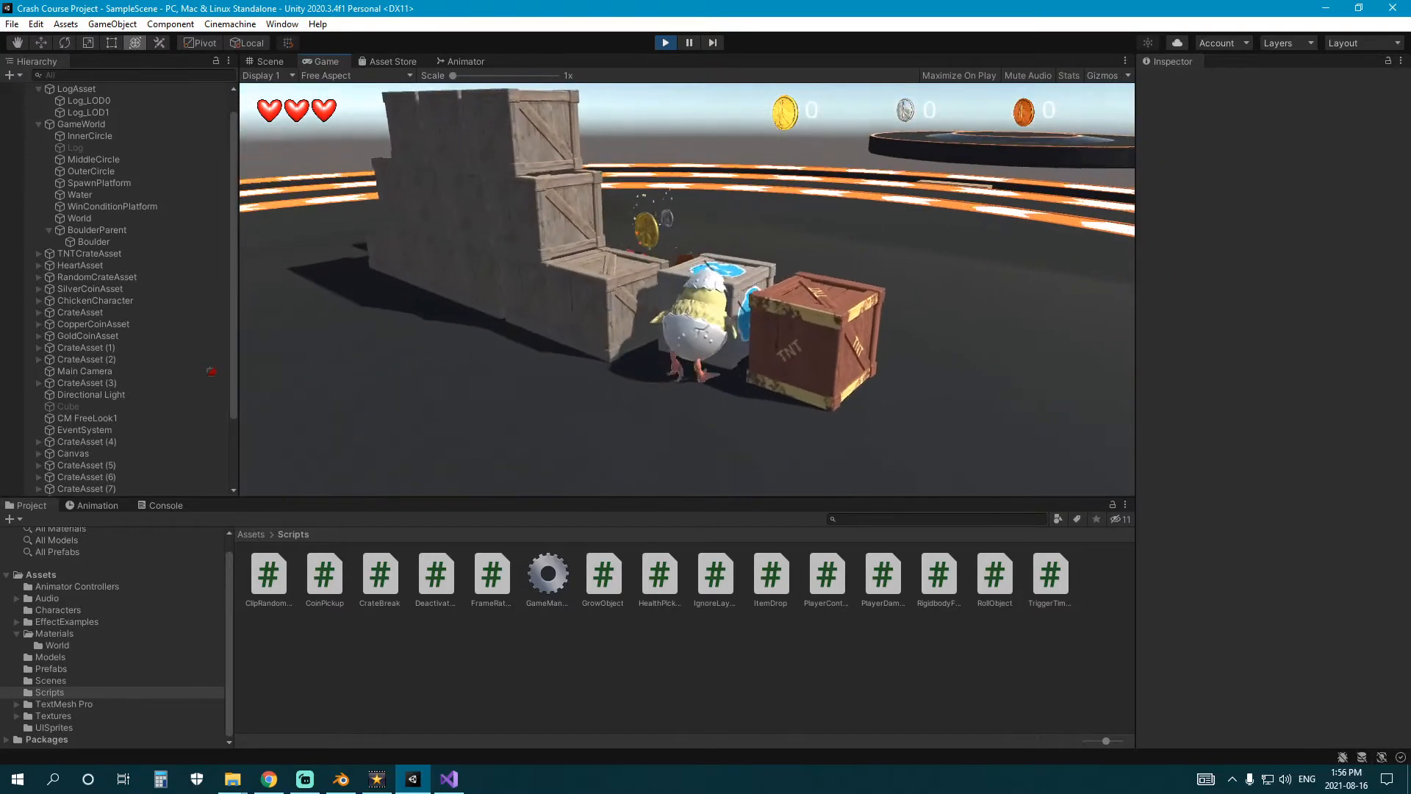
pyautogui.press('w')
pyautogui.press('w')
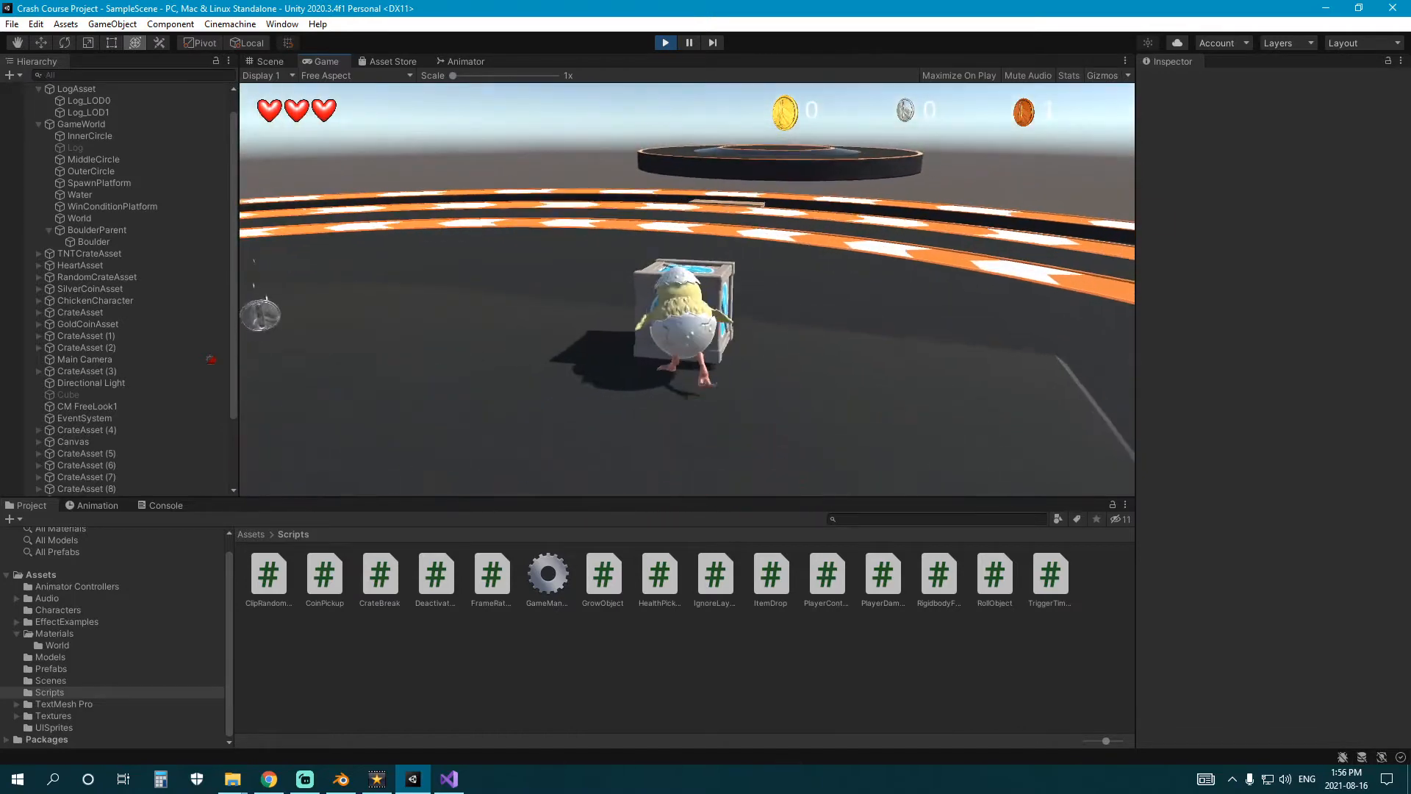
pyautogui.press('w')
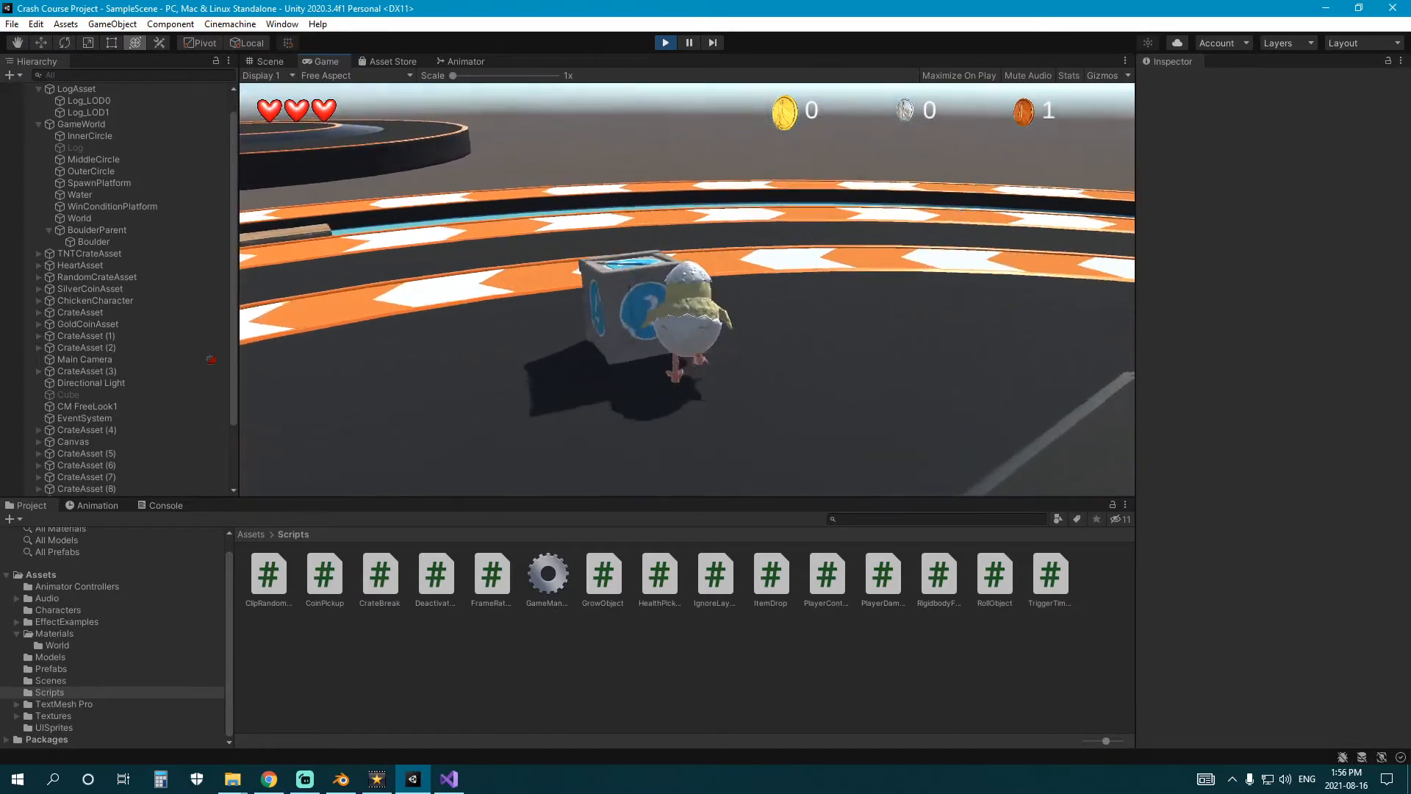
pyautogui.press('w')
pyautogui.press('d')
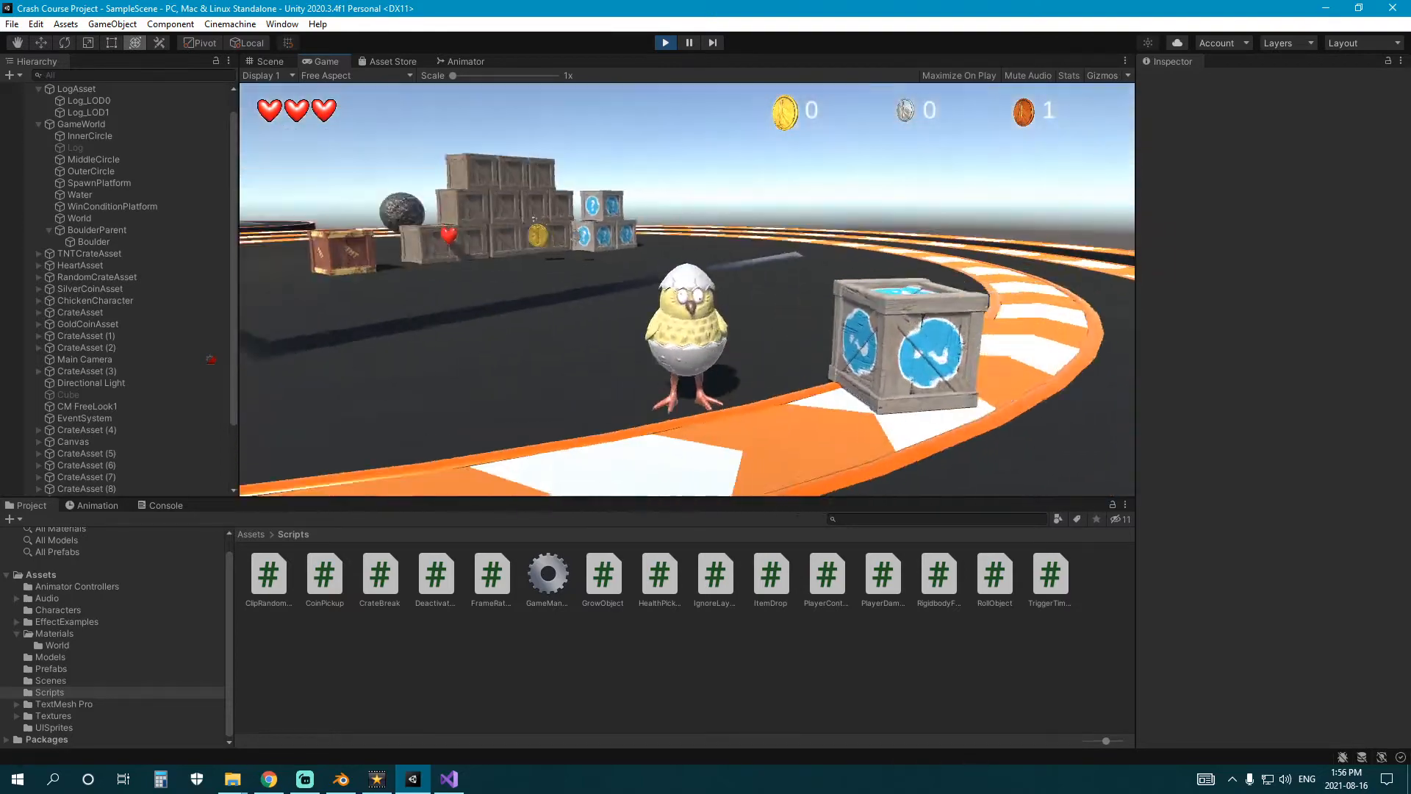
pyautogui.press('w')
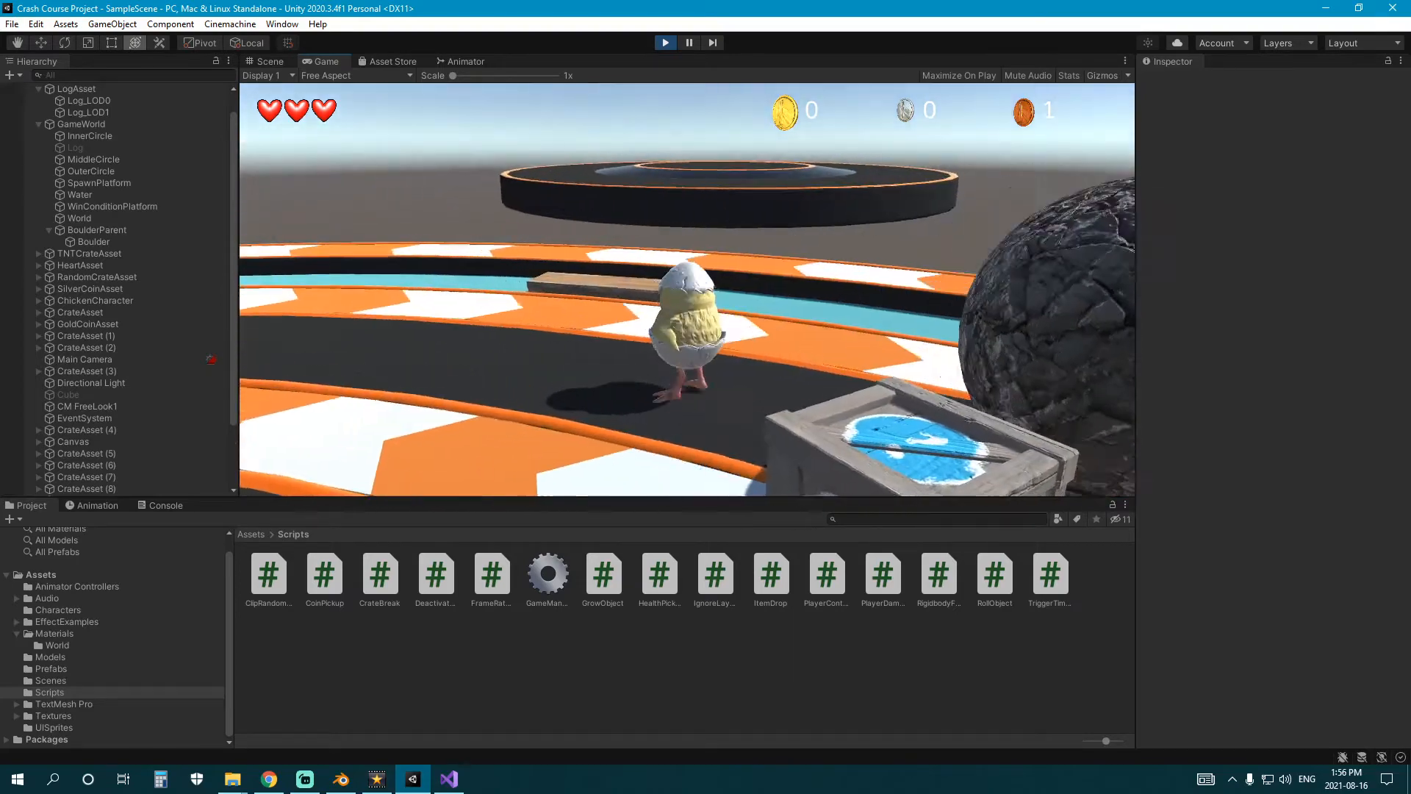
pyautogui.hotkey('ctrl', 'p')
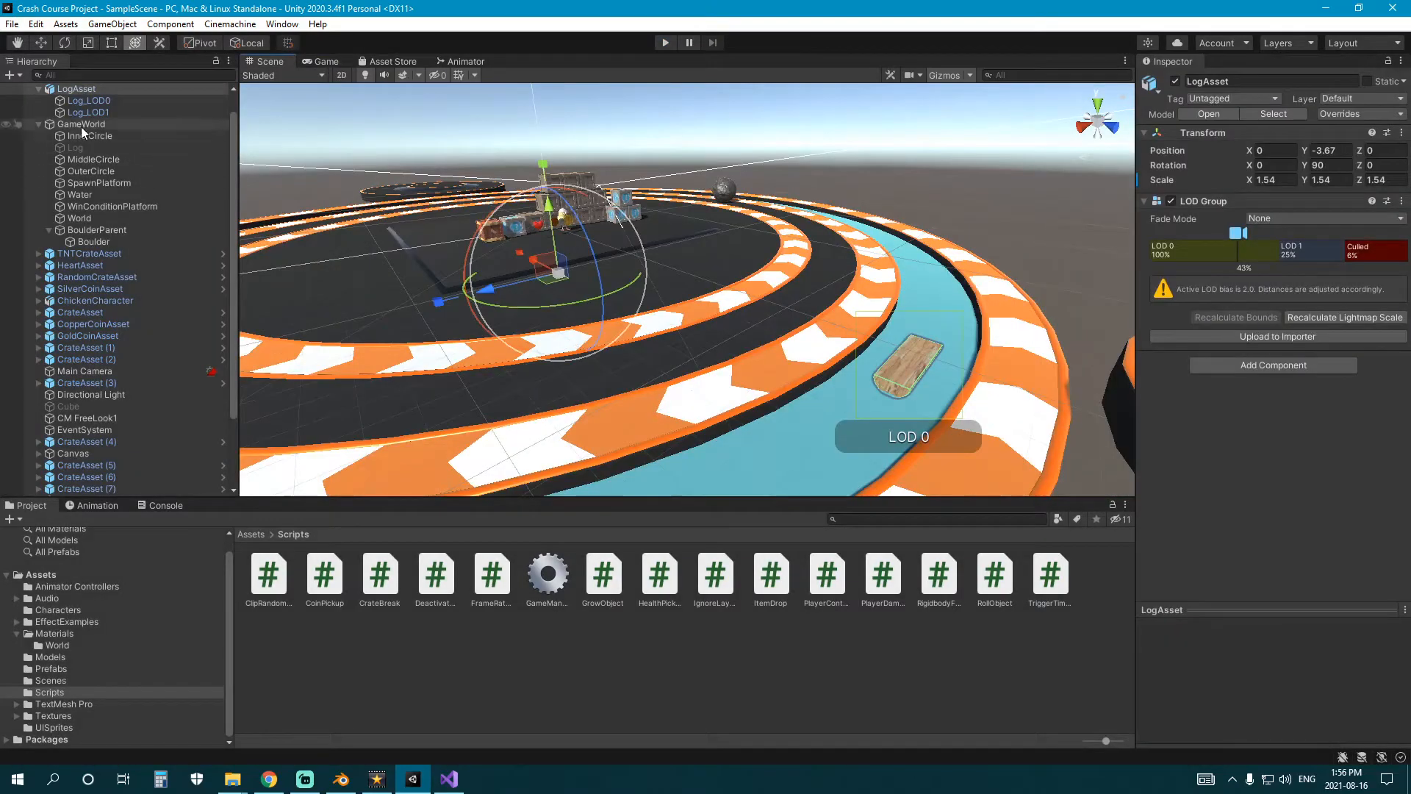
# Collapse GameWorld and LogAsset in the scene hierarchy.
pyautogui.click(38, 124)
pyautogui.click(38, 111)
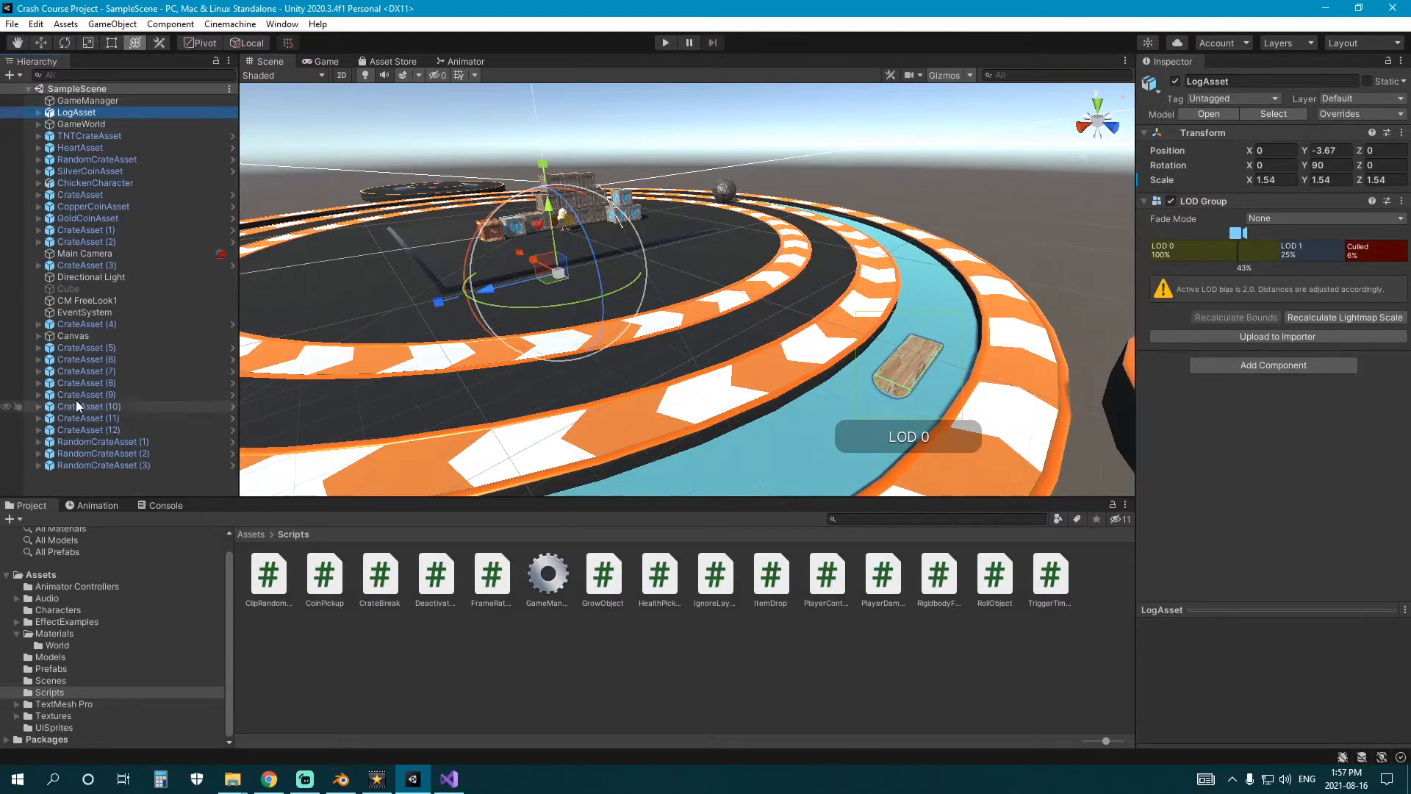
pyautogui.moveTo(309, 353); pyautogui.dragTo(771, 313, button='right')
# Save the scene under the new name GameLevel in the project's Scenes folder.
pyautogui.click(12, 24)
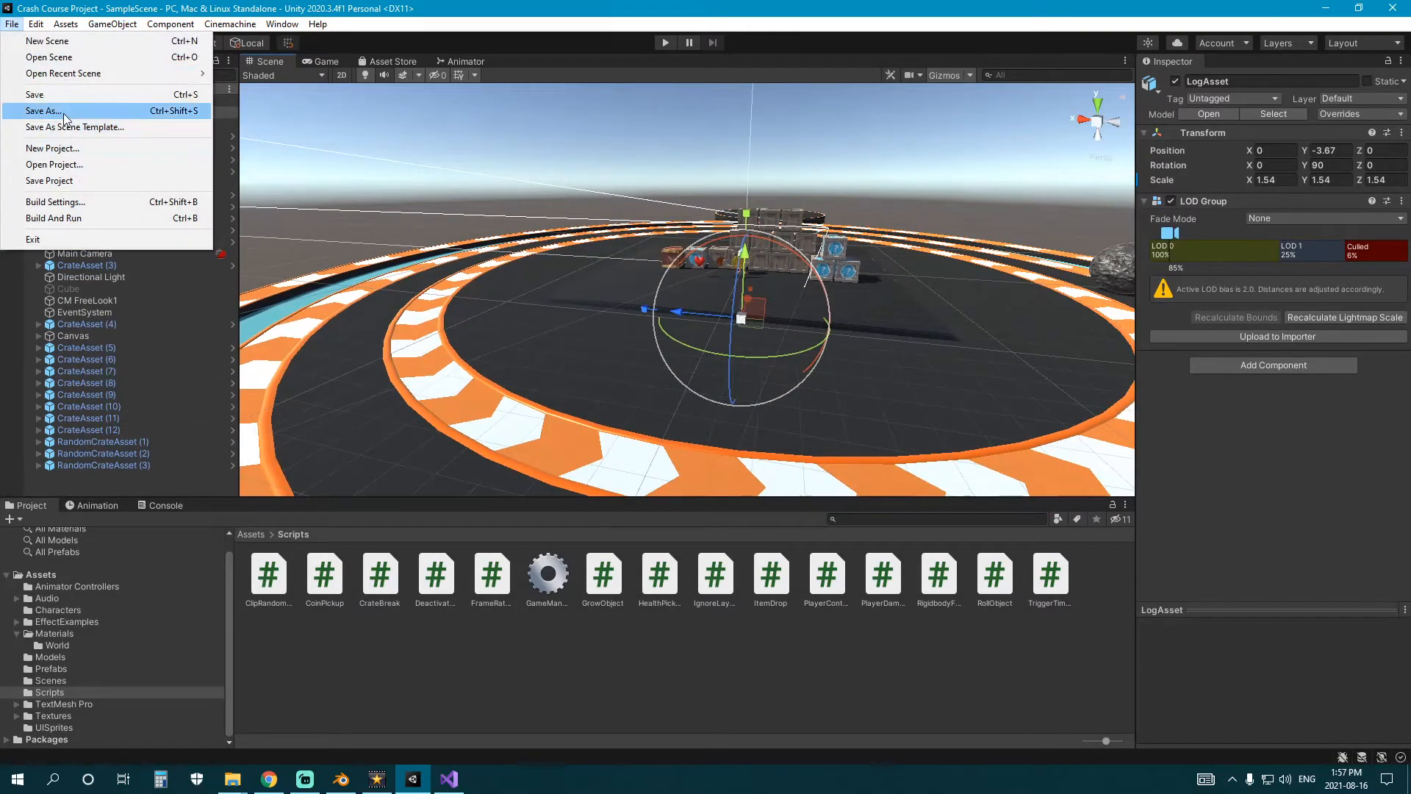
pyautogui.click(51, 110)
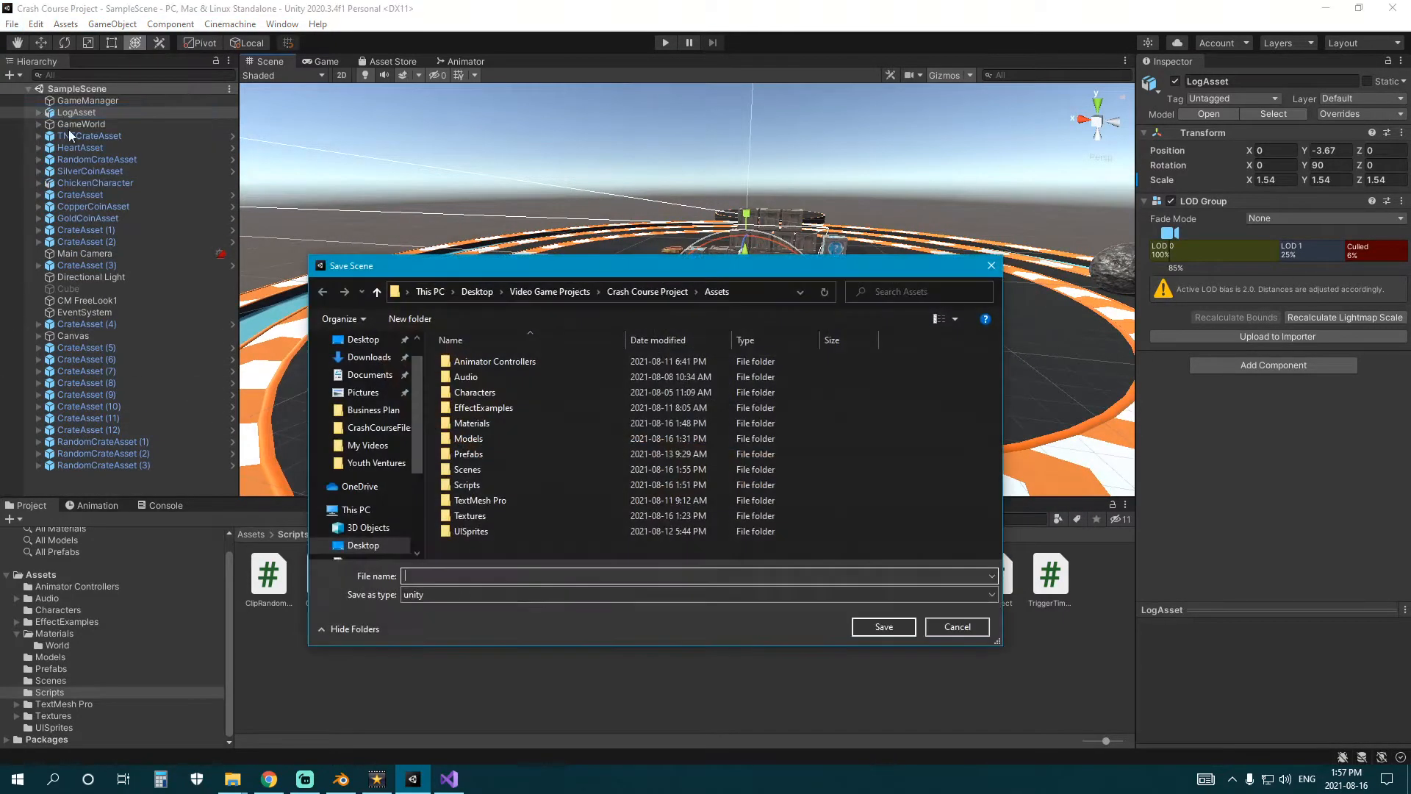
pyautogui.doubleClick(479, 471)
pyautogui.click(446, 575)
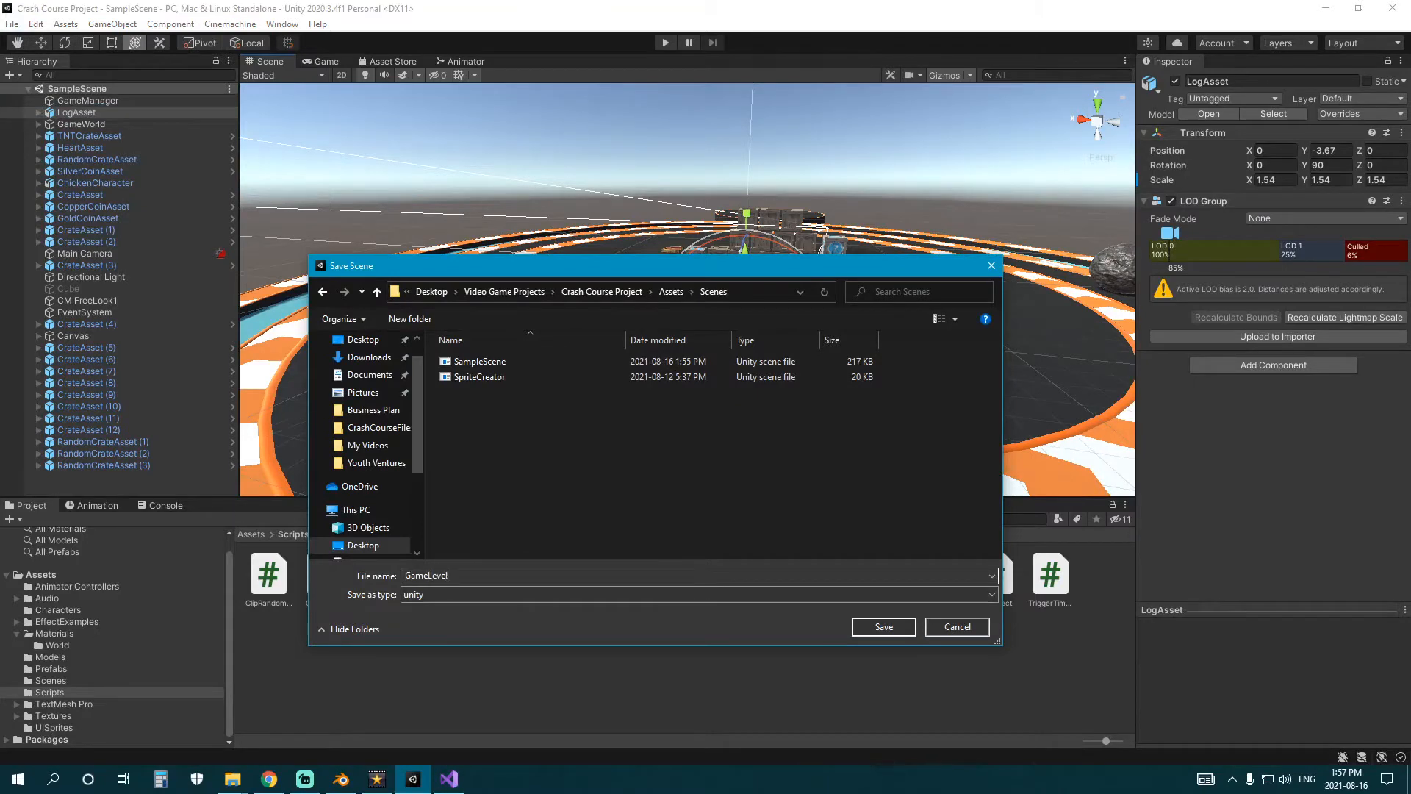
pyautogui.click(884, 627)
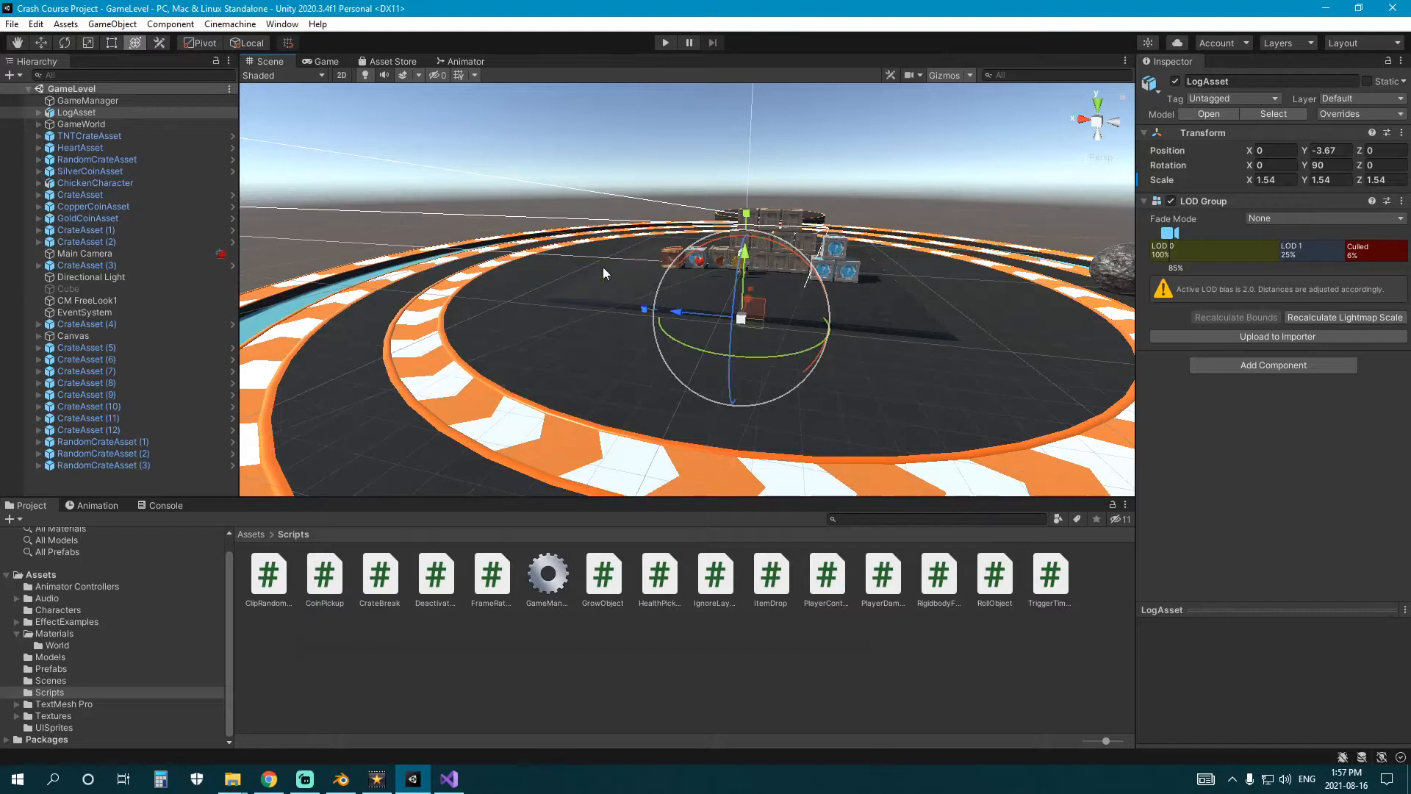
pyautogui.click(739, 643)
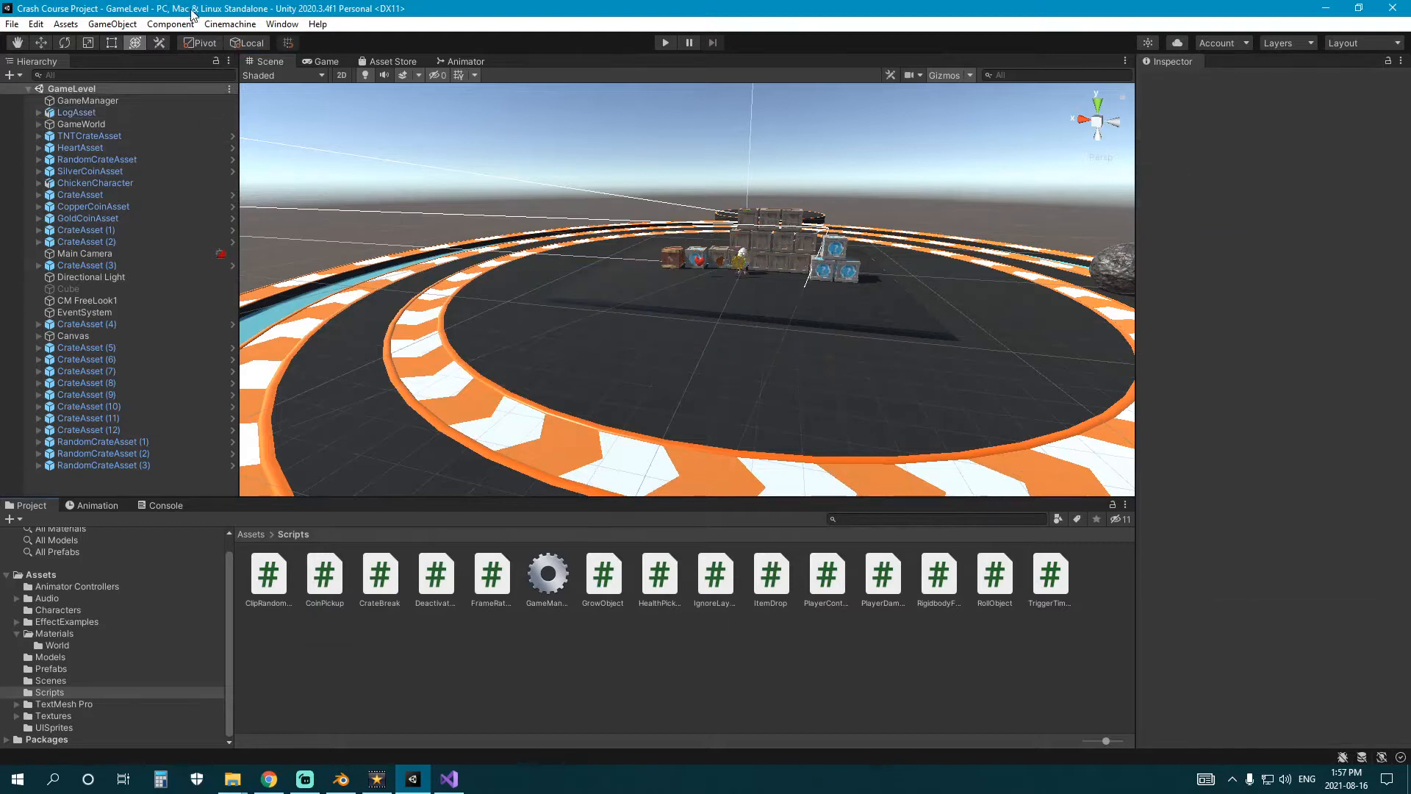
# Show the project's Scenes folder and check the GameLevel and SampleScene assets.
pyautogui.click(77, 680)
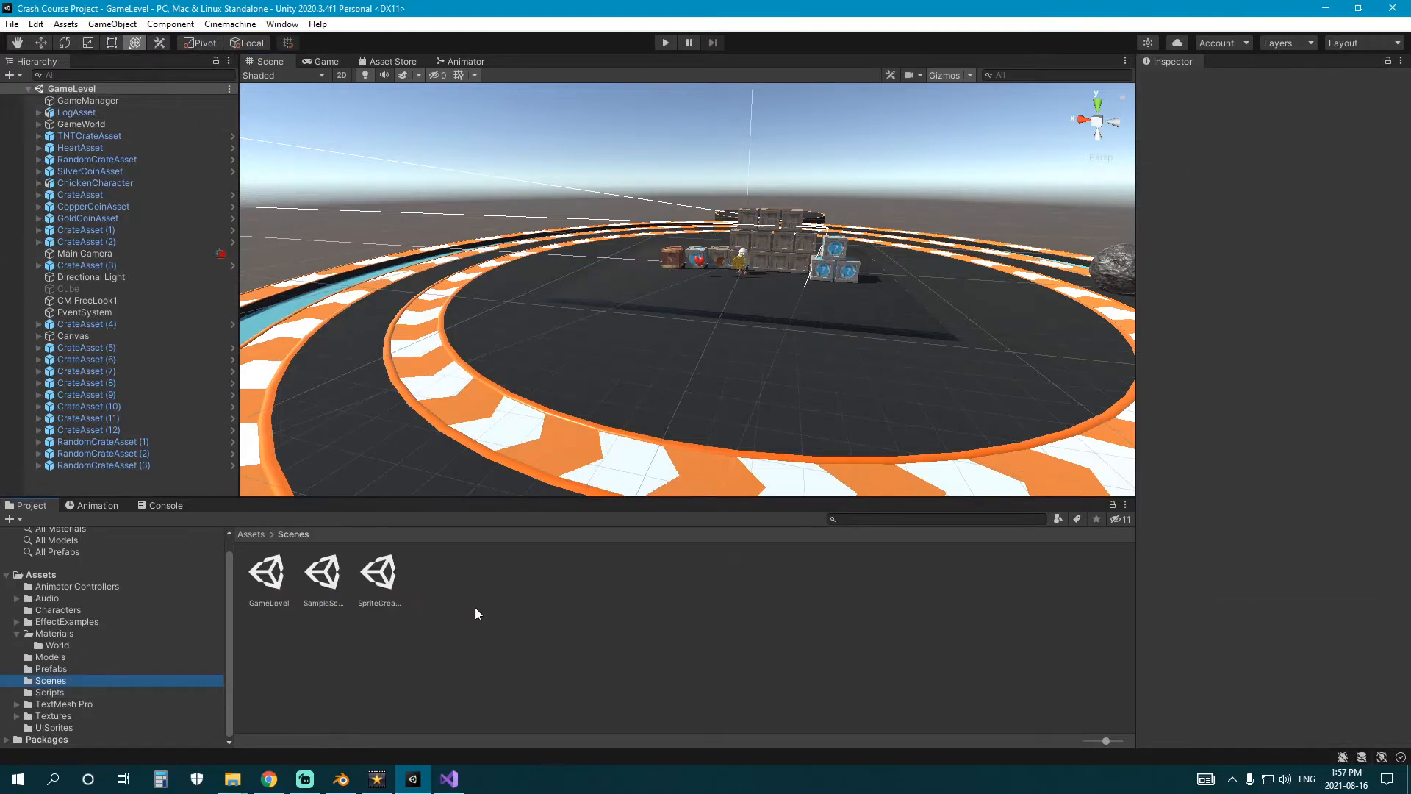
pyautogui.click(324, 573)
pyautogui.keyDown('alt'); pyautogui.moveTo(672, 457); pyautogui.dragTo(626, 296); pyautogui.keyUp('alt')
pyautogui.click(313, 644)
pyautogui.click(280, 586)
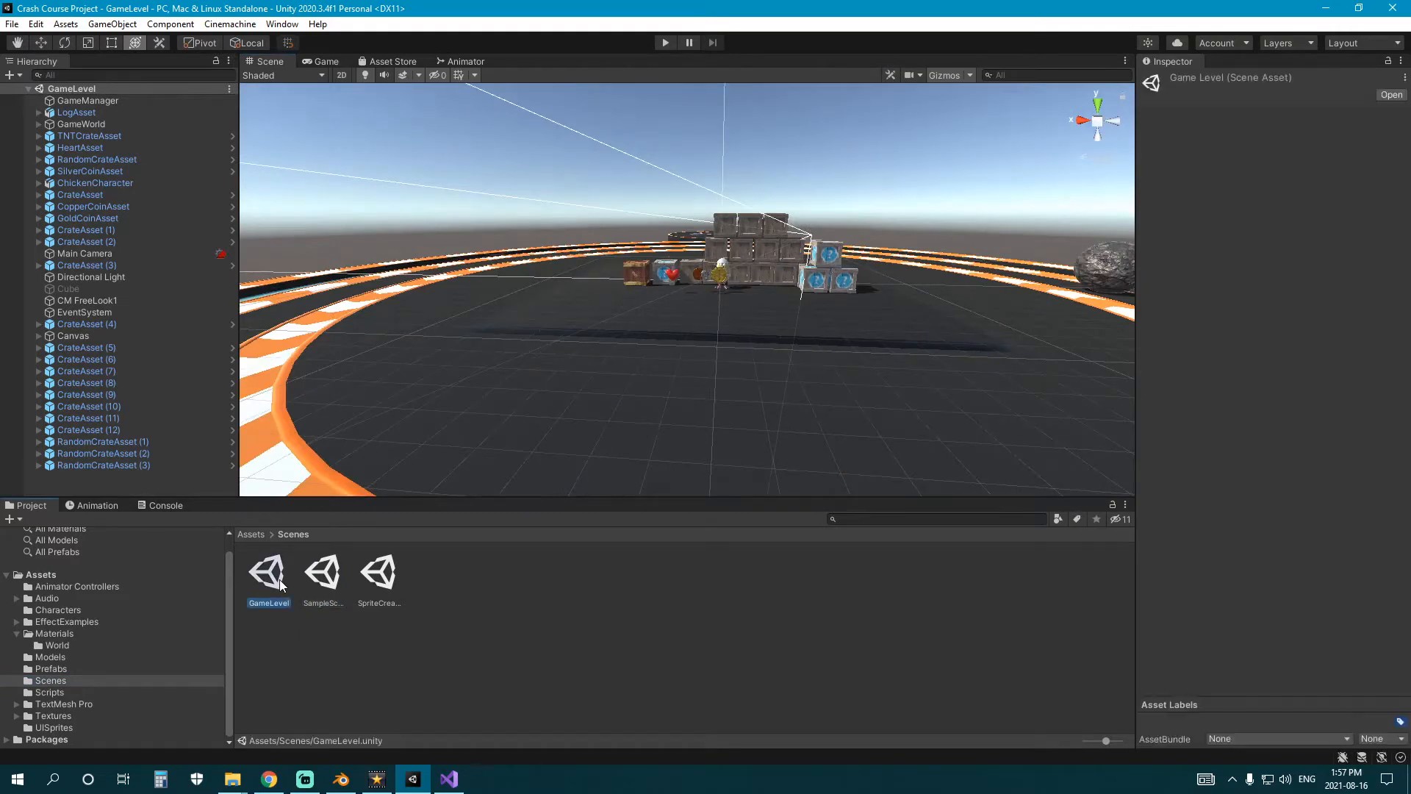
# Look over the track, the log in the water ring, the outer platform and the crates from several angles.
pyautogui.keyDown('alt'); pyautogui.moveTo(446, 364); pyautogui.dragTo(578, 290); pyautogui.keyUp('alt')
pyautogui.moveTo(578, 294); pyautogui.dragTo(713, 335, button='right')
pyautogui.click(933, 552)
pyautogui.moveTo(653, 379); pyautogui.dragTo(831, 385, button='right')
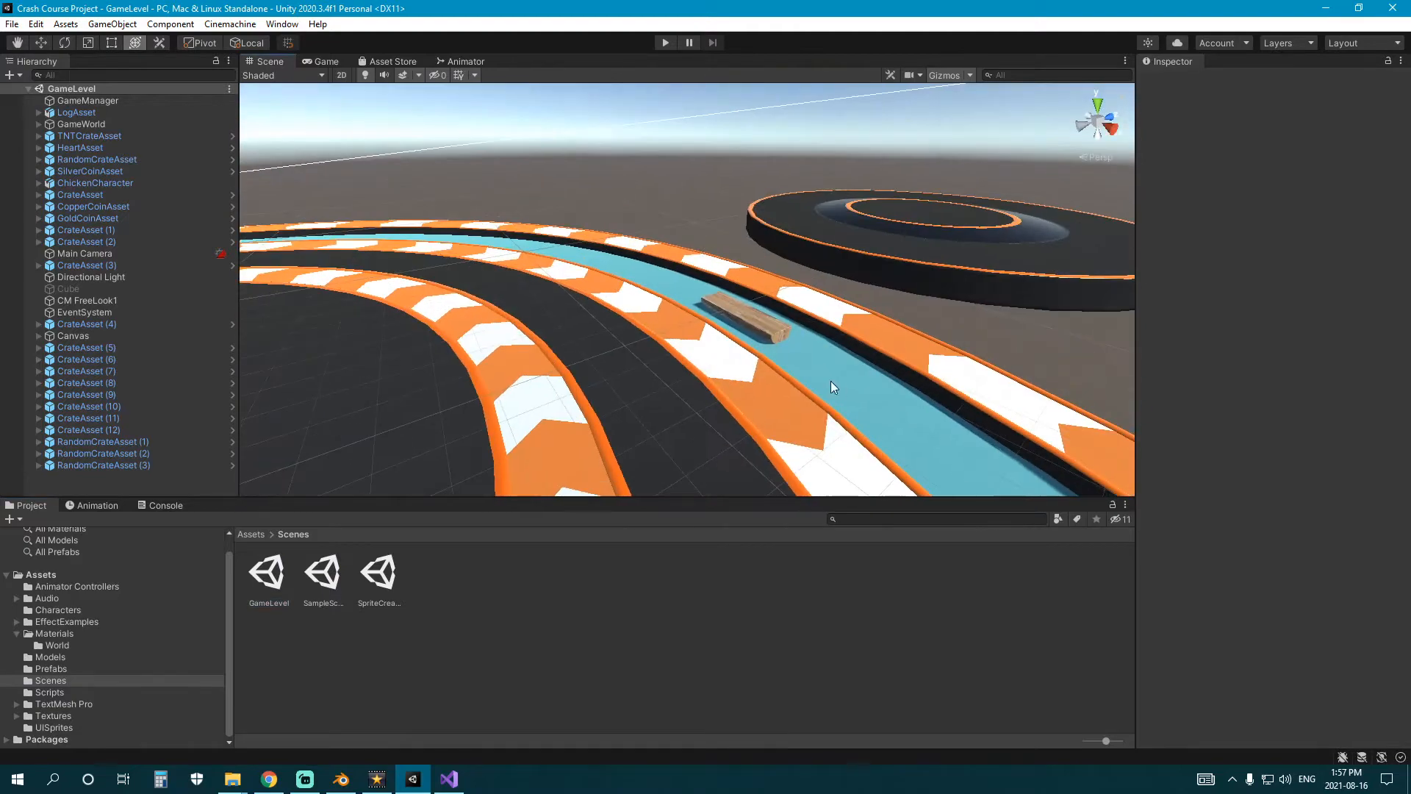
pyautogui.click(745, 319)
pyautogui.click(478, 588)
pyautogui.moveTo(635, 423); pyautogui.dragTo(406, 363, button='right')
pyautogui.moveTo(831, 375); pyautogui.dragTo(475, 284, button='right')
pyautogui.click(718, 315)
pyautogui.moveTo(475, 283); pyautogui.dragTo(441, 373, button='middle')
# Delete CrateAsset (5) through CrateAsset (12) and RandomCrateAsset (1) through (3) from the scene.
pyautogui.click(151, 464)
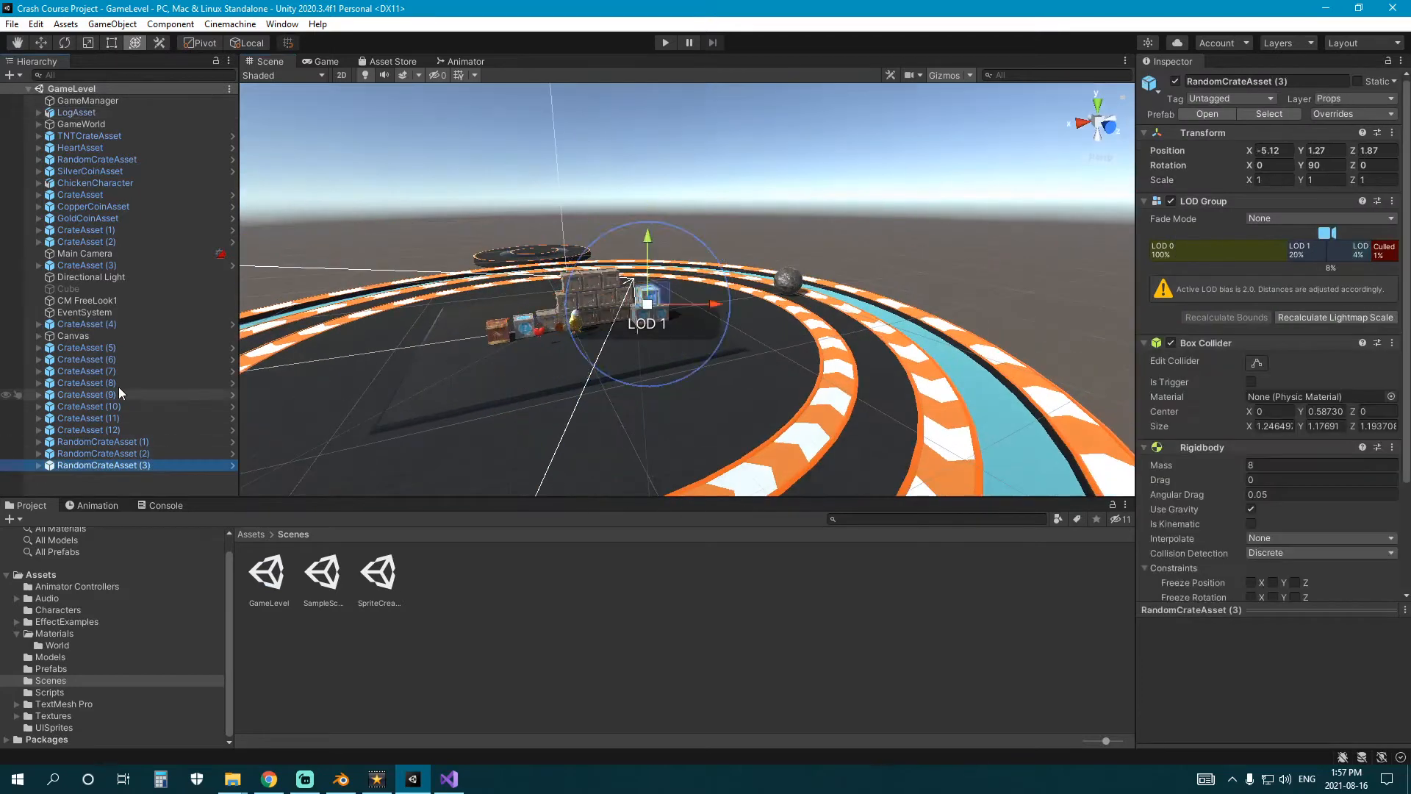
pyautogui.keyDown('shift'); pyautogui.click(178, 347); pyautogui.keyUp('shift')
pyautogui.press('Delete')
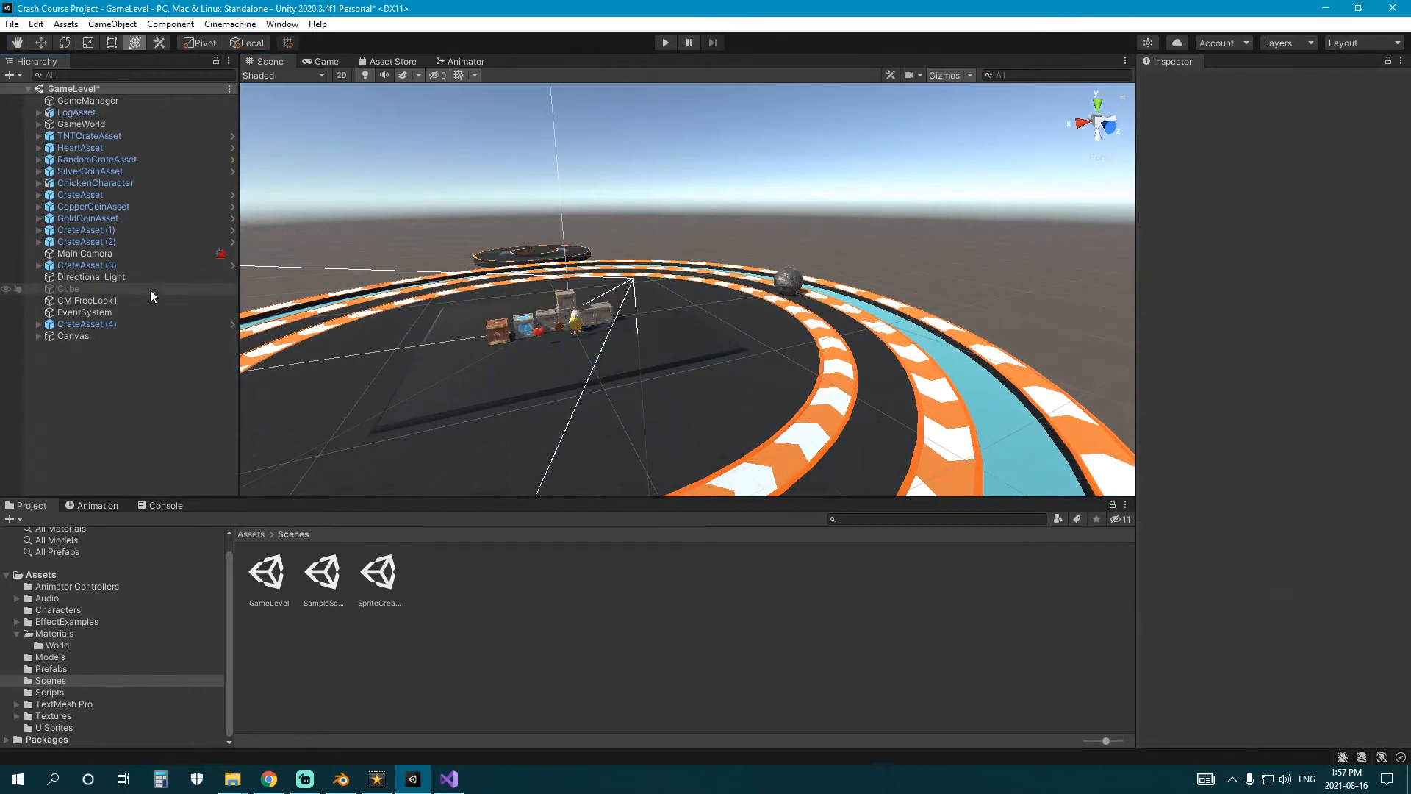
# Delete everything from TNTCrateAsset through CrateAsset (2), including the heart and coin assets, but keep ChickenCharacter.
pyautogui.click(116, 241)
pyautogui.keyDown('shift'); pyautogui.click(103, 136); pyautogui.keyUp('shift')
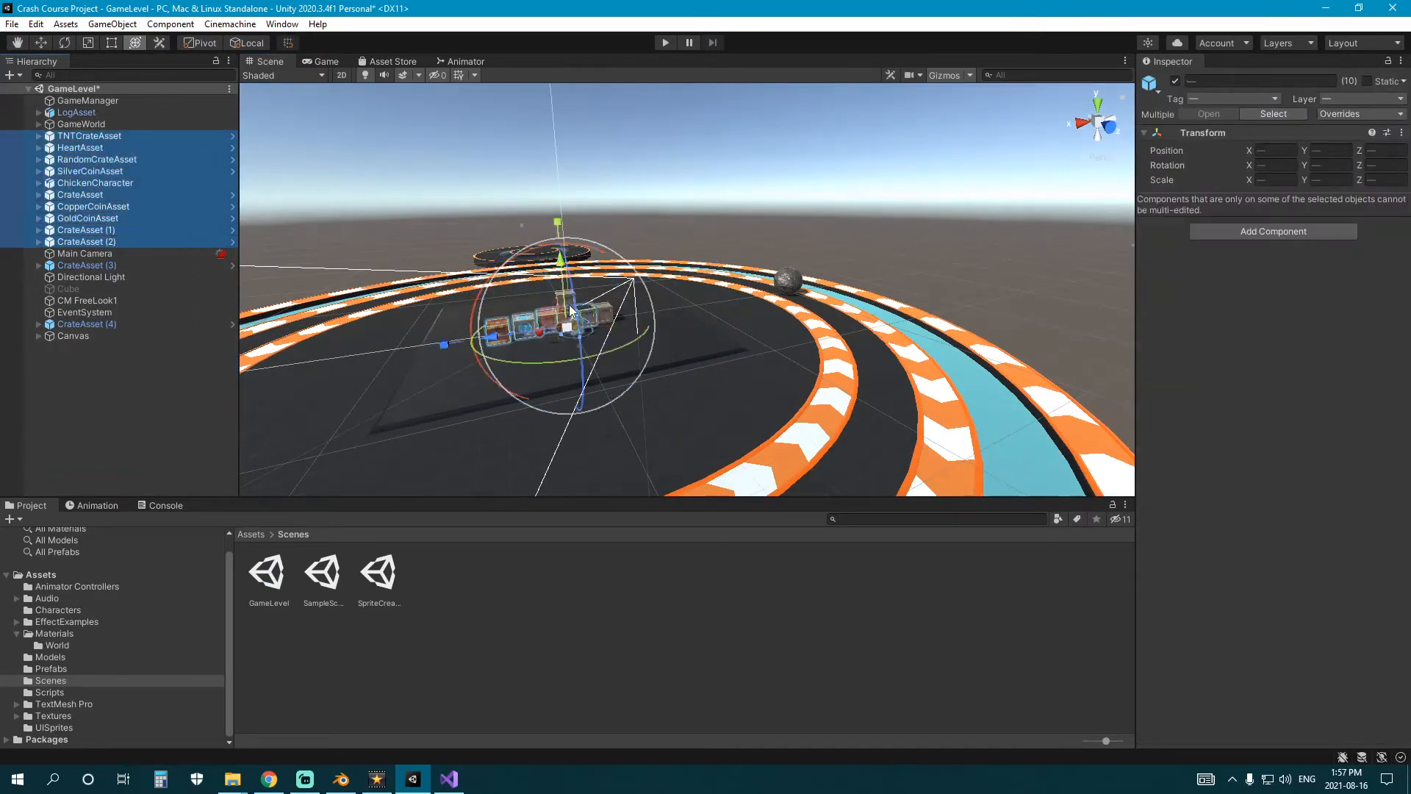
pyautogui.keyDown('ctrl'); pyautogui.click(99, 182); pyautogui.keyUp('ctrl')
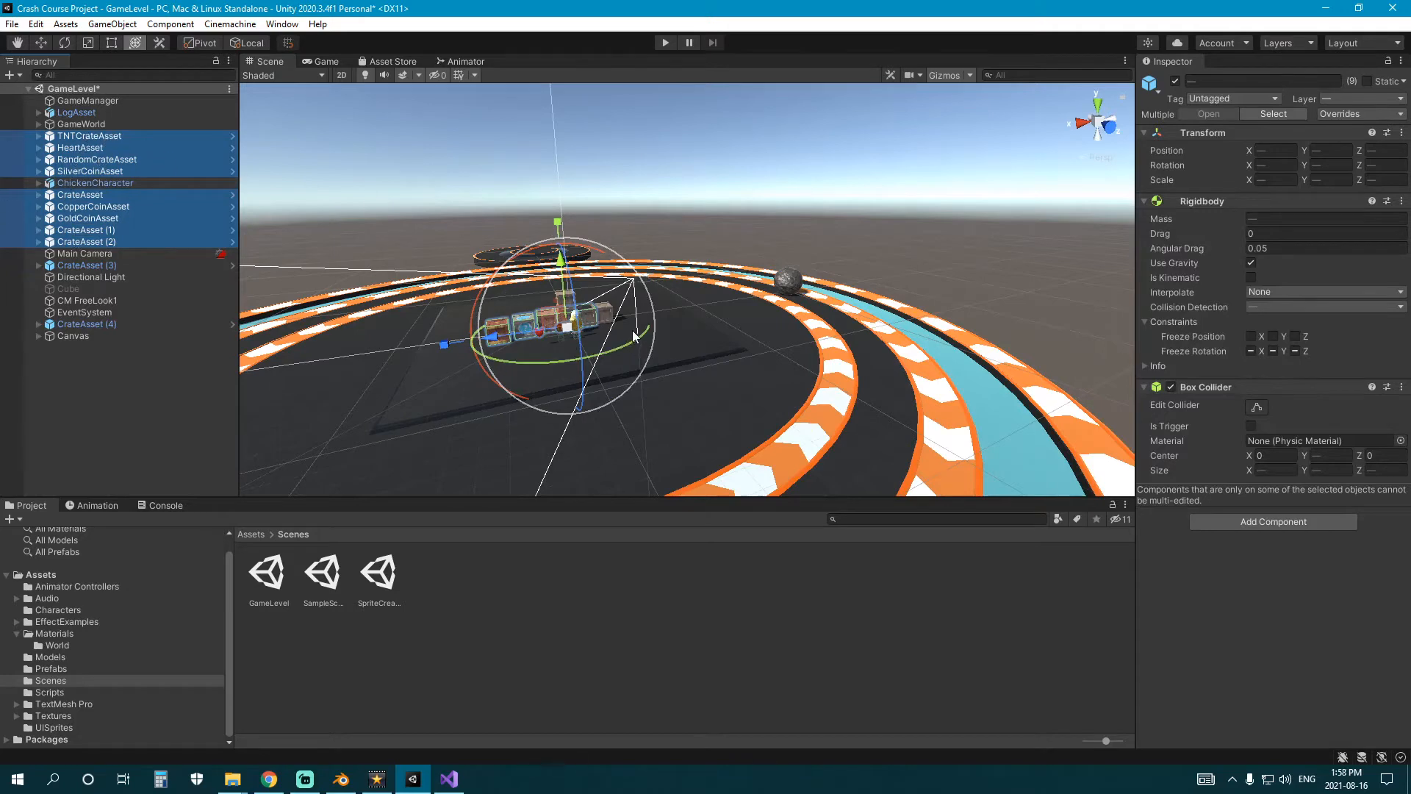
pyautogui.press('Delete')
# Delete the remaining CrateAsset (3) and CrateAsset (4) from the scene.
pyautogui.click(116, 161)
pyautogui.keyDown('ctrl'); pyautogui.click(116, 218); pyautogui.keyUp('ctrl')
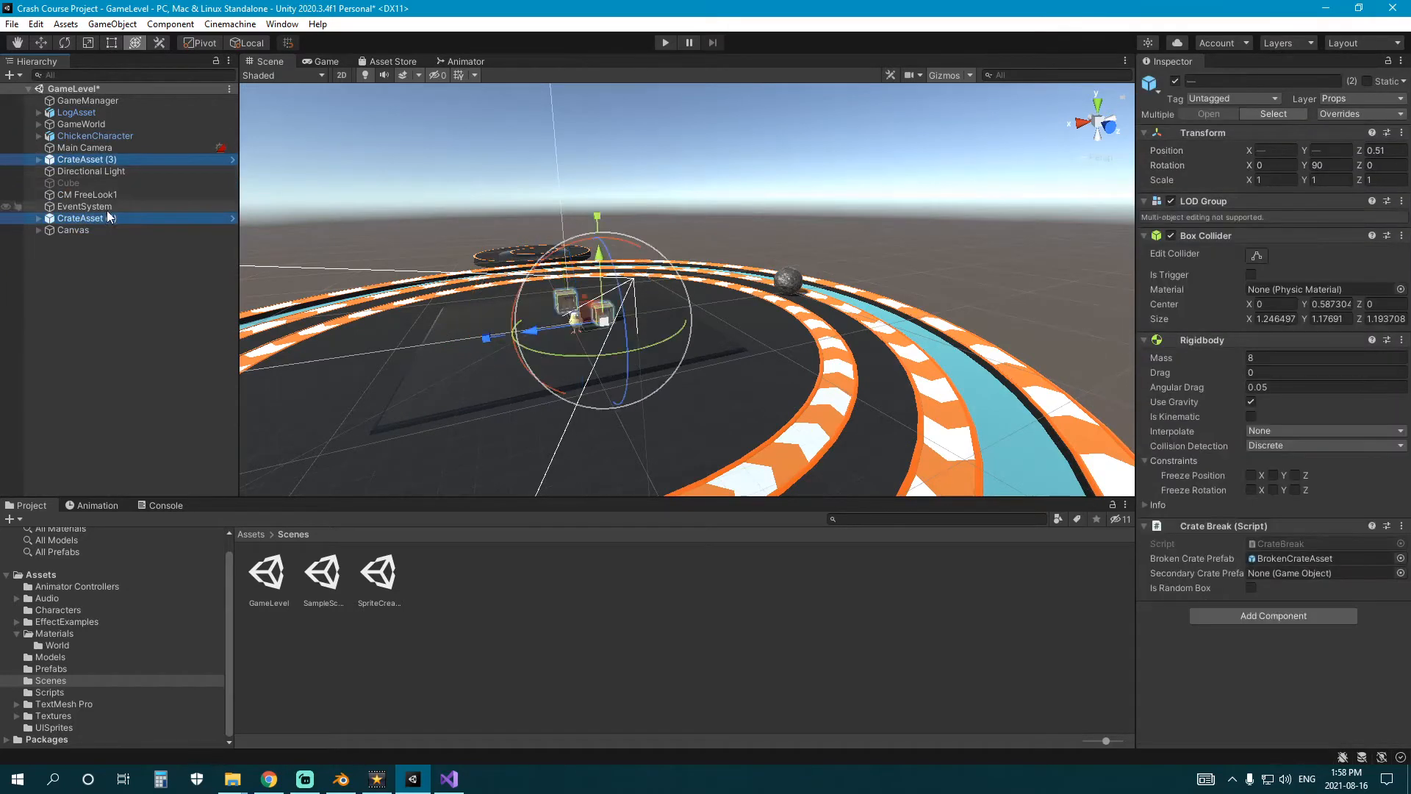
pyautogui.press('Delete')
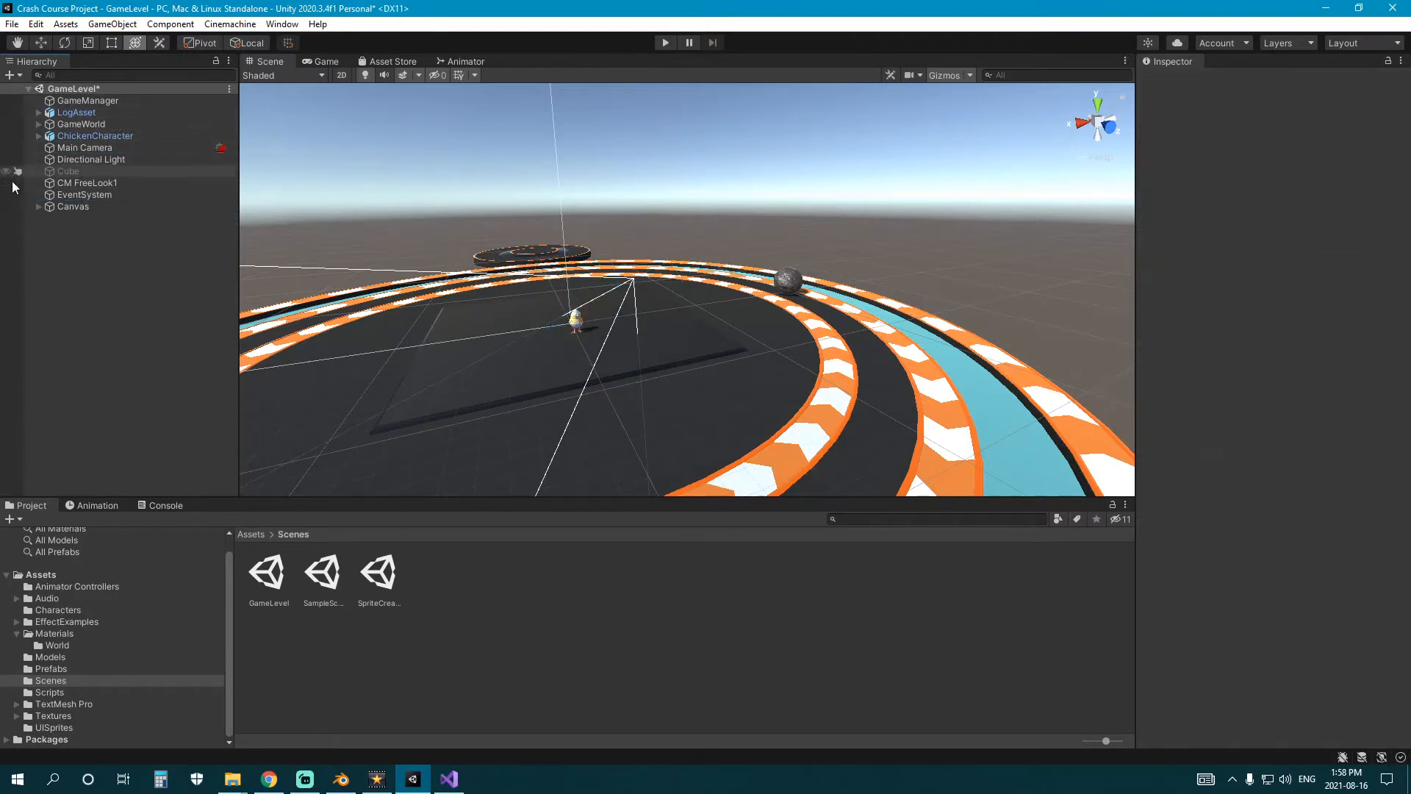
pyautogui.moveTo(500, 312); pyautogui.dragTo(727, 358, button='right')
pyautogui.press('a')
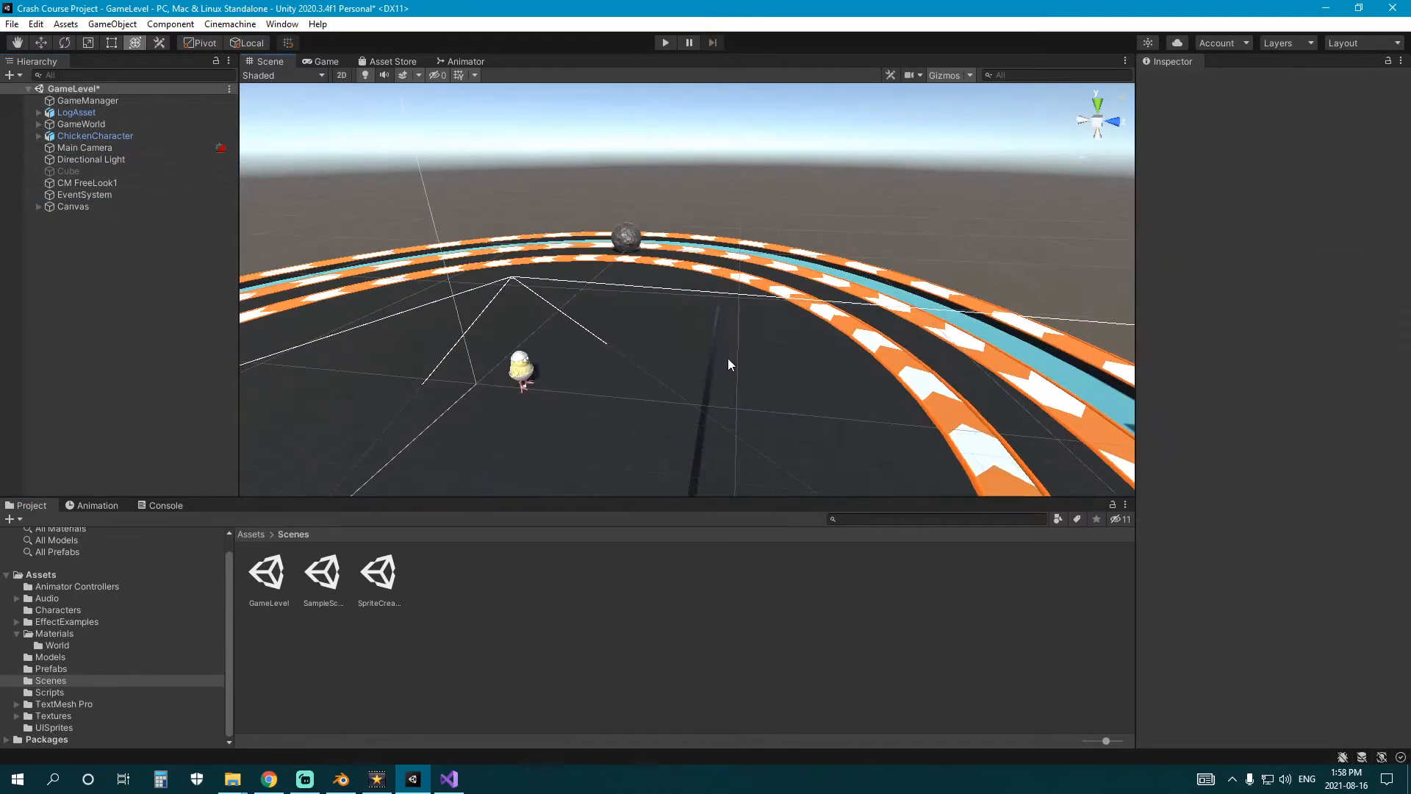
pyautogui.moveTo(575, 304); pyautogui.dragTo(599, 368, button='right')
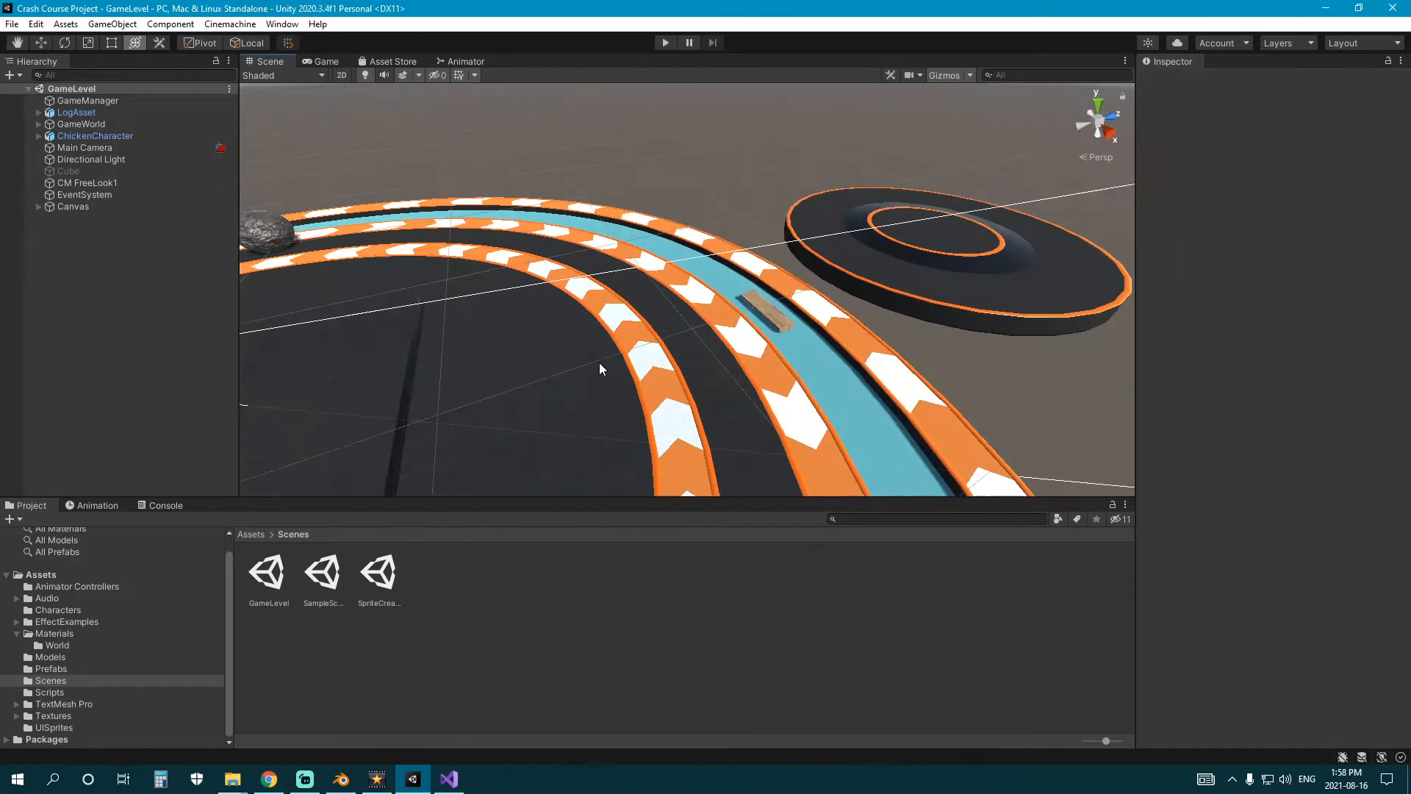
pyautogui.rightClick(114, 289)
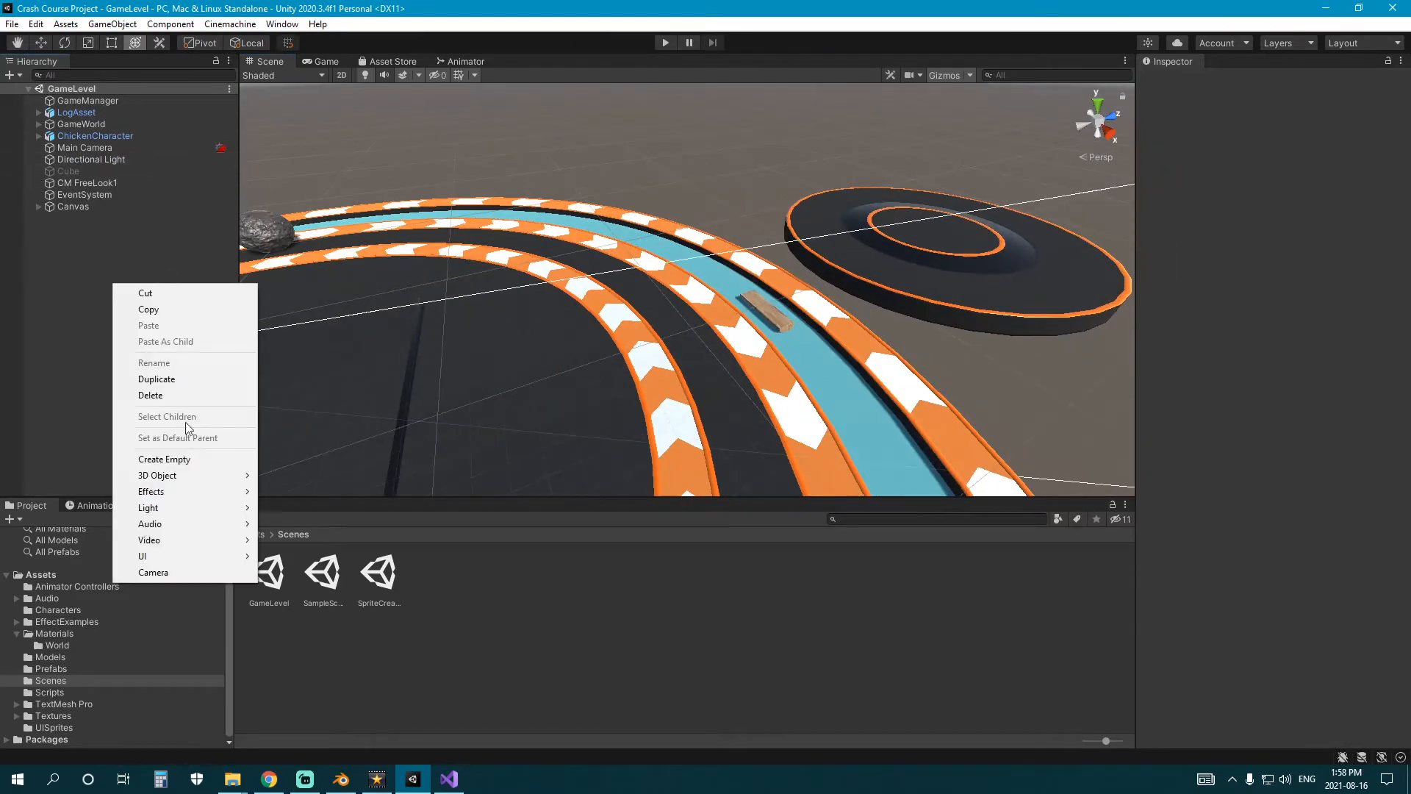
pyautogui.click(62, 261)
# Create an empty child object inside GameWorld and name it RevolvingLogs.
pyautogui.click(91, 125)
pyautogui.moveTo(487, 176); pyautogui.dragTo(284, 165, button='right')
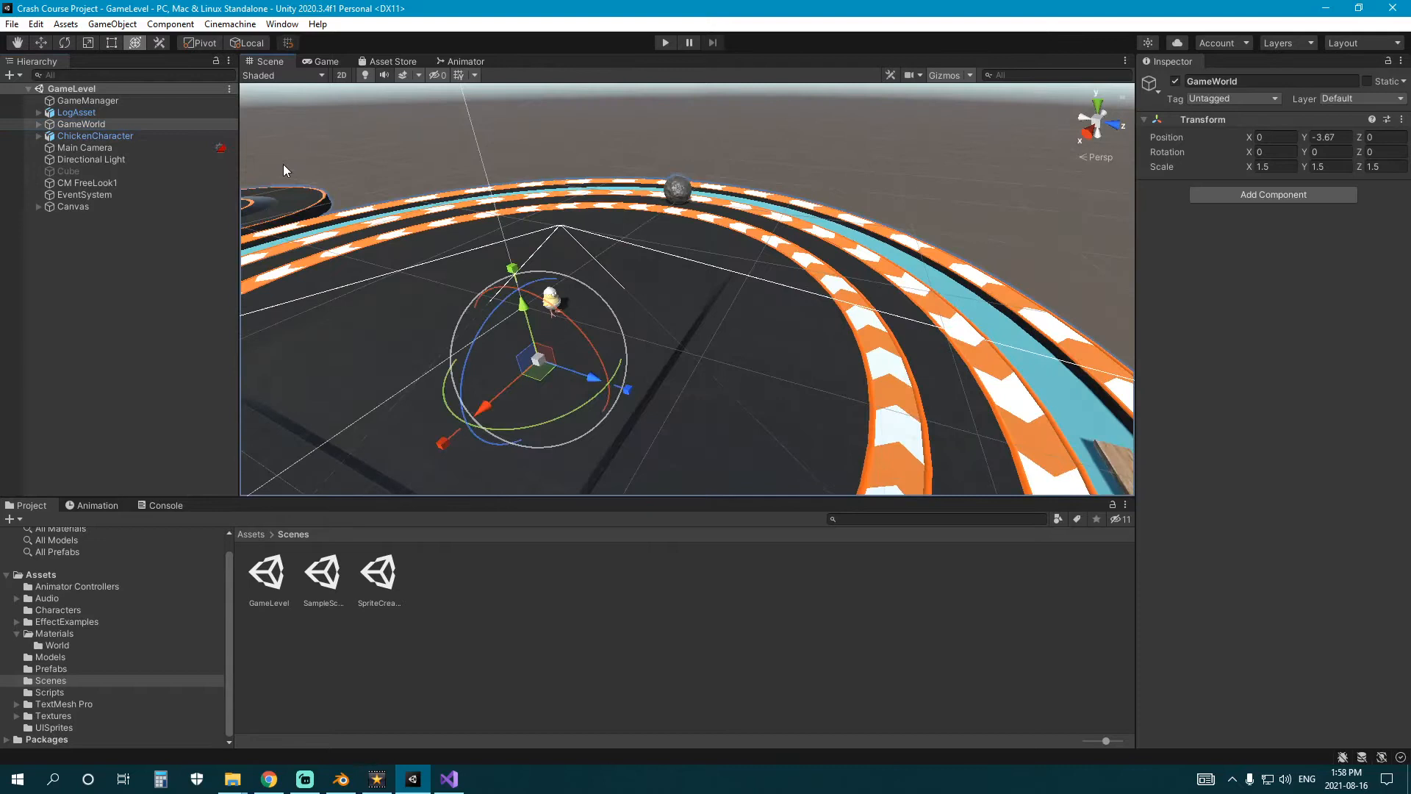
pyautogui.rightClick(77, 125)
pyautogui.click(147, 299)
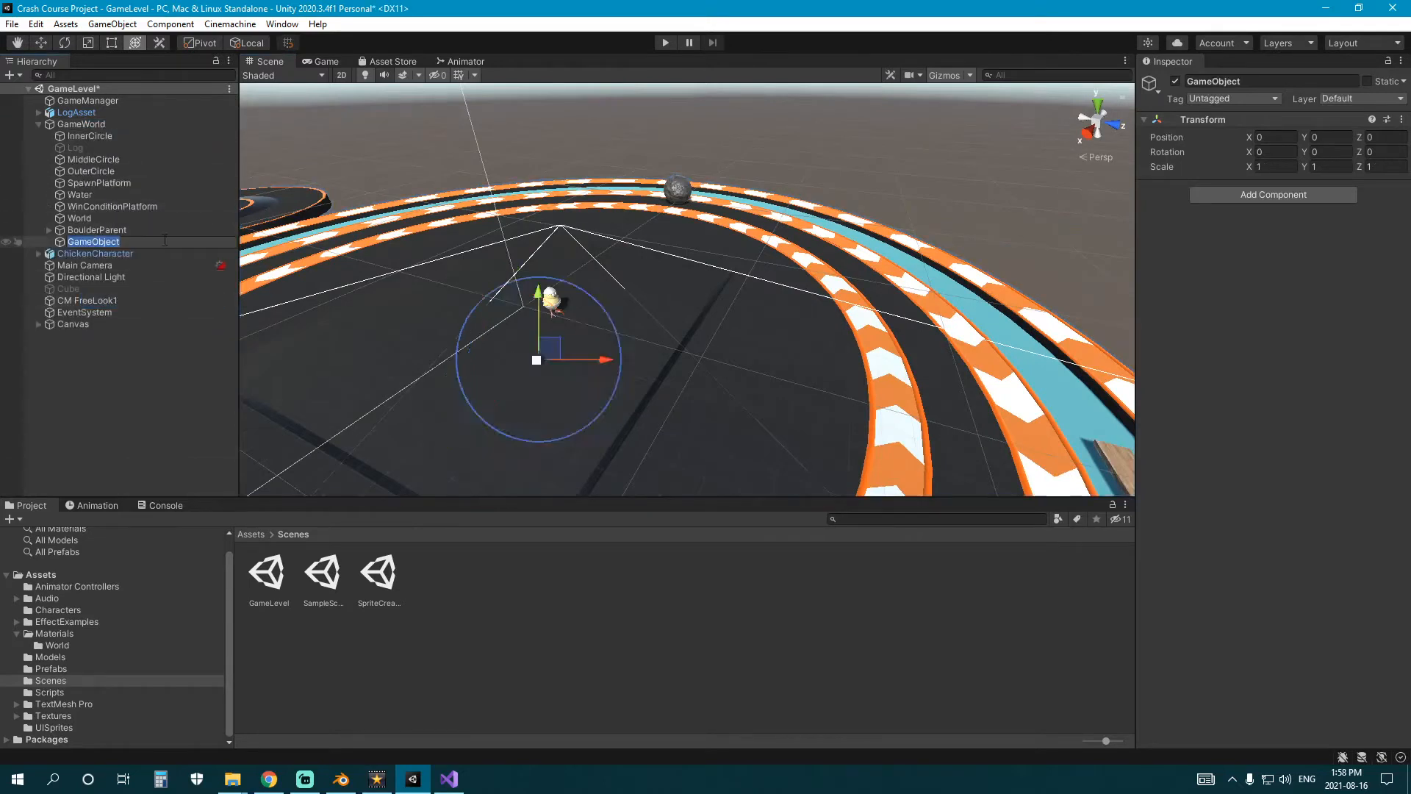
pyautogui.write('Lo')
pyautogui.write('volving')
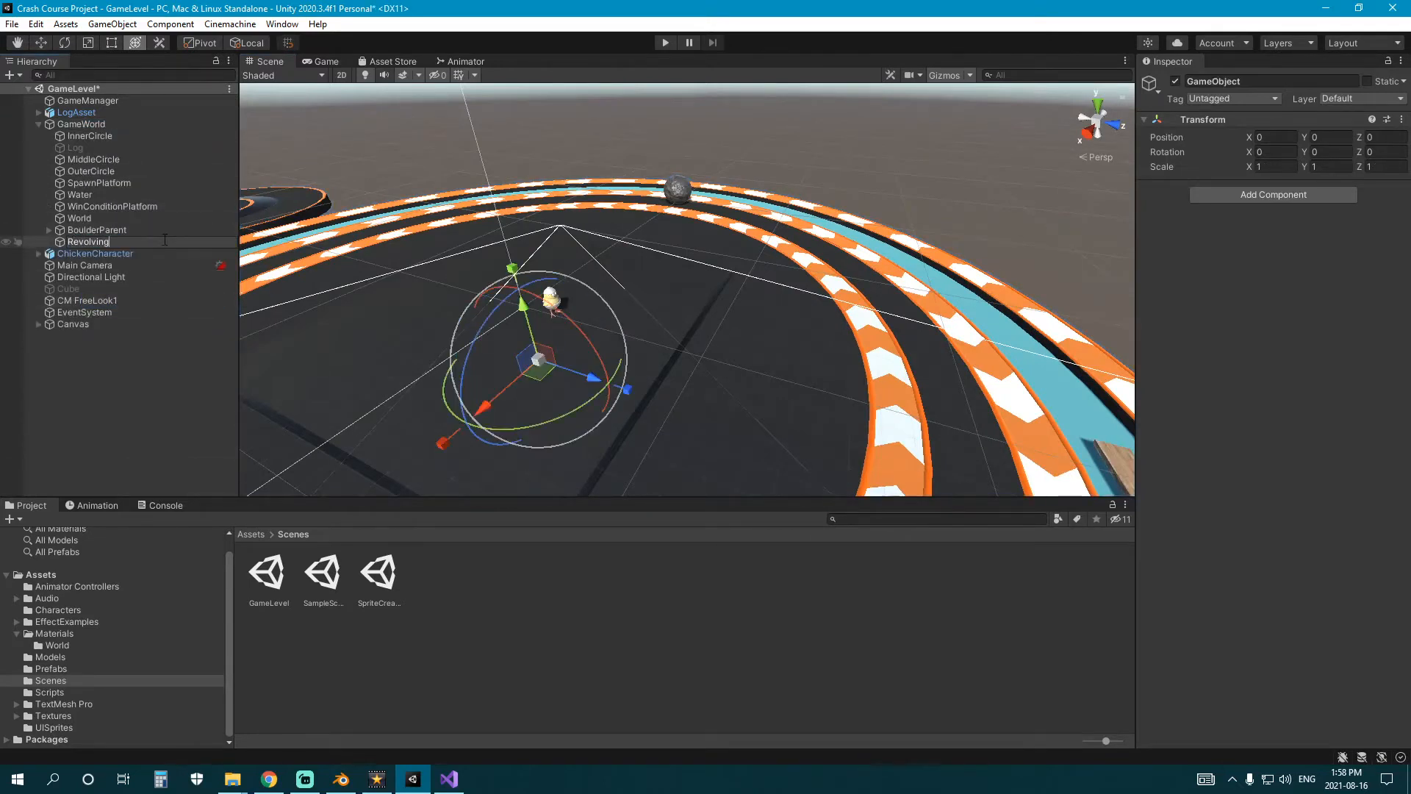
pyautogui.write('Logs')
pyautogui.press('Return')
# Move RevolvingLogs out of GameWorld to the scene's top level and set its X, Y and Z scale to 1.
pyautogui.moveTo(121, 240); pyautogui.dragTo(93, 109)
pyautogui.click(39, 136)
pyautogui.click(99, 123)
pyautogui.write('1')
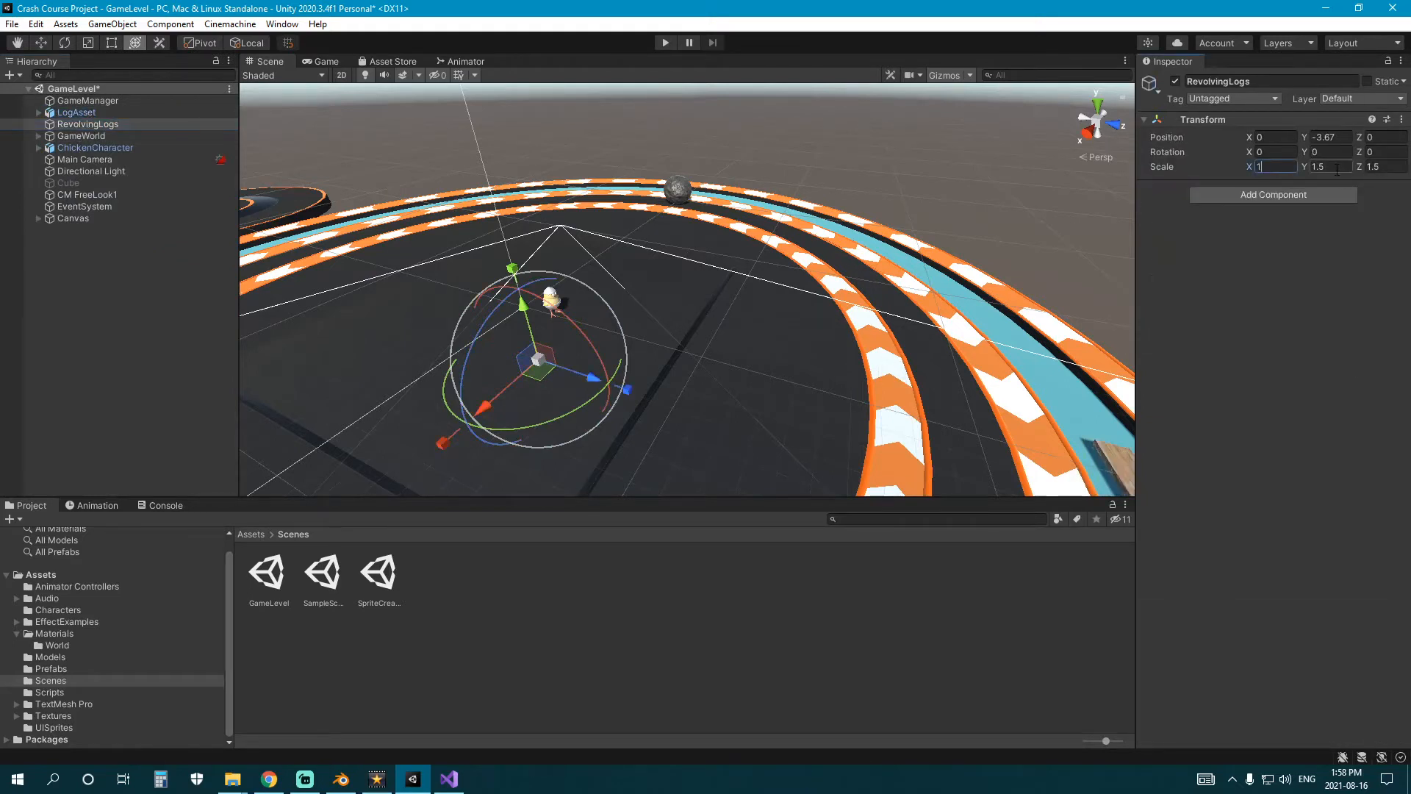
pyautogui.press('Tab')
pyautogui.write('1')
pyautogui.press('Tab')
pyautogui.write('1')
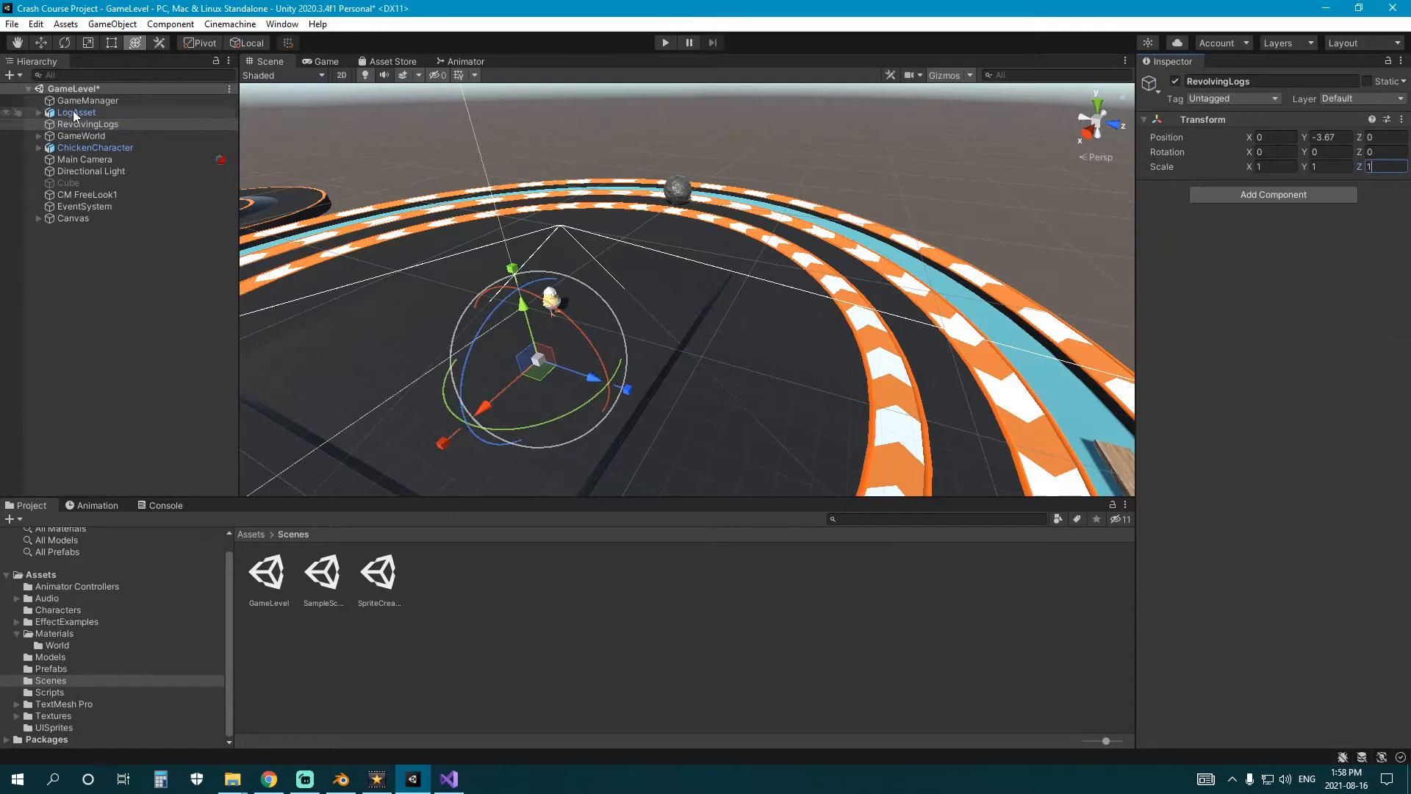
# Make LogAsset a child of RevolvingLogs.
pyautogui.moveTo(79, 114); pyautogui.dragTo(82, 123)
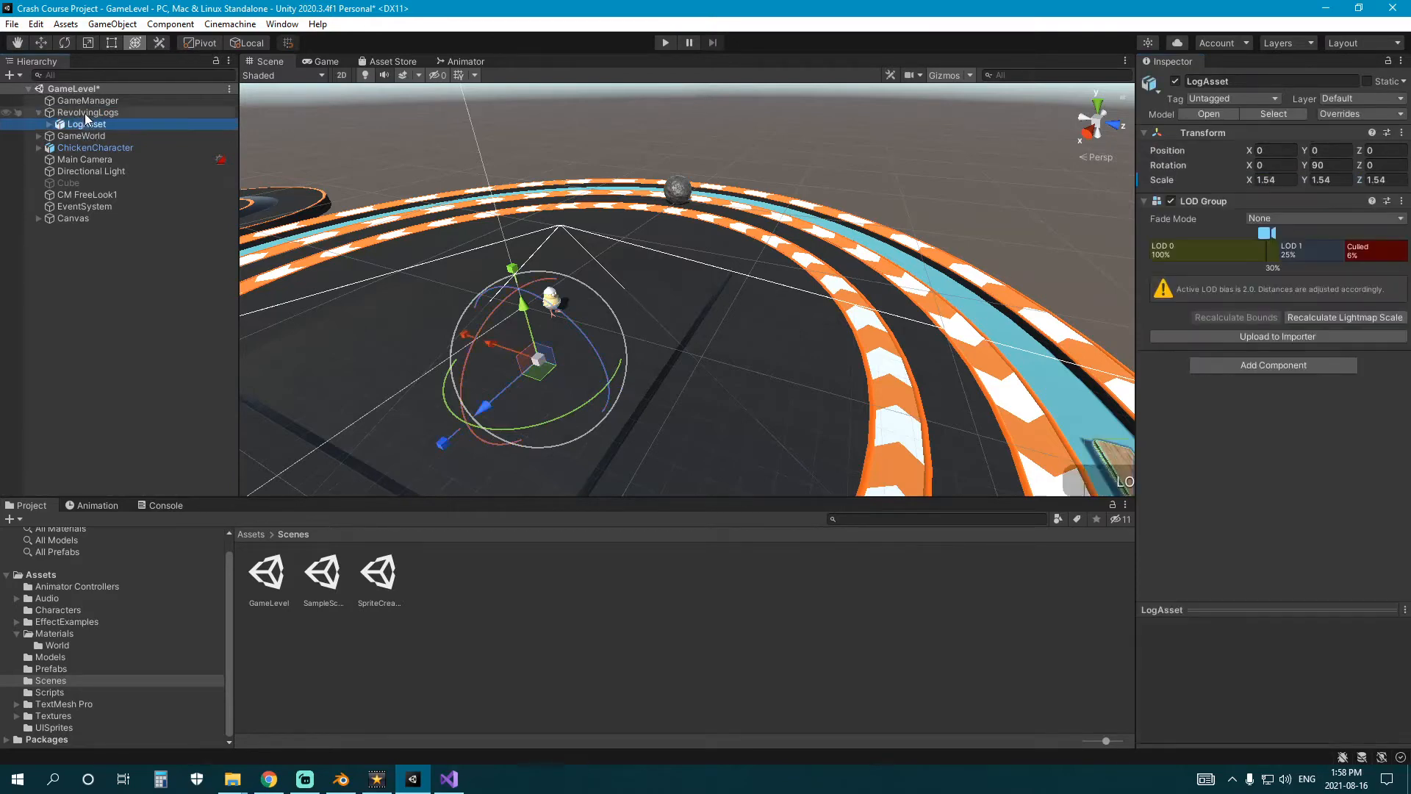
pyautogui.click(85, 113)
pyautogui.click(39, 113)
# Examine the log's placement in the water ring relative to the RevolvingLogs pivot from several angles.
pyautogui.moveTo(625, 276); pyautogui.dragTo(756, 337, button='right')
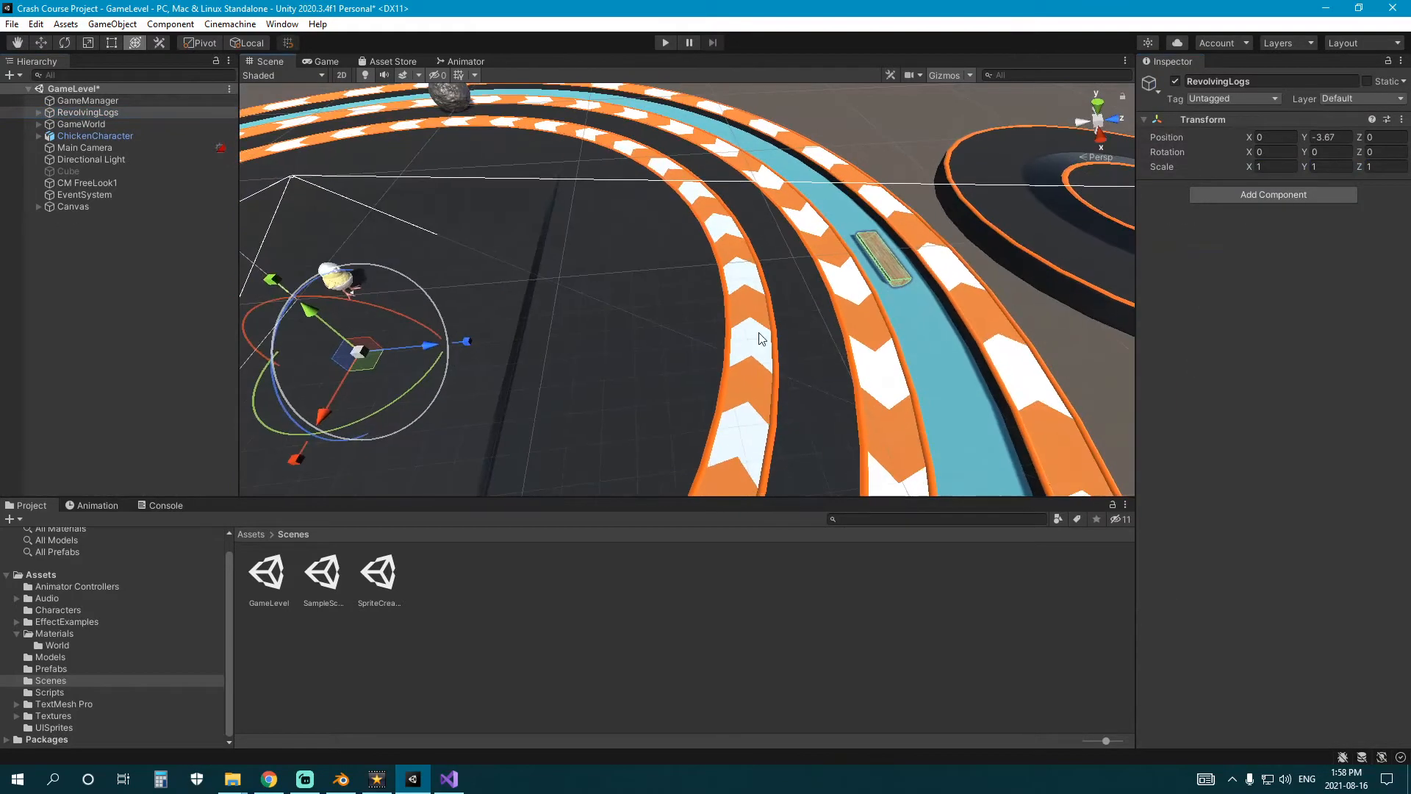
pyautogui.moveTo(756, 337); pyautogui.dragTo(687, 337, button='middle')
pyautogui.moveTo(868, 358); pyautogui.dragTo(608, 312, button='right')
pyautogui.moveTo(624, 305); pyautogui.dragTo(574, 277, button='middle')
pyautogui.moveTo(574, 277); pyautogui.dragTo(767, 232)
pyautogui.hotkey('ctrl', 'z')
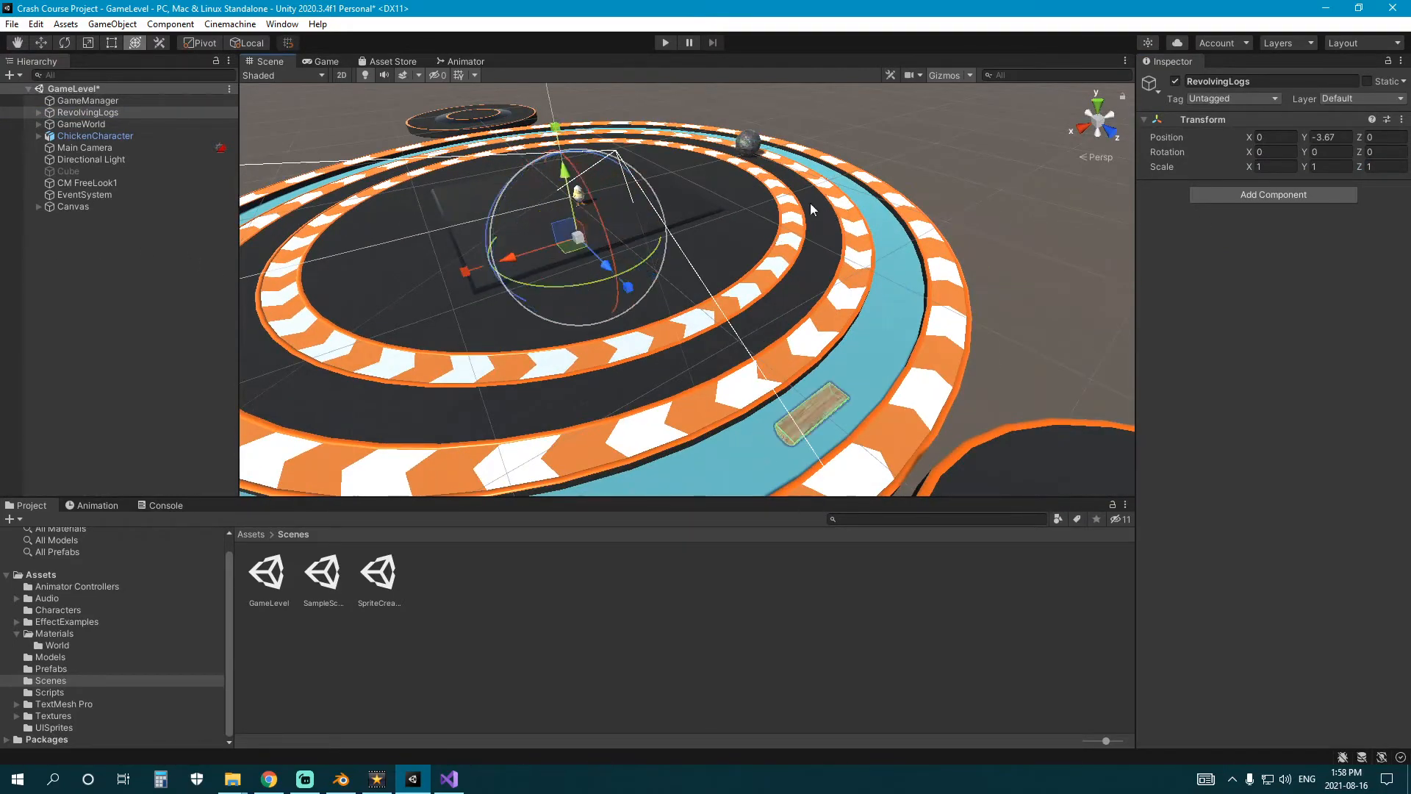
pyautogui.moveTo(646, 214); pyautogui.dragTo(767, 256, button='right')
pyautogui.moveTo(767, 255); pyautogui.dragTo(875, 300, button='middle')
pyautogui.moveTo(542, 261)
pyautogui.mouseDown(button='right')
pyautogui.moveTo(550, 360)
pyautogui.moveTo(545, 284)
pyautogui.mouseUp(button='right')
pyautogui.moveTo(544, 284); pyautogui.dragTo(529, 223, button='middle')
pyautogui.moveTo(632, 223); pyautogui.dragTo(525, 215, button='right')
pyautogui.moveTo(685, 214); pyautogui.dragTo(551, 239, button='middle')
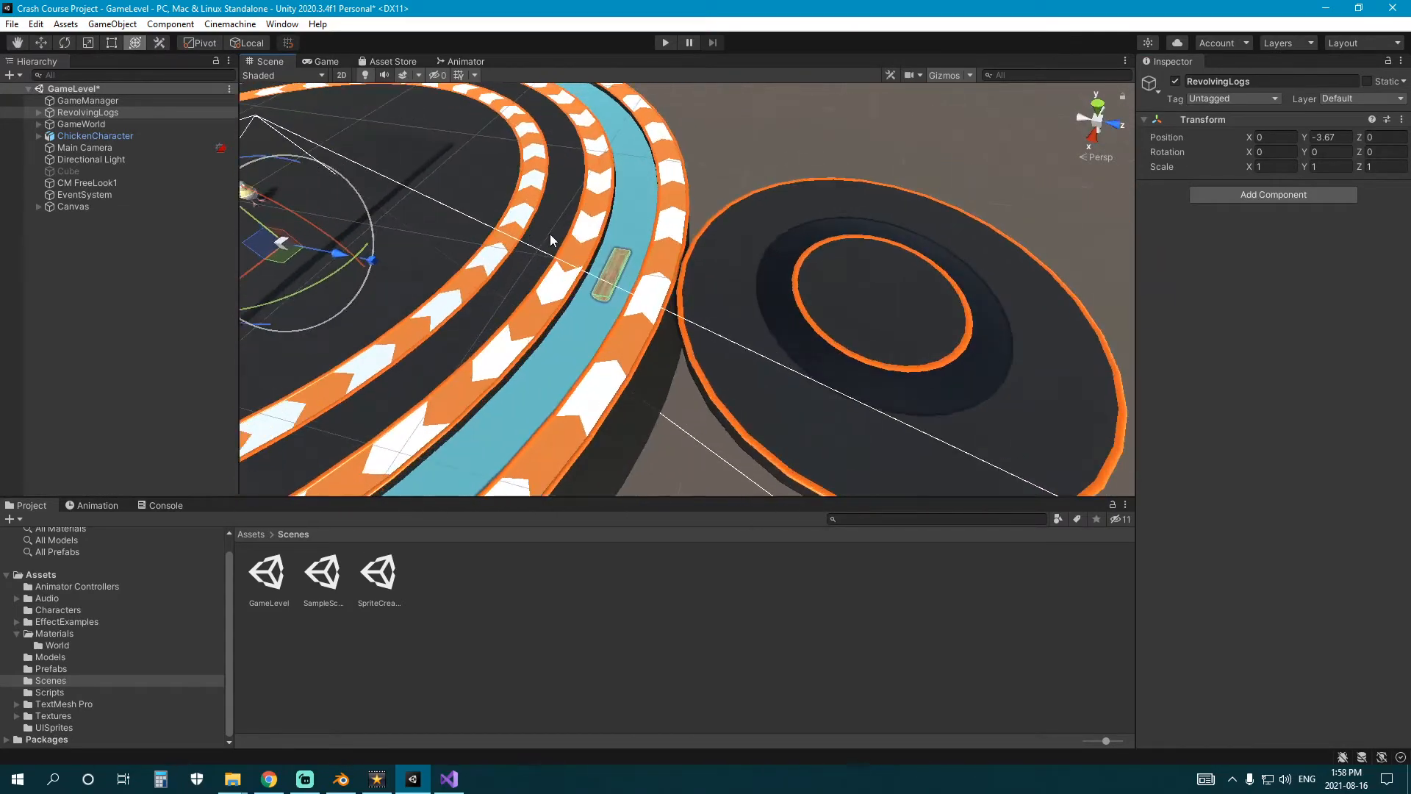
pyautogui.scroll(2, 588, 237)
pyautogui.moveTo(604, 234); pyautogui.dragTo(507, 208, button='right')
pyautogui.moveTo(548, 194); pyautogui.dragTo(601, 241, button='middle')
pyautogui.moveTo(662, 311); pyautogui.dragTo(667, 261, button='middle')
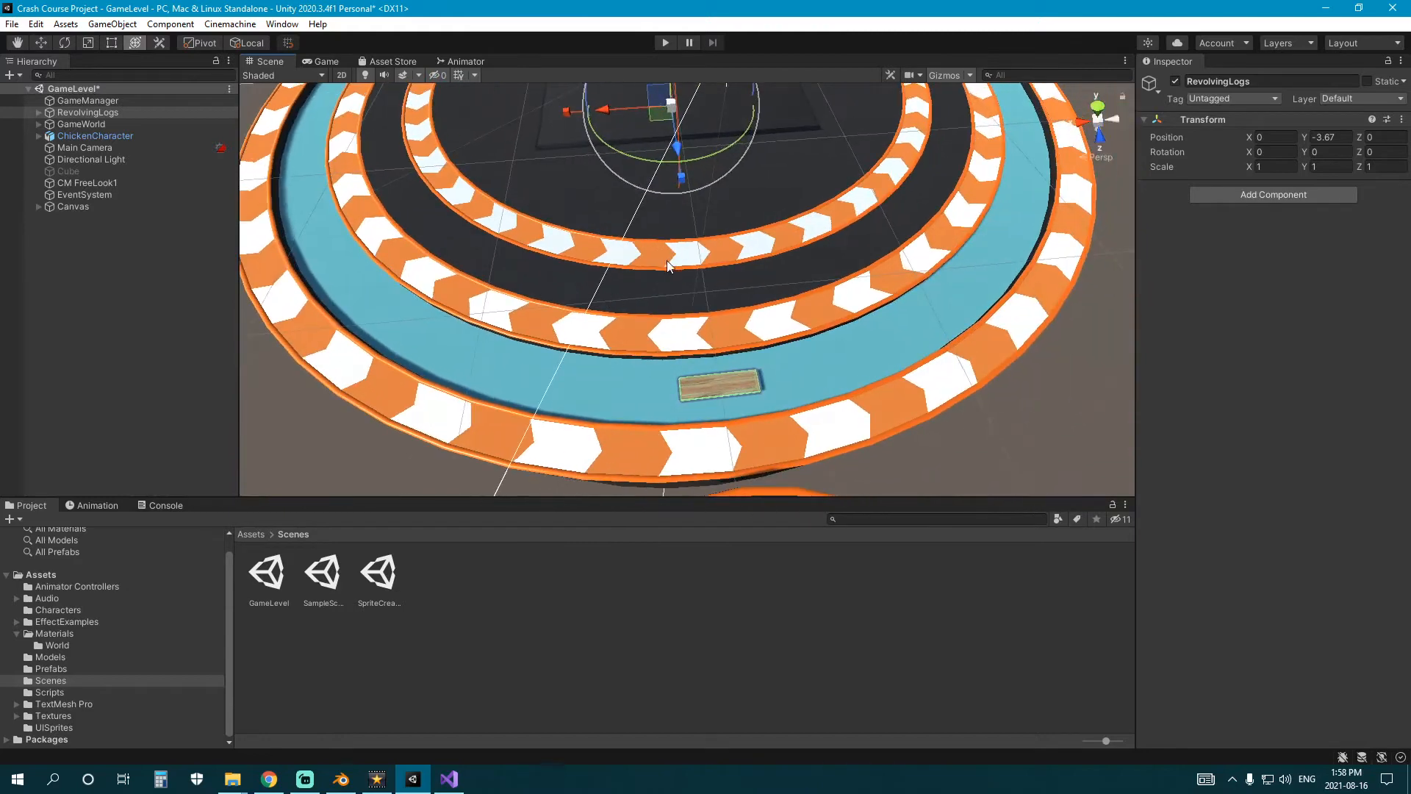
pyautogui.click(38, 112)
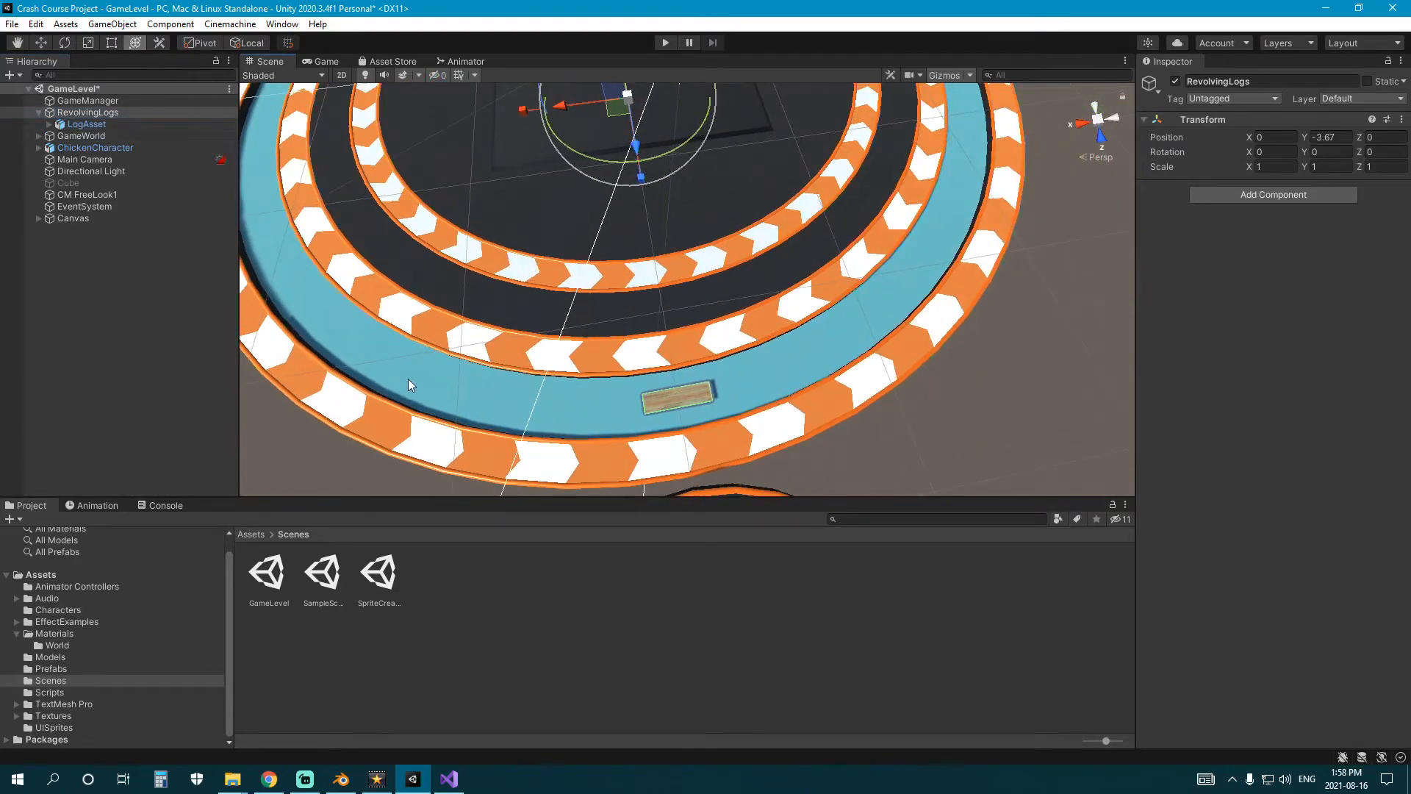
pyautogui.moveTo(573, 234); pyautogui.dragTo(483, 333, button='middle')
pyautogui.moveTo(485, 334); pyautogui.dragTo(764, 223, button='right')
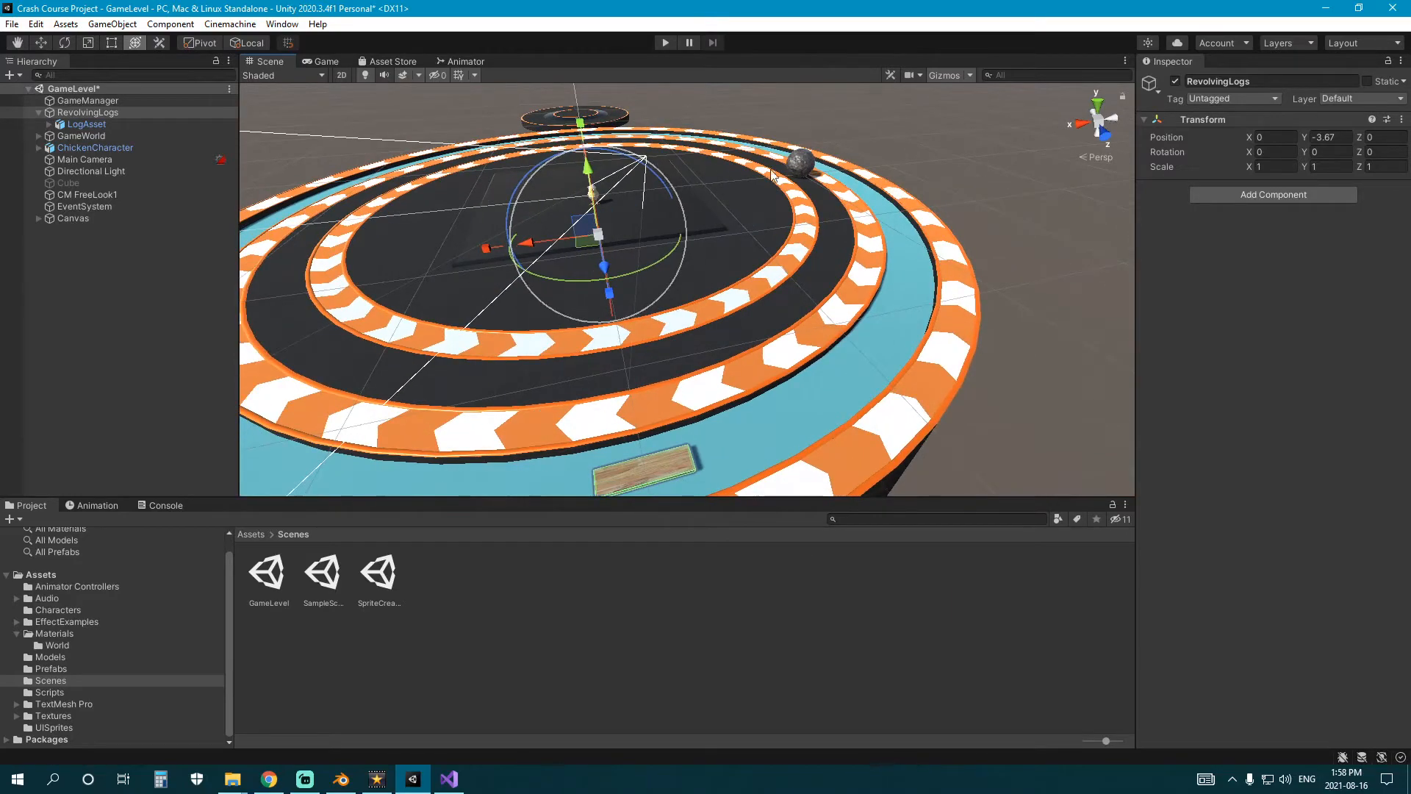
pyautogui.moveTo(516, 466); pyautogui.dragTo(317, 252, button='right')
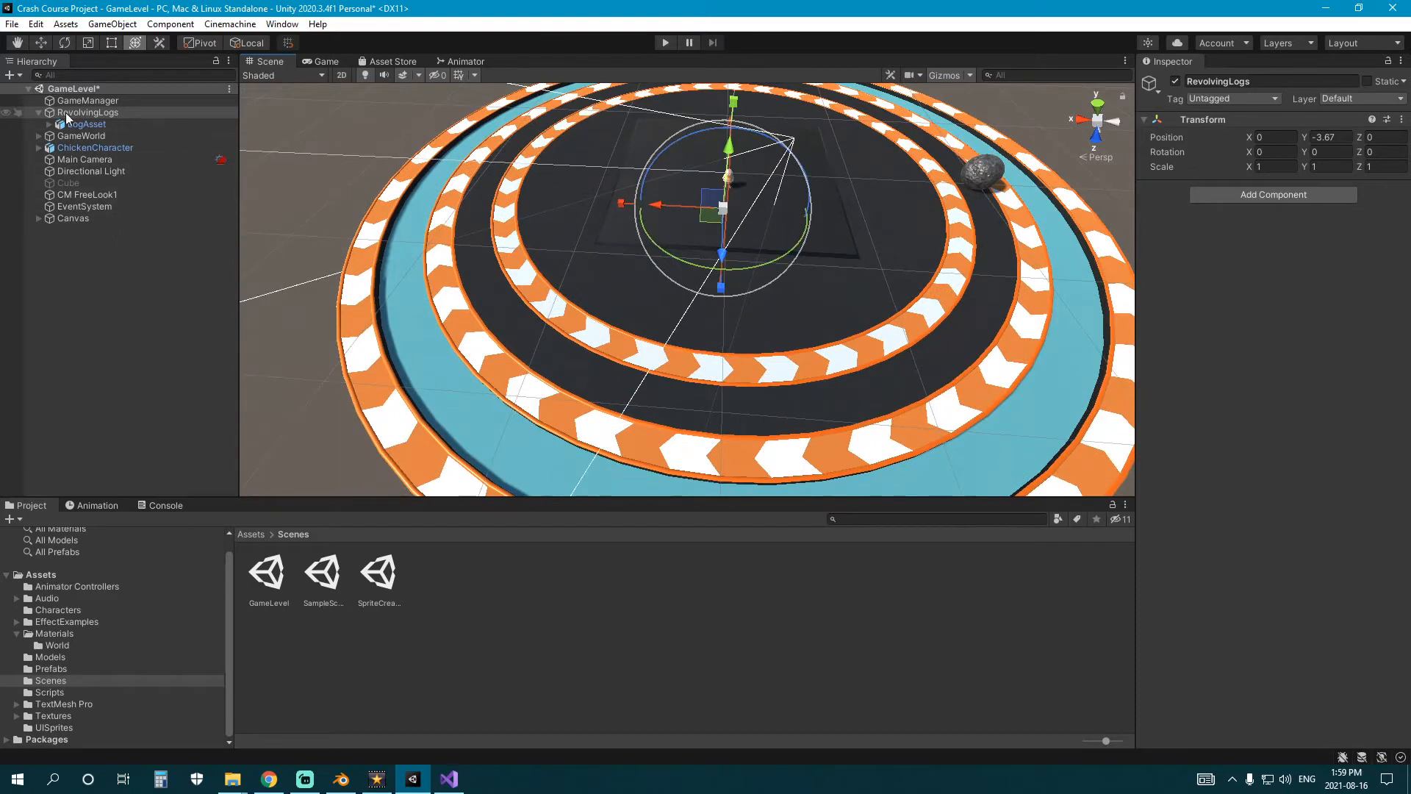
pyautogui.click(40, 113)
pyautogui.click(39, 113)
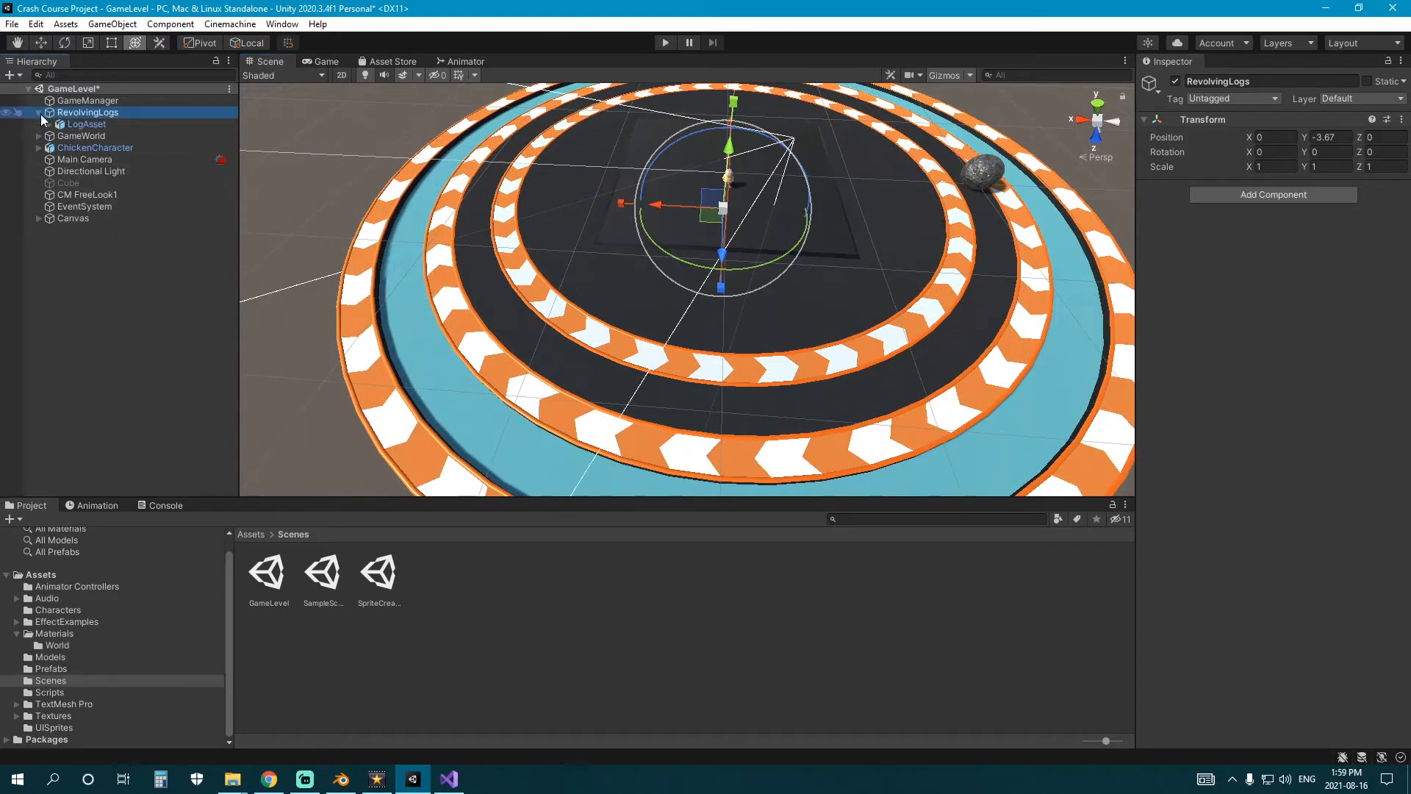
pyautogui.moveTo(538, 247); pyautogui.dragTo(680, 374, button='right')
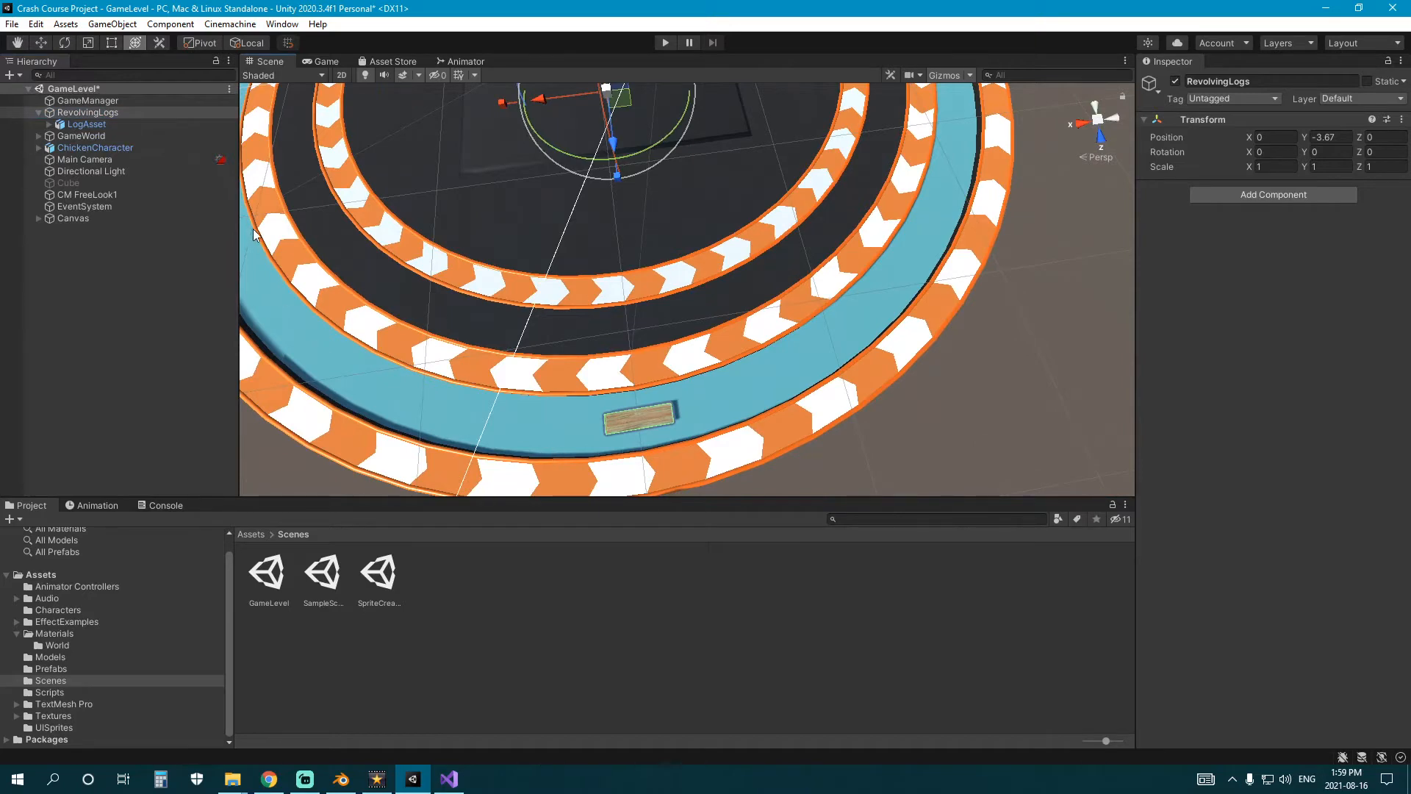
pyautogui.moveTo(497, 236); pyautogui.dragTo(479, 243, button='right')
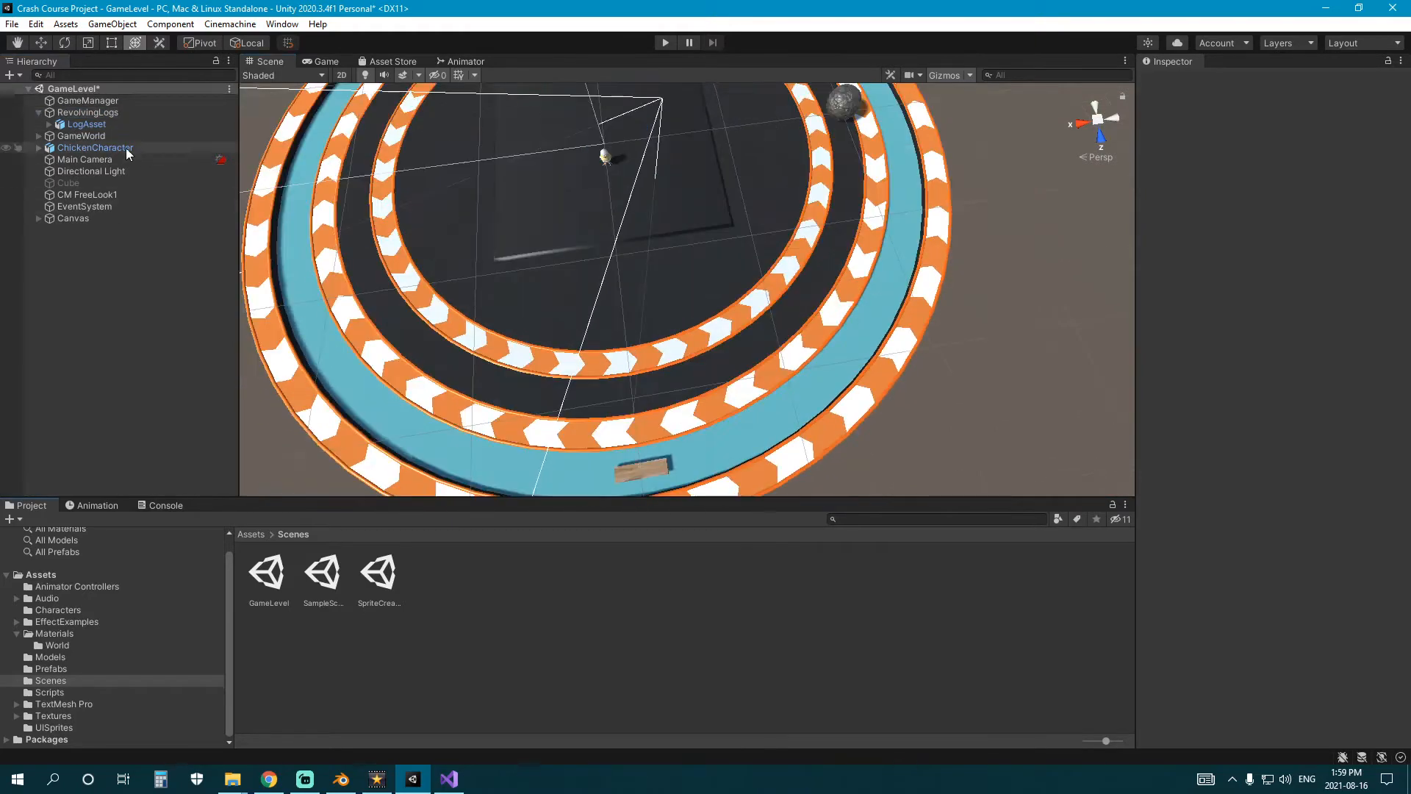
# Duplicate LogAsset thirteen times inside RevolvingLogs and rotate the copies to spread them around the water ring.
pyautogui.click(100, 125)
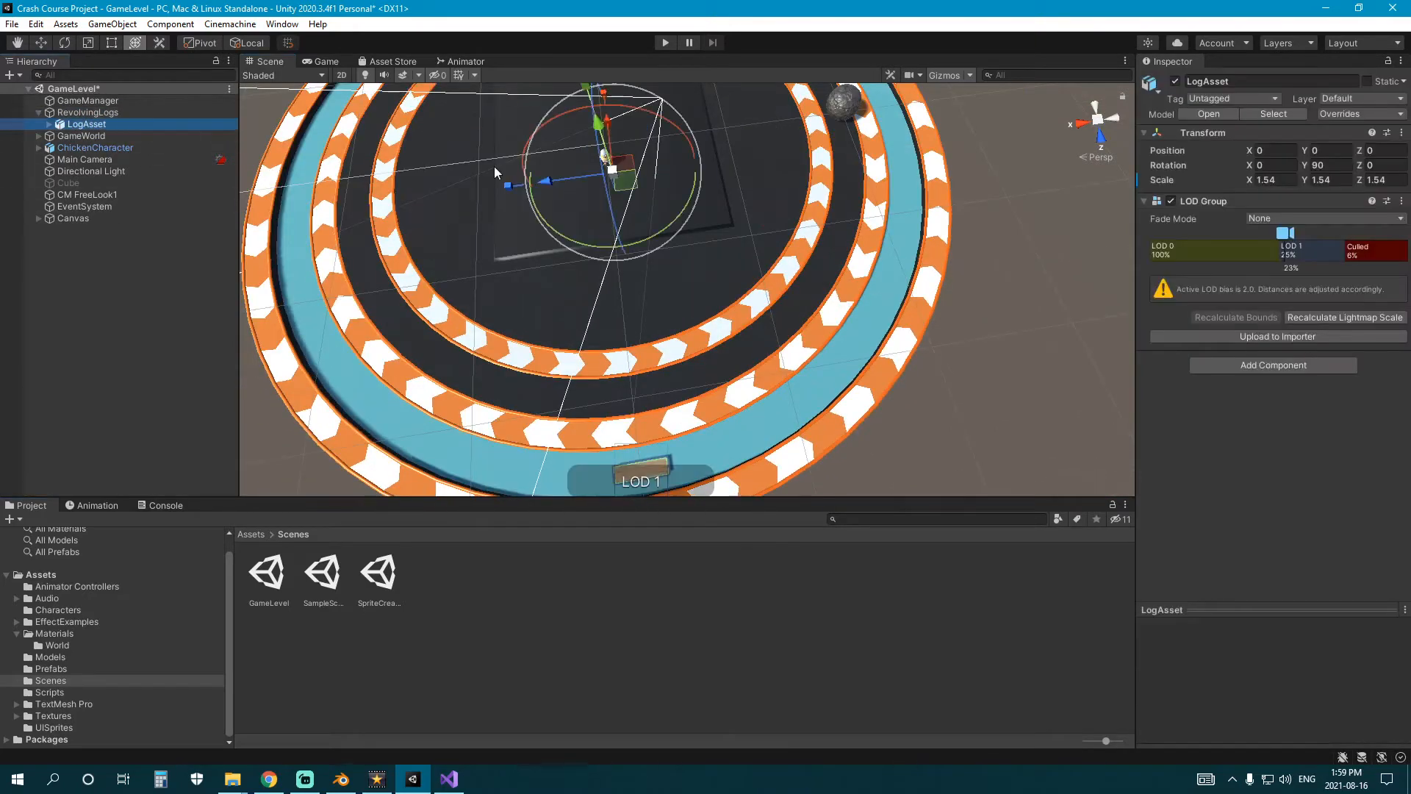
pyautogui.moveTo(495, 168); pyautogui.dragTo(684, 263, button='right')
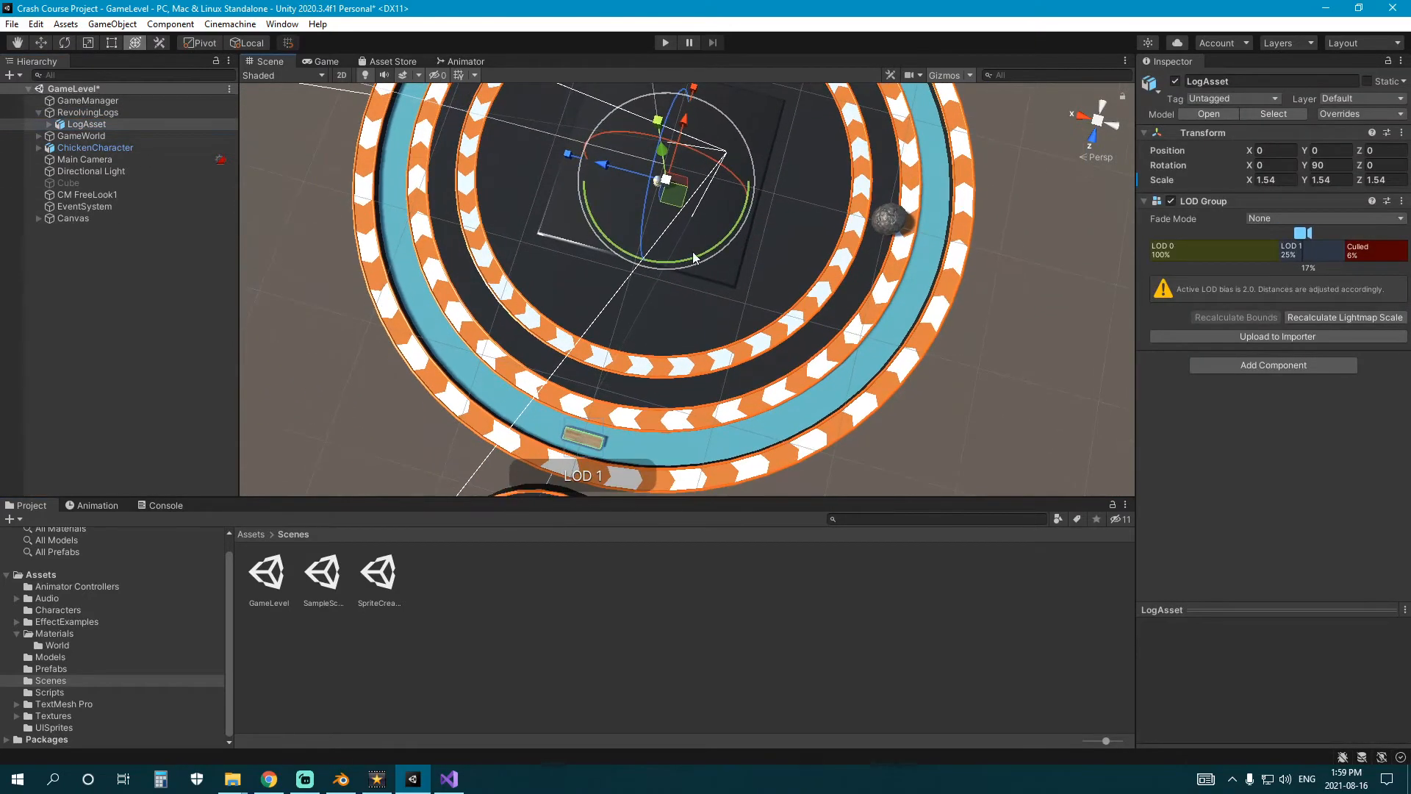
pyautogui.hotkey('ctrl', 'd')
pyautogui.write('45')
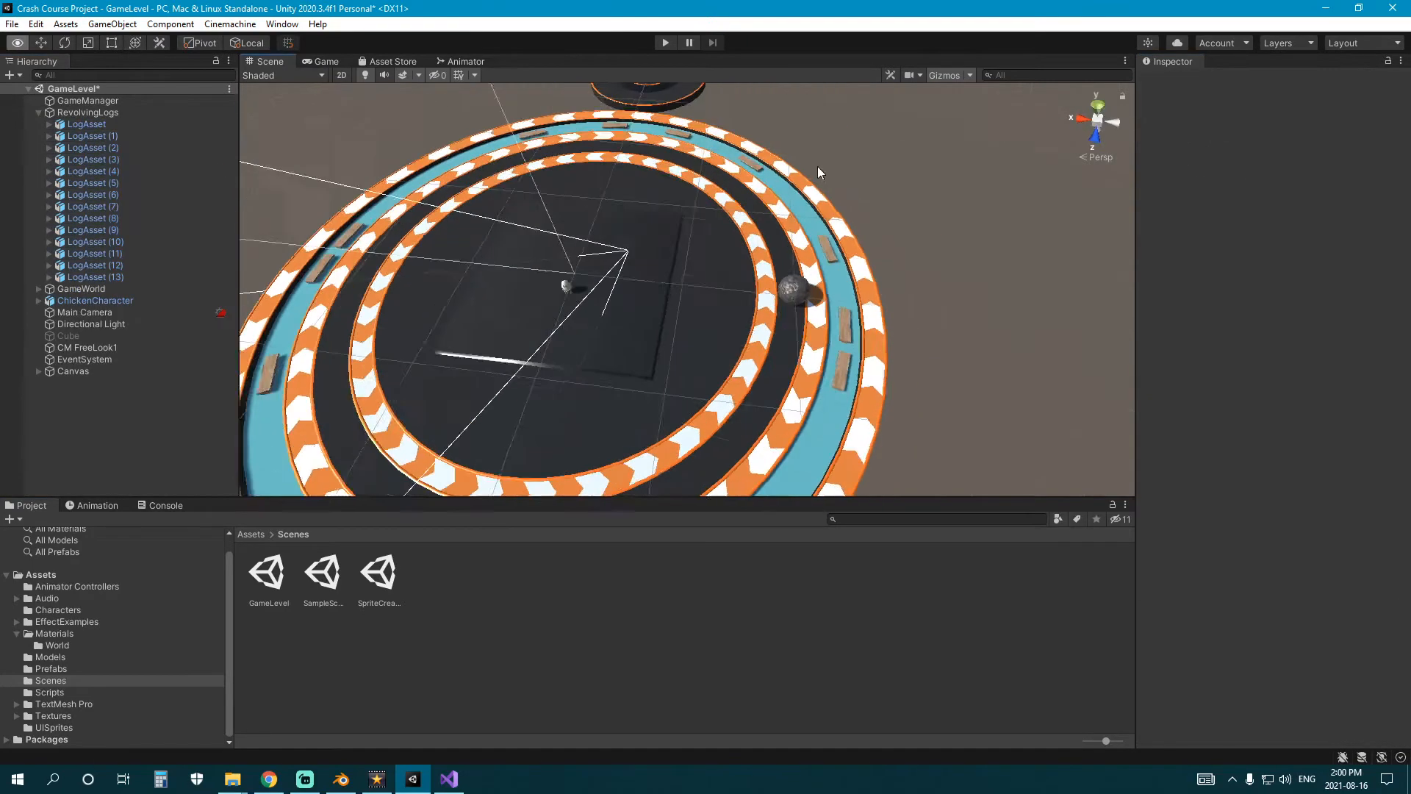
# Check the distribution of the logs around the water ring by selecting every log inside RevolvingLogs.
pyautogui.moveTo(817, 166); pyautogui.dragTo(812, 241, button='right')
pyautogui.click(113, 275)
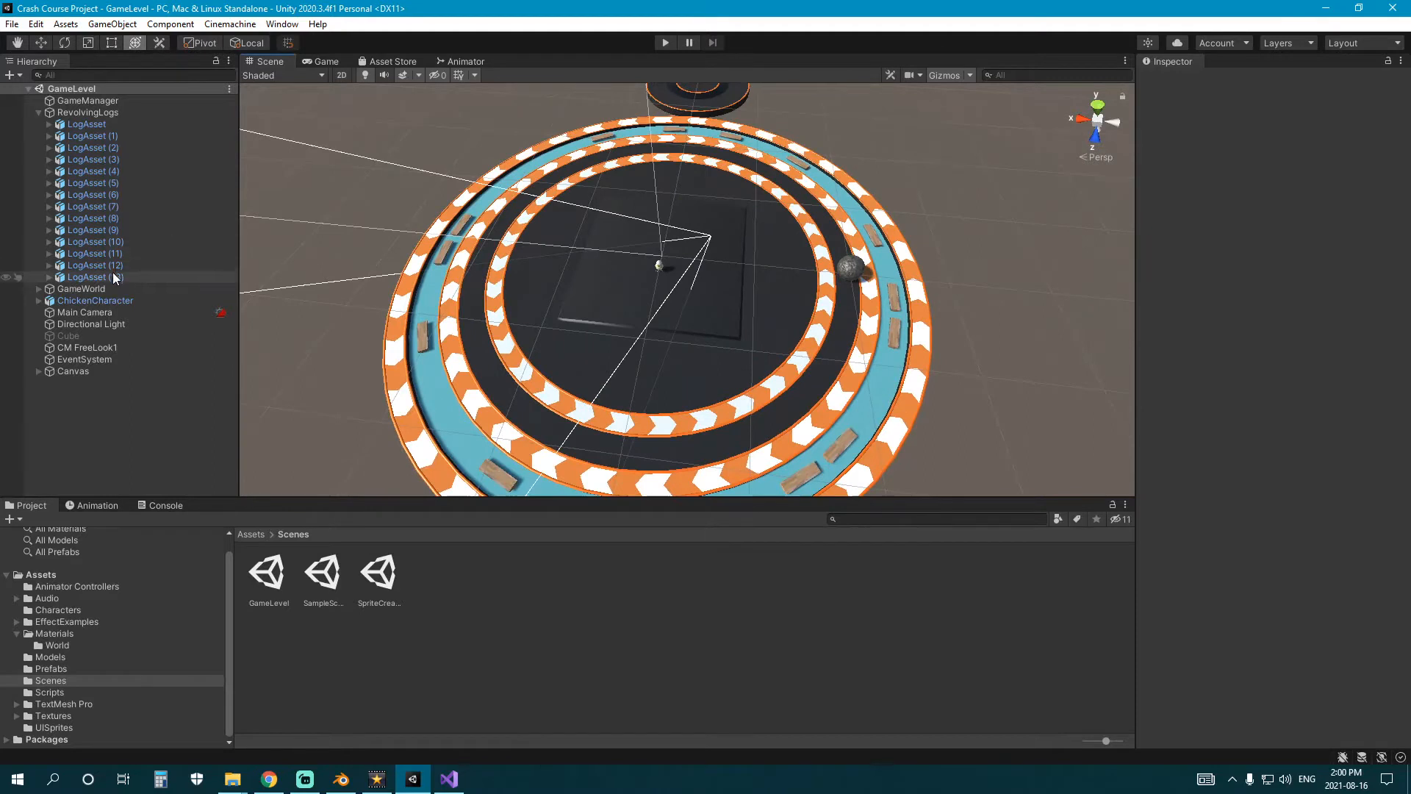
pyautogui.keyDown('shift'); pyautogui.click(109, 124); pyautogui.keyUp('shift')
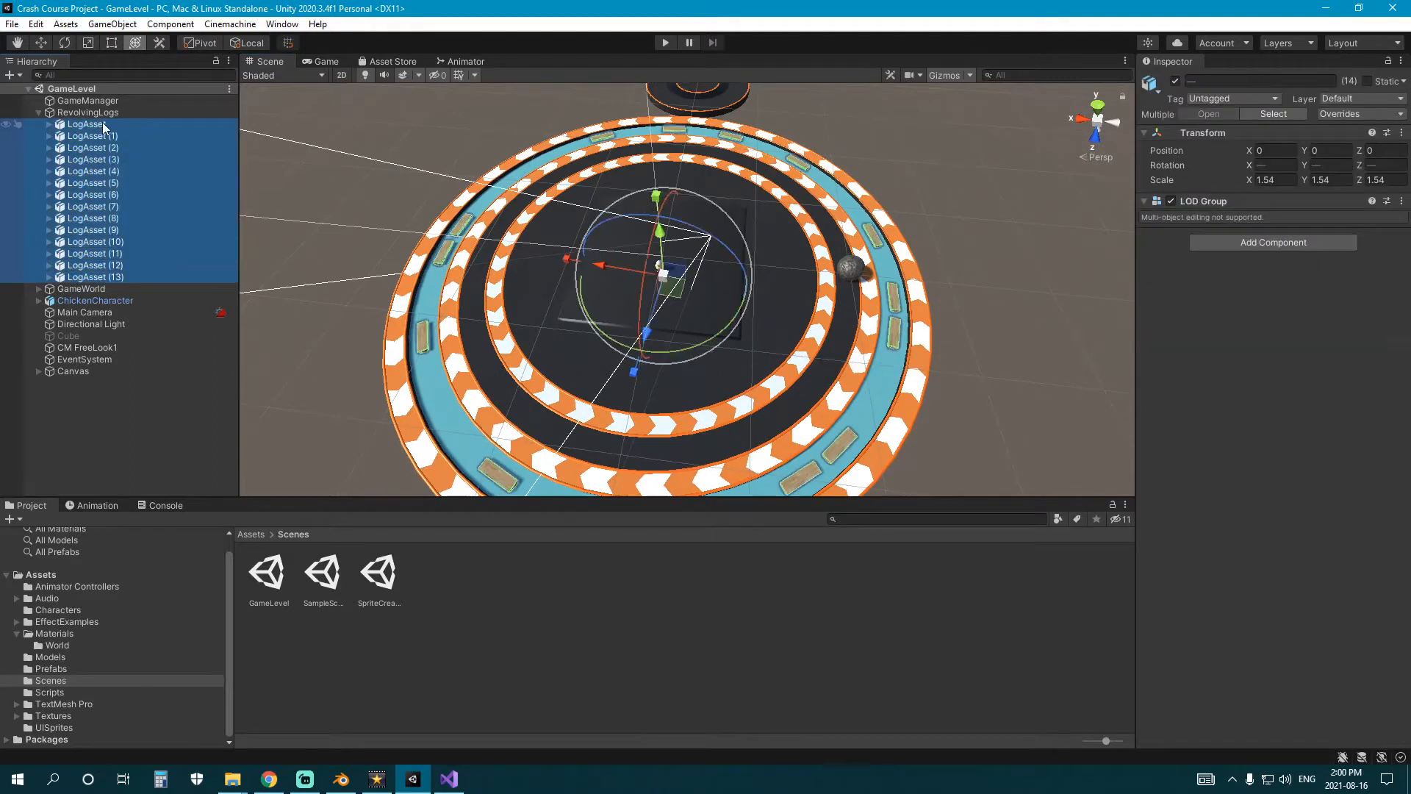
pyautogui.click(39, 112)
# Add the Roll Object script to RevolvingLogs and set its Rotate Y to 0.18.
pyautogui.click(63, 112)
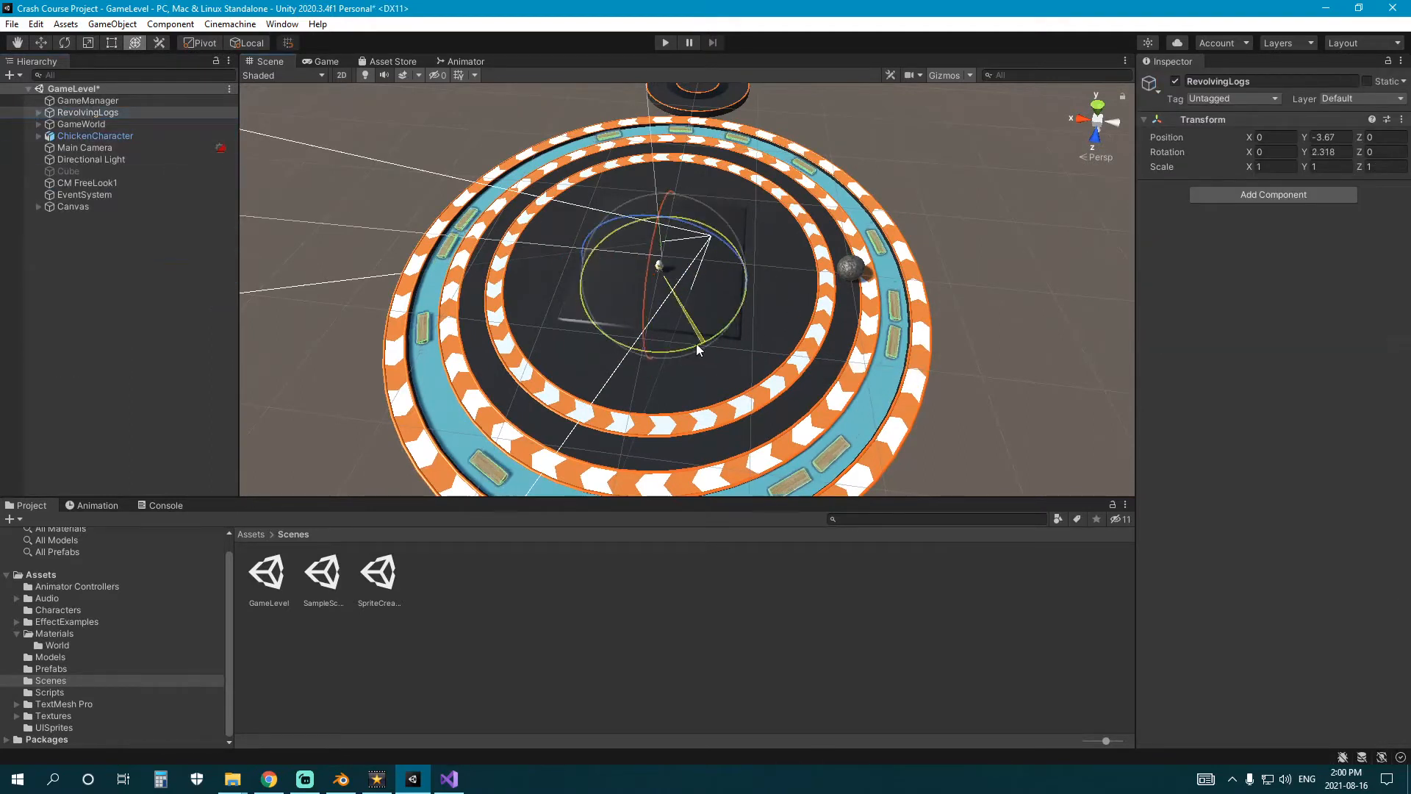
pyautogui.click(1281, 194)
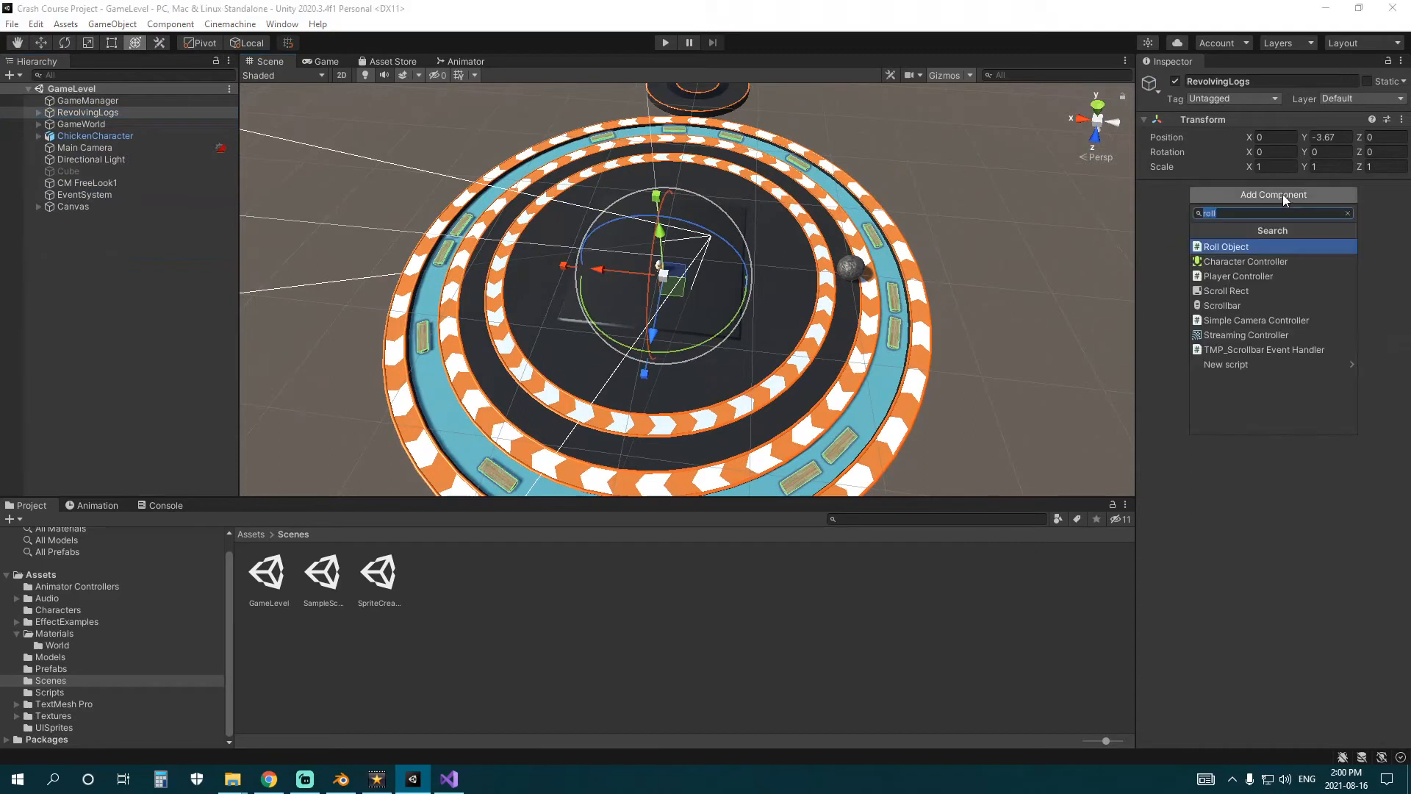
pyautogui.press('Return')
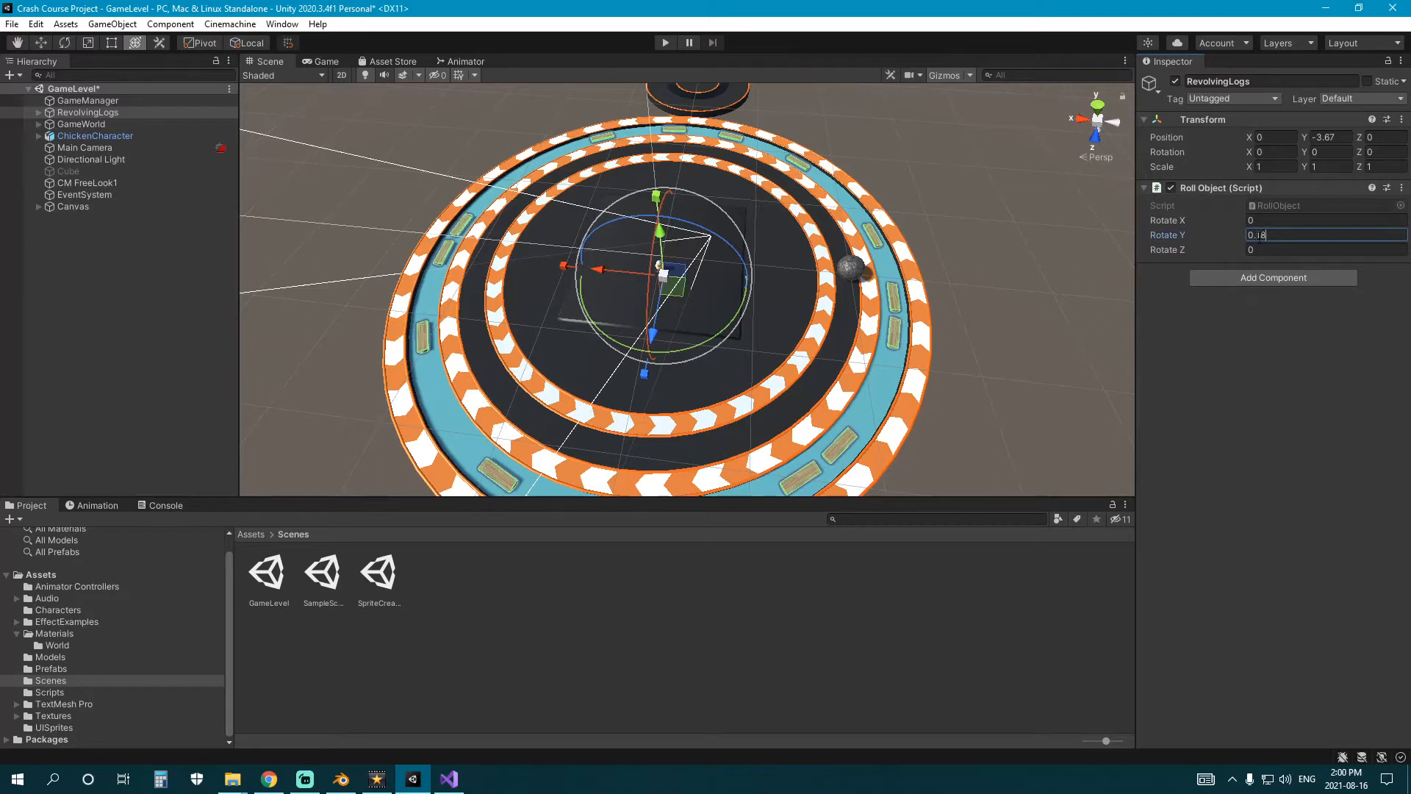
pyautogui.click(675, 609)
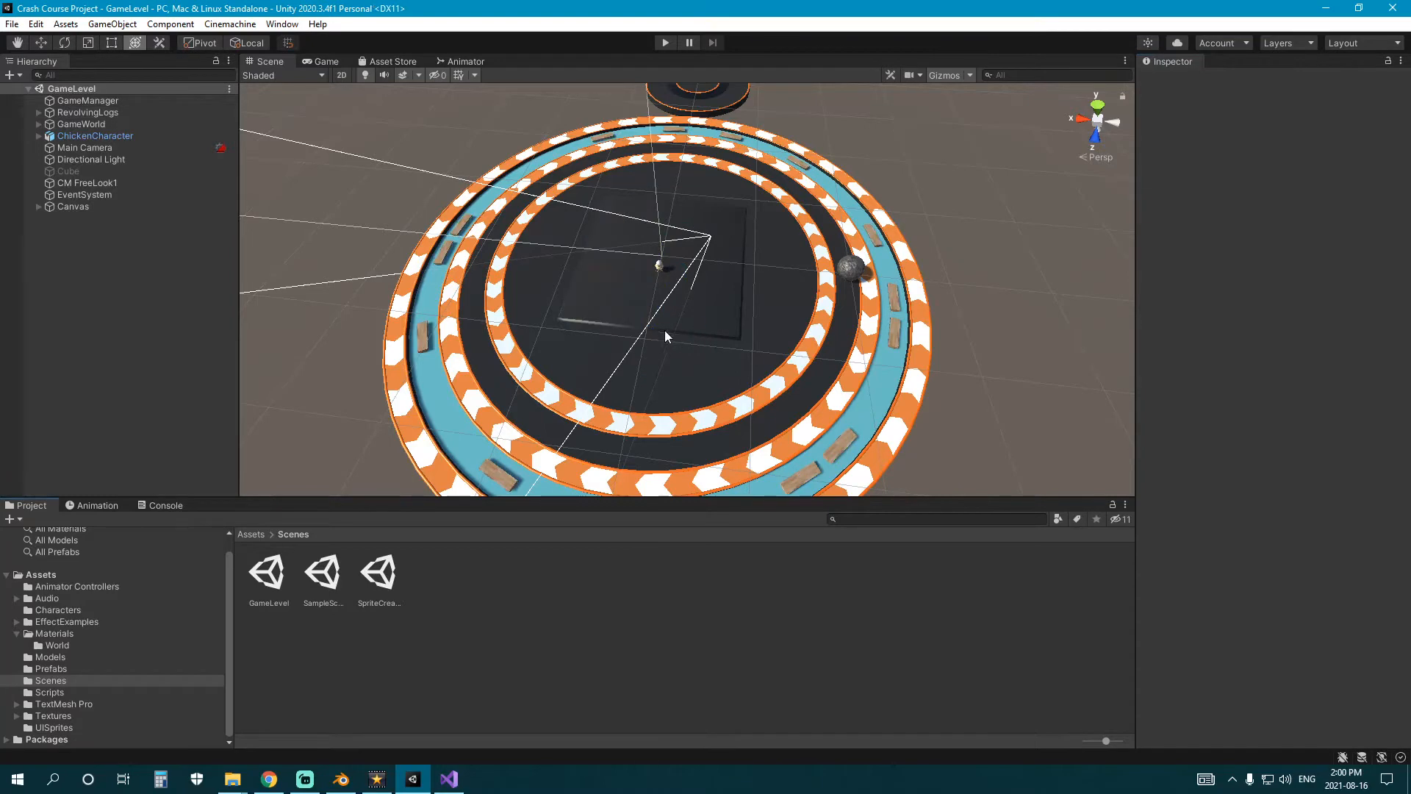
# Playtest the level by walking the chicken forward from the centre to the outer rings, and stop the game.
pyautogui.click(666, 43)
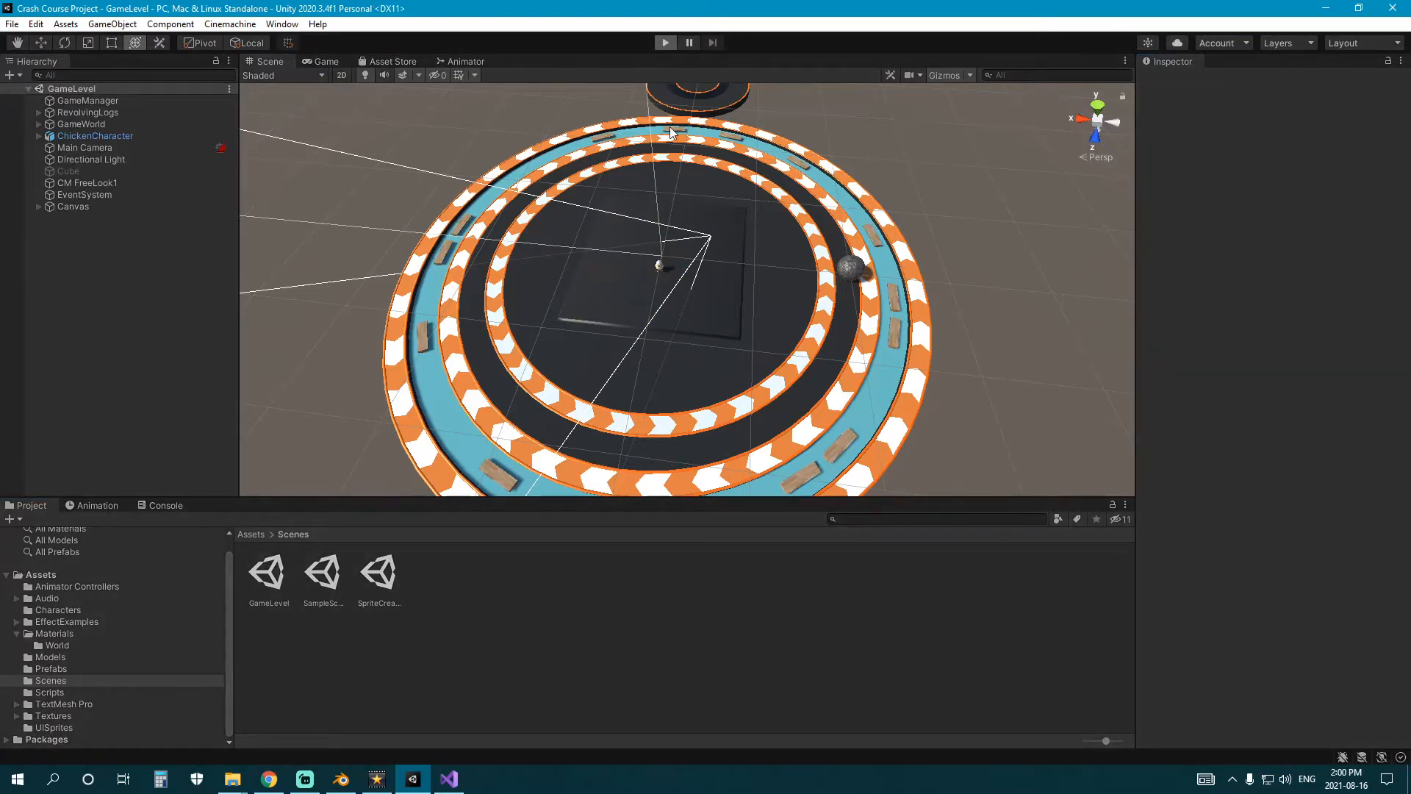
pyautogui.press('w')
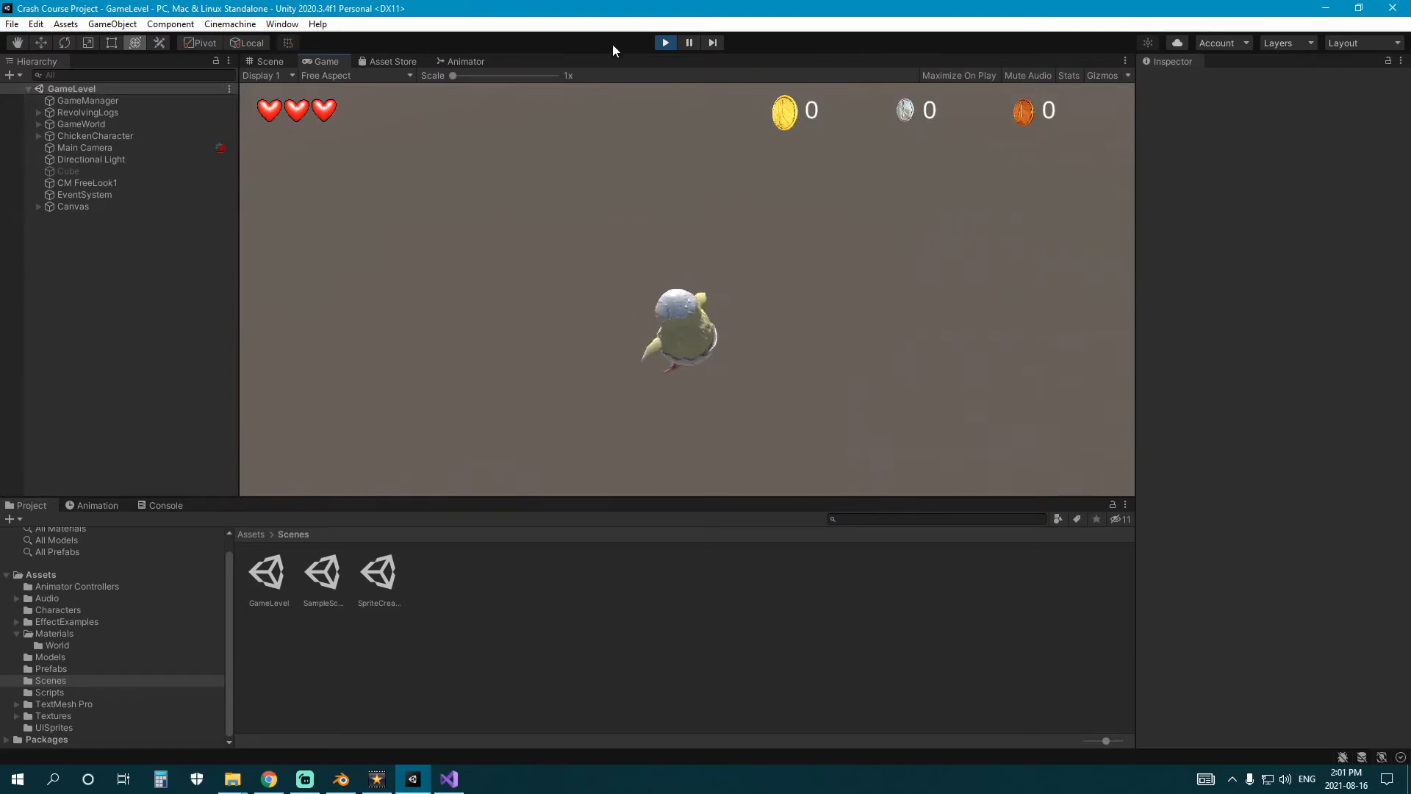
pyautogui.click(664, 42)
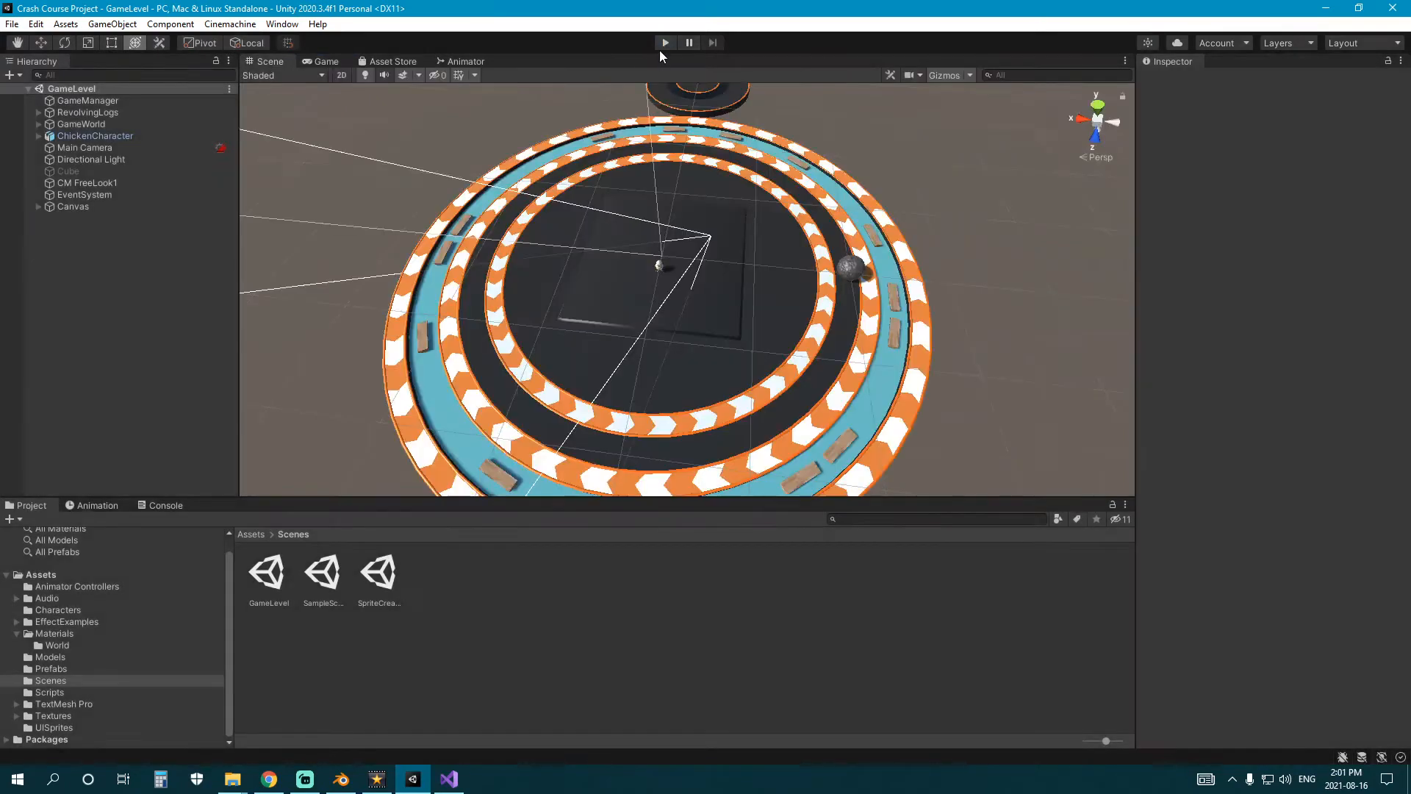
# Run the game again, take the chicken across the track onto a revolving log in the water, and stop the game.
pyautogui.click(662, 46)
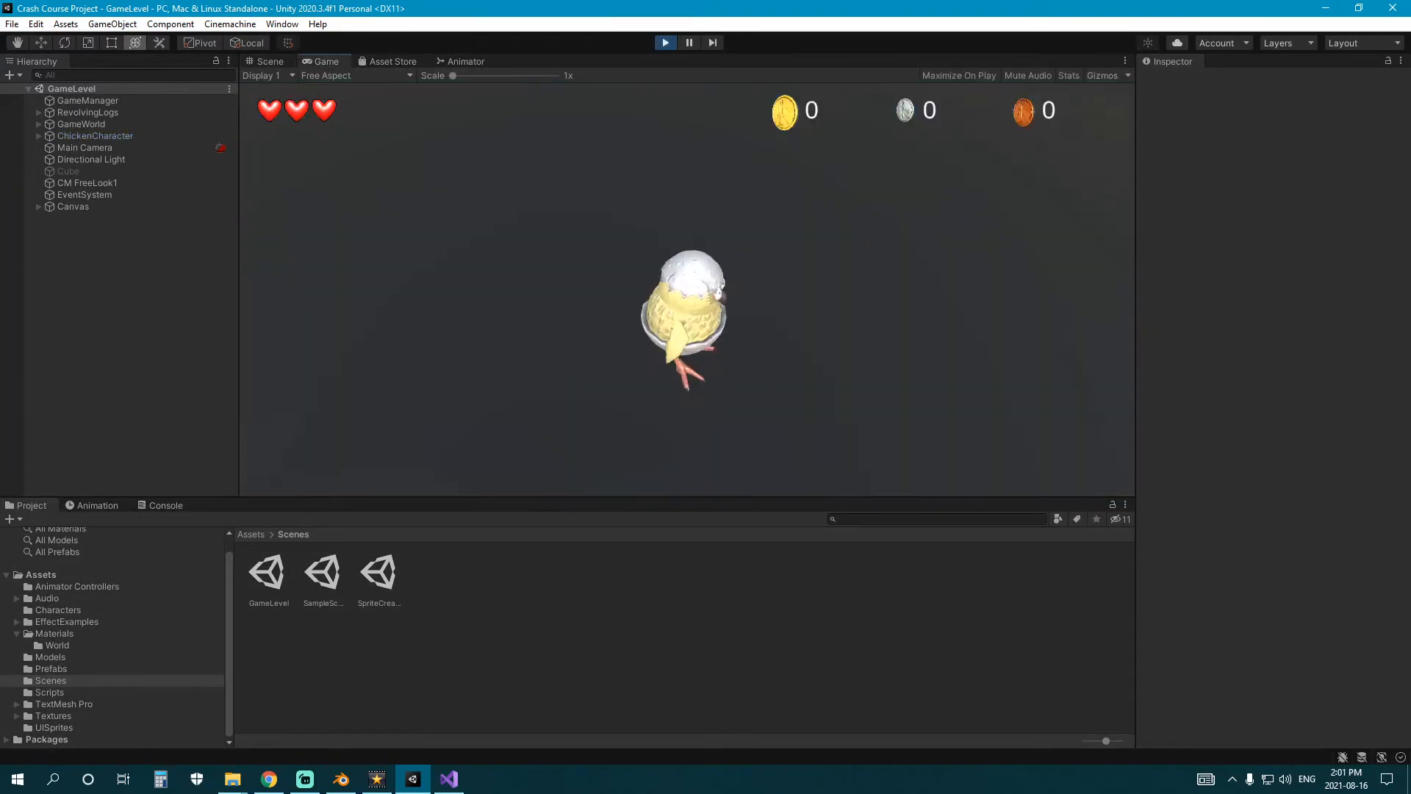
pyautogui.press('w')
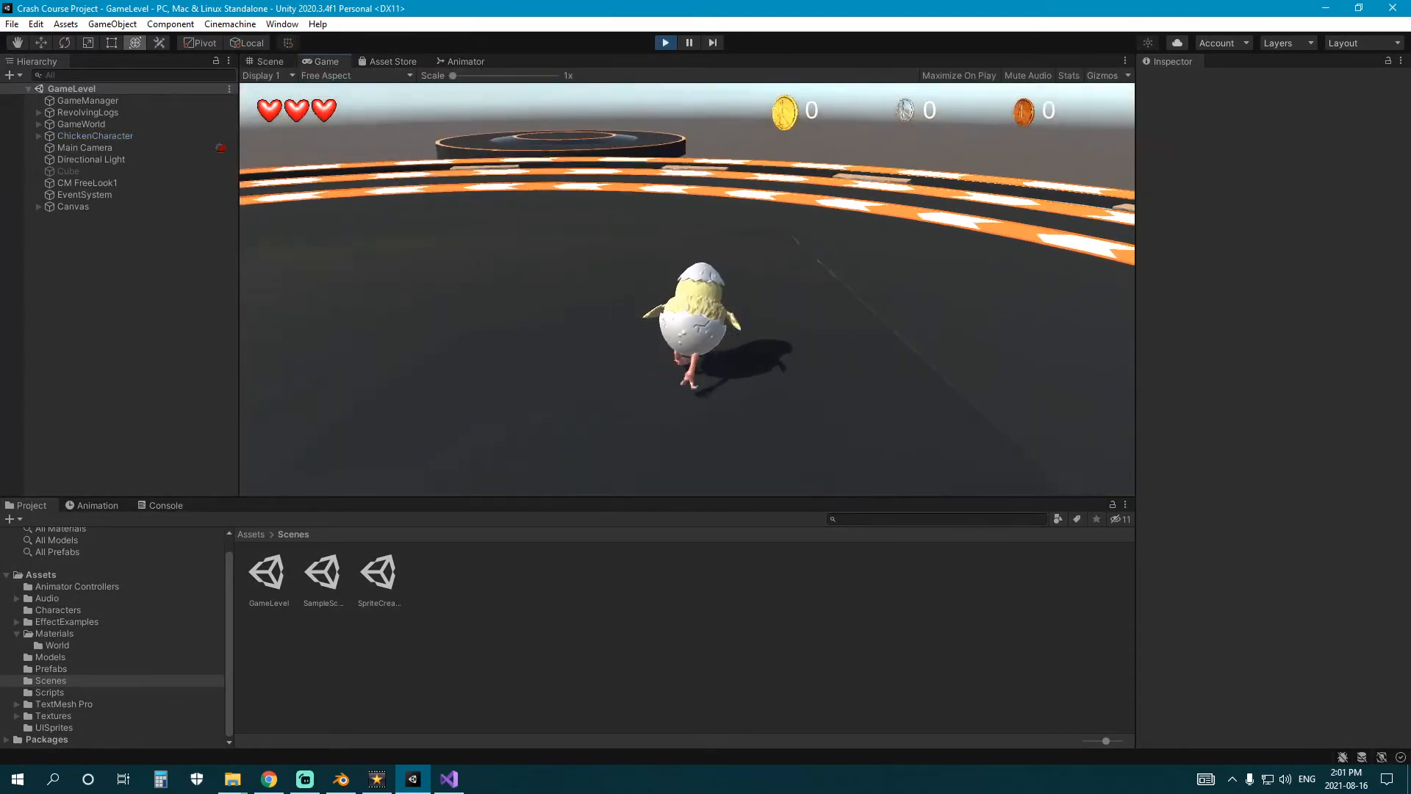
pyautogui.press('w')
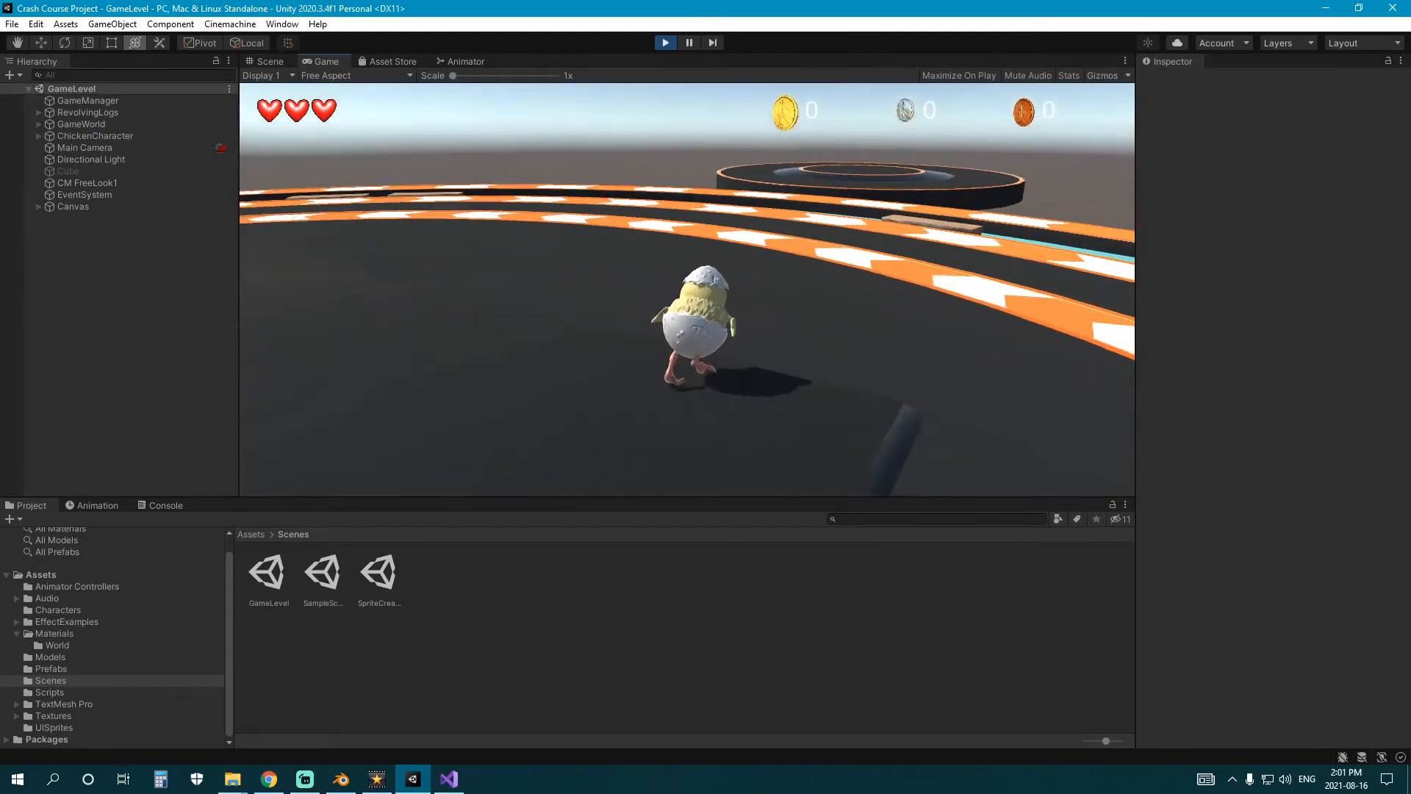
pyautogui.press('w')
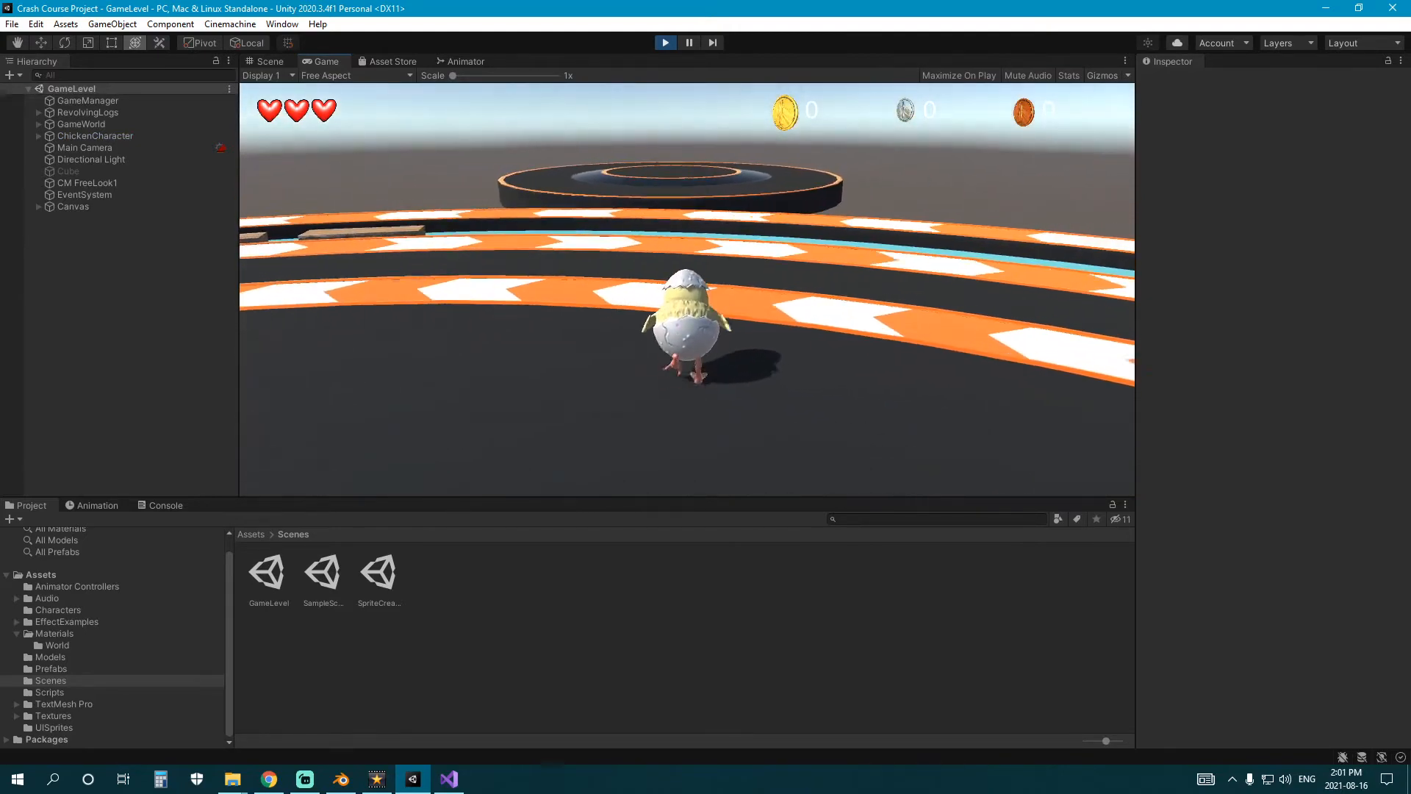
pyautogui.press('s')
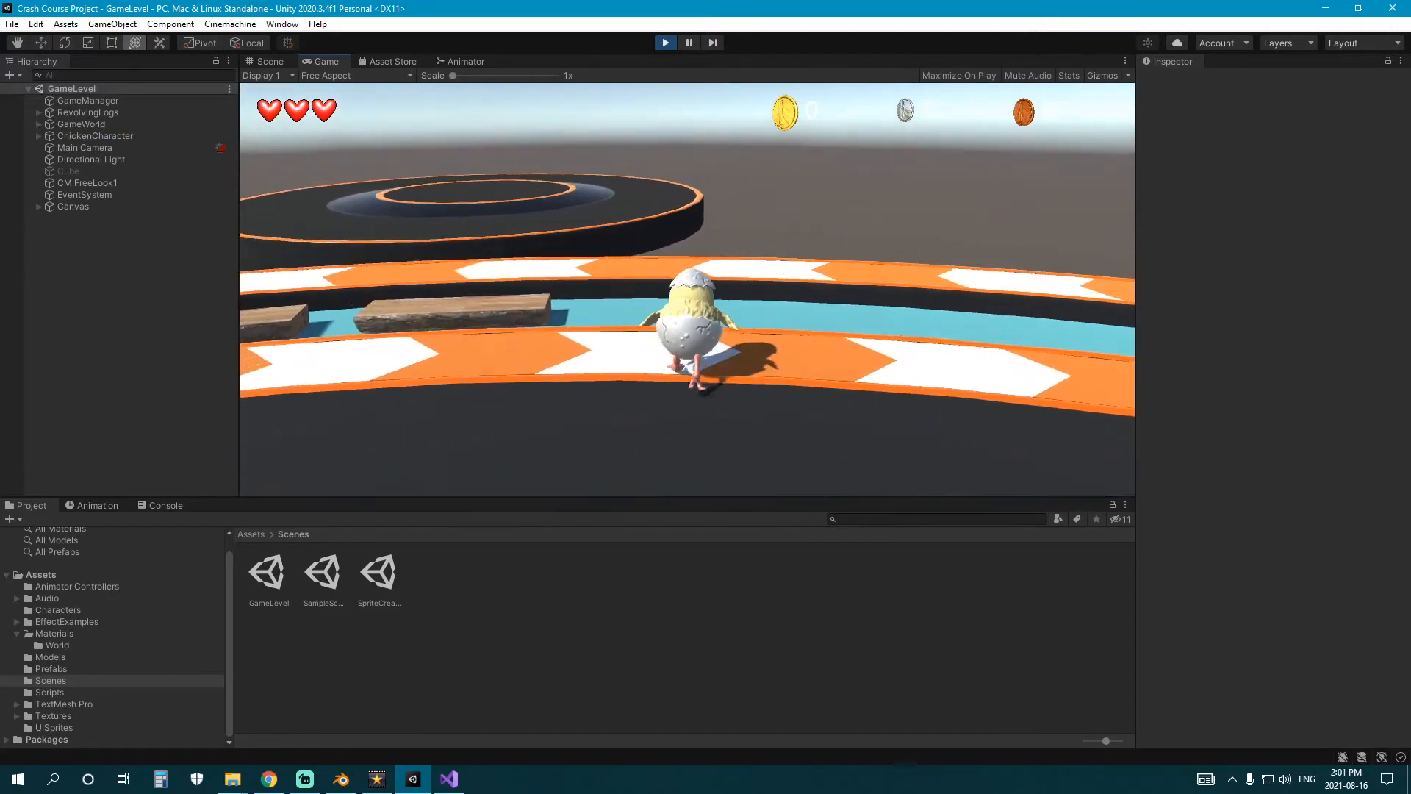
pyautogui.press('s')
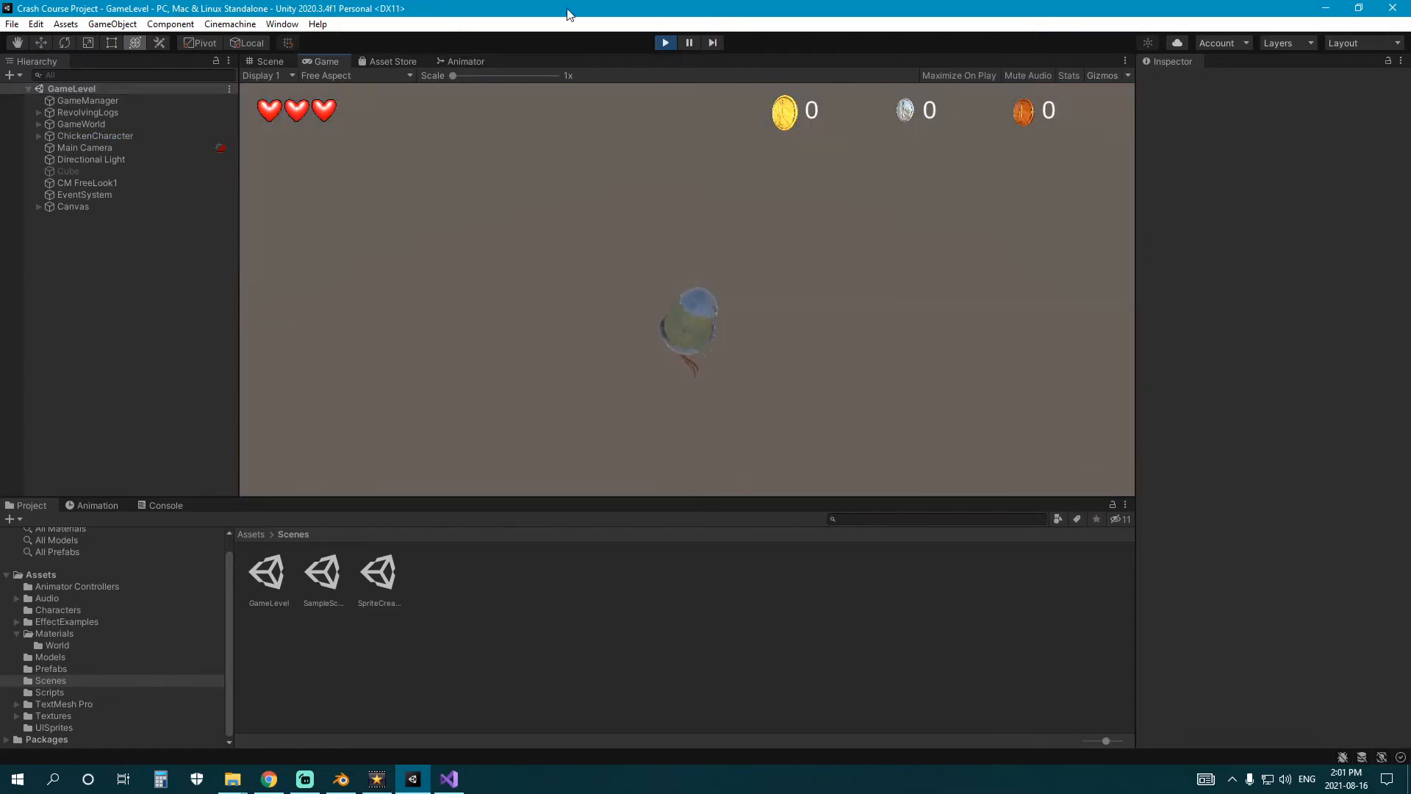
pyautogui.click(665, 42)
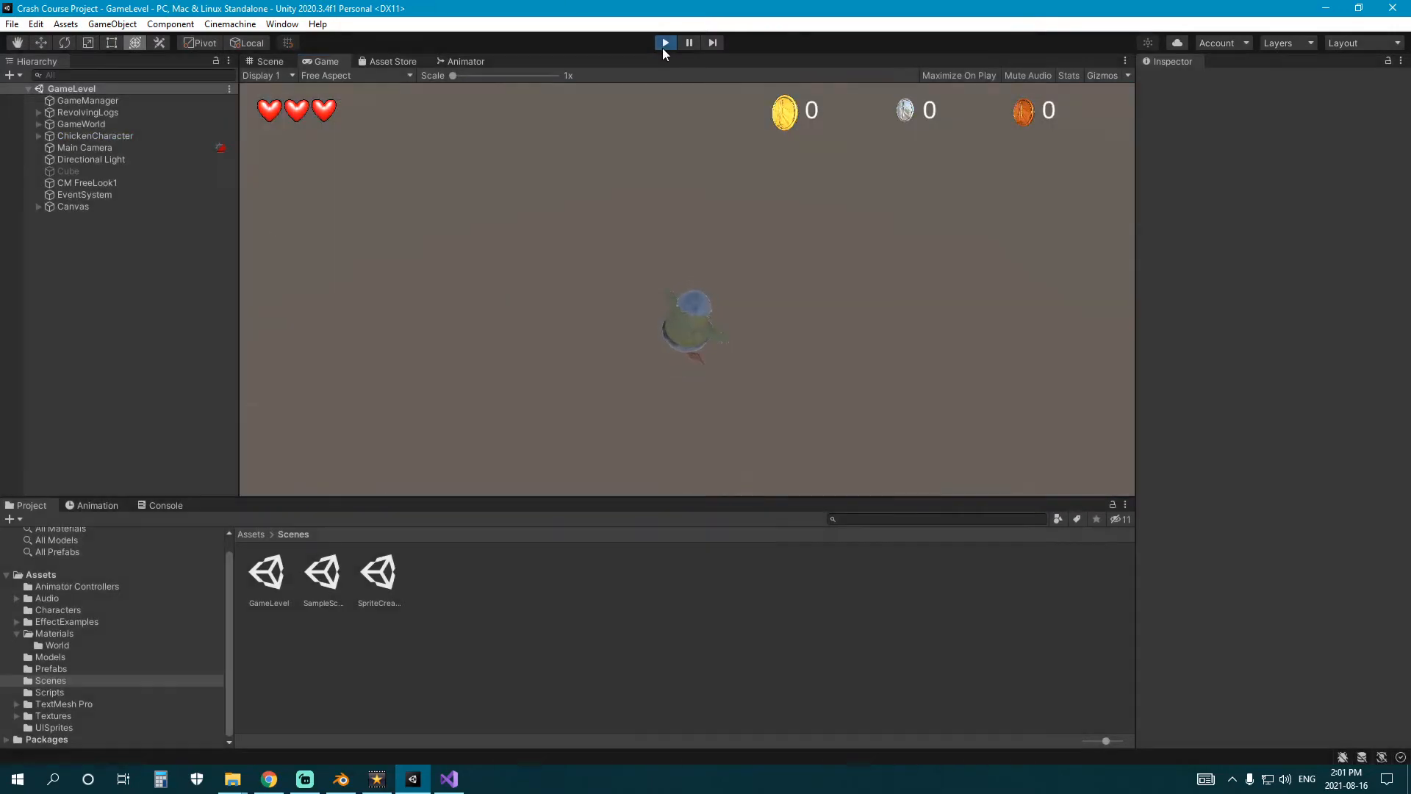
# Create a C# script named PlatformTrigger in the Scripts folder and open it in the code editor.
pyautogui.moveTo(723, 319); pyautogui.dragTo(425, 272, button='right')
pyautogui.click(91, 658)
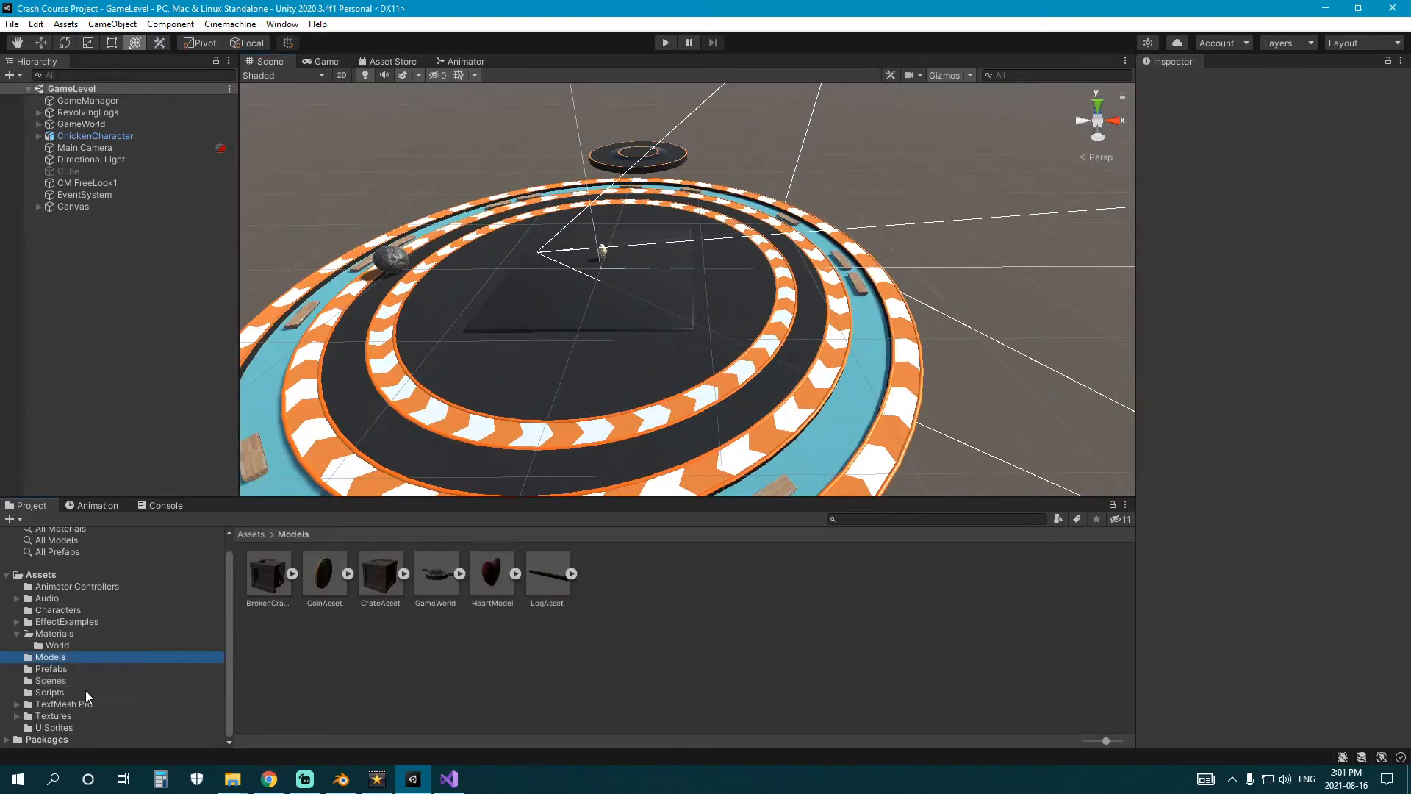
pyautogui.click(85, 692)
pyautogui.rightClick(476, 659)
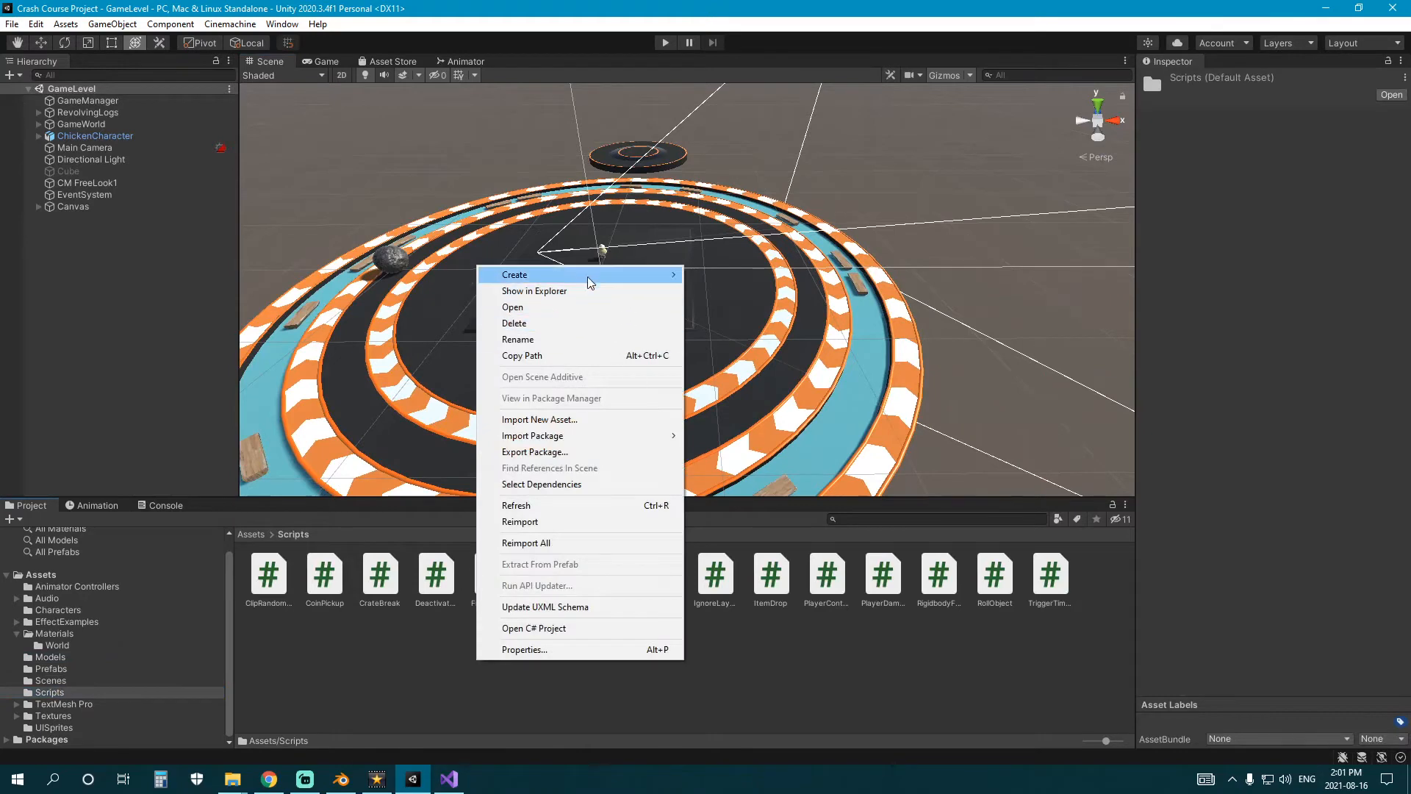
pyautogui.moveTo(584, 275)
pyautogui.click(744, 189)
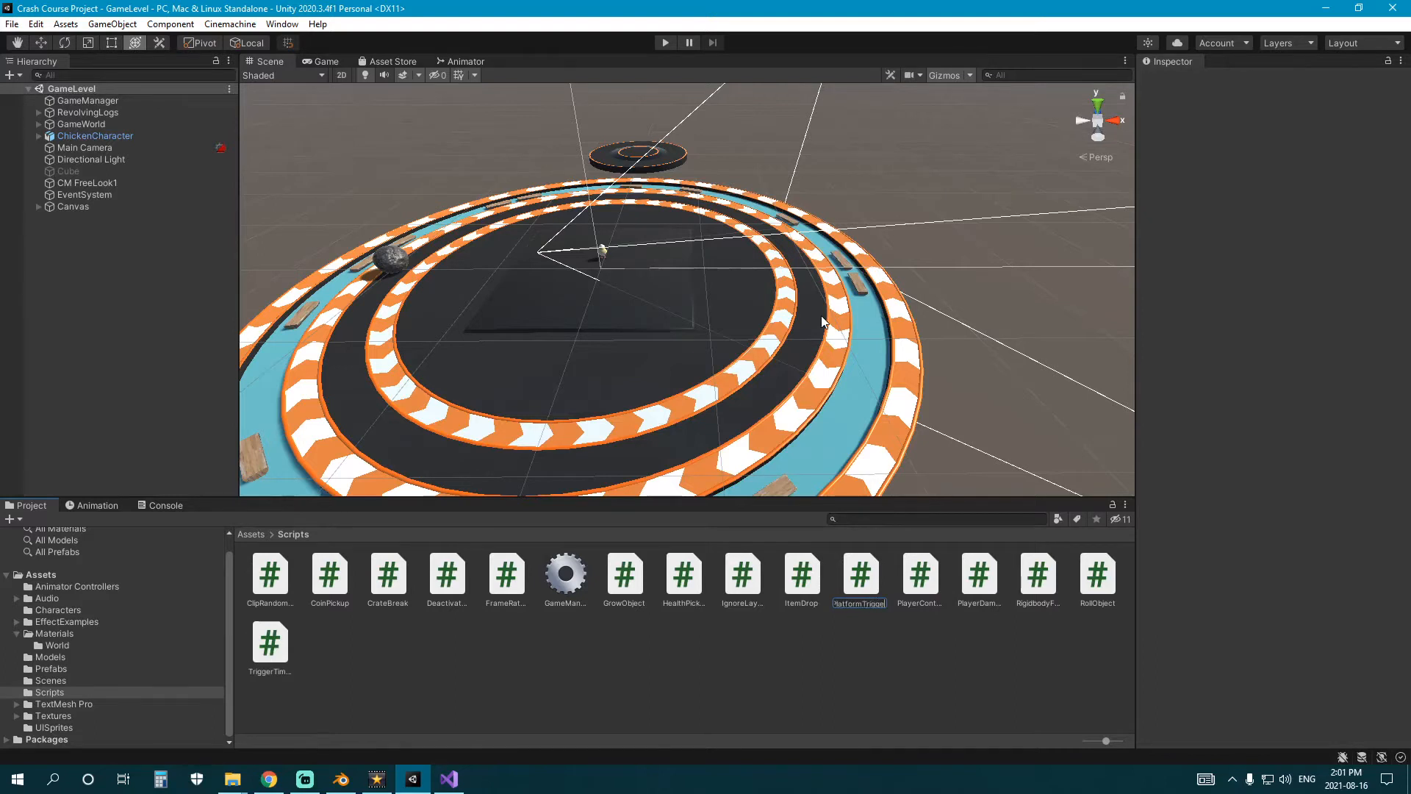
pyautogui.press('Return')
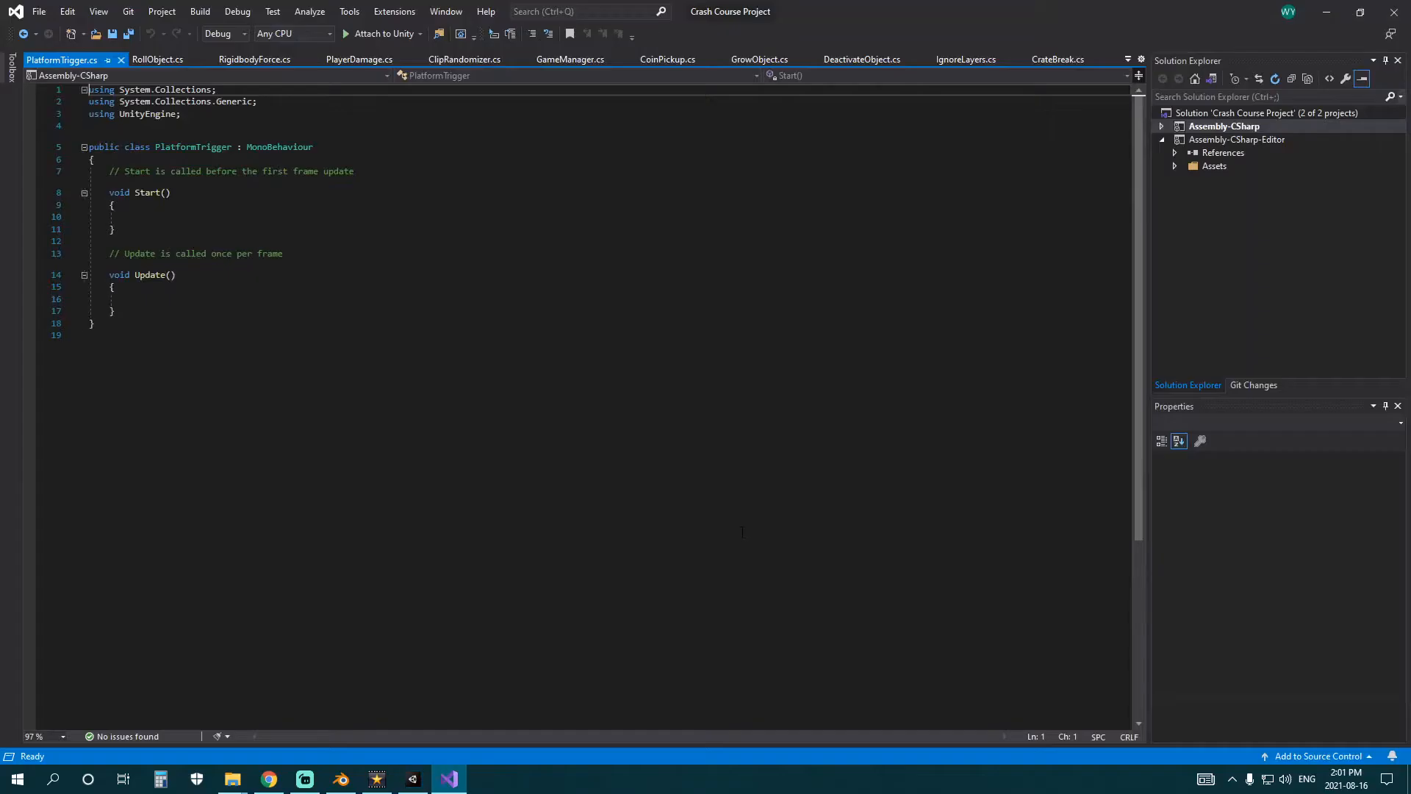
# Replace the Update method and its comment with an empty OnCollisionEnter(Collision collision) method, and save the script.
pyautogui.moveTo(143, 310); pyautogui.dragTo(42, 245)
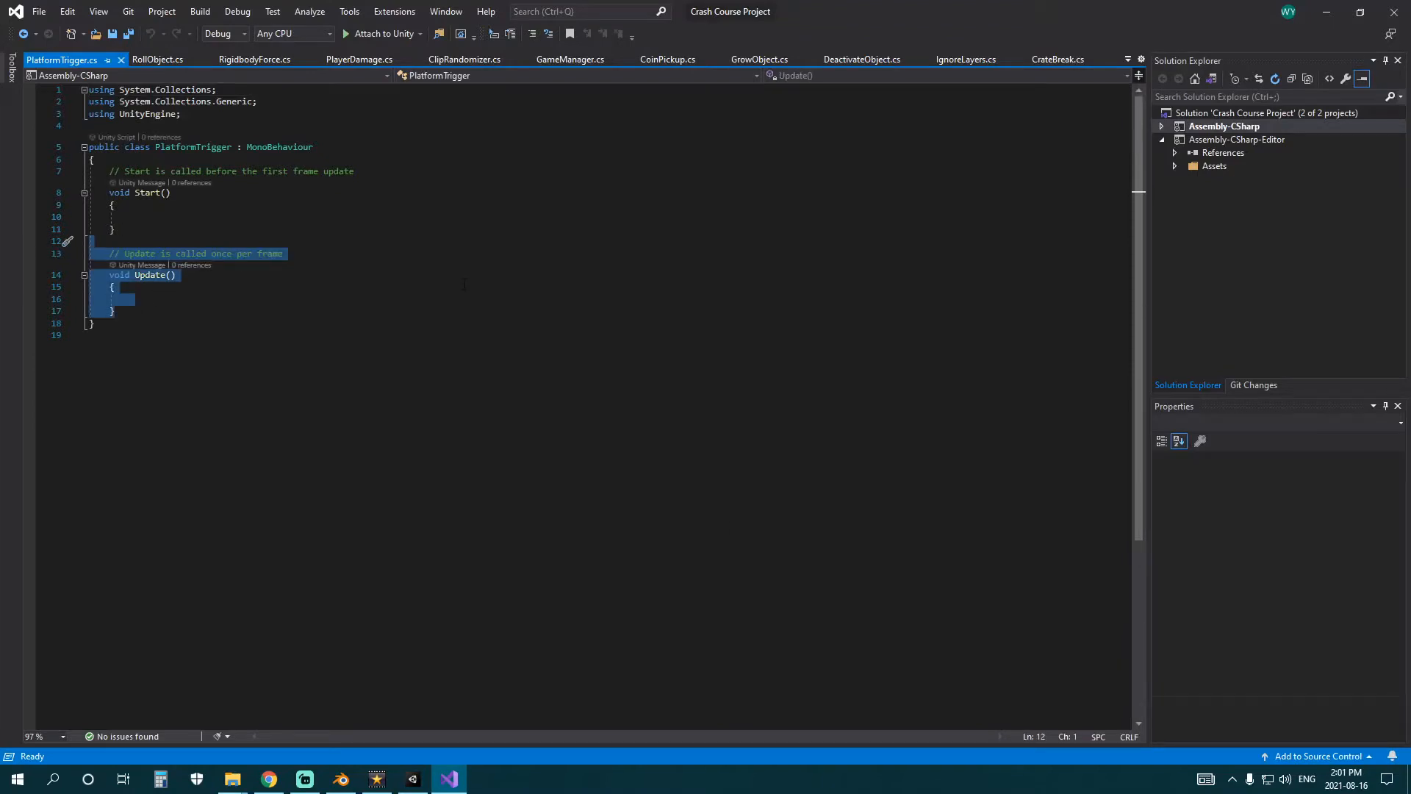
pyautogui.write('void OnTrig')
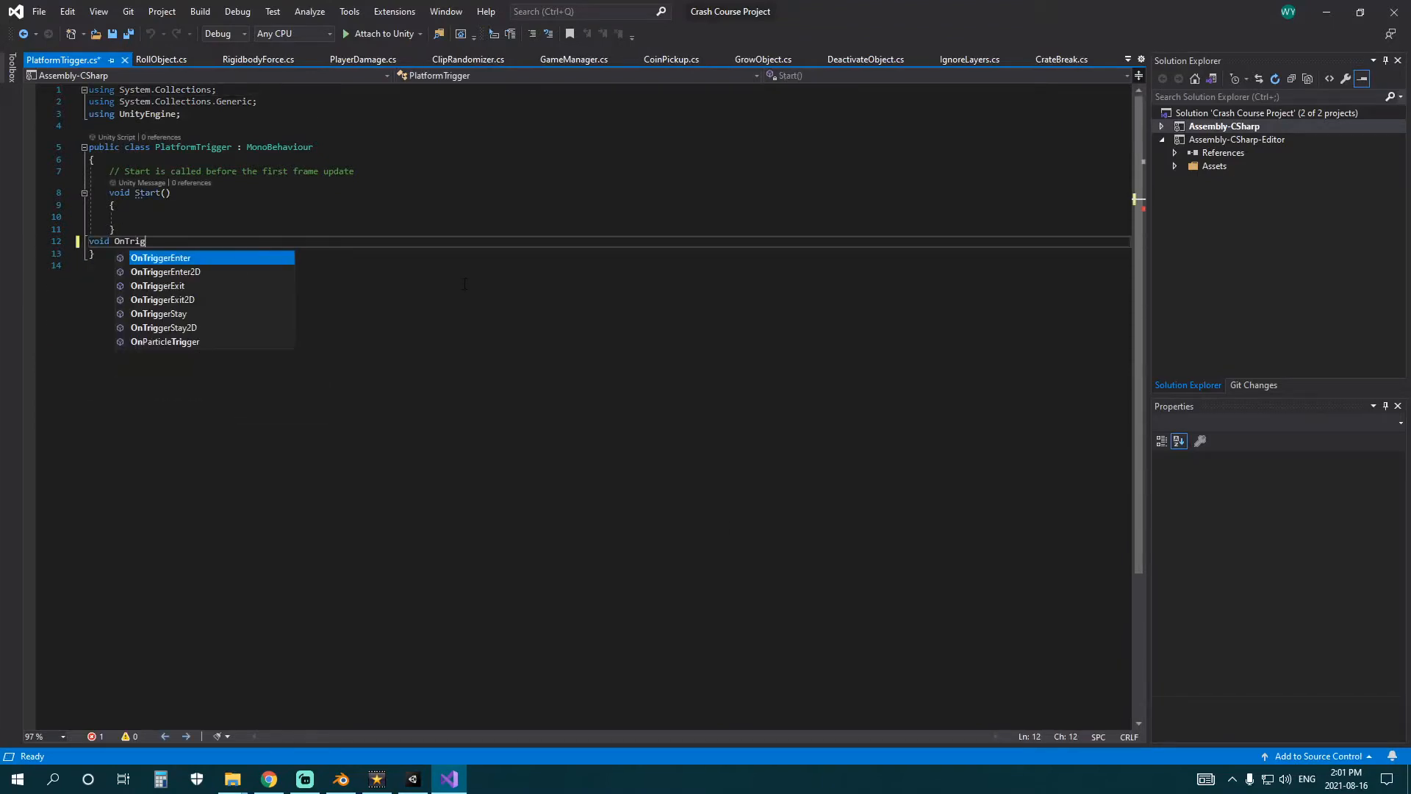
pyautogui.write('gereNTE')
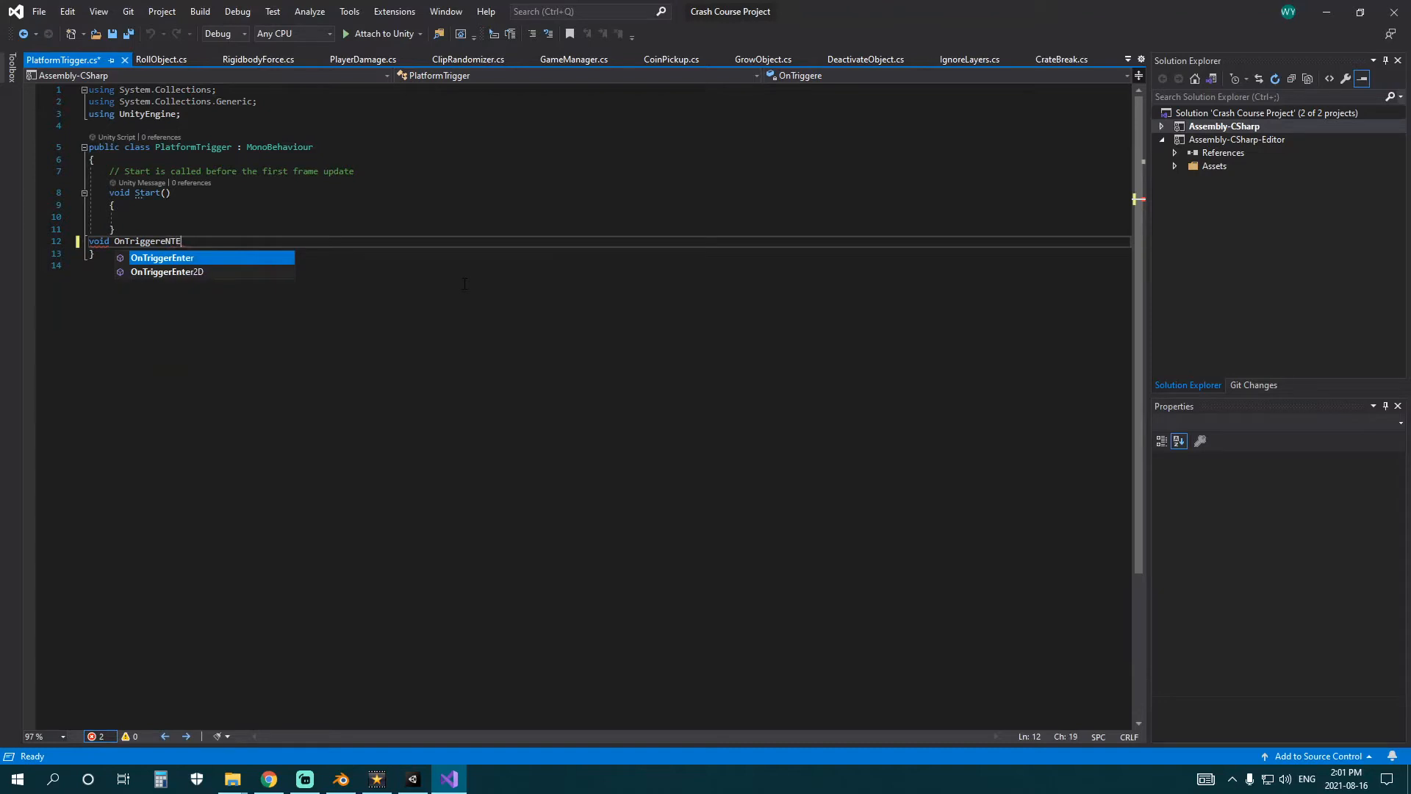
pyautogui.press('BackSpace')
pyautogui.press('BackSpace')
pyautogui.press('BackSpace')
pyautogui.press('BackSpace')
pyautogui.press('BackSpace')
pyautogui.press('BackSpace')
pyautogui.press('BackSpace')
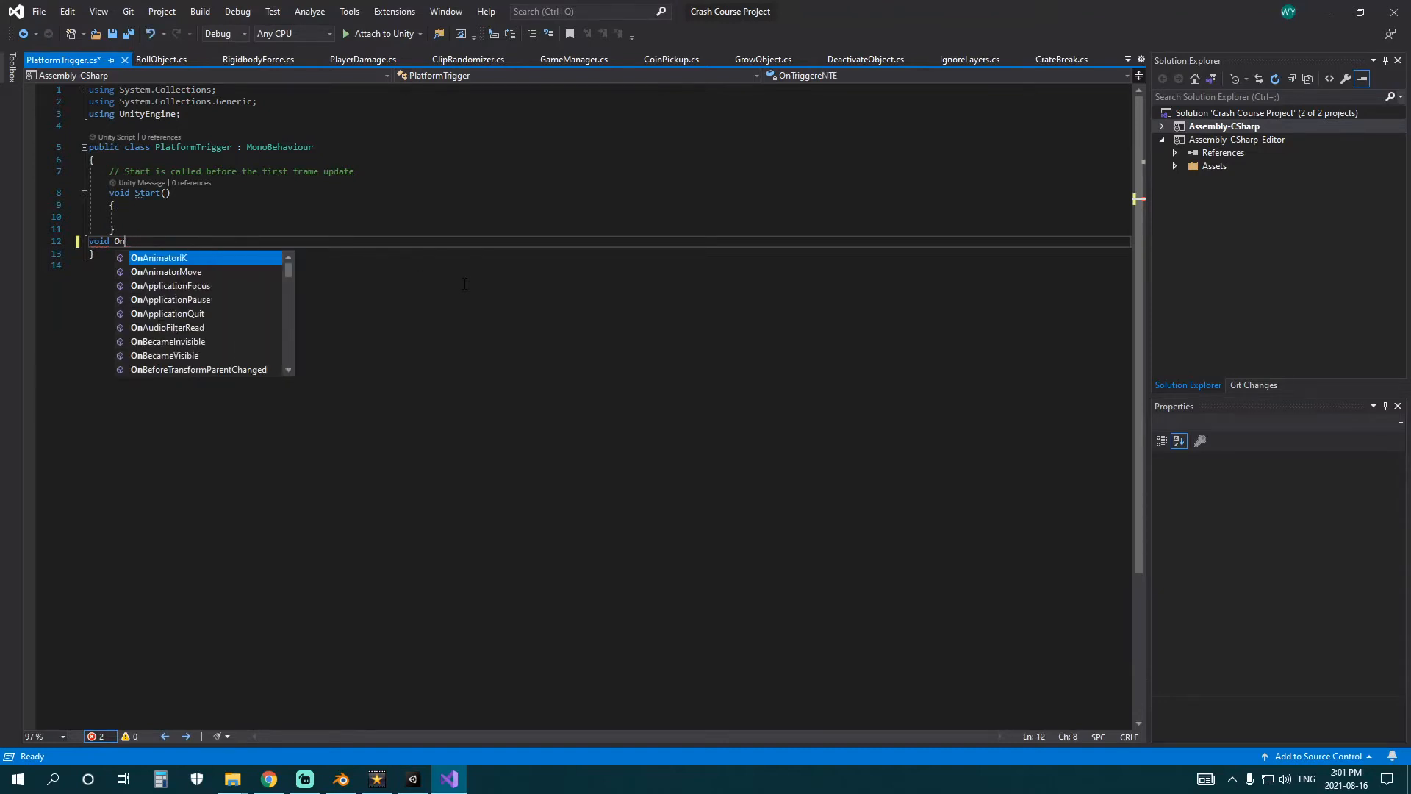
pyautogui.write('CollisionE')
pyautogui.press('Return')
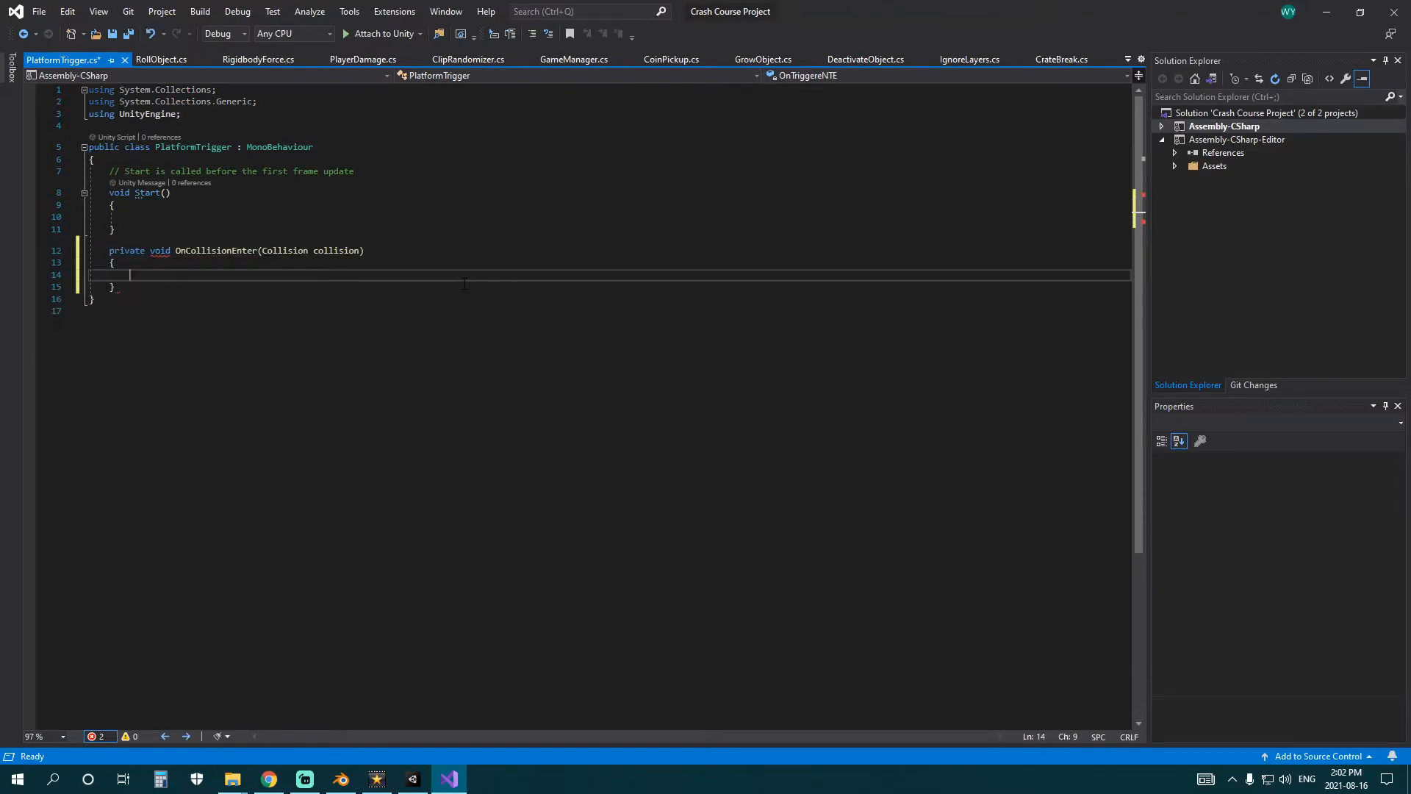
pyautogui.click(464, 284)
pyautogui.hotkey('ctrl', 's')
# Delete the comment line above the Start method in the PlatformTrigger script and save it.
pyautogui.moveTo(458, 232); pyautogui.dragTo(34, 184)
pyautogui.click(454, 204)
pyautogui.click(412, 161)
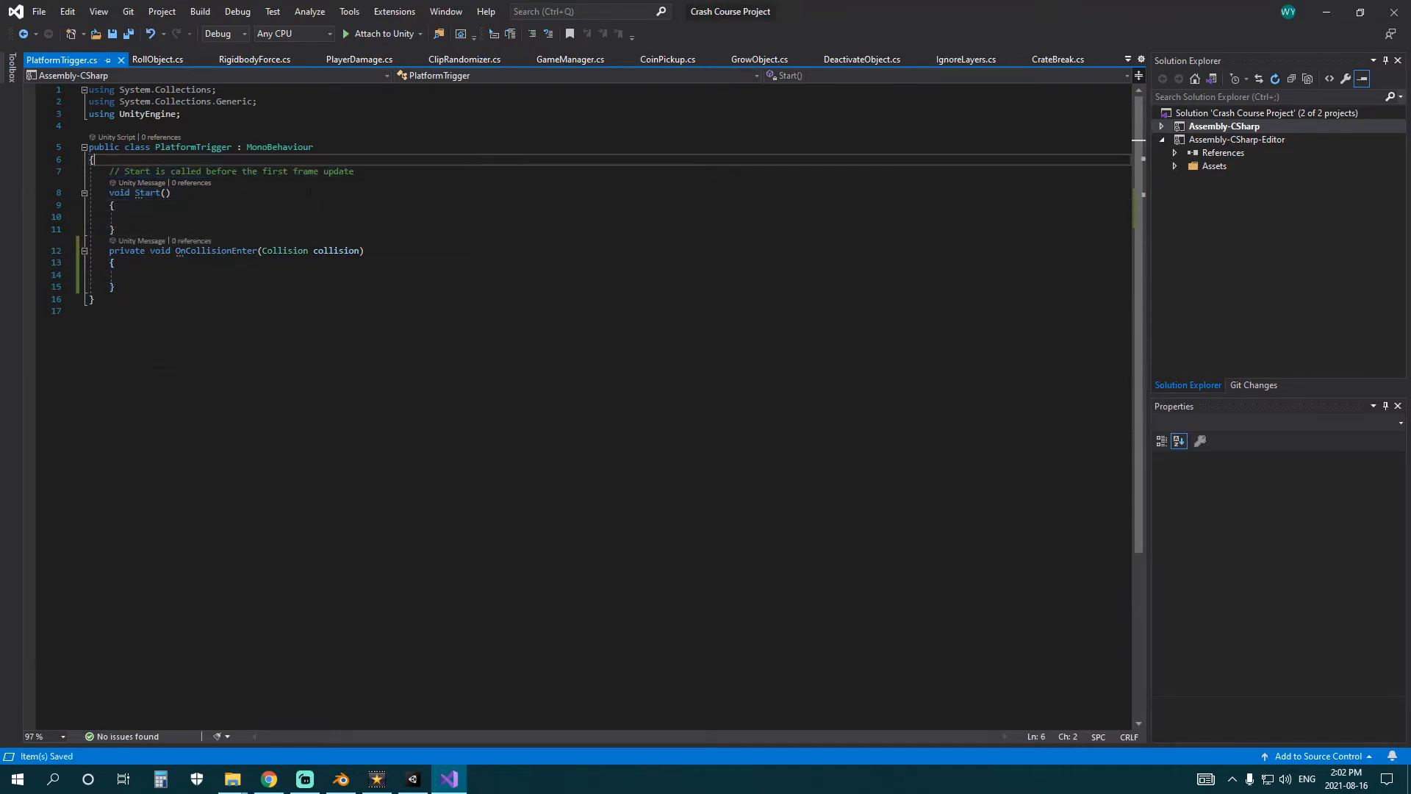
pyautogui.moveTo(400, 172); pyautogui.dragTo(59, 174)
pyautogui.press('BackSpace')
pyautogui.press('BackSpace')
pyautogui.hotkey('ctrl', 's')
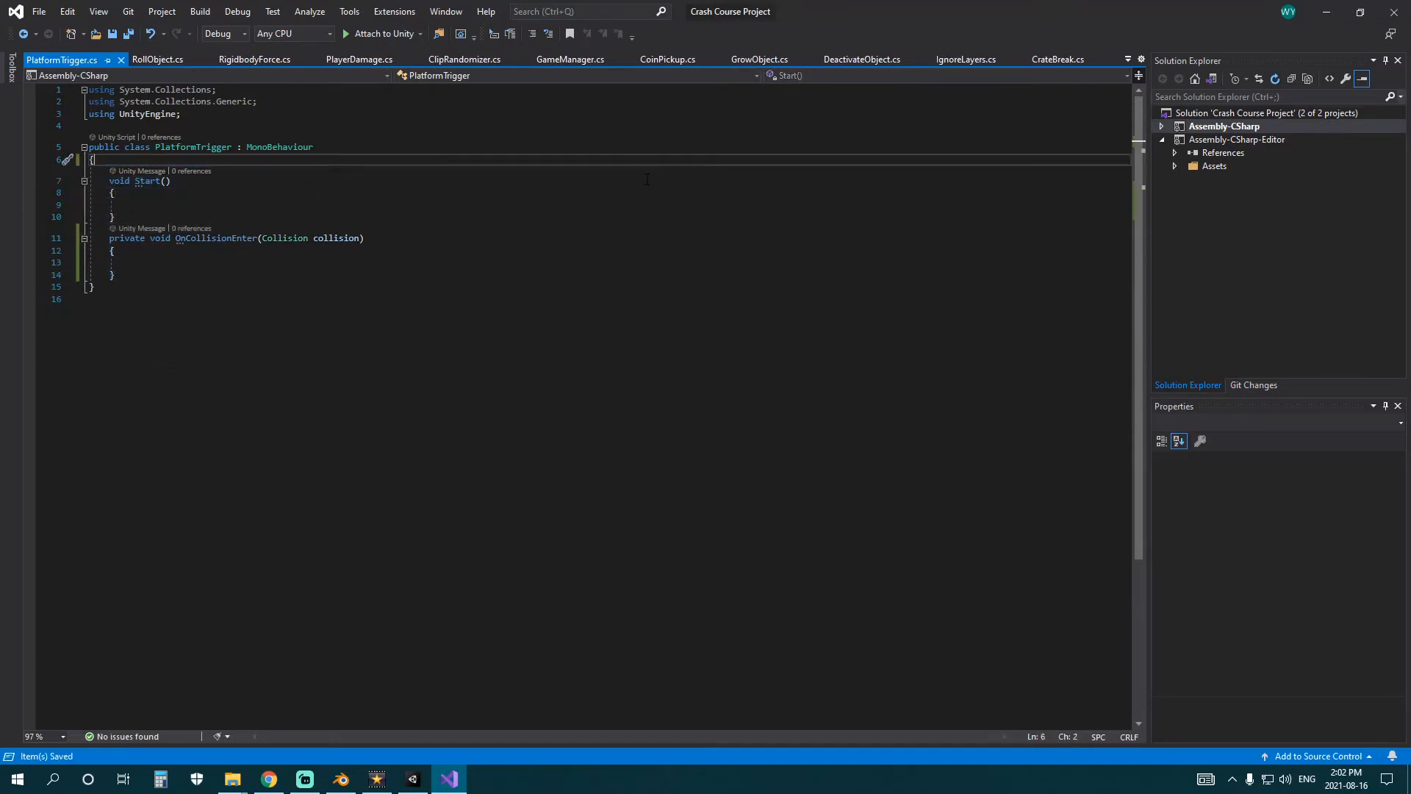
pyautogui.click(478, 192)
pyautogui.click(420, 217)
pyautogui.click(412, 206)
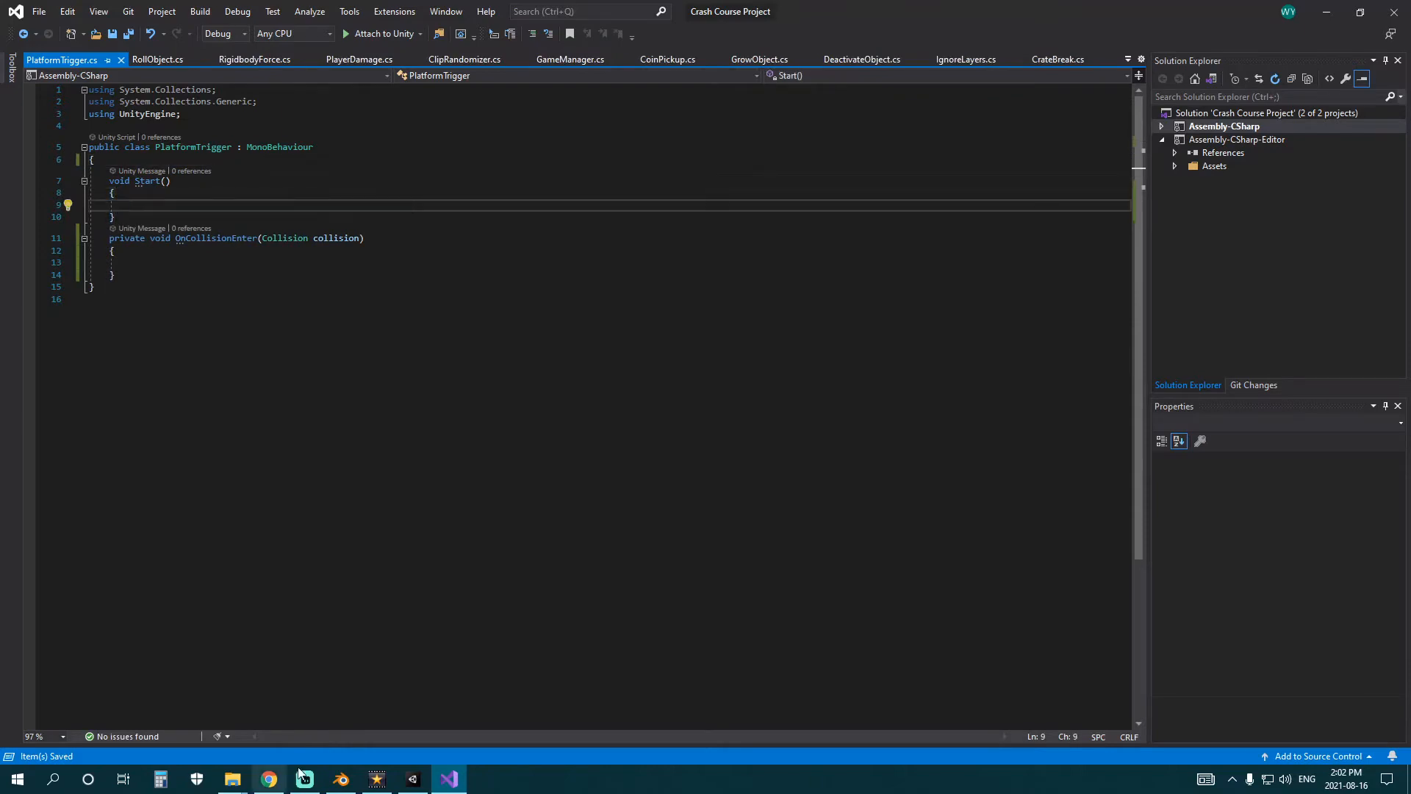
# Switch to Unity and check which tag is assigned to ChickenCharacter.
pyautogui.click(412, 779)
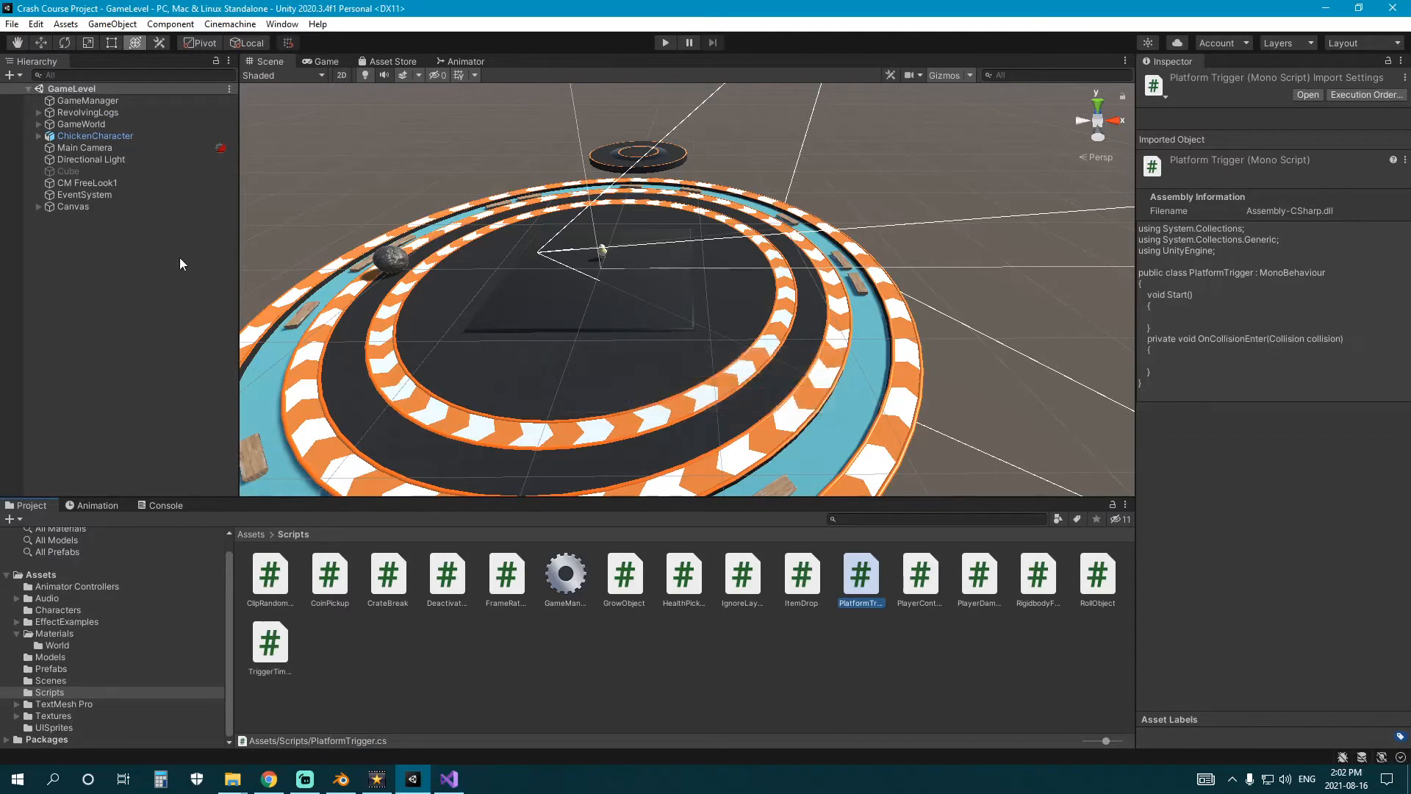
pyautogui.click(199, 137)
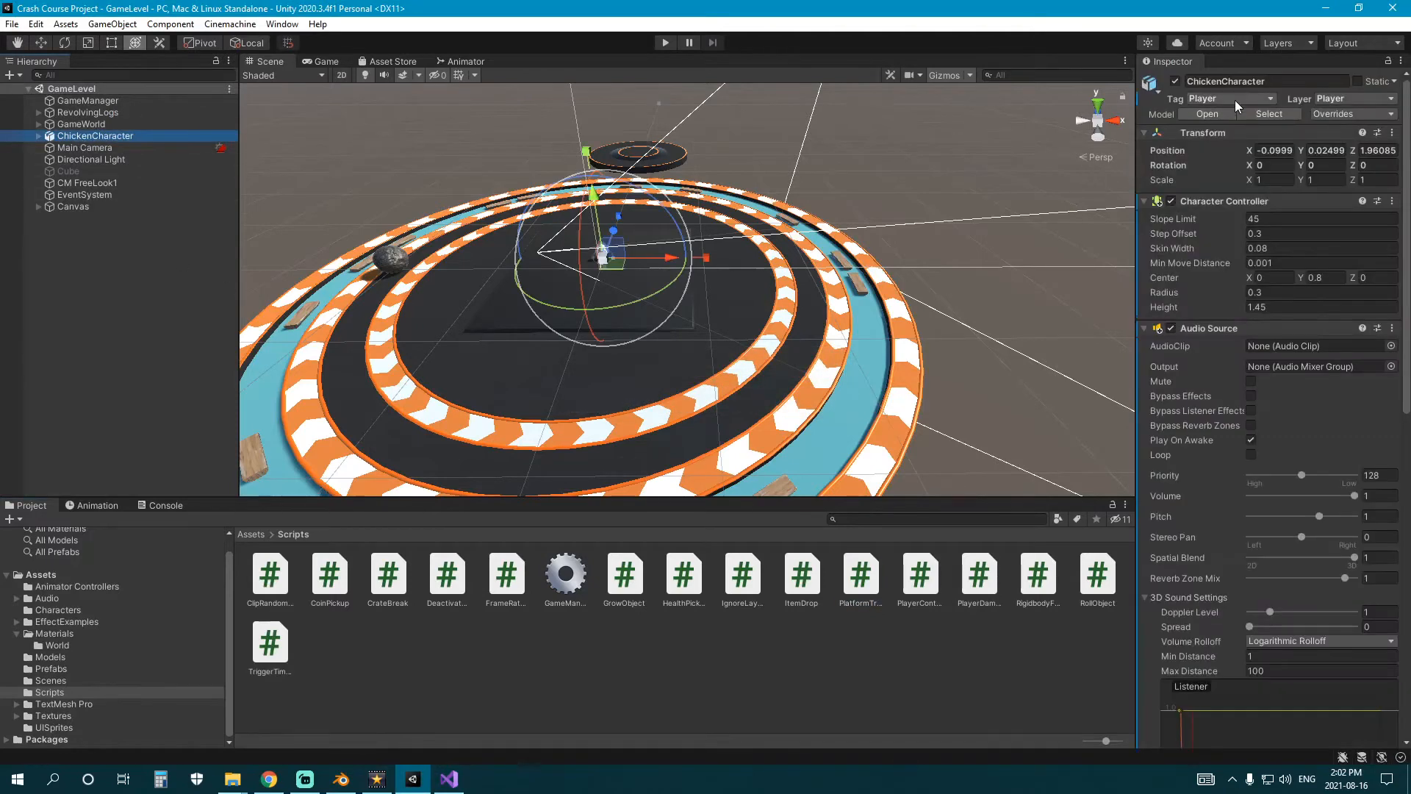
pyautogui.moveTo(697, 339); pyautogui.dragTo(703, 296, button='right')
pyautogui.press('f')
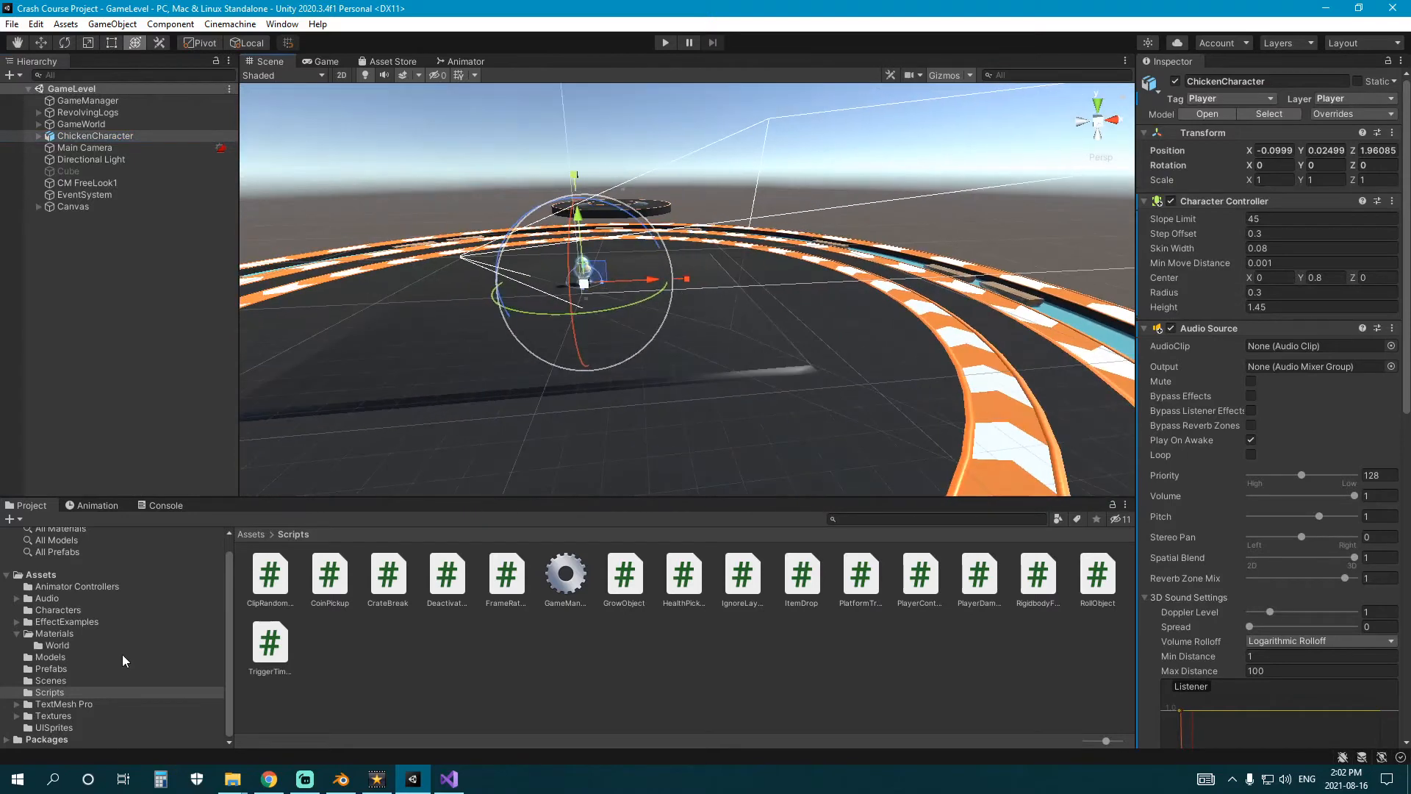
# Open the CrateAsset prefab and compare its tag and layer with those of the GoldCoinAsset prefab.
pyautogui.click(84, 680)
pyautogui.click(81, 669)
pyautogui.click(376, 628)
pyautogui.click(398, 578)
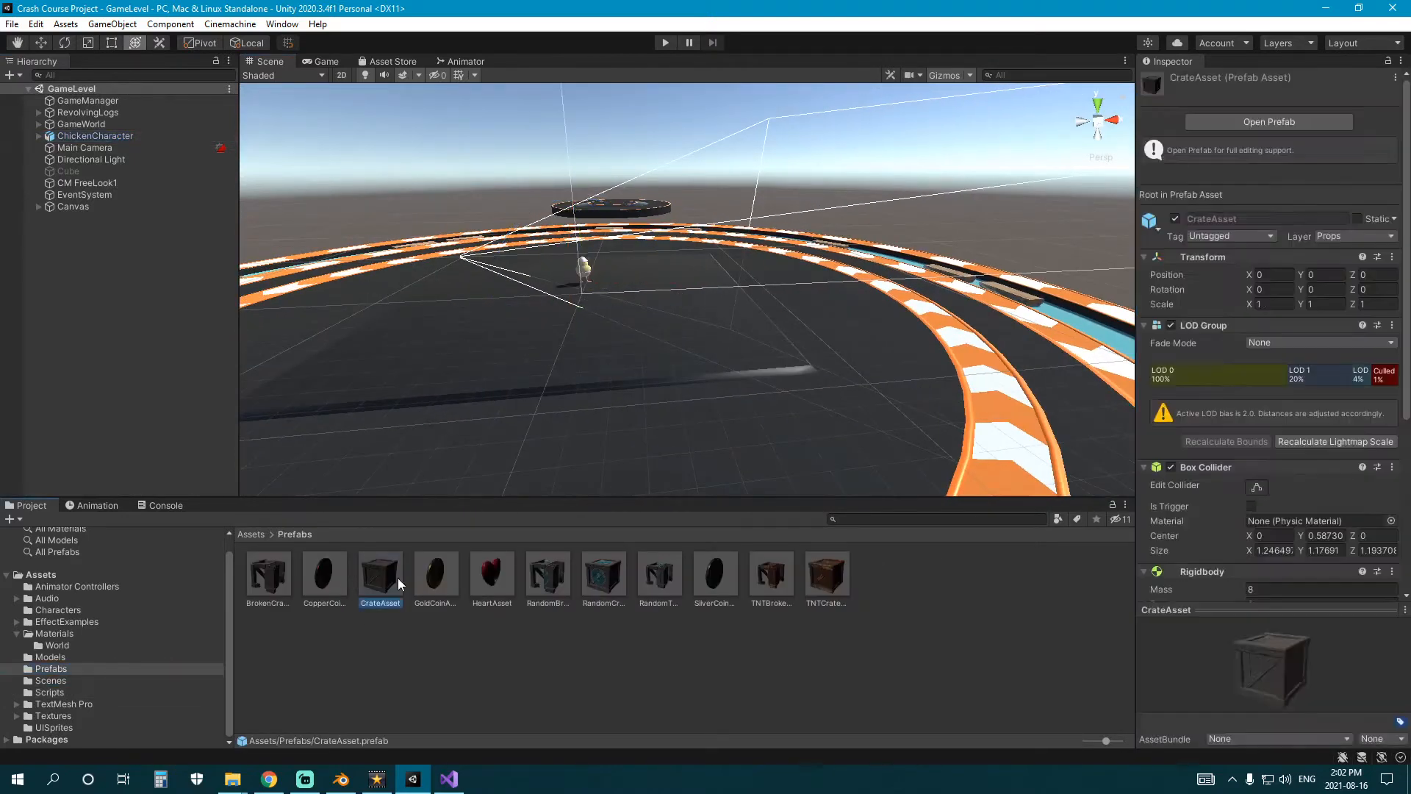
pyautogui.doubleClick(398, 577)
pyautogui.click(442, 585)
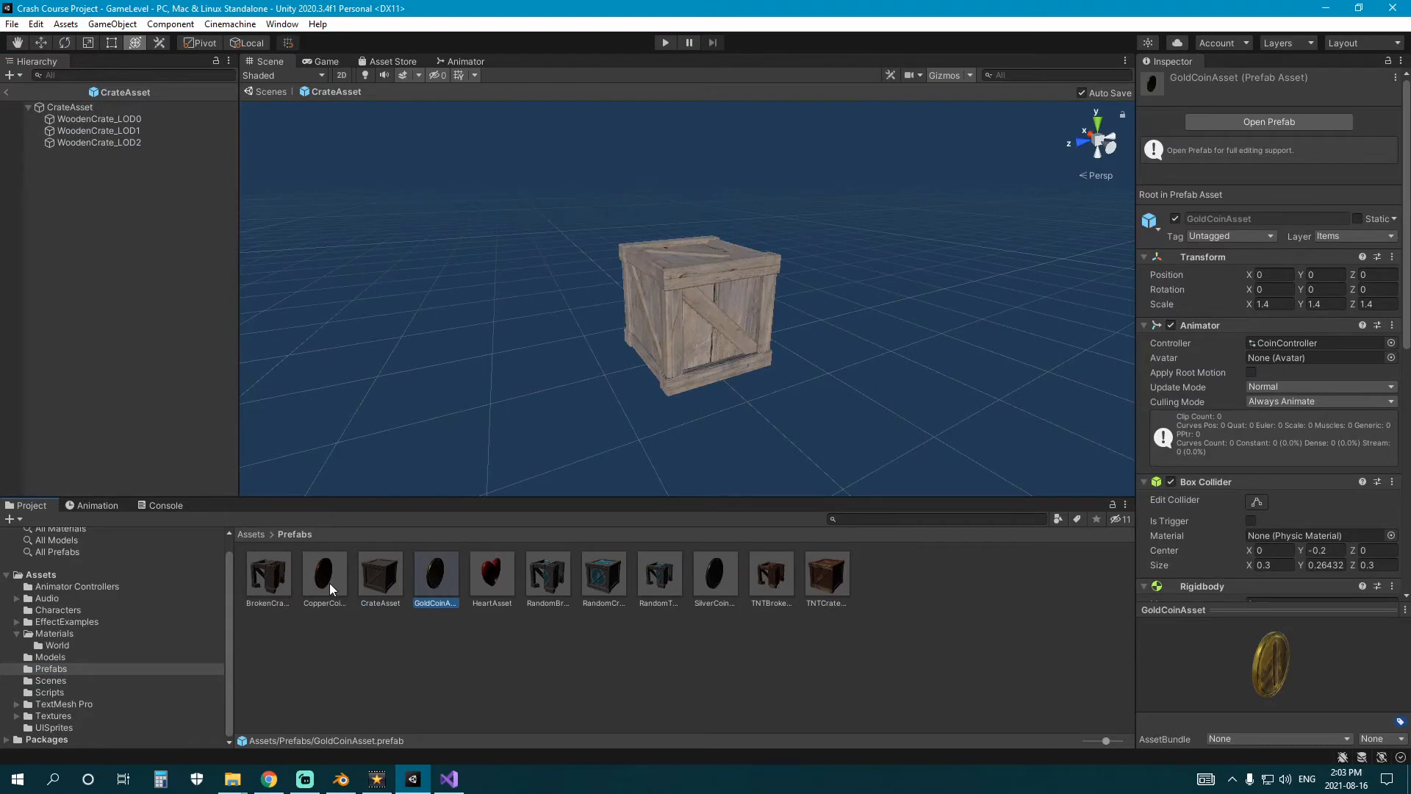
pyautogui.click(441, 586)
pyautogui.click(375, 584)
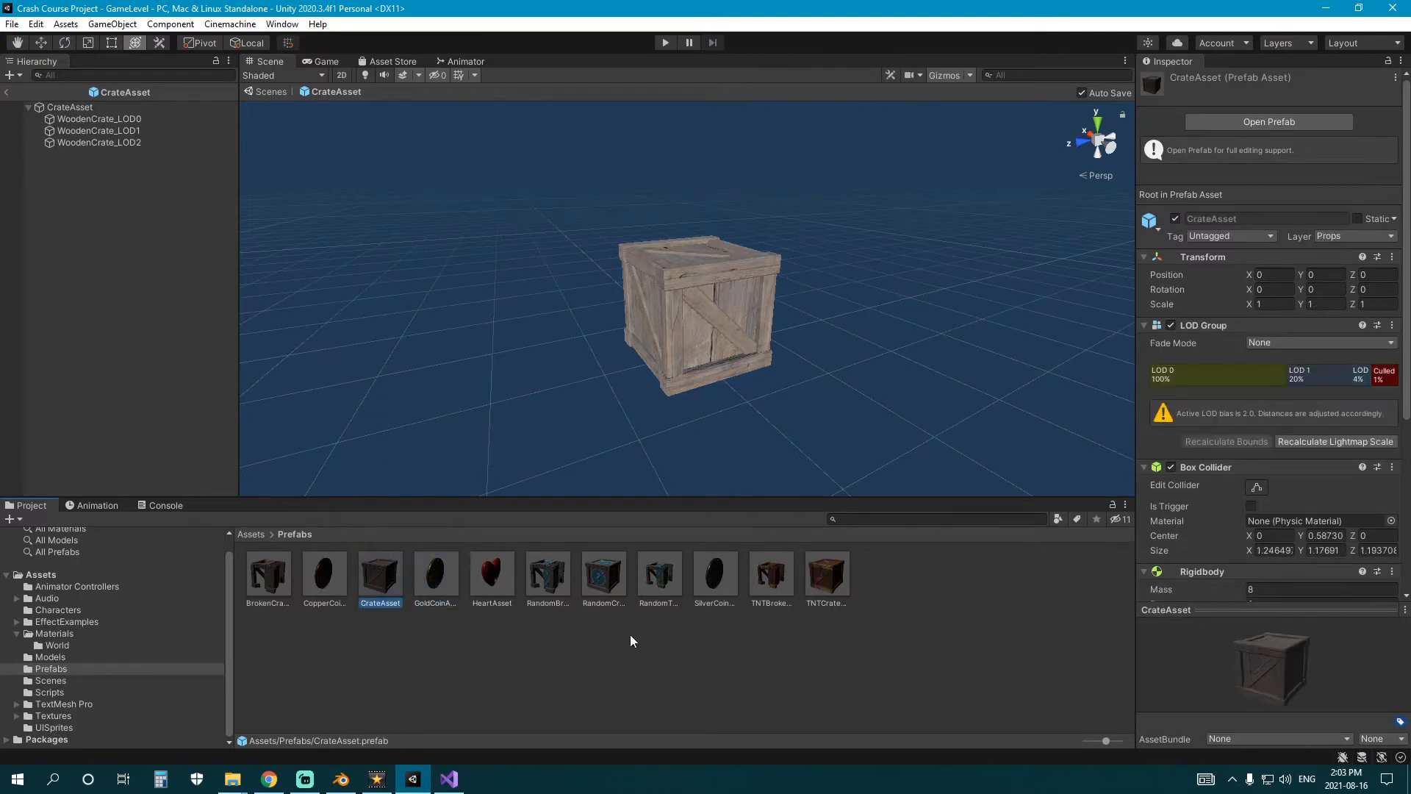
pyautogui.click(451, 588)
pyautogui.click(373, 577)
# Add a new tag named Prop to the project's tag list.
pyautogui.click(1234, 236)
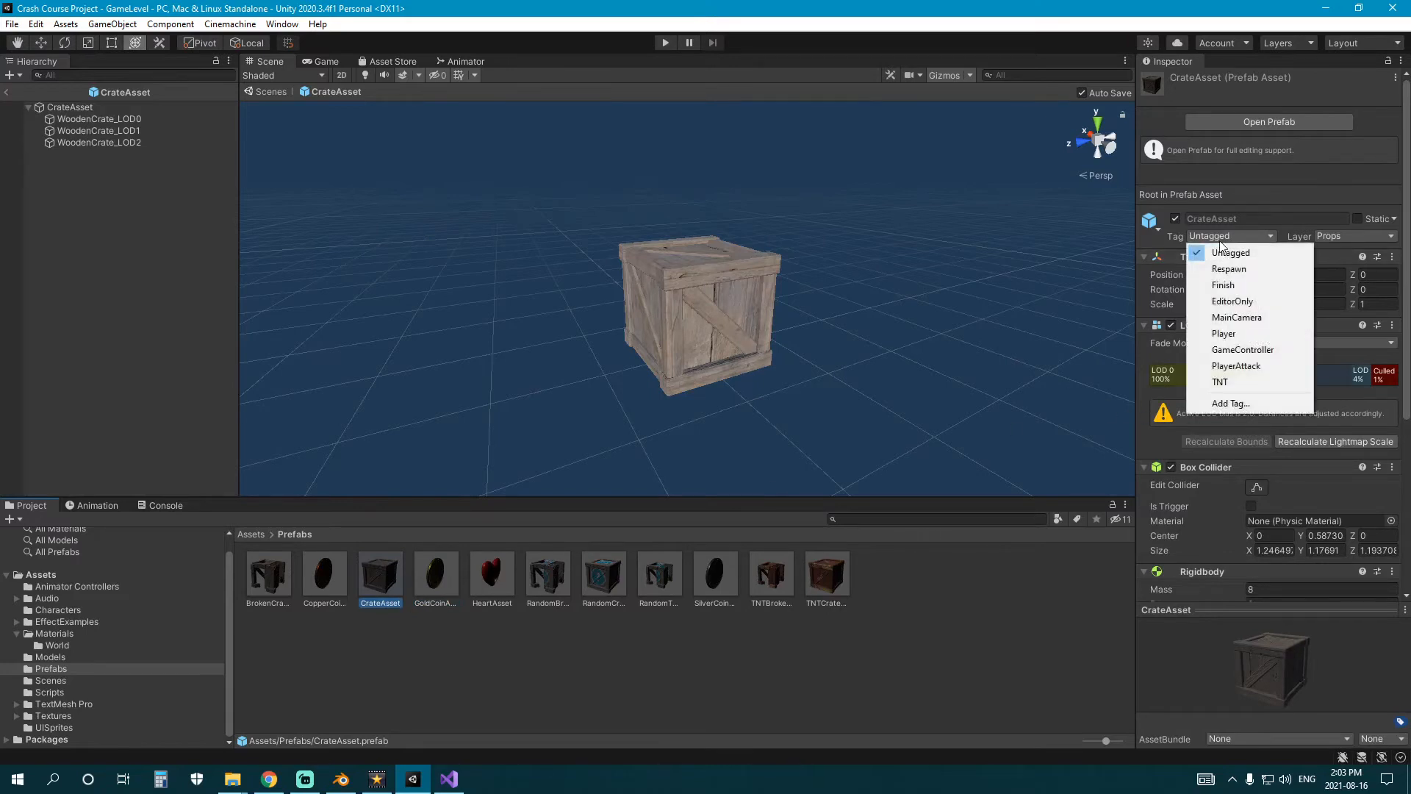
pyautogui.click(1241, 405)
pyautogui.click(1369, 167)
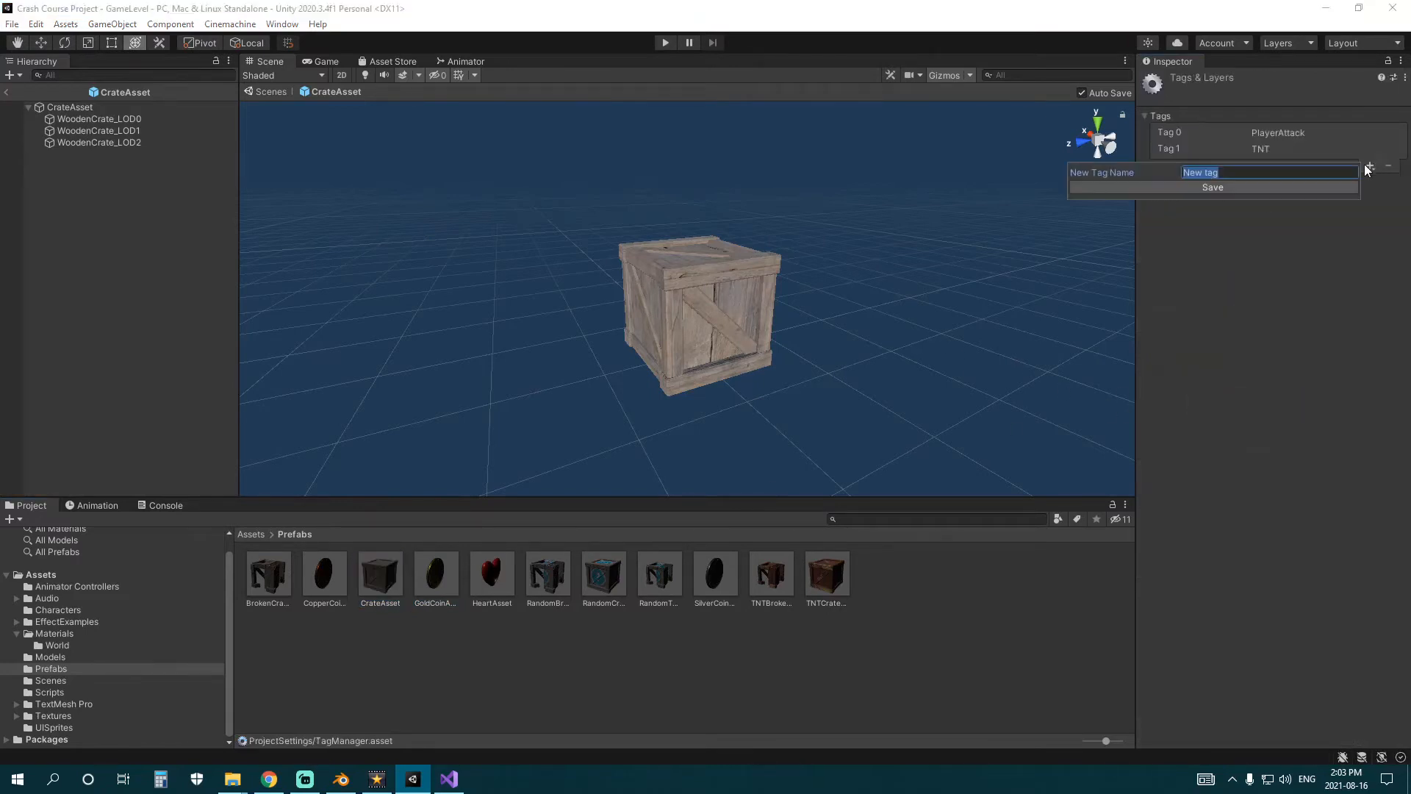
pyautogui.write('Prop')
pyautogui.press('Return')
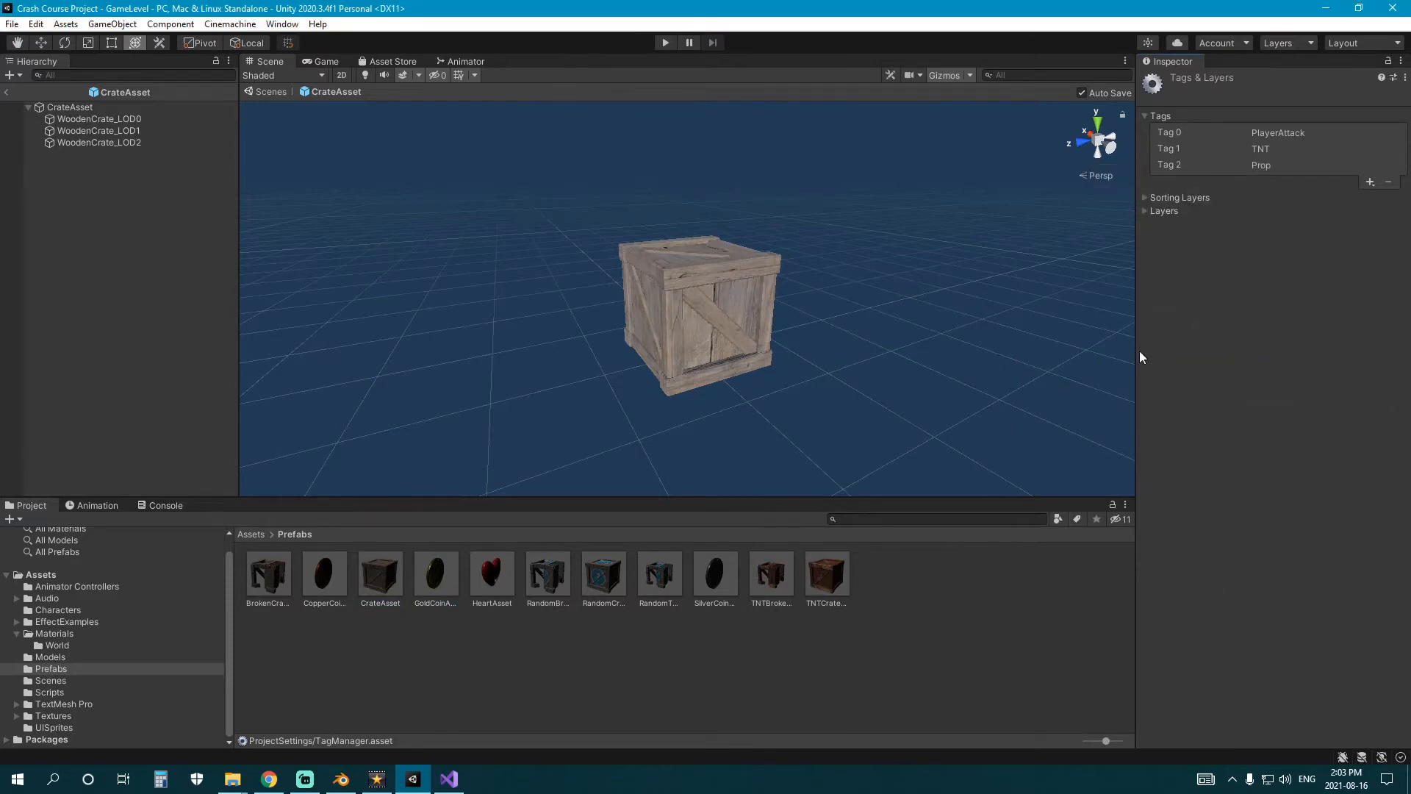
# Assign the Prop tag to the CrateAsset, RandomCrateAsset and TNTCrateAsset prefabs.
pyautogui.click(382, 583)
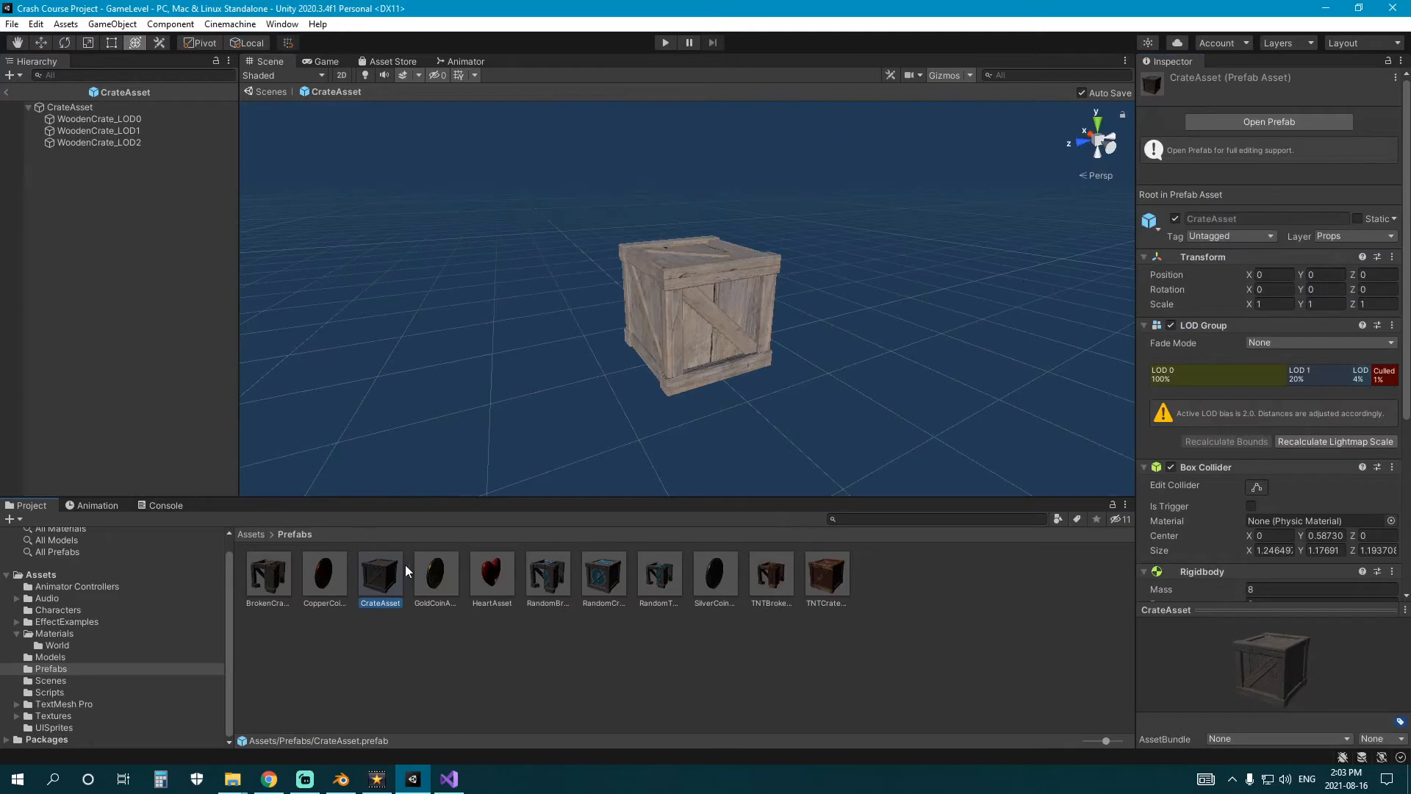
pyautogui.click(1346, 236)
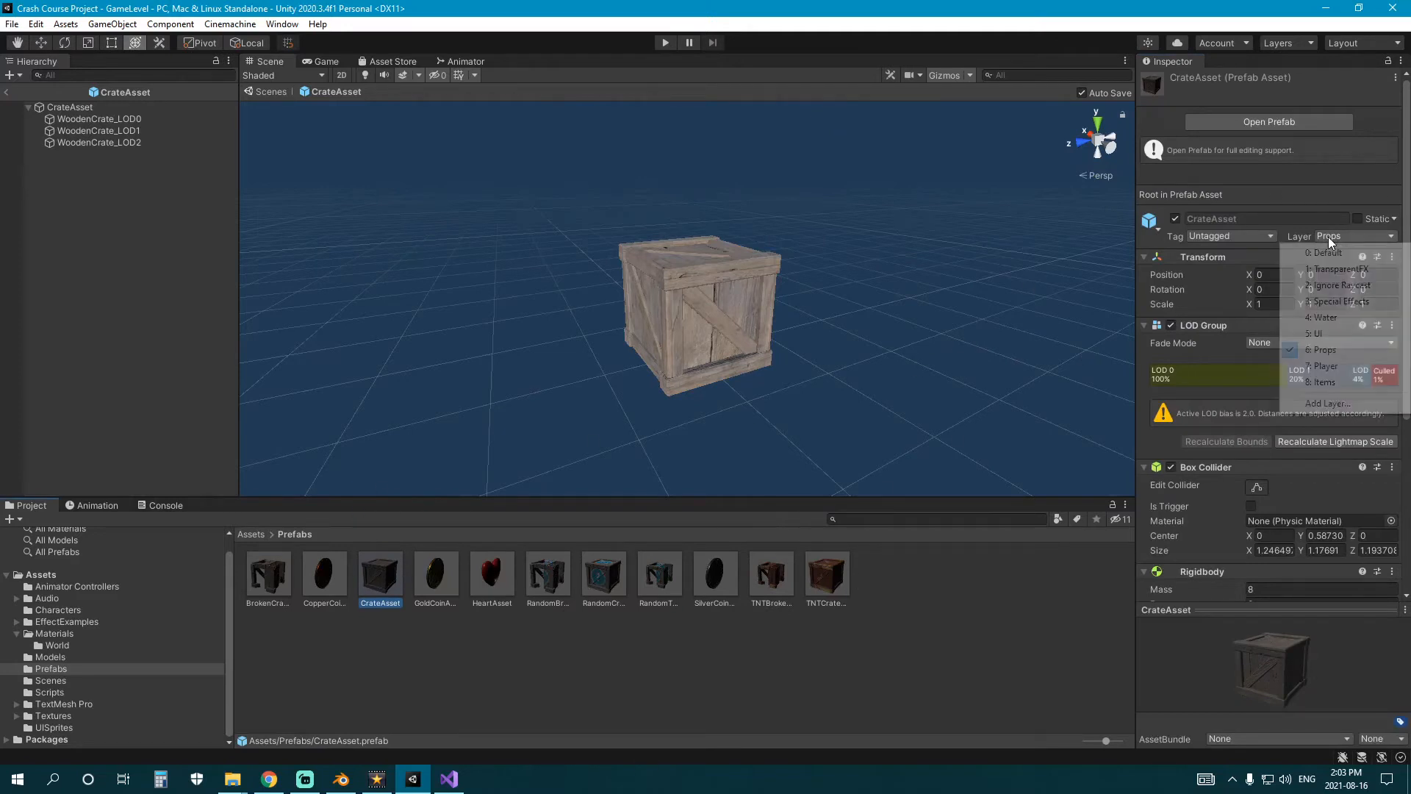
pyautogui.click(1229, 236)
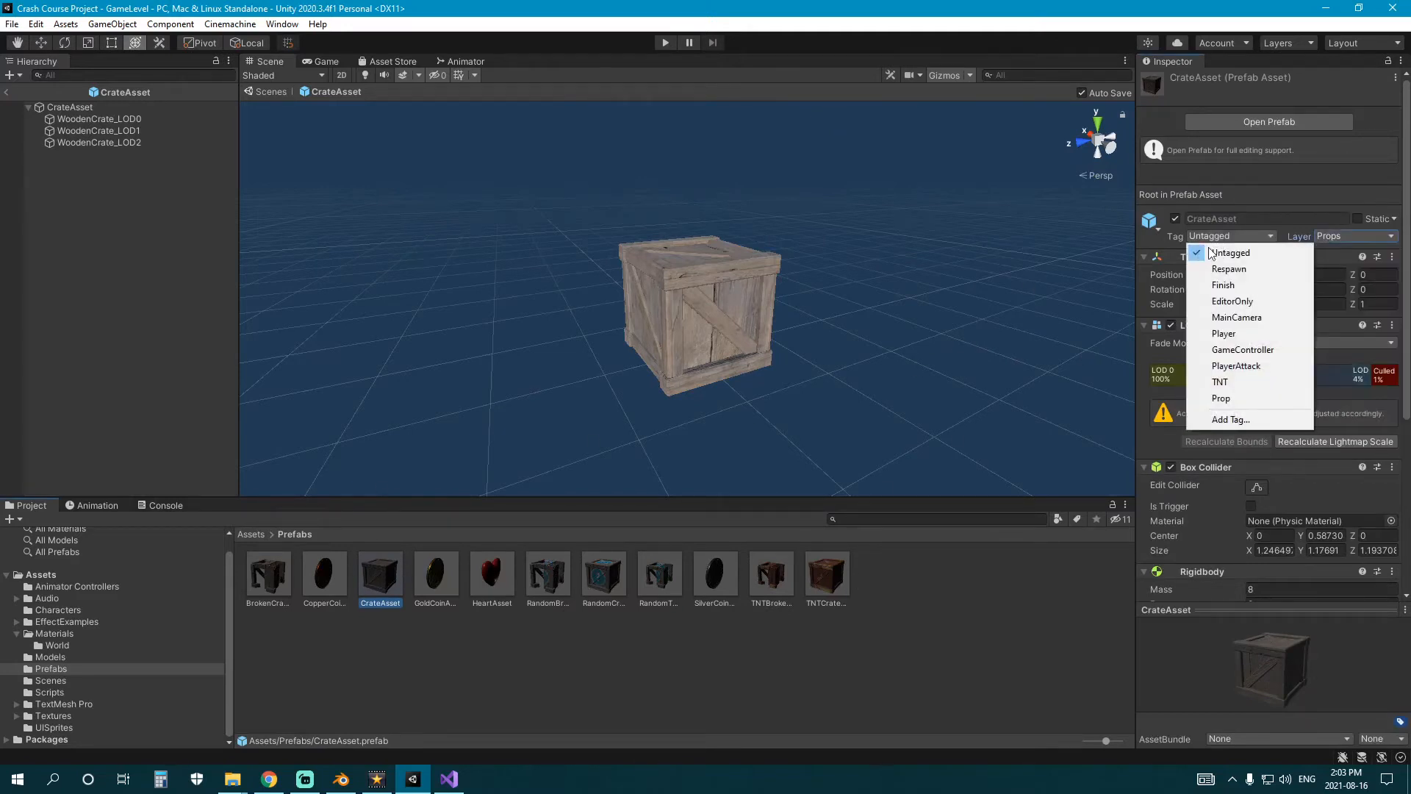
pyautogui.click(1235, 399)
pyautogui.click(604, 577)
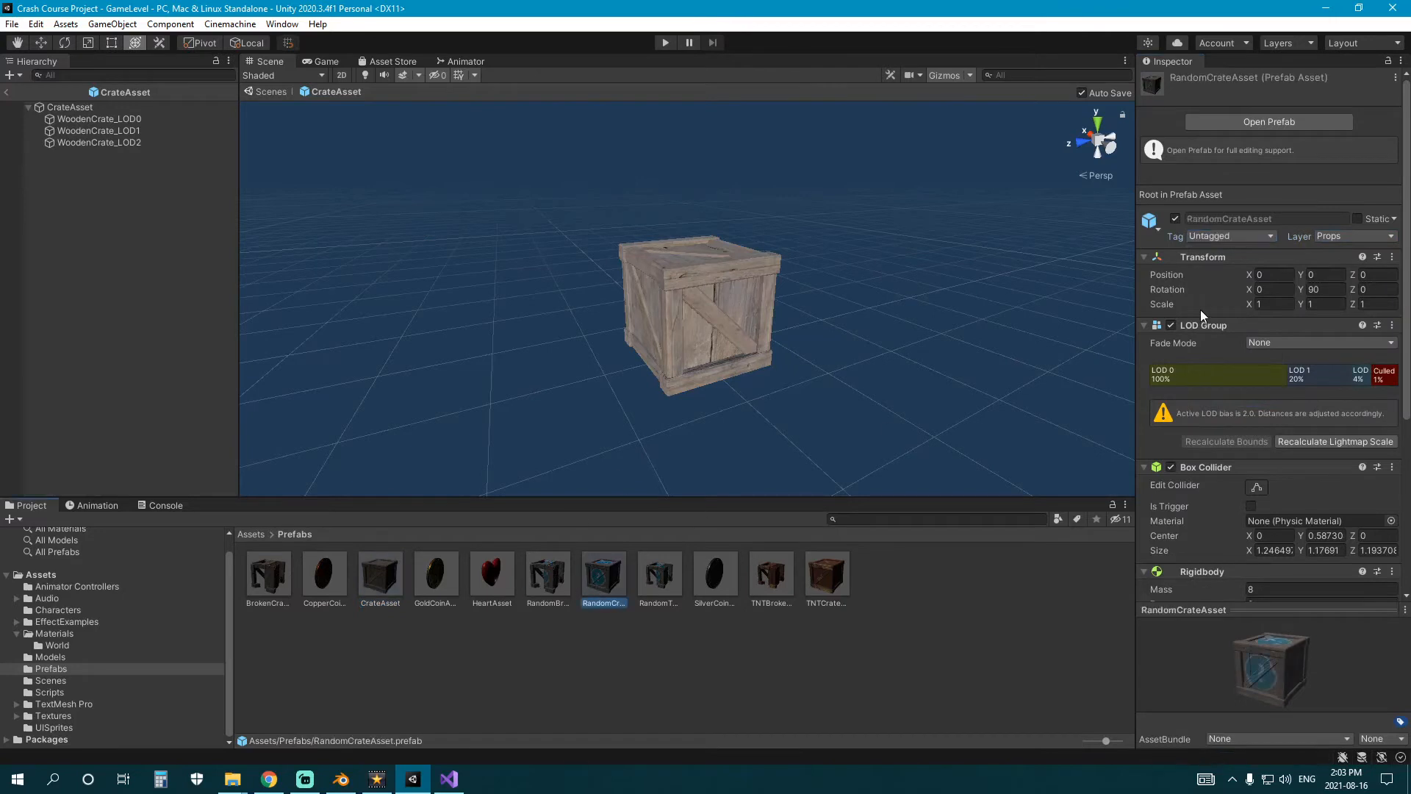
pyautogui.click(1229, 236)
pyautogui.click(1235, 399)
pyautogui.click(828, 575)
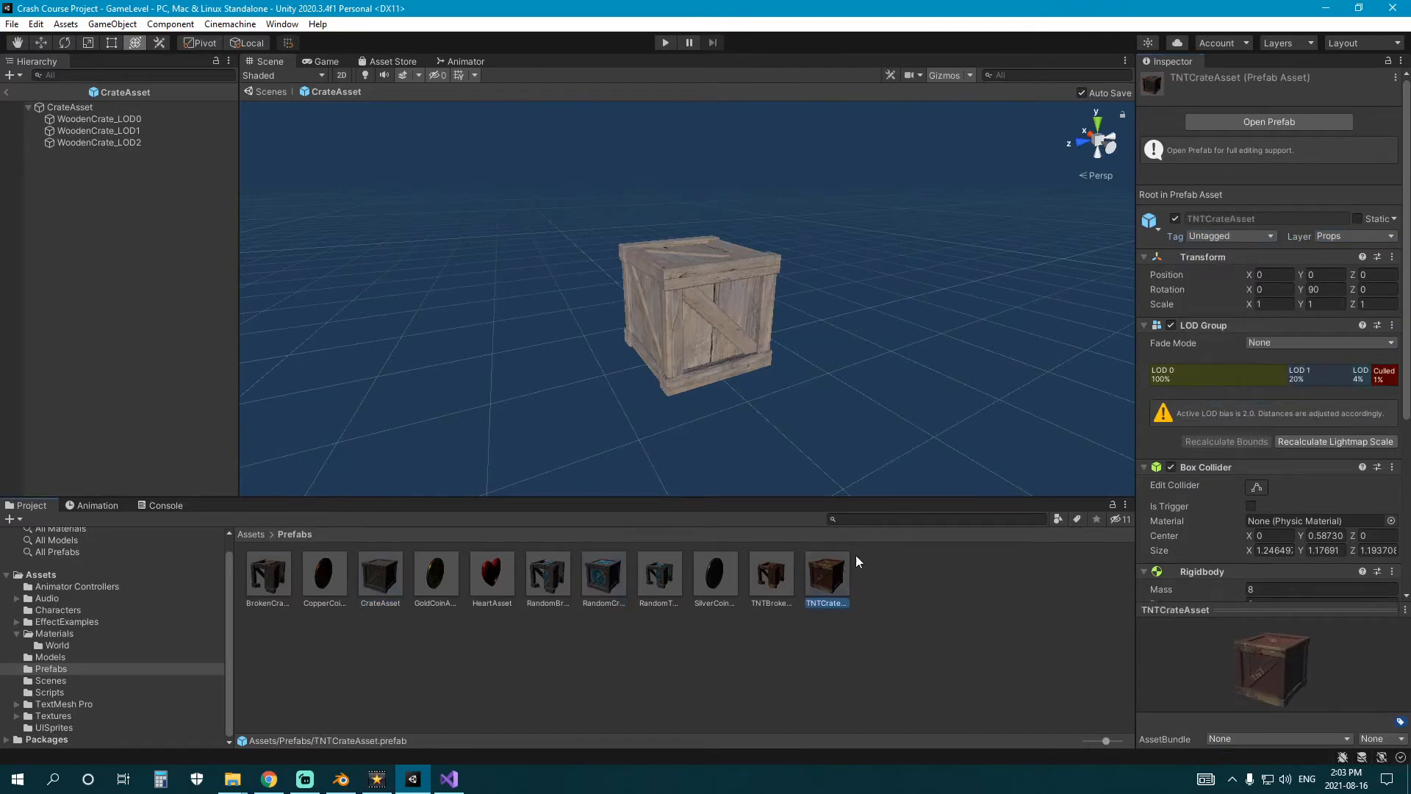
pyautogui.click(1239, 236)
pyautogui.click(1235, 399)
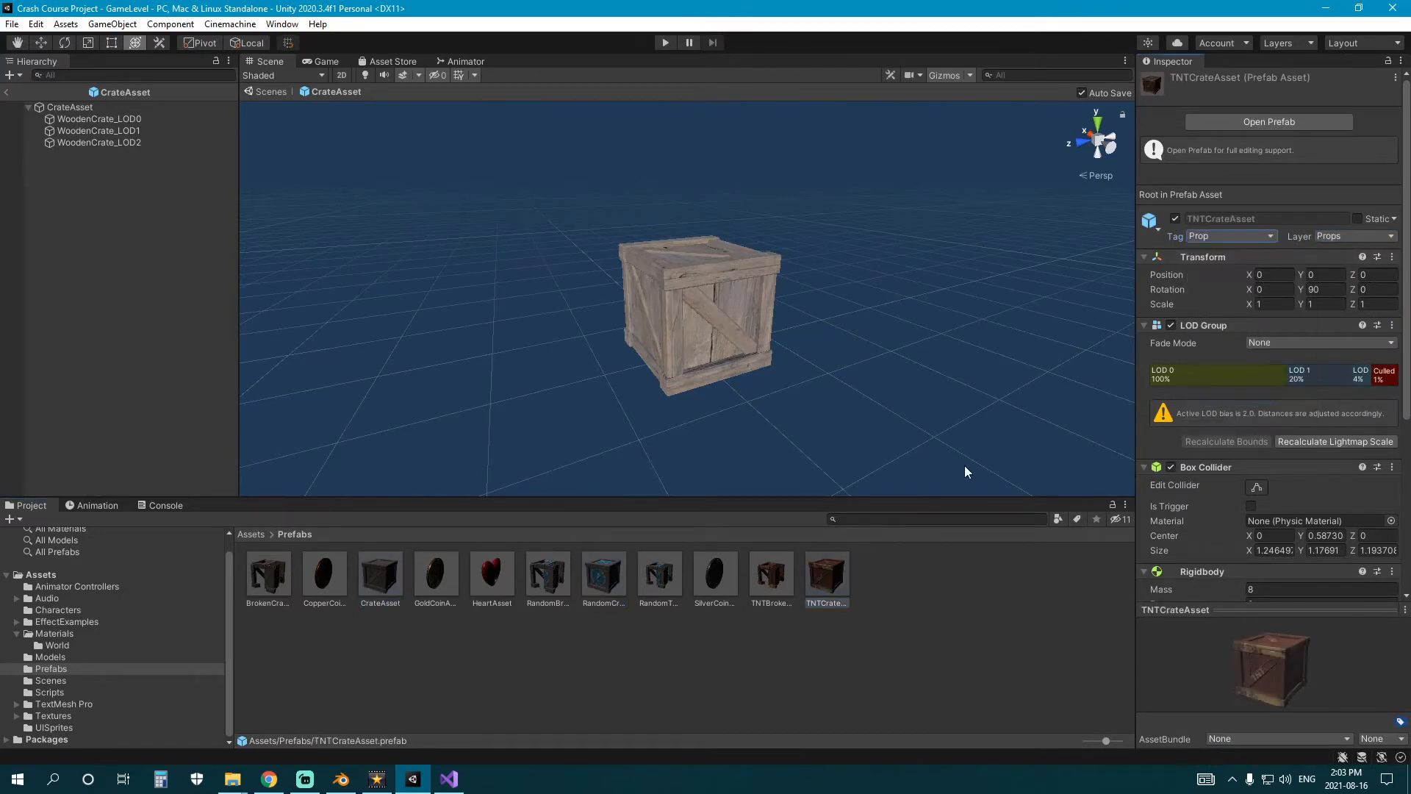
pyautogui.click(551, 685)
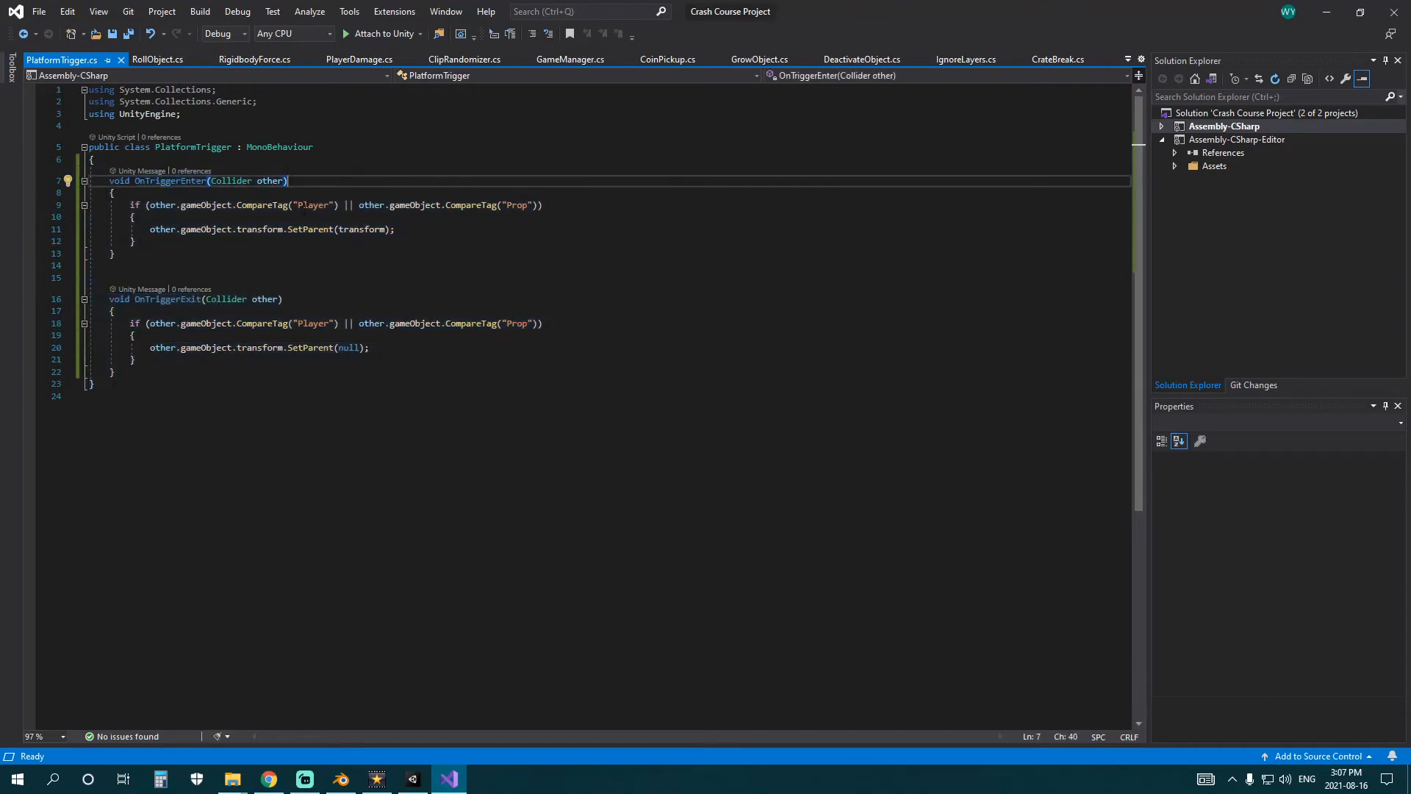
# Review the OnTriggerEnter and OnTriggerExit methods in the PlatformTrigger script.
pyautogui.click(291, 300)
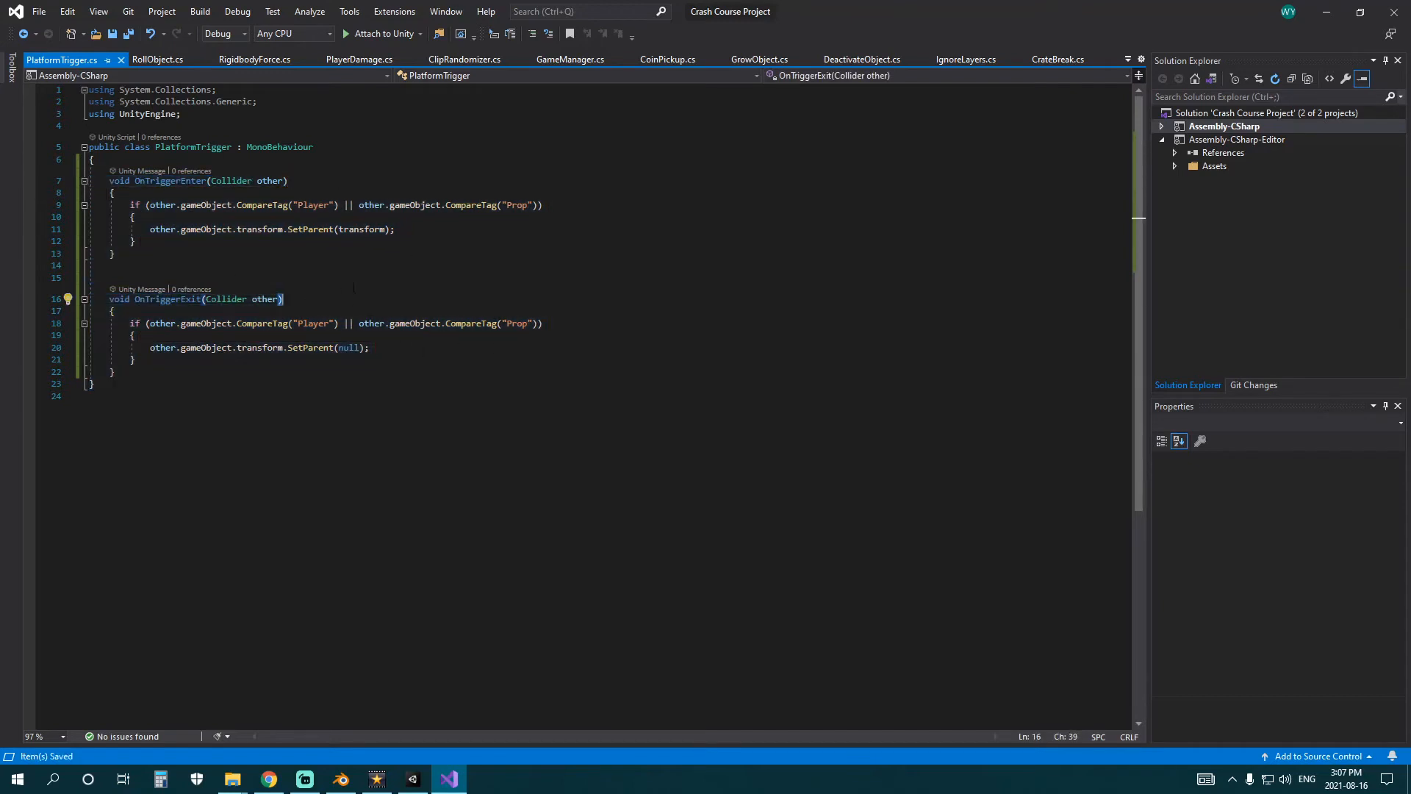
pyautogui.moveTo(109, 181); pyautogui.dragTo(353, 242)
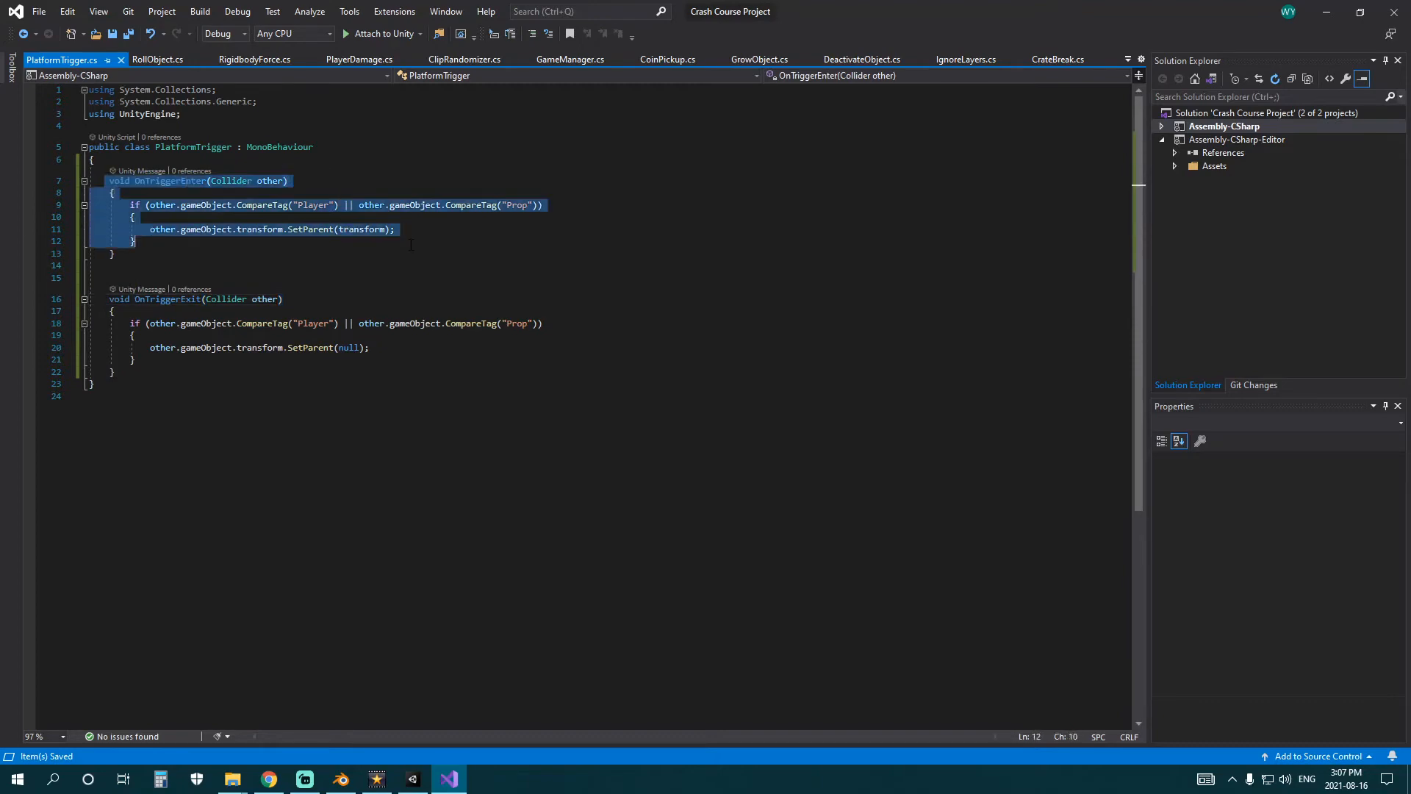
pyautogui.click(353, 241)
# Switch to Unity and examine ChickenCharacter's components, especially its Rigidbody and the trigger Box Collider at its feet.
pyautogui.click(412, 779)
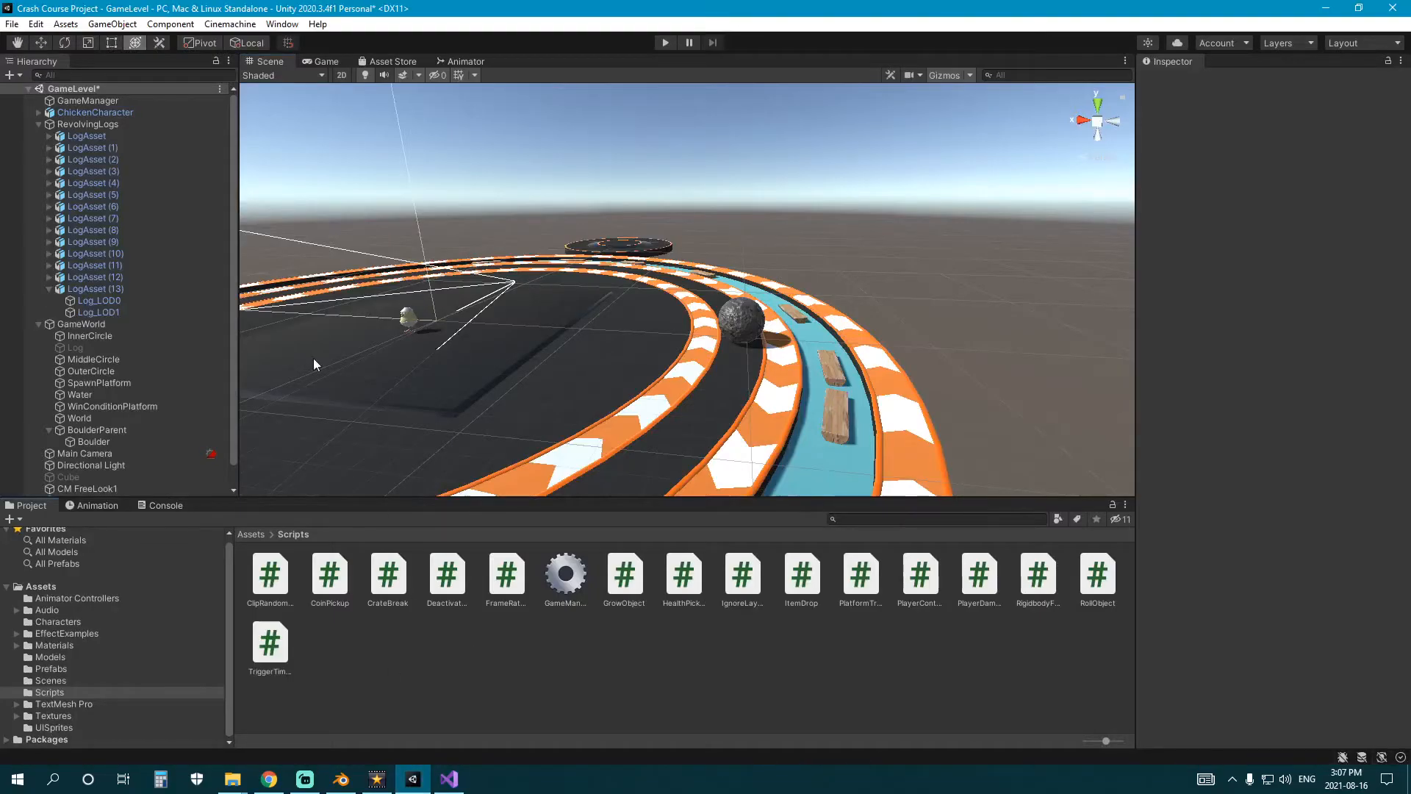
pyautogui.scroll(4, 313, 358)
pyautogui.moveTo(532, 368); pyautogui.dragTo(642, 366, button='middle')
pyautogui.scroll(5, 642, 366)
pyautogui.click(413, 354)
pyautogui.moveTo(413, 355); pyautogui.dragTo(624, 373, button='middle')
pyautogui.scroll(3, 625, 374)
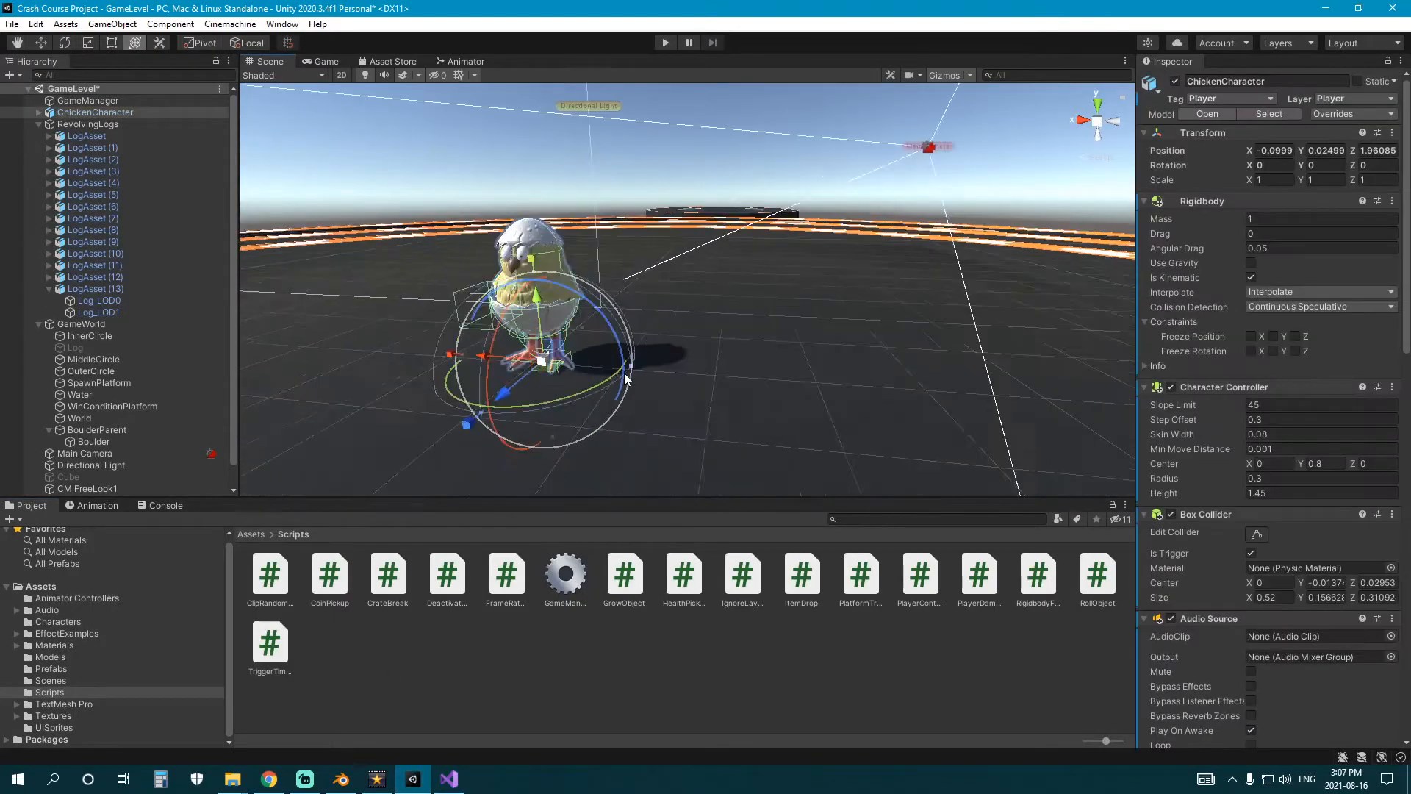
pyautogui.scroll(3, 624, 379)
pyautogui.scroll(-12, 1242, 355)
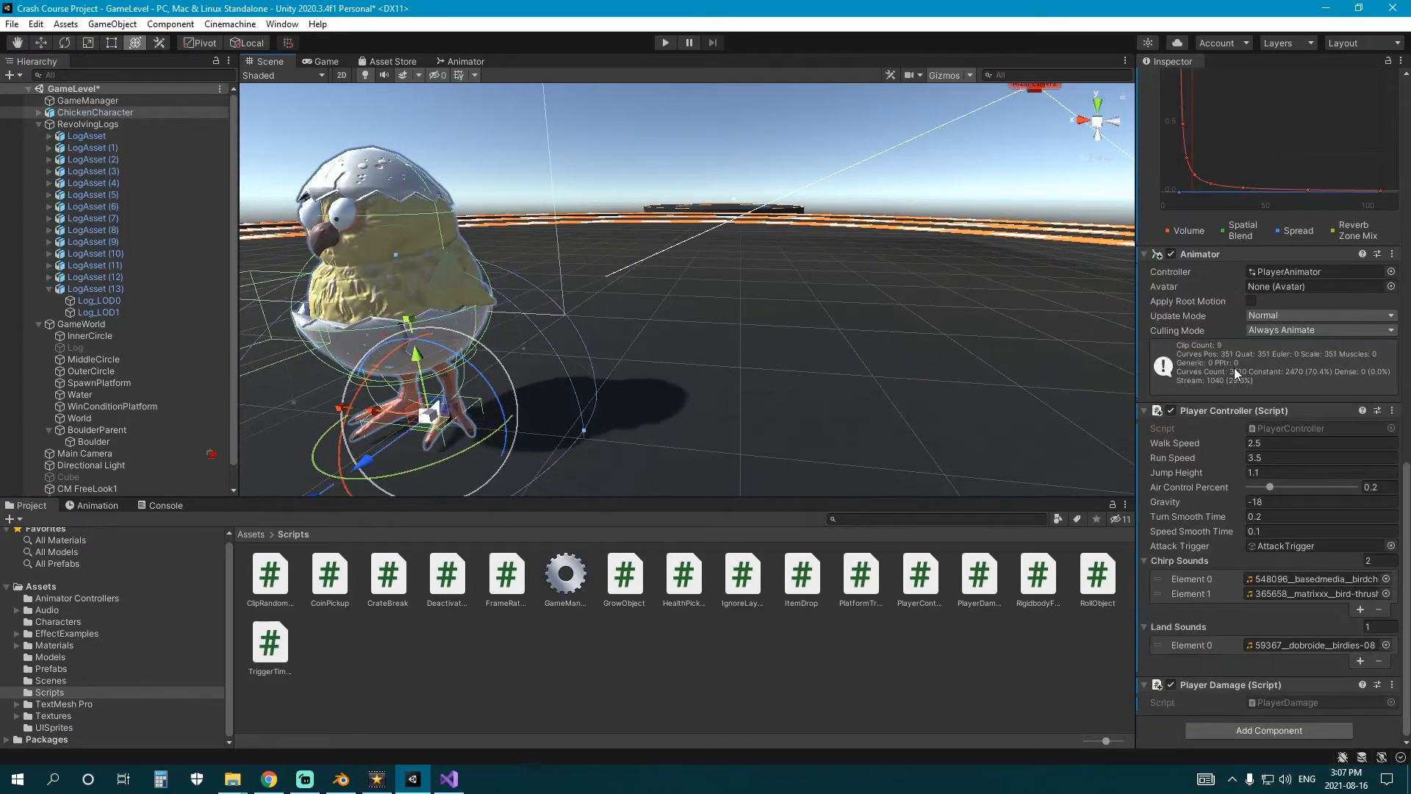
pyautogui.scroll(12, 1233, 368)
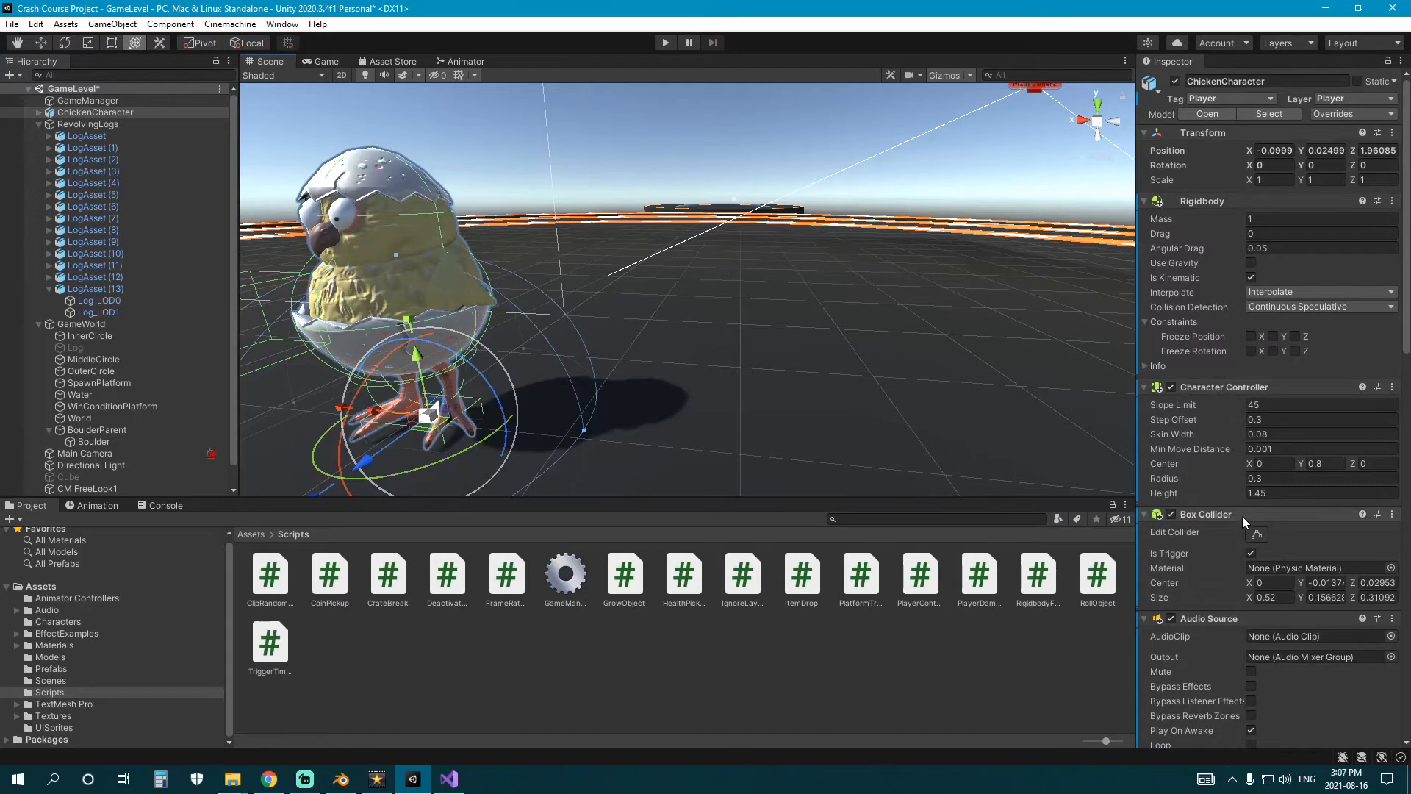
pyautogui.scroll(10, 584, 369)
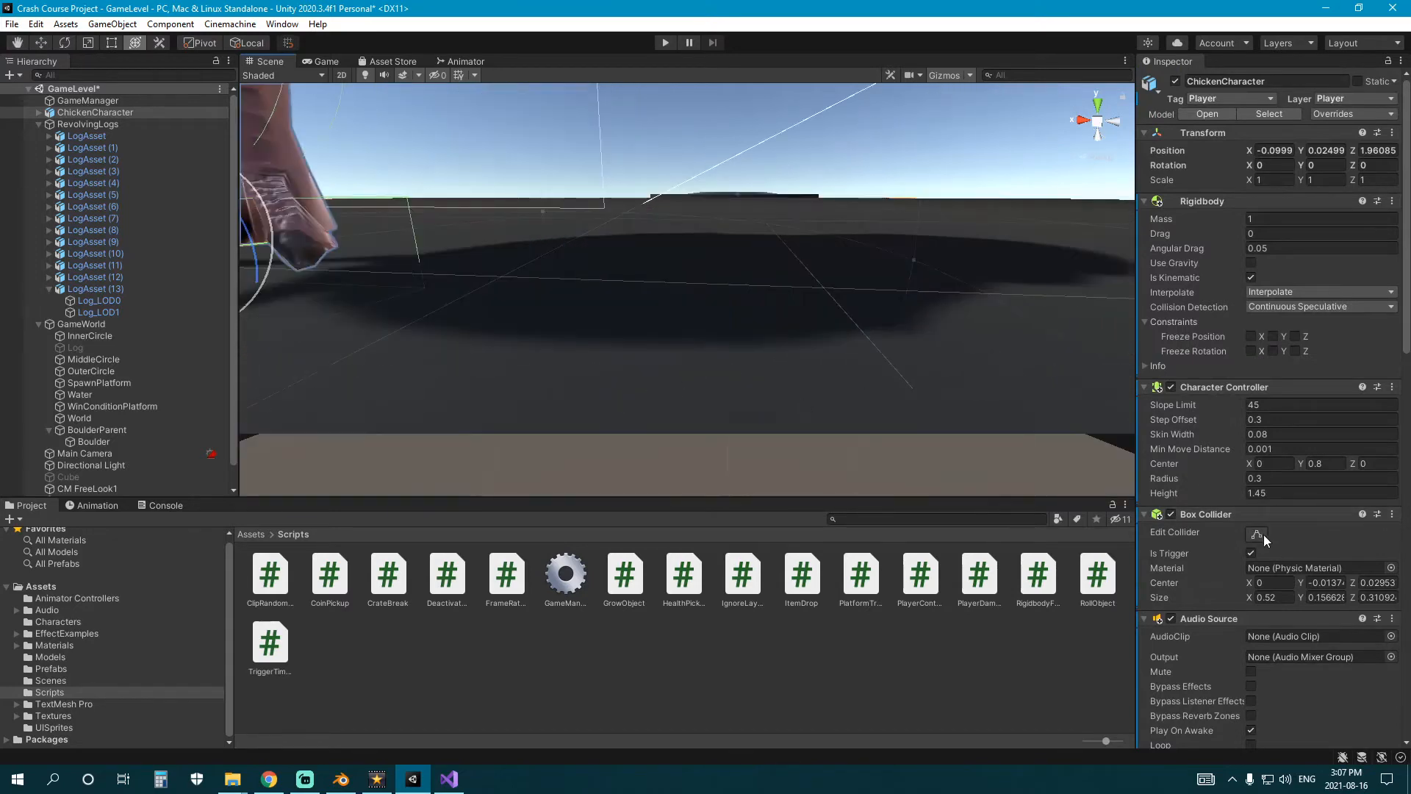
# Extend the top of ChickenCharacter's trigger Box Collider slightly upward to a Y size of about 0.174.
pyautogui.click(1257, 535)
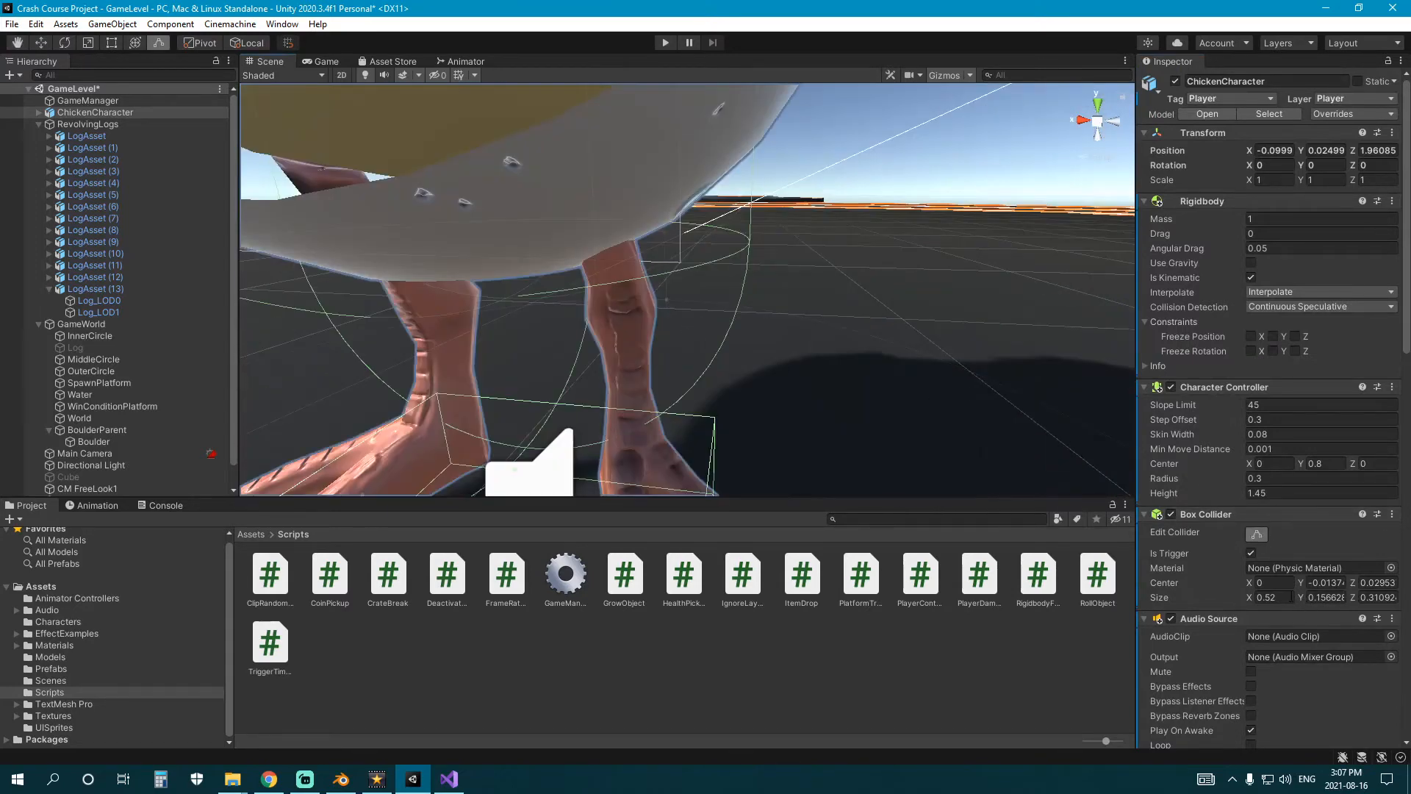
pyautogui.moveTo(722, 485); pyautogui.dragTo(796, 332, button='middle')
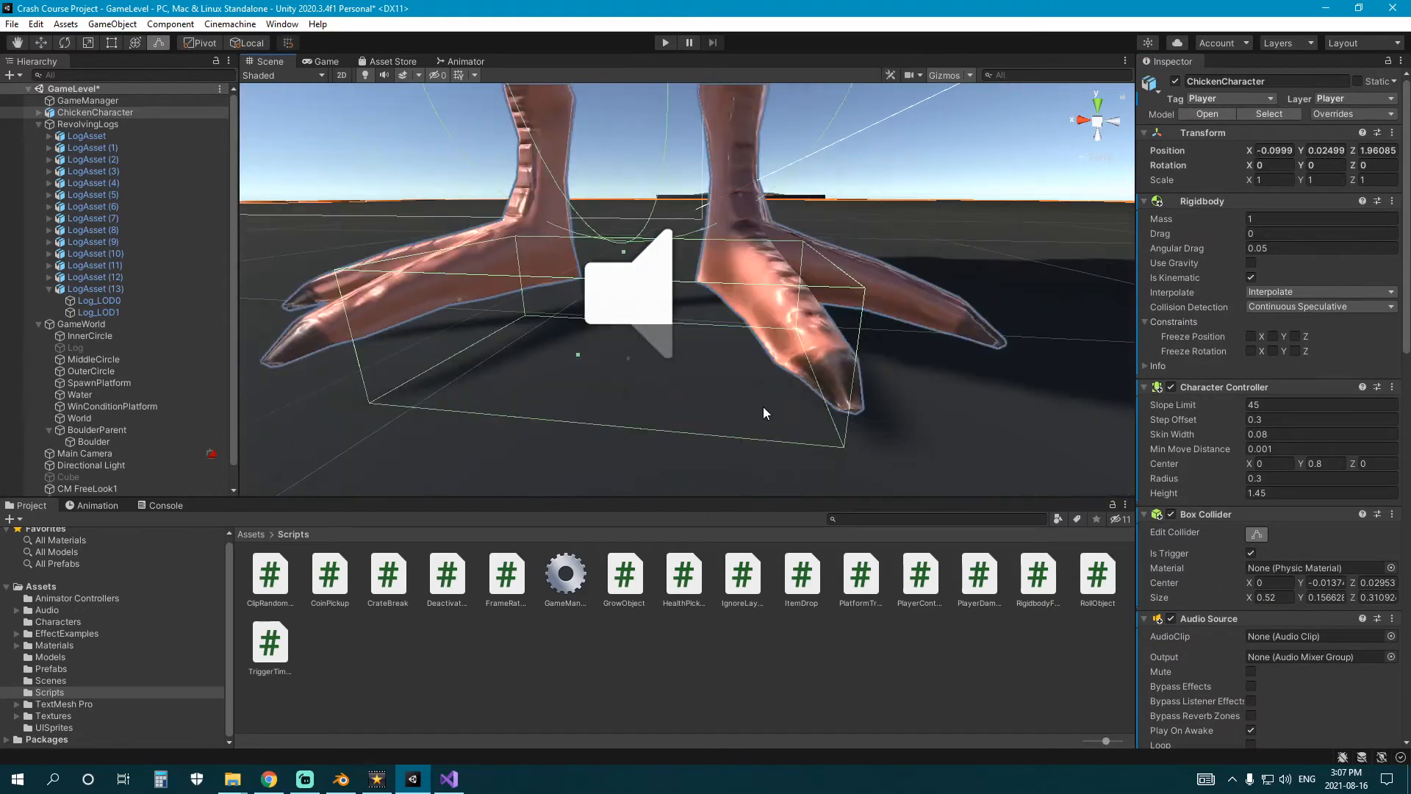
pyautogui.moveTo(623, 252); pyautogui.dragTo(622, 245)
pyautogui.moveTo(627, 275); pyautogui.dragTo(630, 346, button='right')
# Examine the revolving rings and logs around the level, ending back at ChickenCharacter.
pyautogui.press('s')
pyautogui.scroll(-3, 589, 333)
pyautogui.scroll(-3, 629, 346)
pyautogui.moveTo(540, 327); pyautogui.dragTo(594, 314, button='middle')
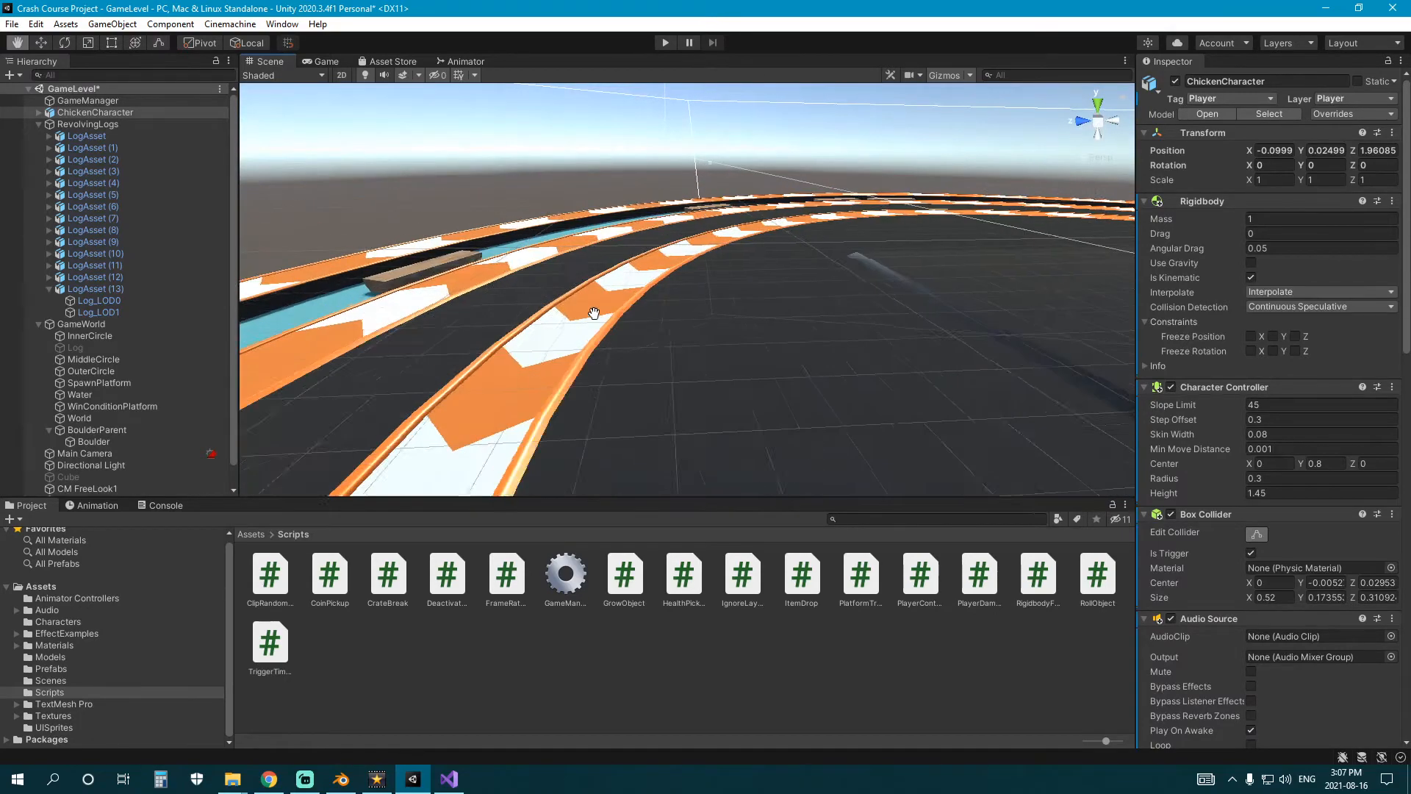
pyautogui.moveTo(593, 314); pyautogui.dragTo(829, 327, button='right')
pyautogui.press('s')
pyautogui.scroll(3, 704, 323)
pyautogui.scroll(-3, 626, 302)
pyautogui.scroll(3, 579, 310)
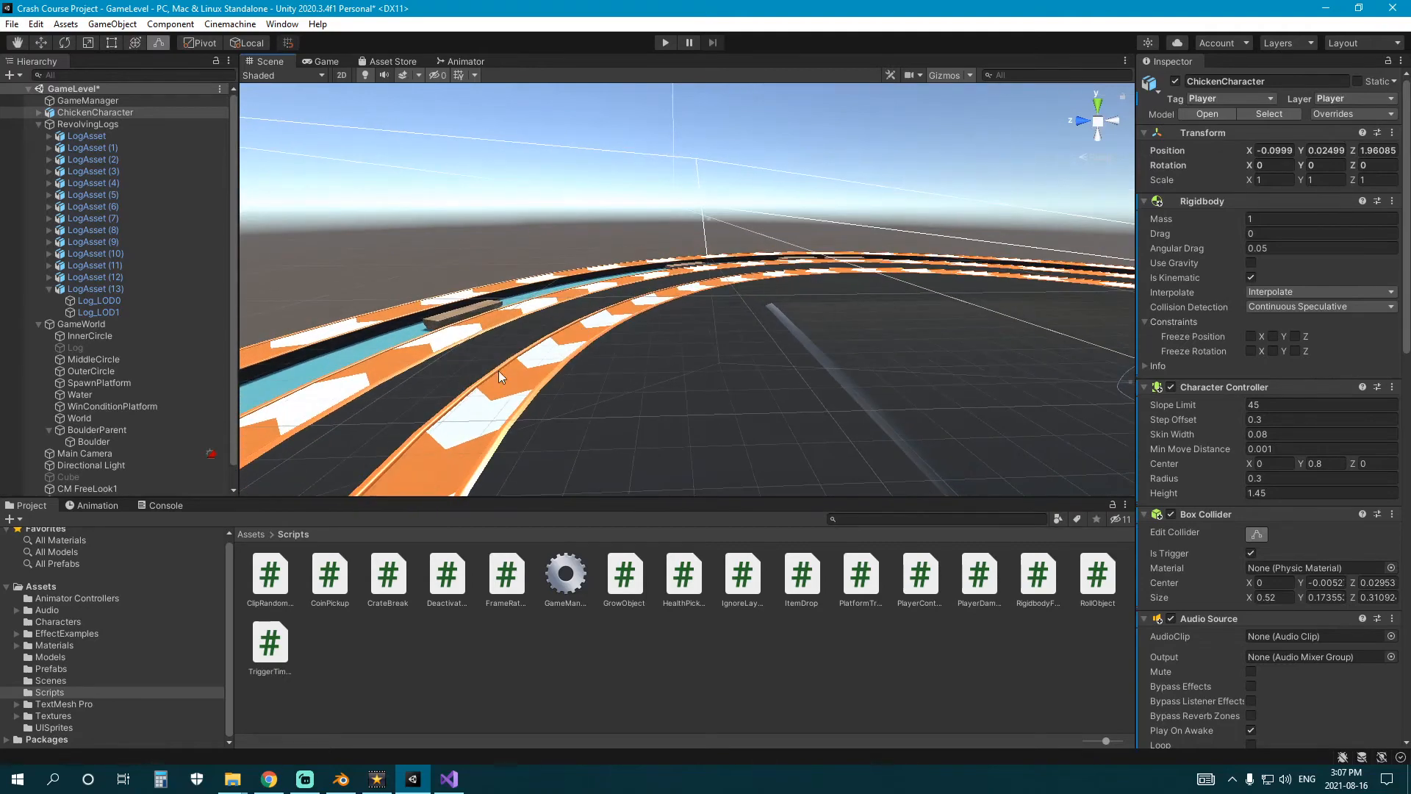
pyautogui.moveTo(499, 372); pyautogui.dragTo(568, 375, button='right')
pyautogui.press('f')
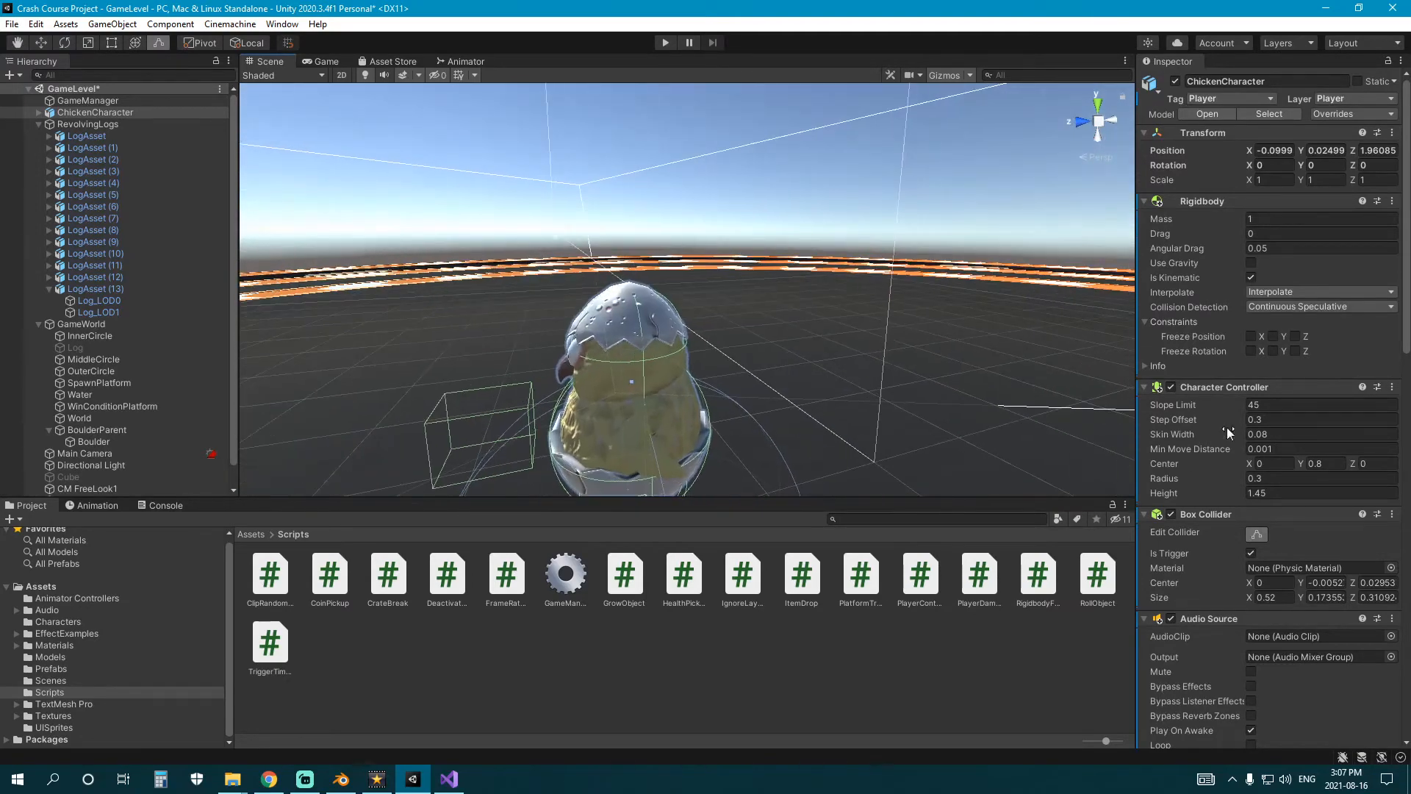
# Set ChickenCharacter's Rigidbody to Interpolate with Continuous Speculative collision detection.
pyautogui.scroll(-10, 1228, 413)
pyautogui.scroll(10, 1228, 413)
pyautogui.click(1291, 293)
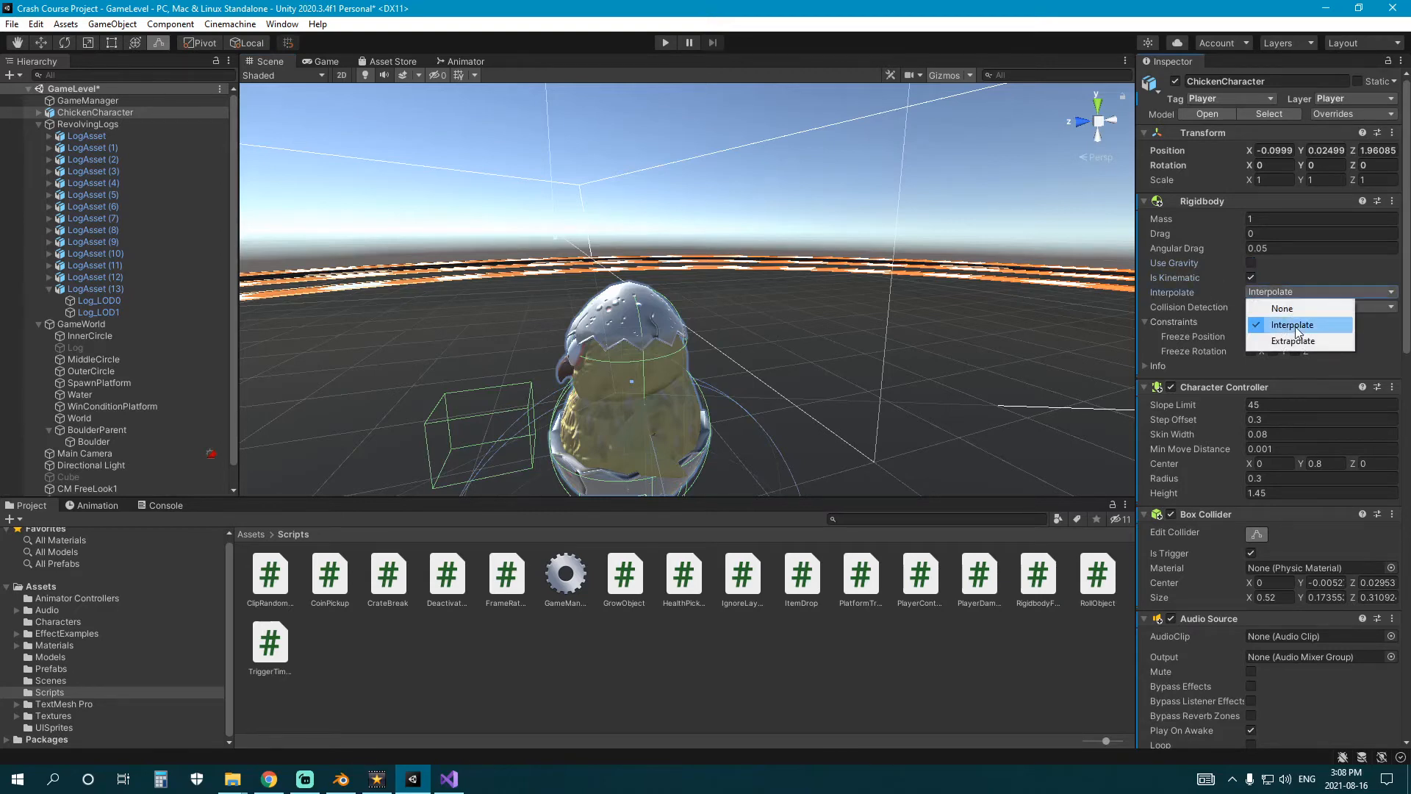
pyautogui.click(1295, 327)
pyautogui.click(1300, 307)
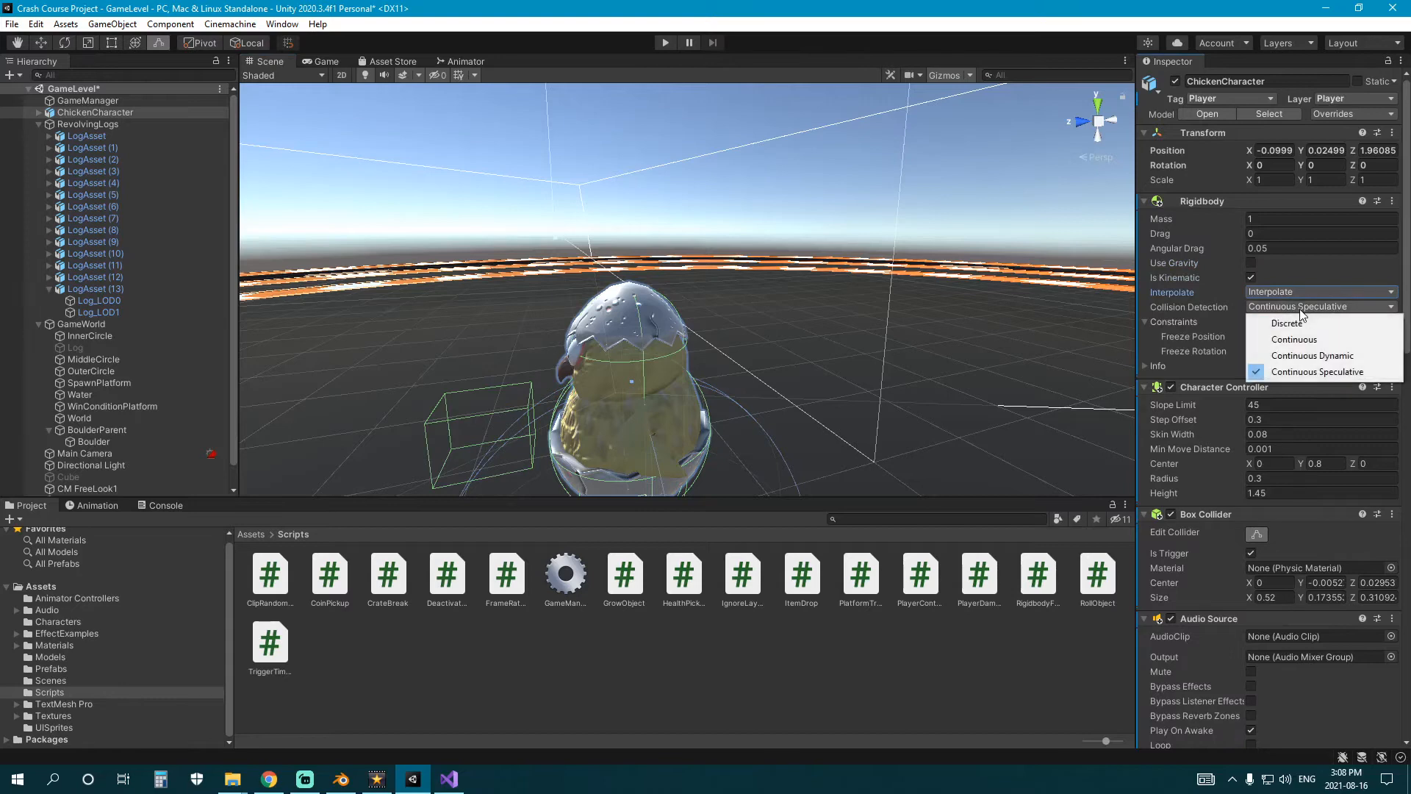
pyautogui.click(1308, 373)
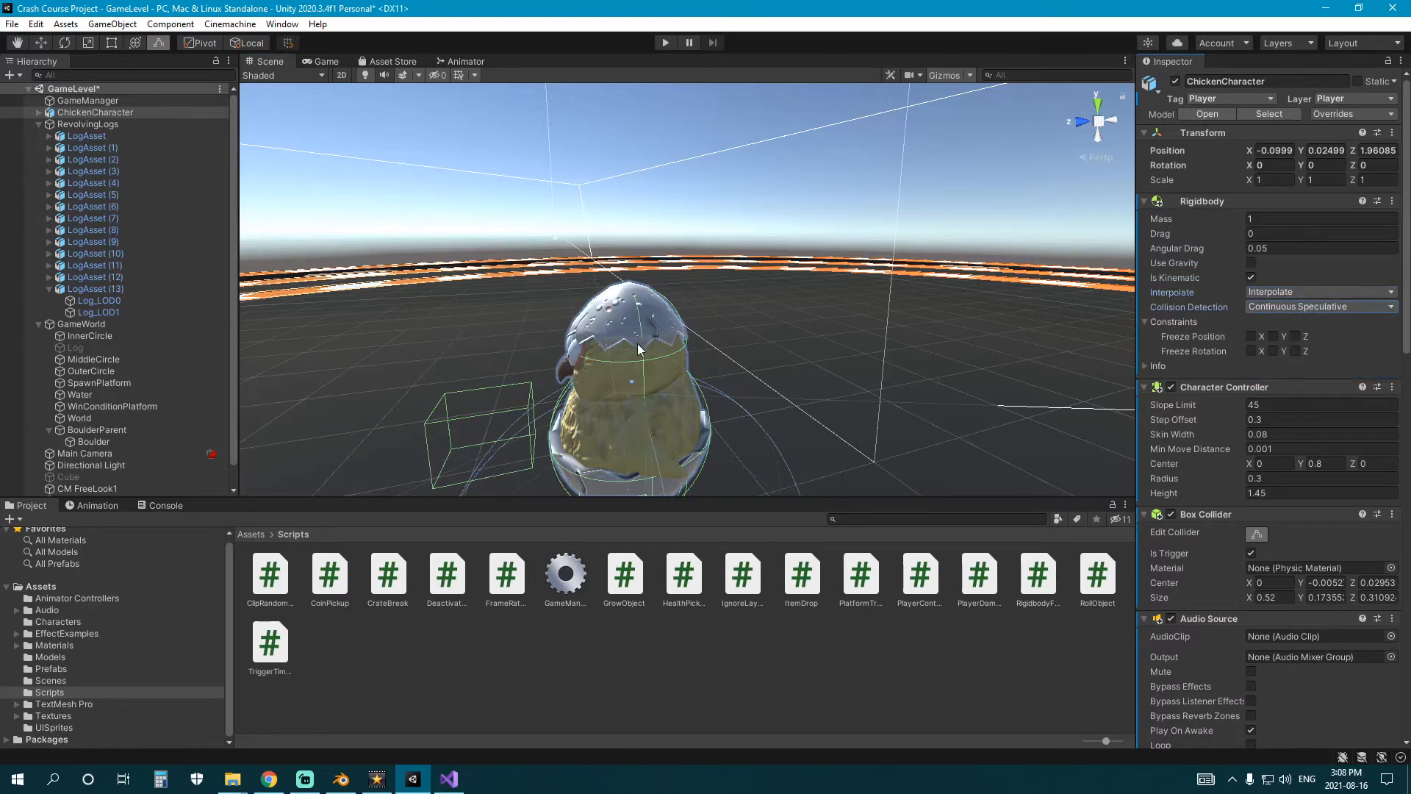
# Collapse RevolvingLogs and inspect the Roll Object and Platform Trigger components on InnerCircle, MiddleCircle and OuterCircle.
pyautogui.click(38, 123)
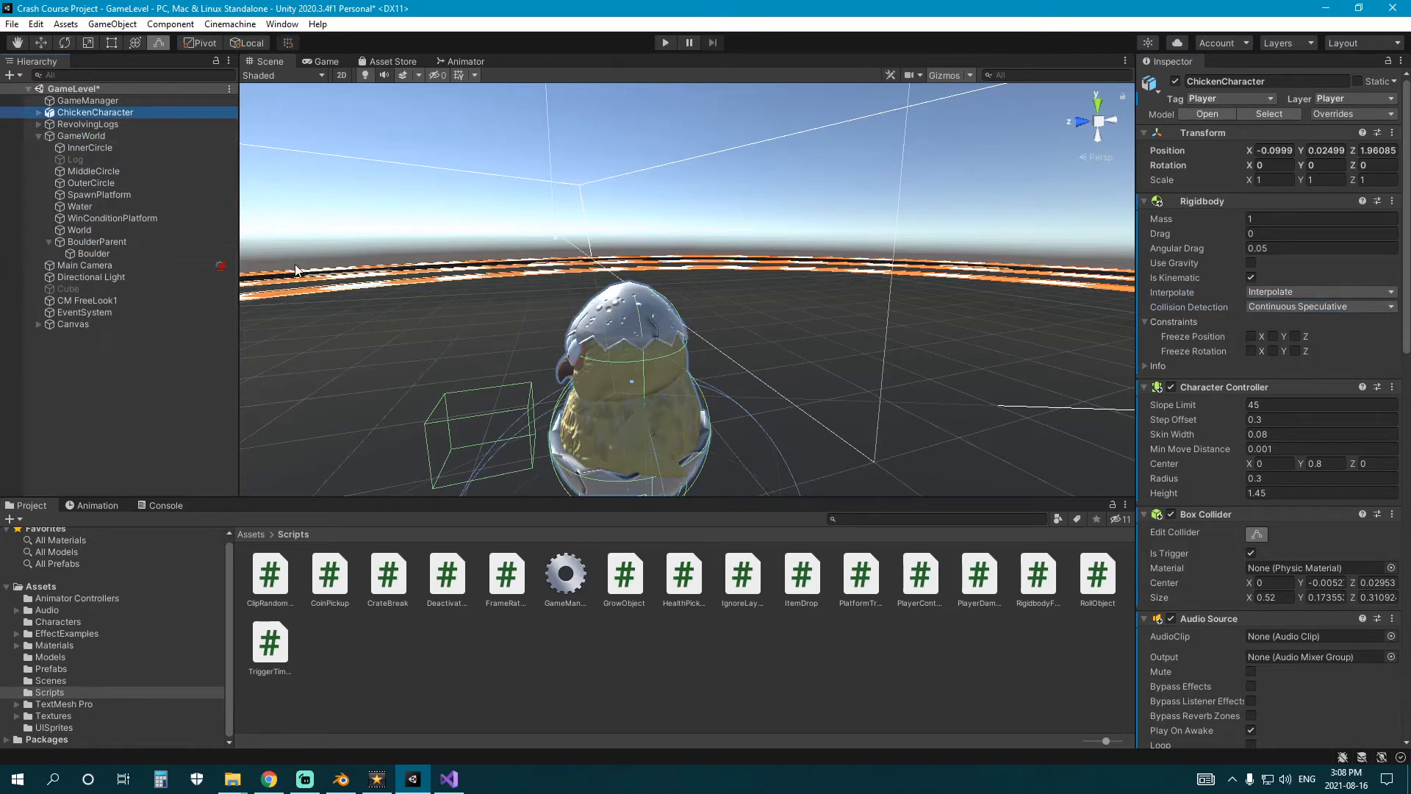
pyautogui.click(39, 124)
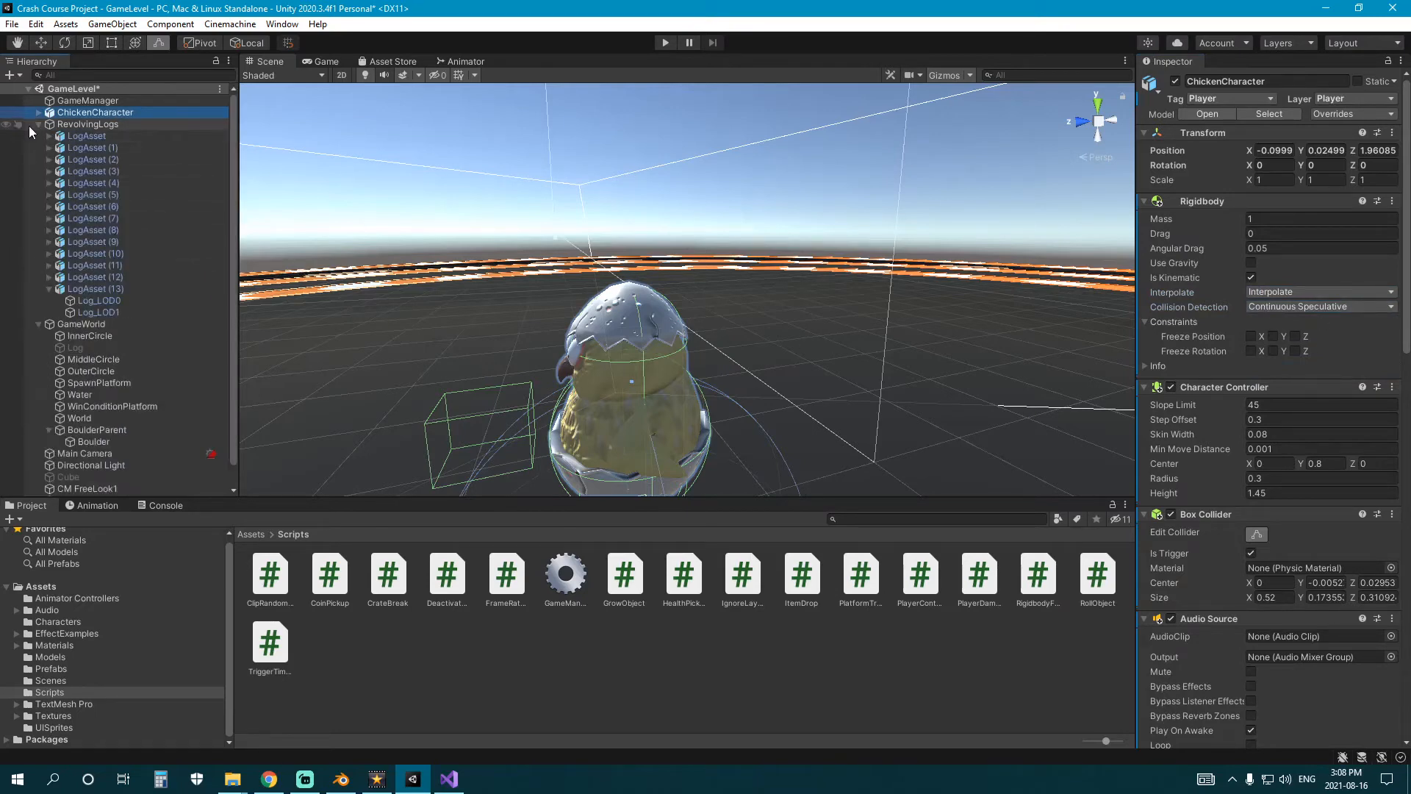
pyautogui.click(38, 124)
pyautogui.click(97, 148)
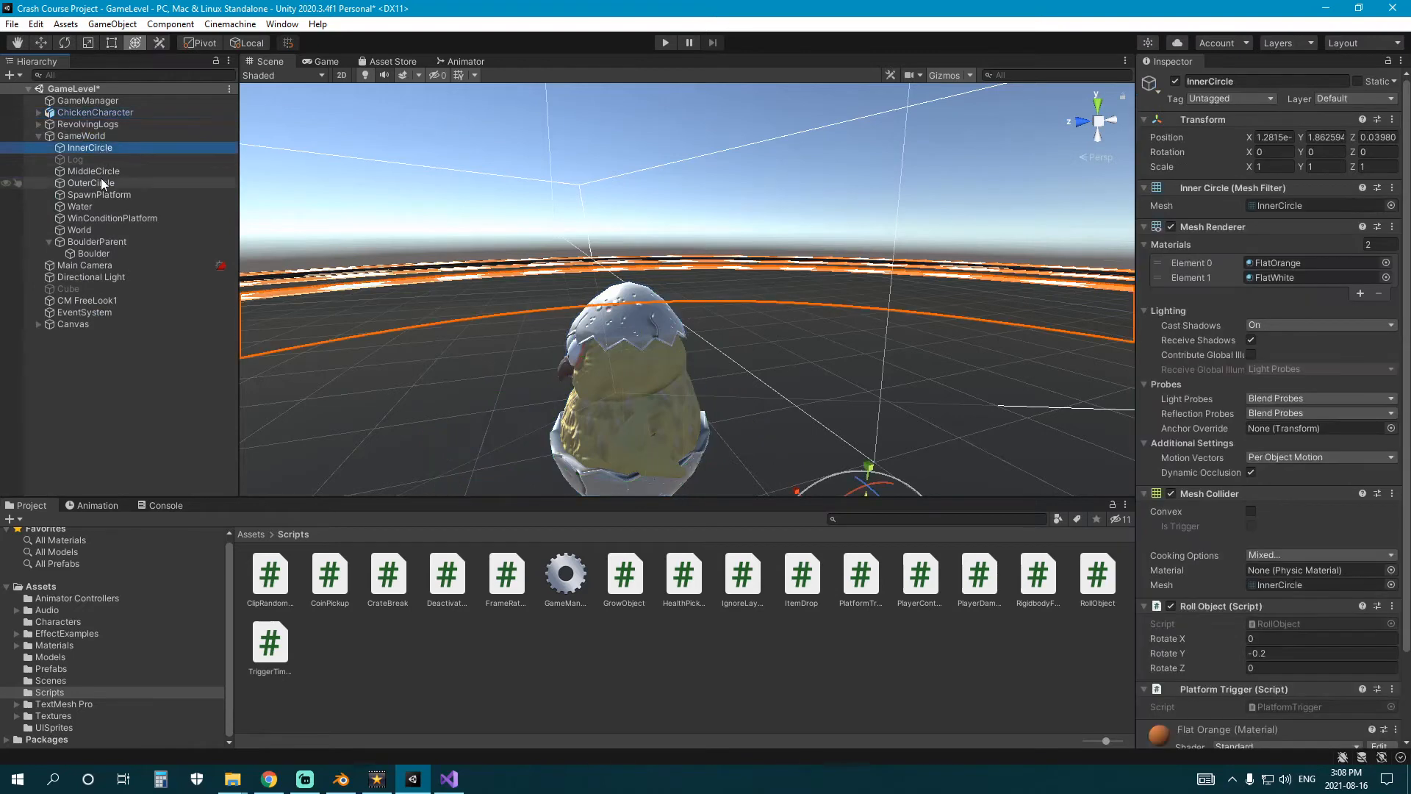
pyautogui.keyDown('ctrl'); pyautogui.click(107, 172); pyautogui.keyUp('ctrl')
pyautogui.keyDown('ctrl'); pyautogui.click(96, 183); pyautogui.keyUp('ctrl')
pyautogui.scroll(-2, 1290, 363)
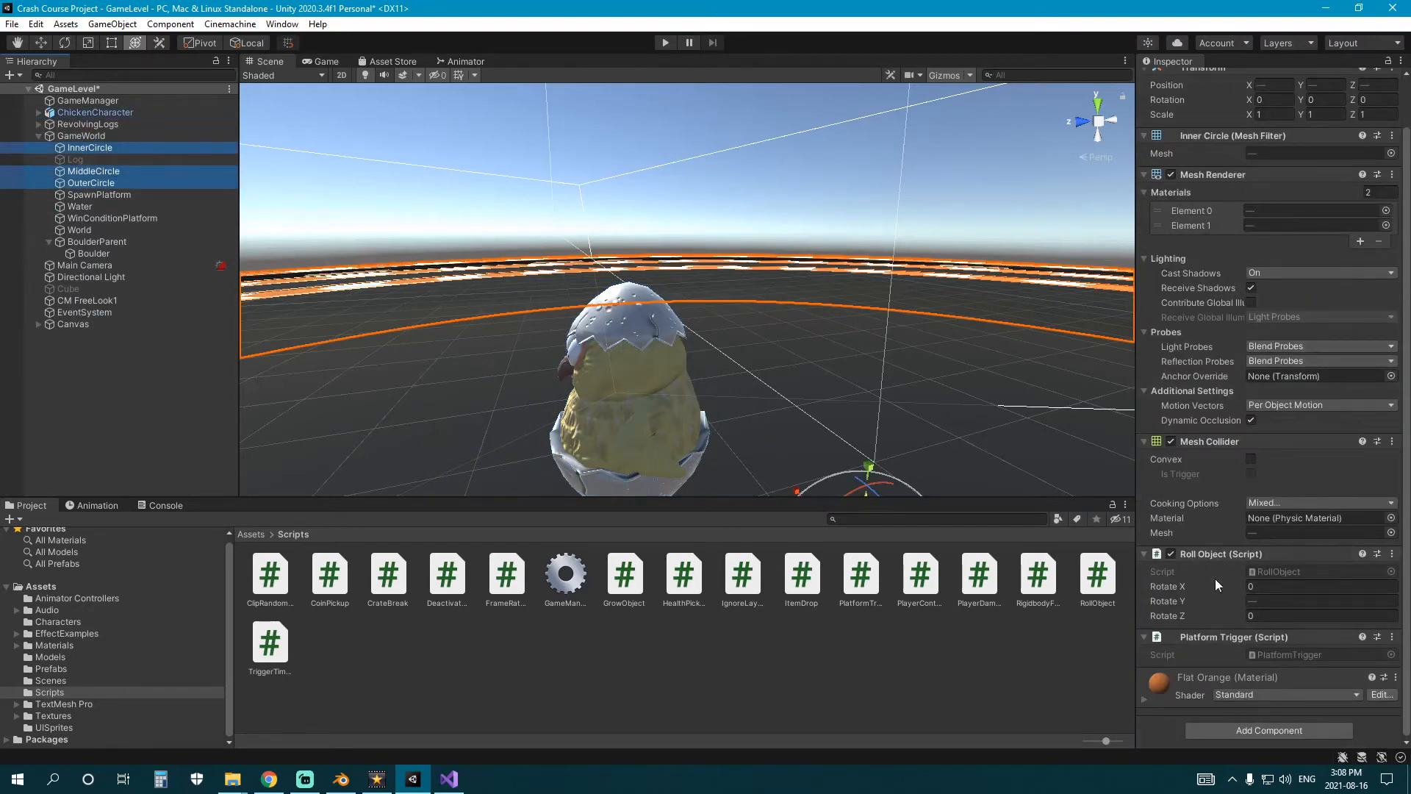
pyautogui.click(548, 338)
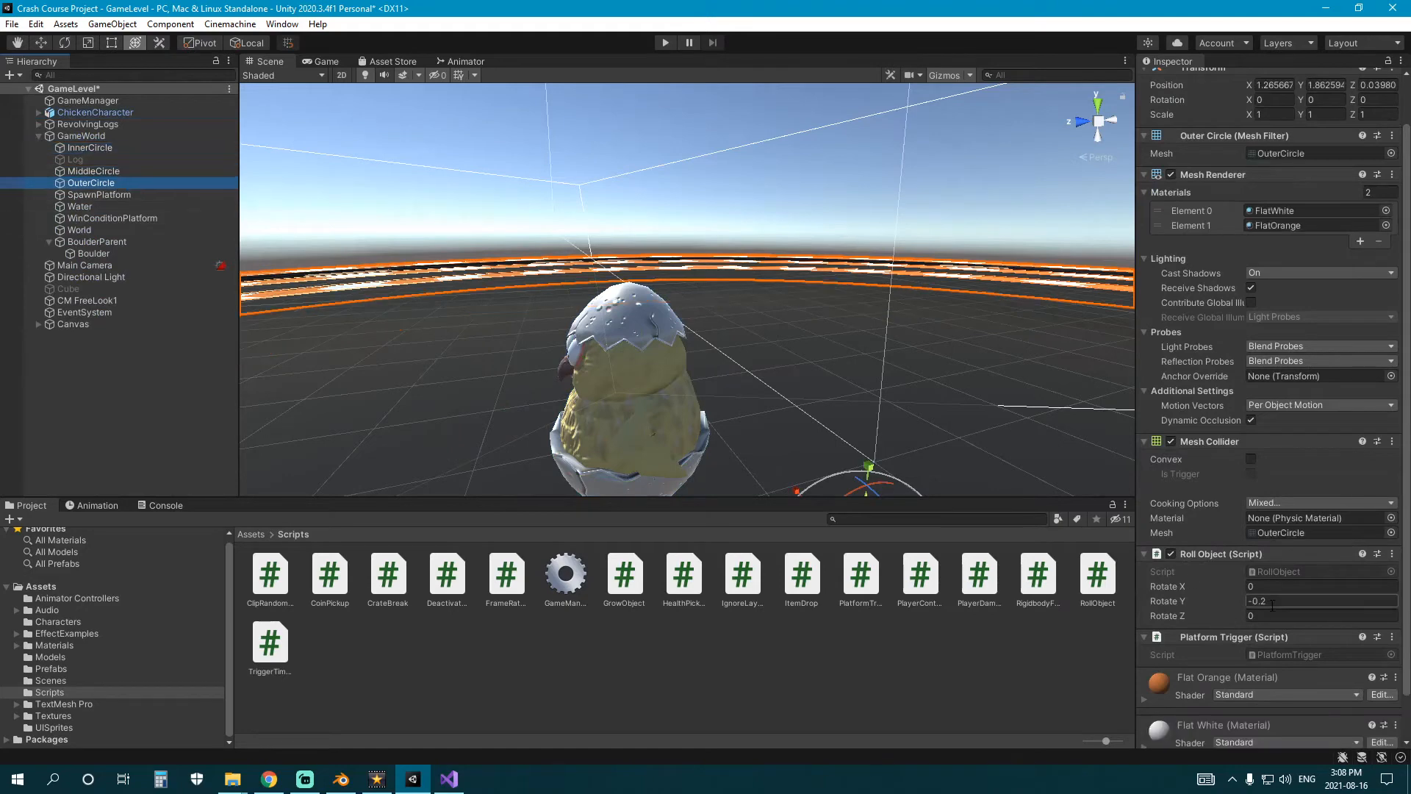
pyautogui.click(122, 170)
pyautogui.click(130, 148)
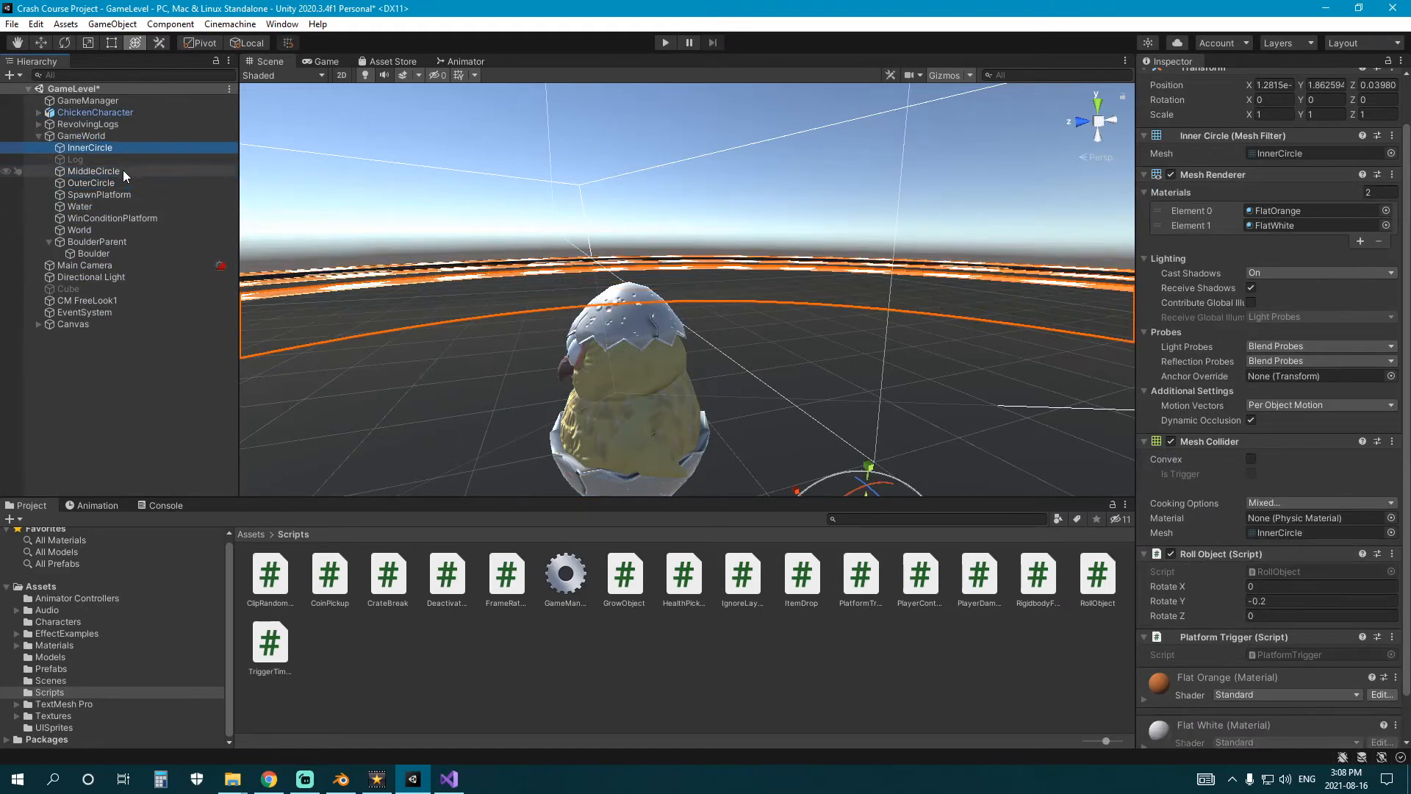
pyautogui.click(122, 171)
pyautogui.click(116, 181)
pyautogui.keyDown('ctrl'); pyautogui.click(110, 148); pyautogui.keyUp('ctrl')
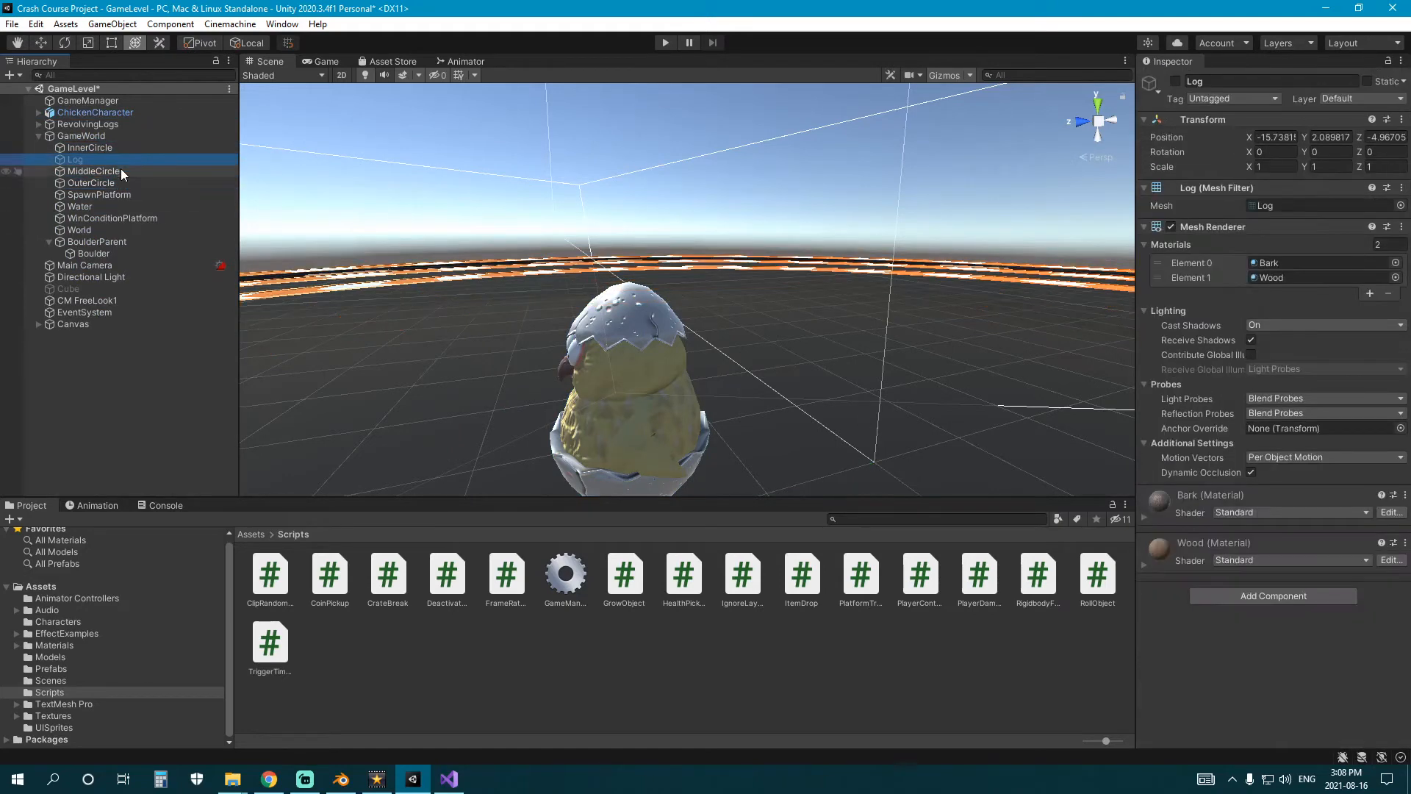
pyautogui.keyDown('ctrl'); pyautogui.click(120, 170); pyautogui.keyUp('ctrl')
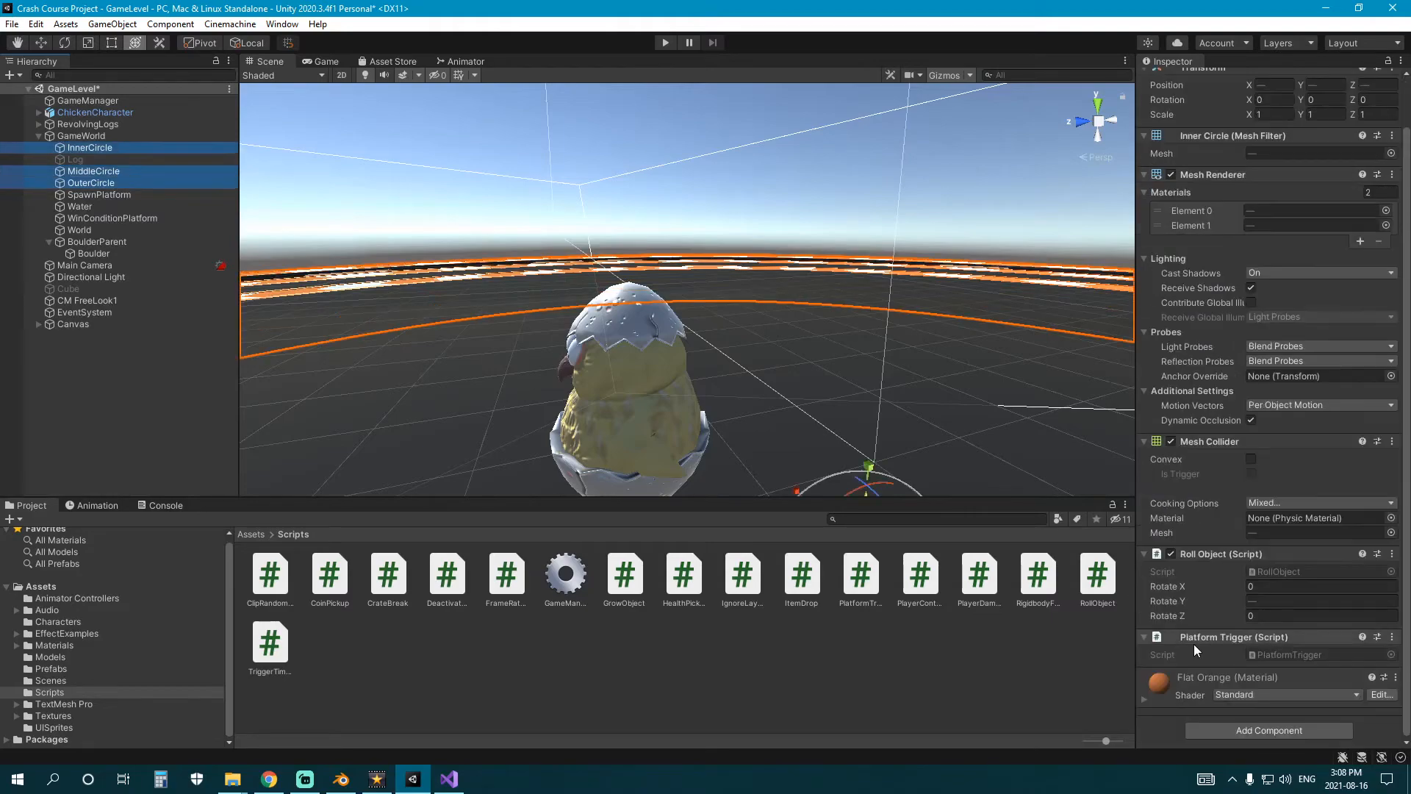
# Recheck the Player tag and components on ChickenCharacter, deselect it and save the GameLevel scene.
pyautogui.click(450, 779)
pyautogui.click(412, 782)
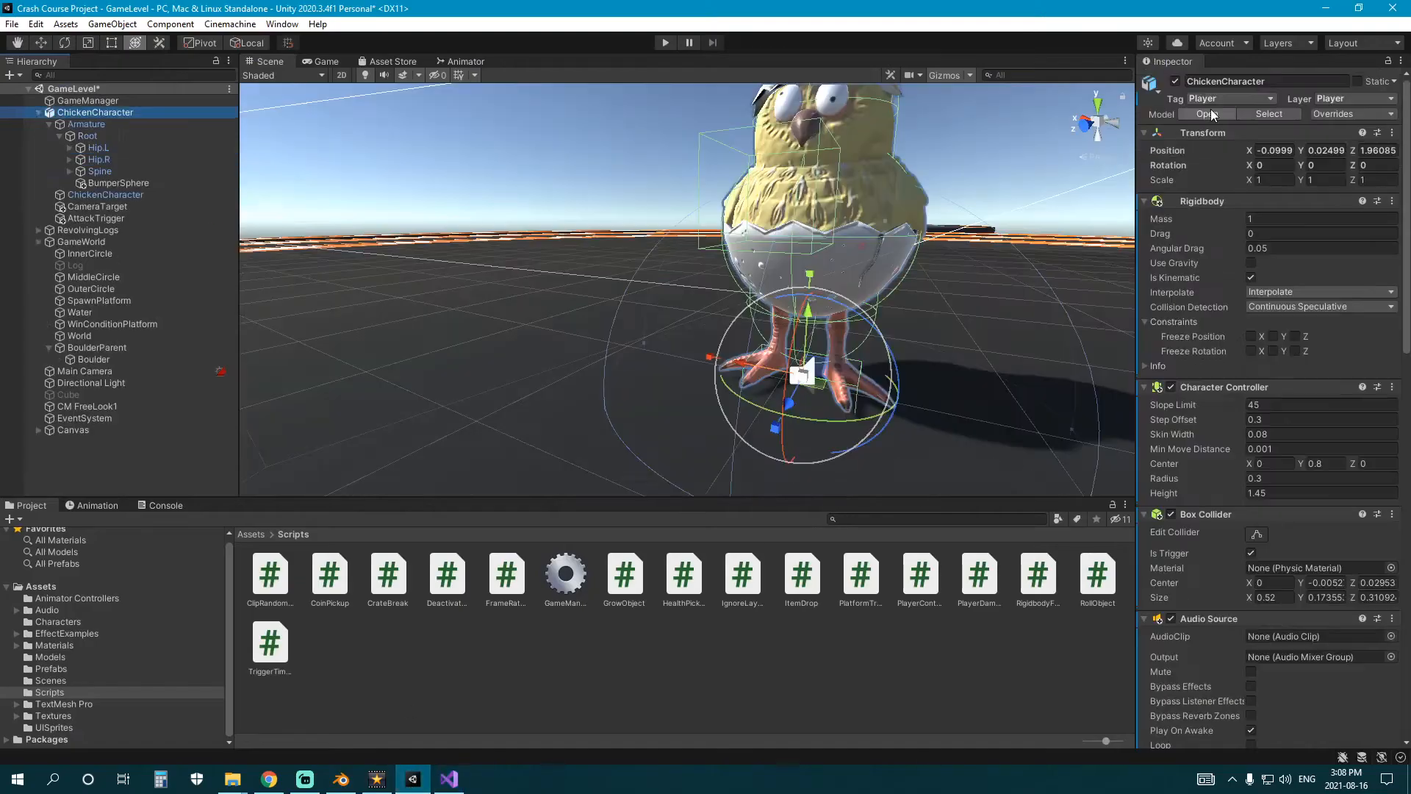
pyautogui.scroll(-9, 1224, 368)
pyautogui.click(877, 647)
pyautogui.scroll(-4, 642, 376)
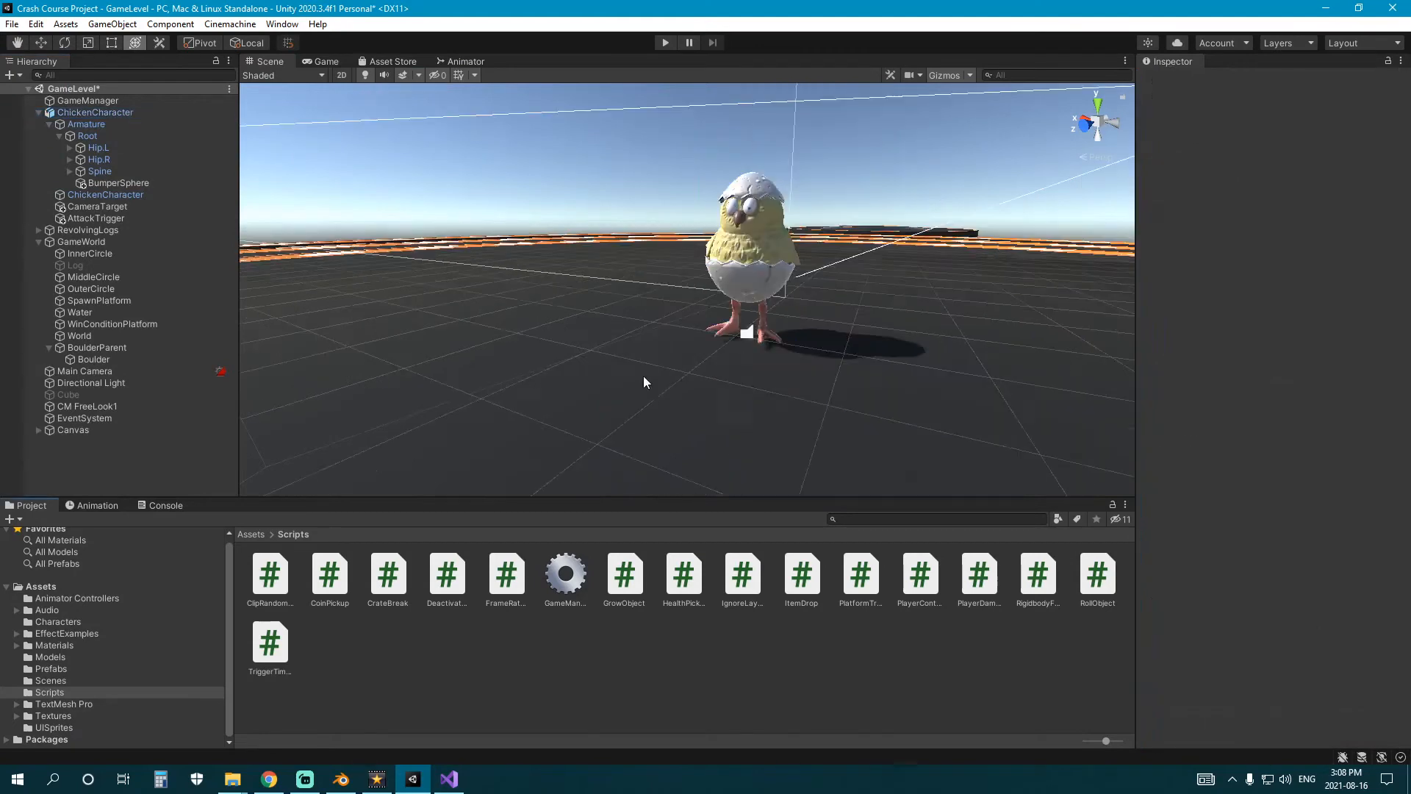
pyautogui.moveTo(642, 376); pyautogui.dragTo(647, 344, button='right')
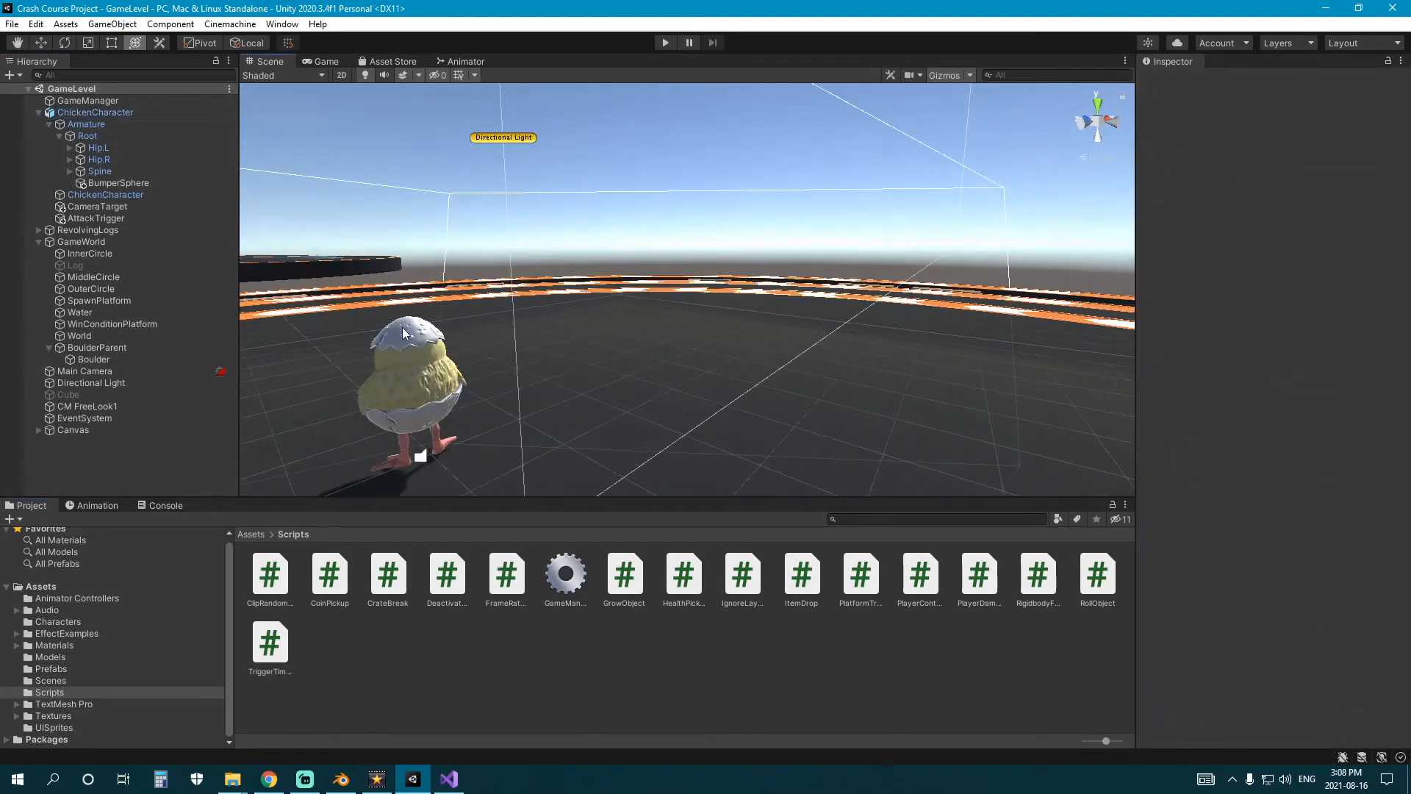
pyautogui.moveTo(402, 328); pyautogui.dragTo(514, 327, button='middle')
# Play-test the level by moving the chicken on and off the inner and middle rings, and stop the game.
pyautogui.click(665, 47)
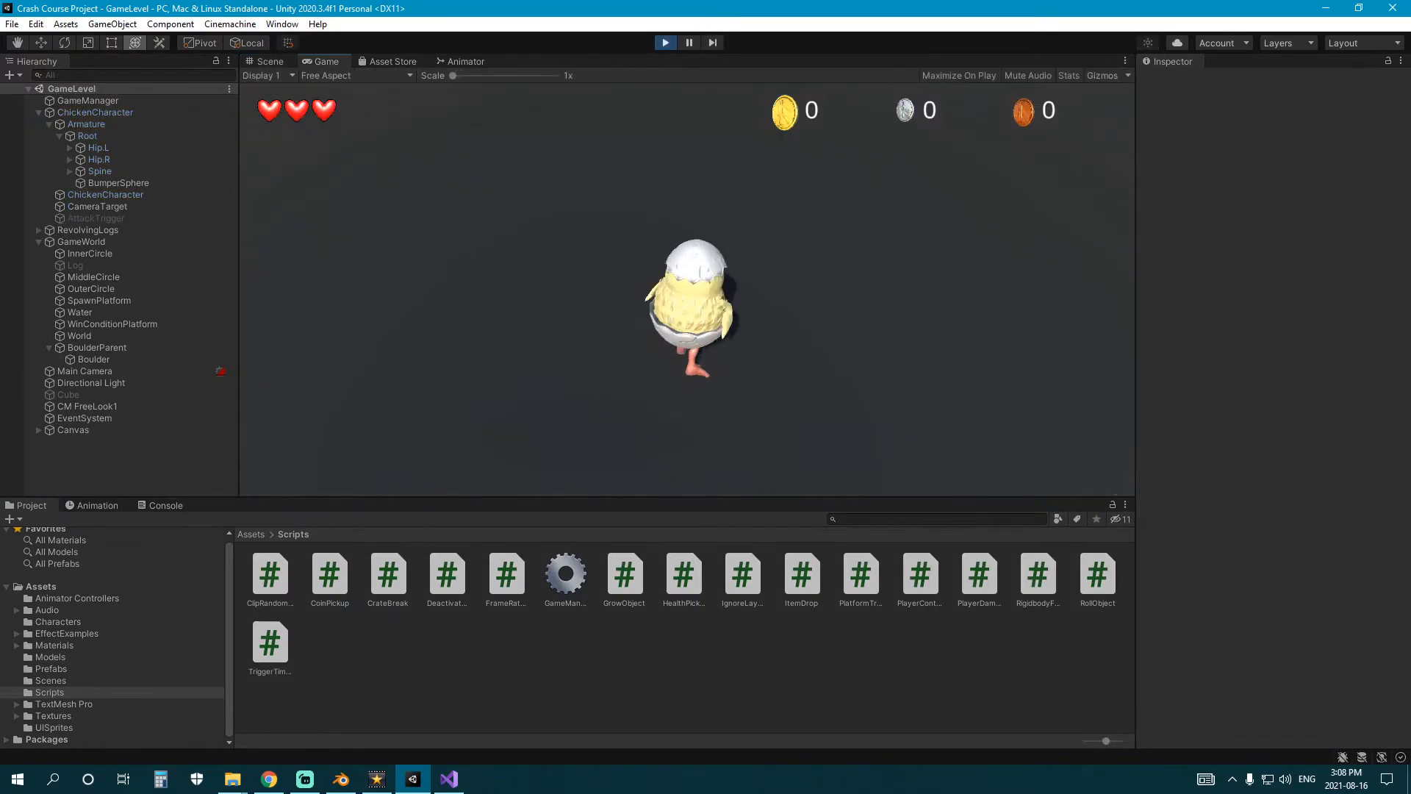
pyautogui.press('w')
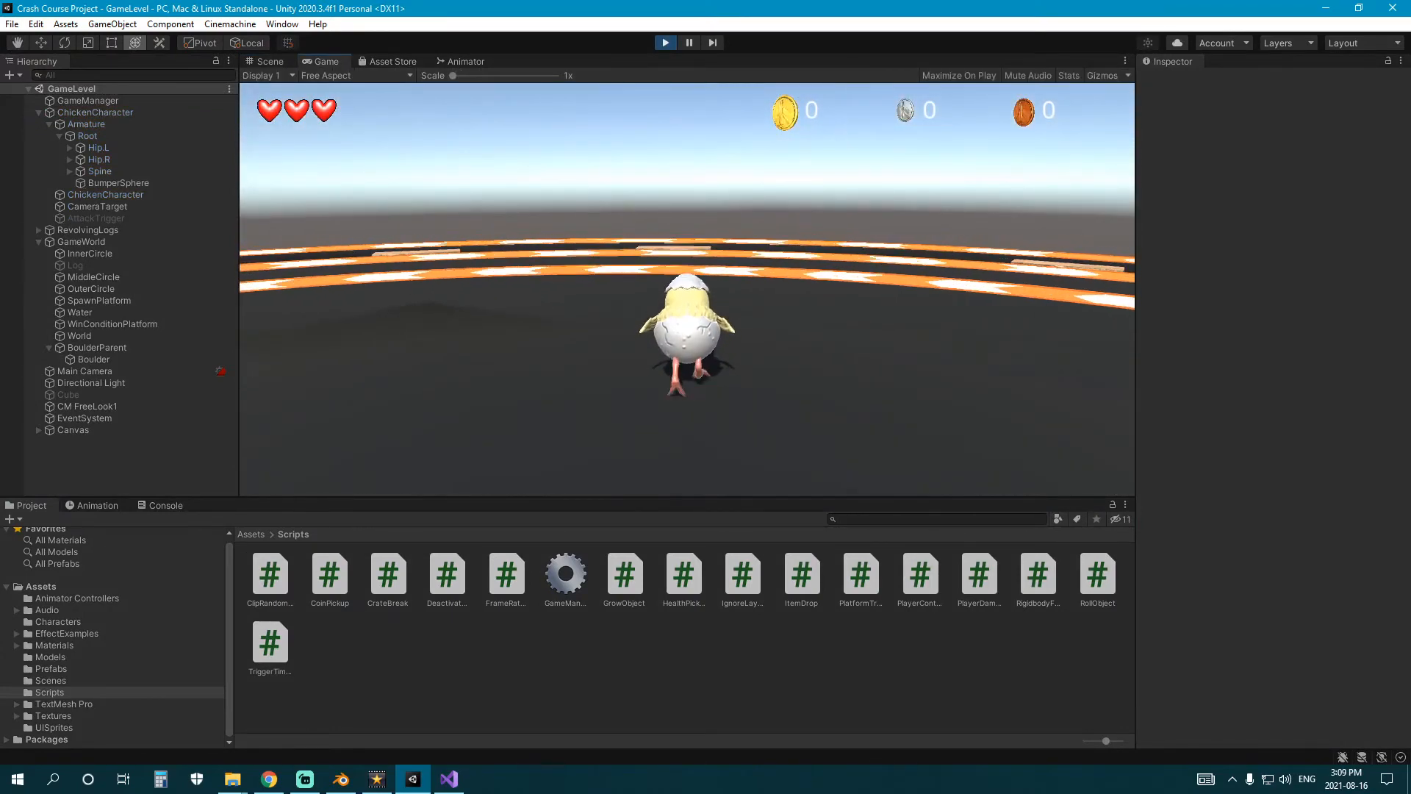
pyautogui.press('w')
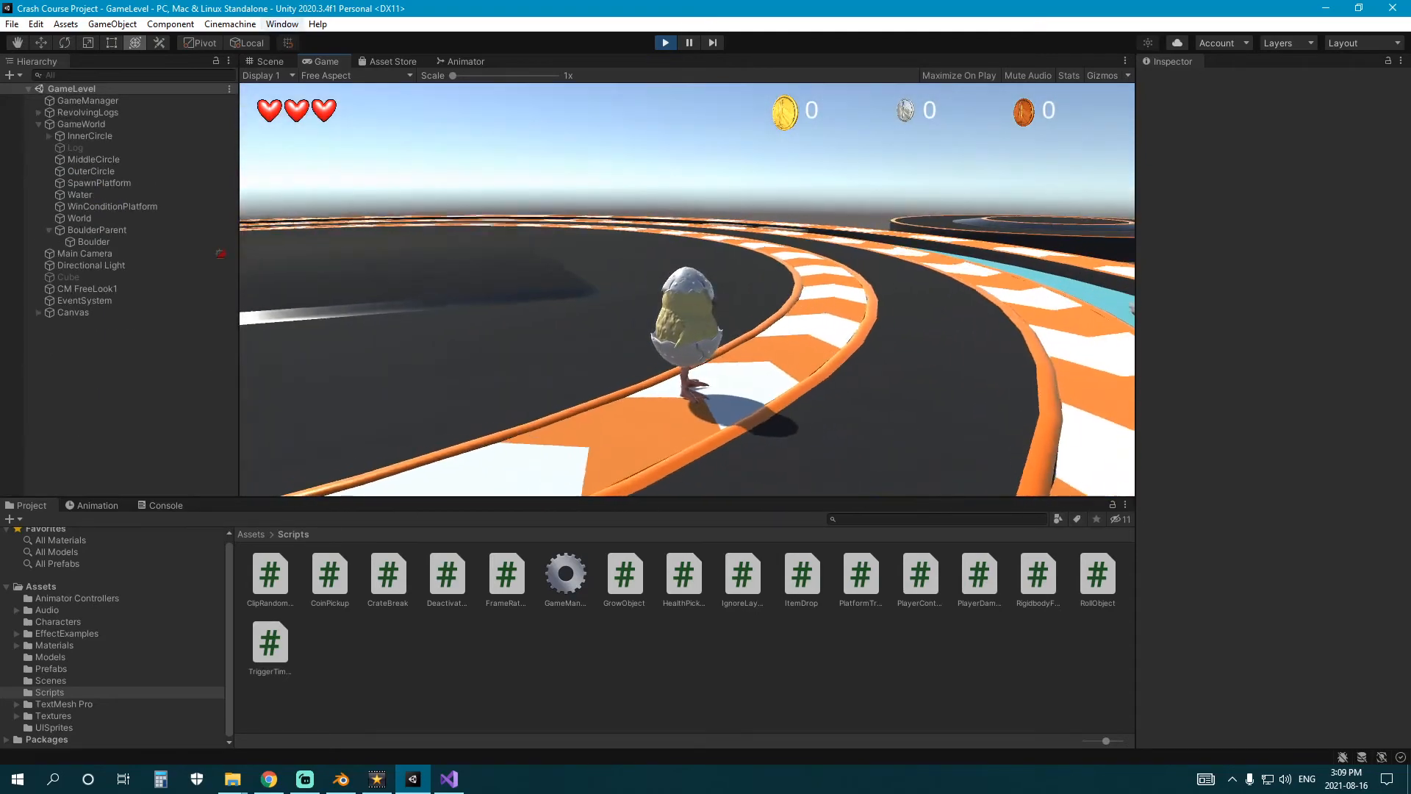
pyautogui.press('w')
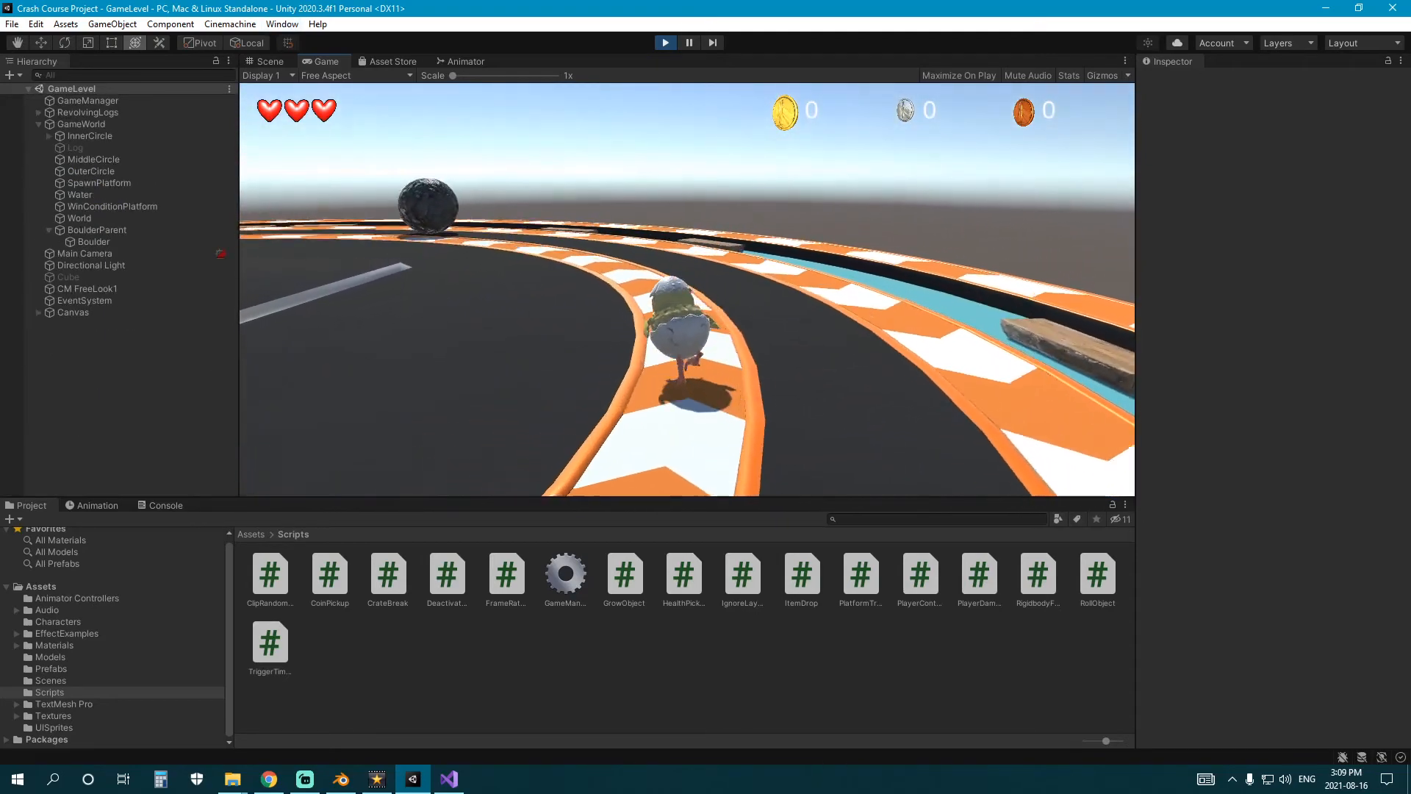
pyautogui.press('w')
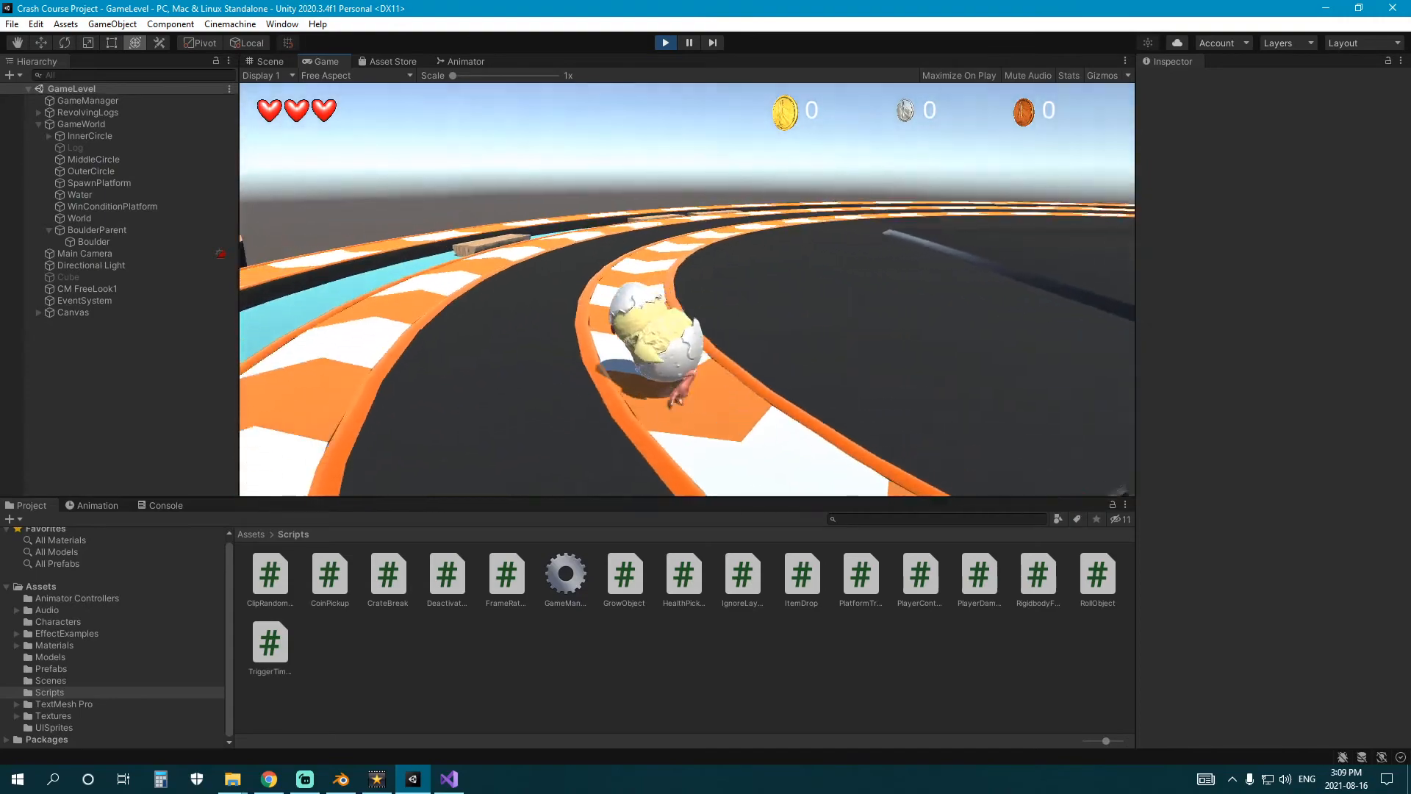
pyautogui.press('w')
pyautogui.press('space')
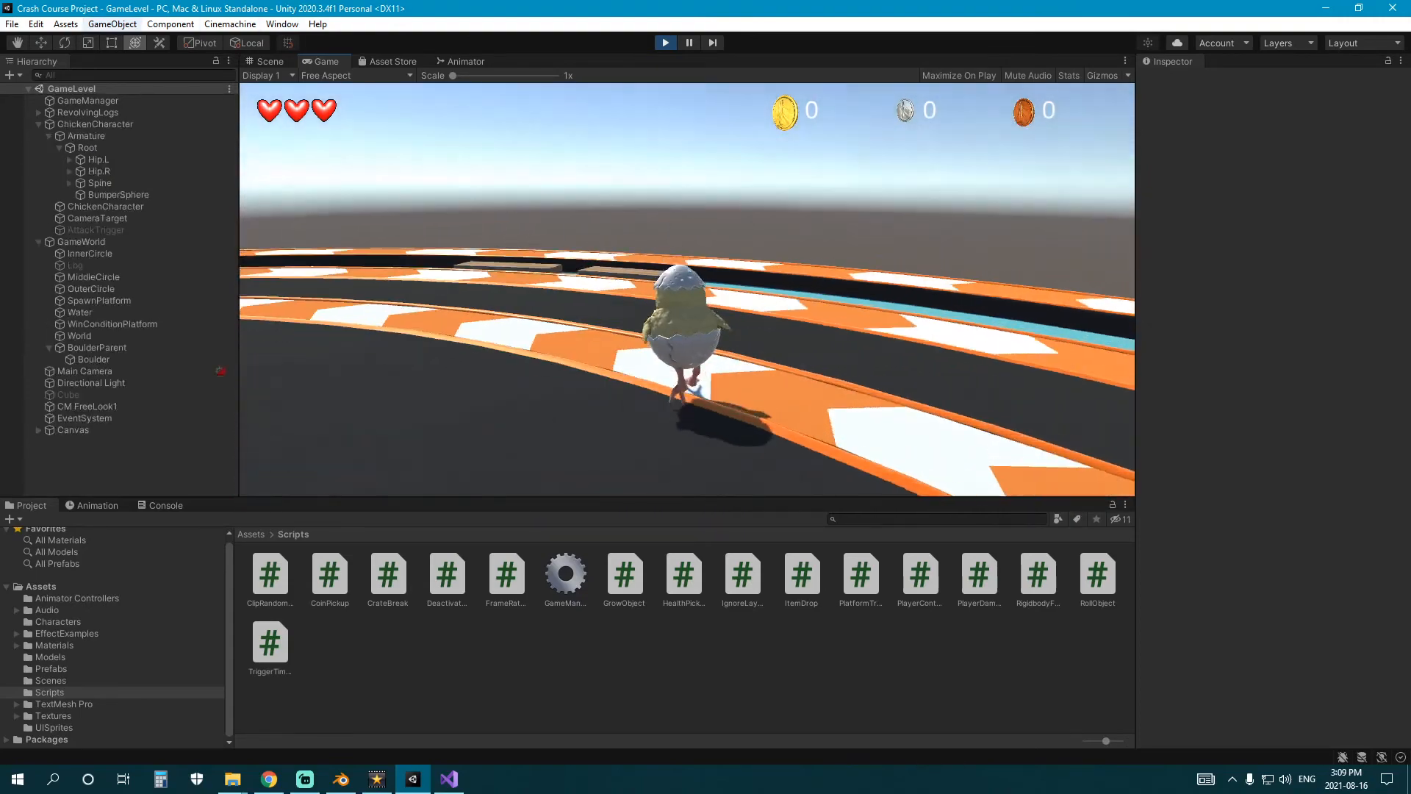
pyautogui.press('a')
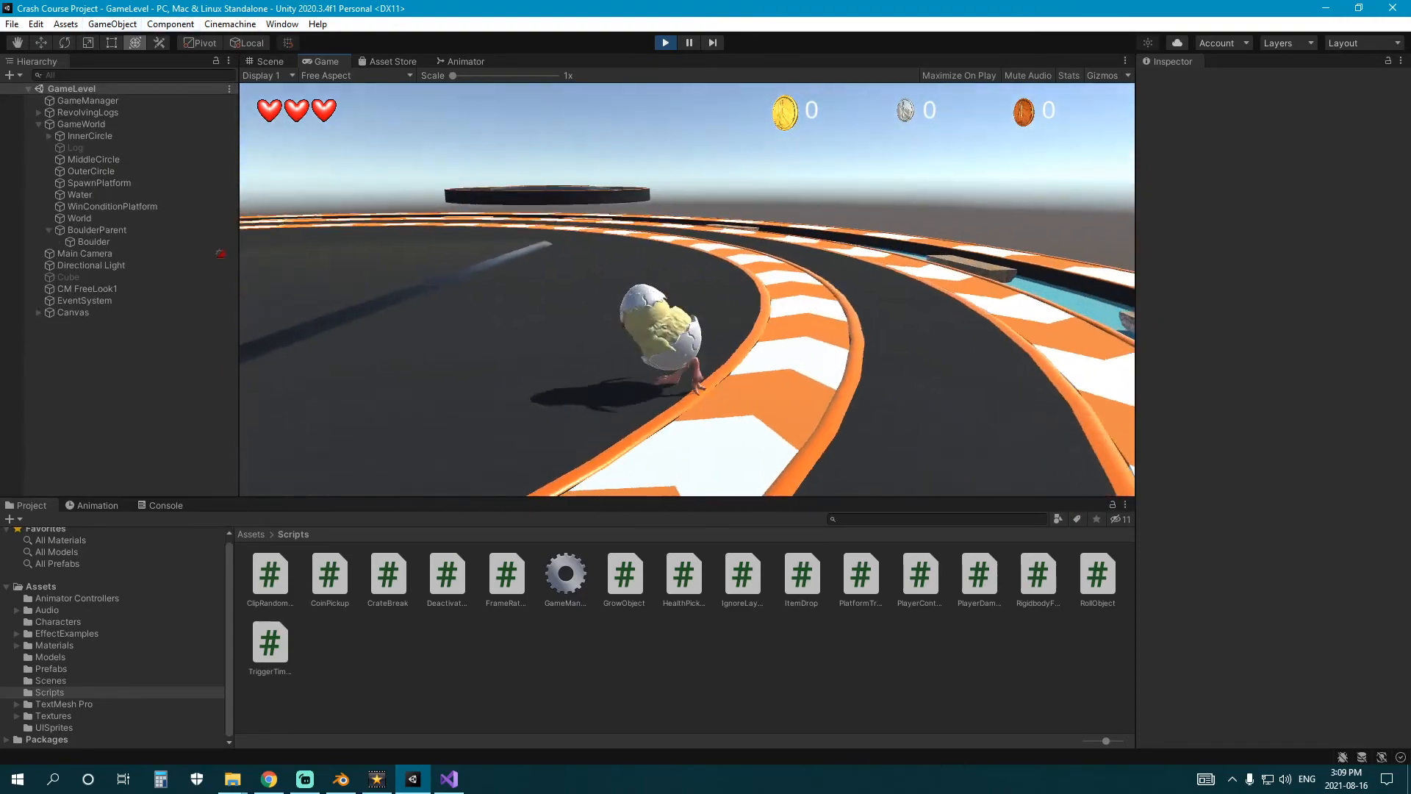
pyautogui.press('w')
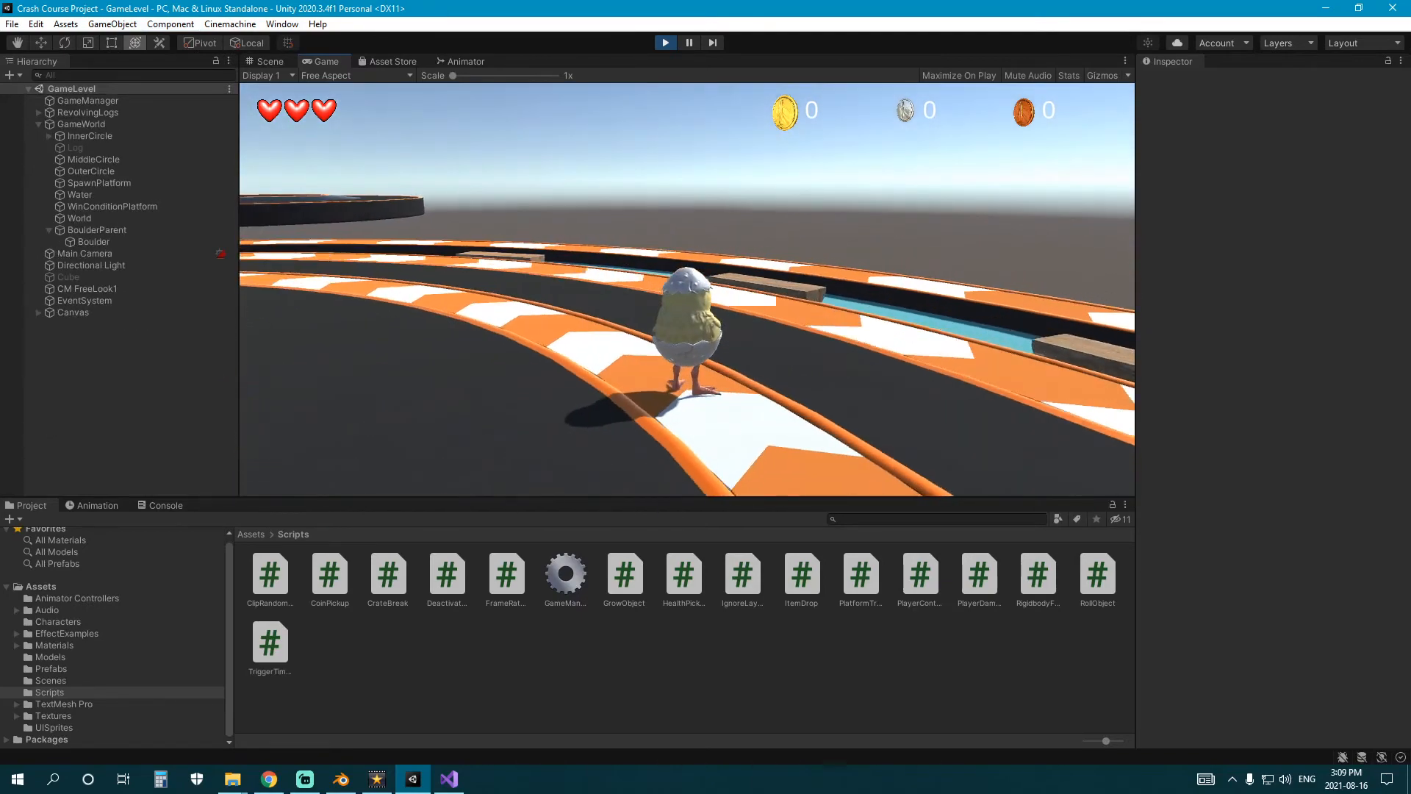
pyautogui.press('w')
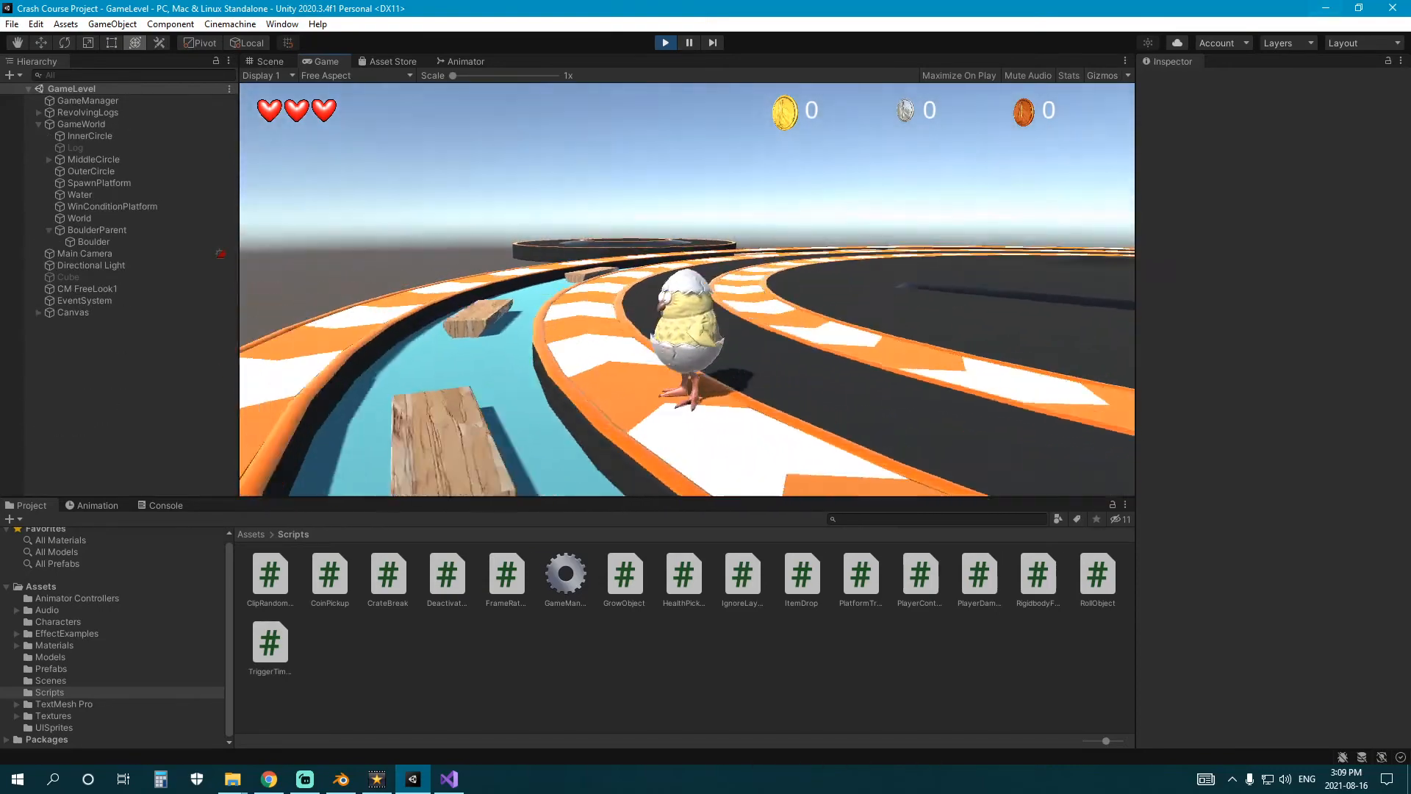
pyautogui.press('w')
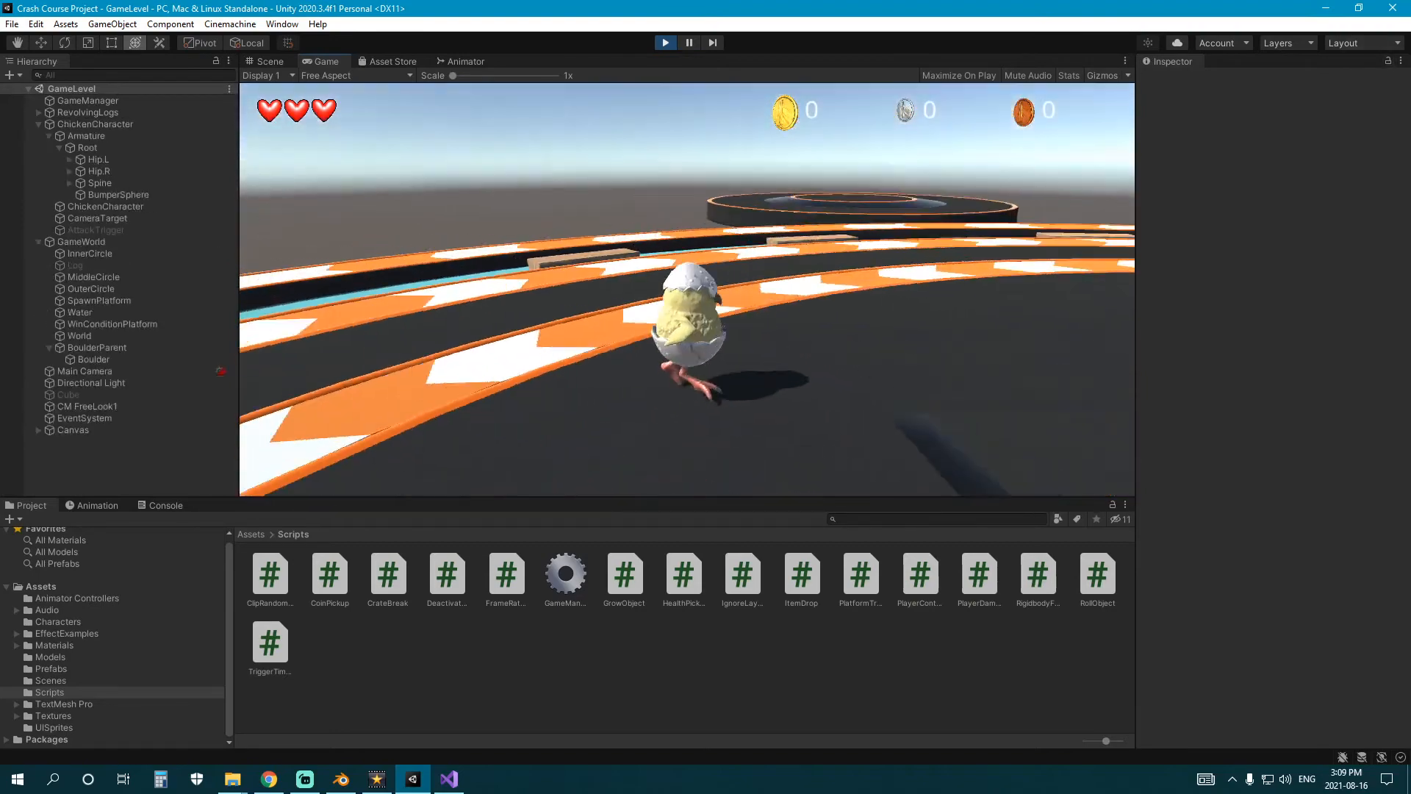
pyautogui.click(663, 46)
# Open the CrateAsset prefab for editing and copy its Box Collider component.
pyautogui.moveTo(546, 238); pyautogui.dragTo(597, 296, button='right')
pyautogui.scroll(3, 597, 295)
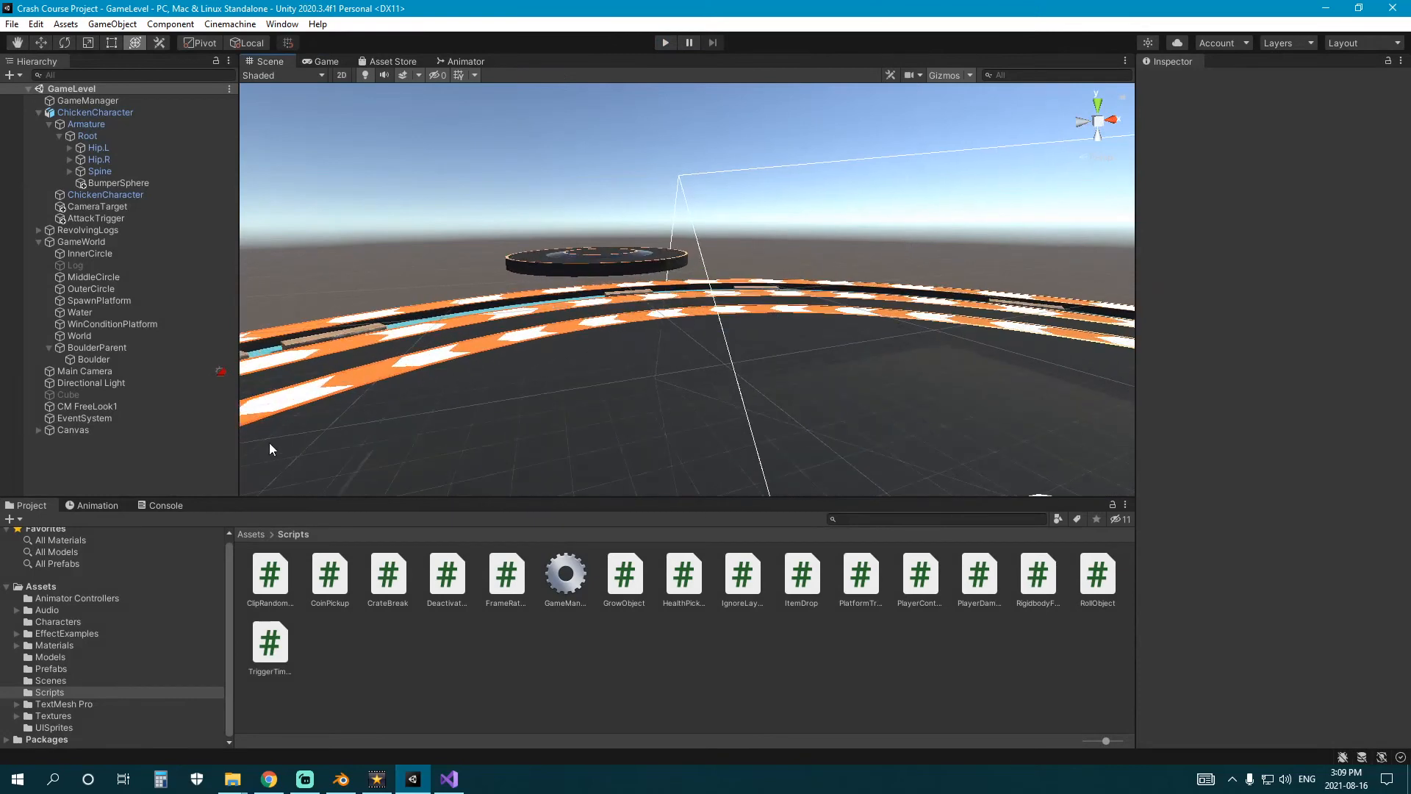
pyautogui.click(42, 668)
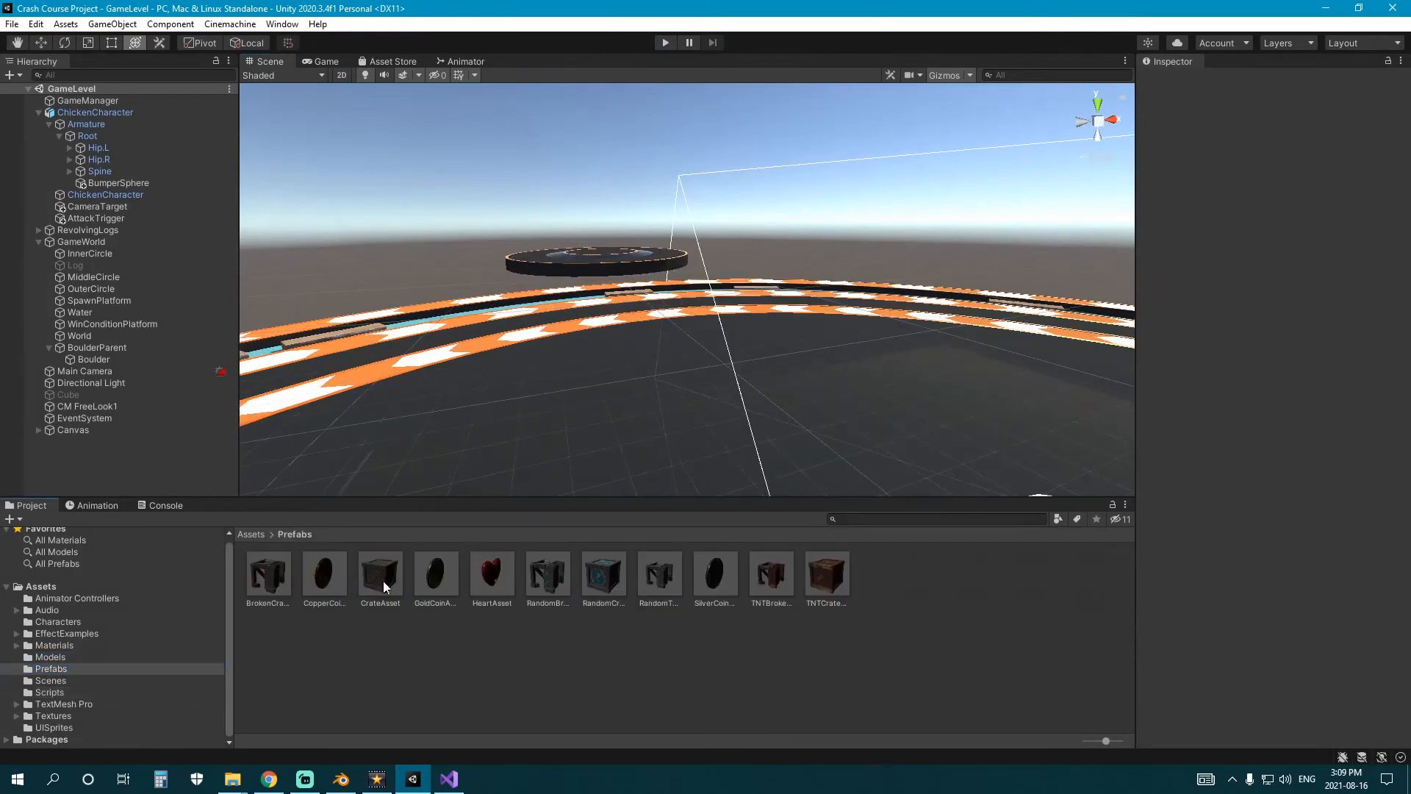
pyautogui.doubleClick(375, 580)
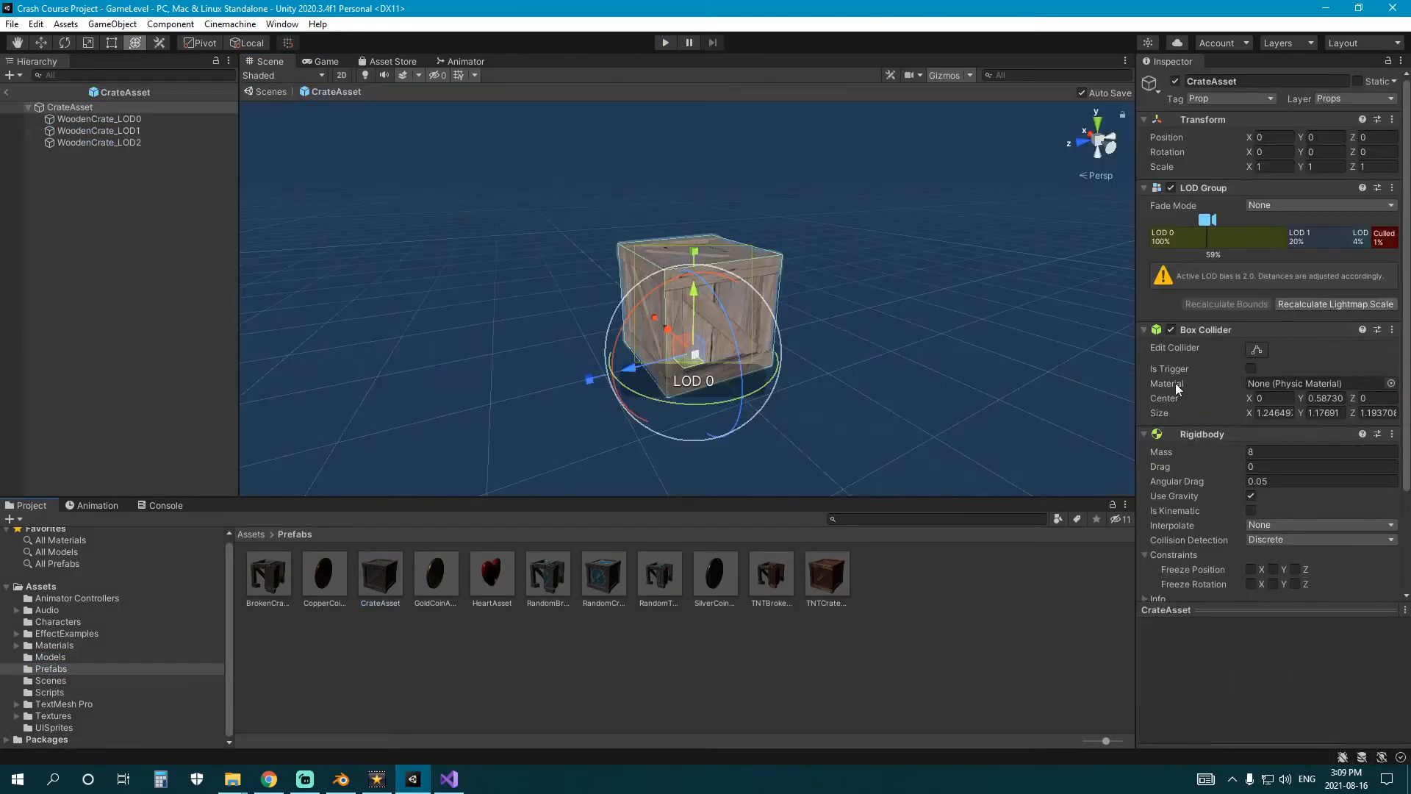
pyautogui.rightClick(1254, 331)
pyautogui.click(1307, 443)
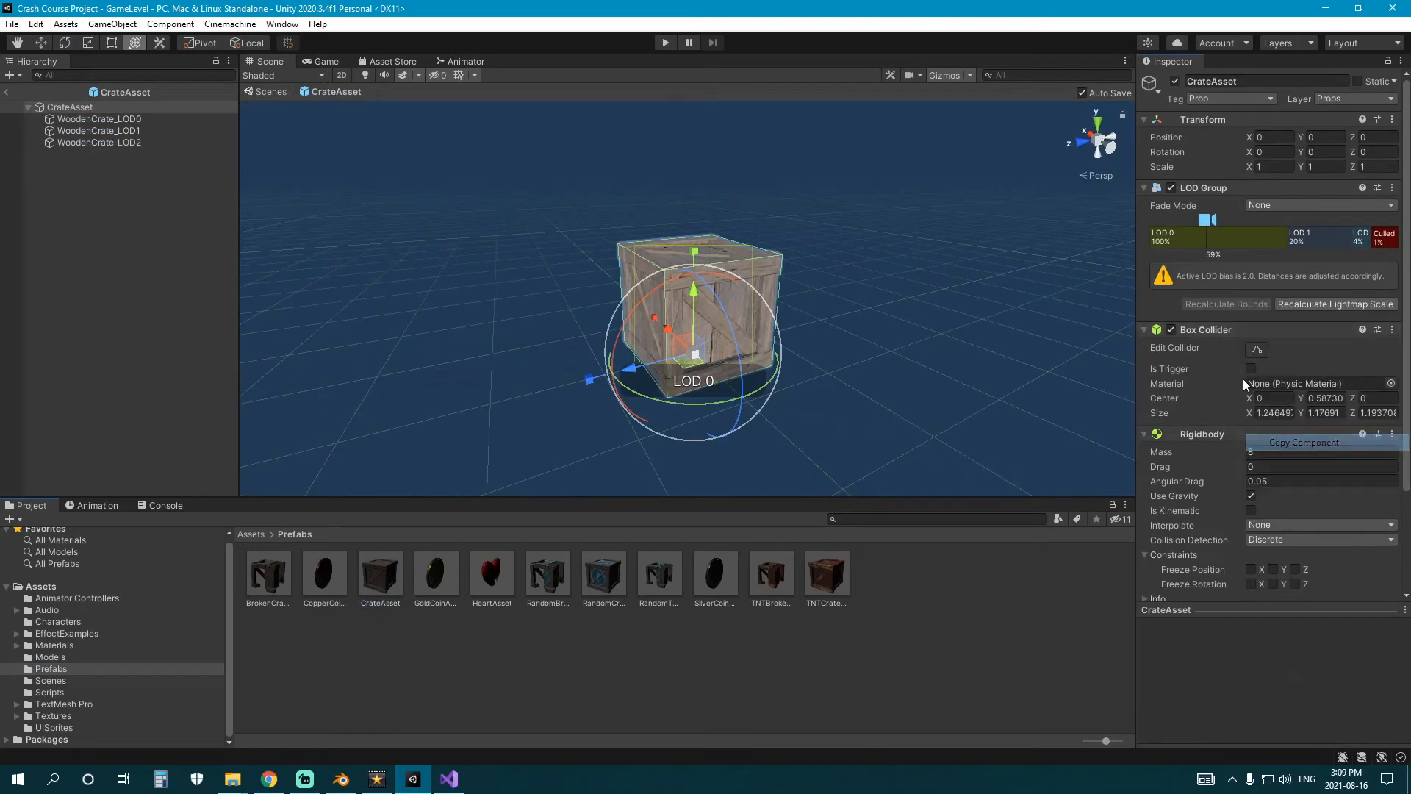
# Add a second Box Collider to the CrateAsset prefab and paste the copied collider's values into it.
pyautogui.scroll(-3, 1244, 382)
pyautogui.click(1285, 576)
pyautogui.write('box')
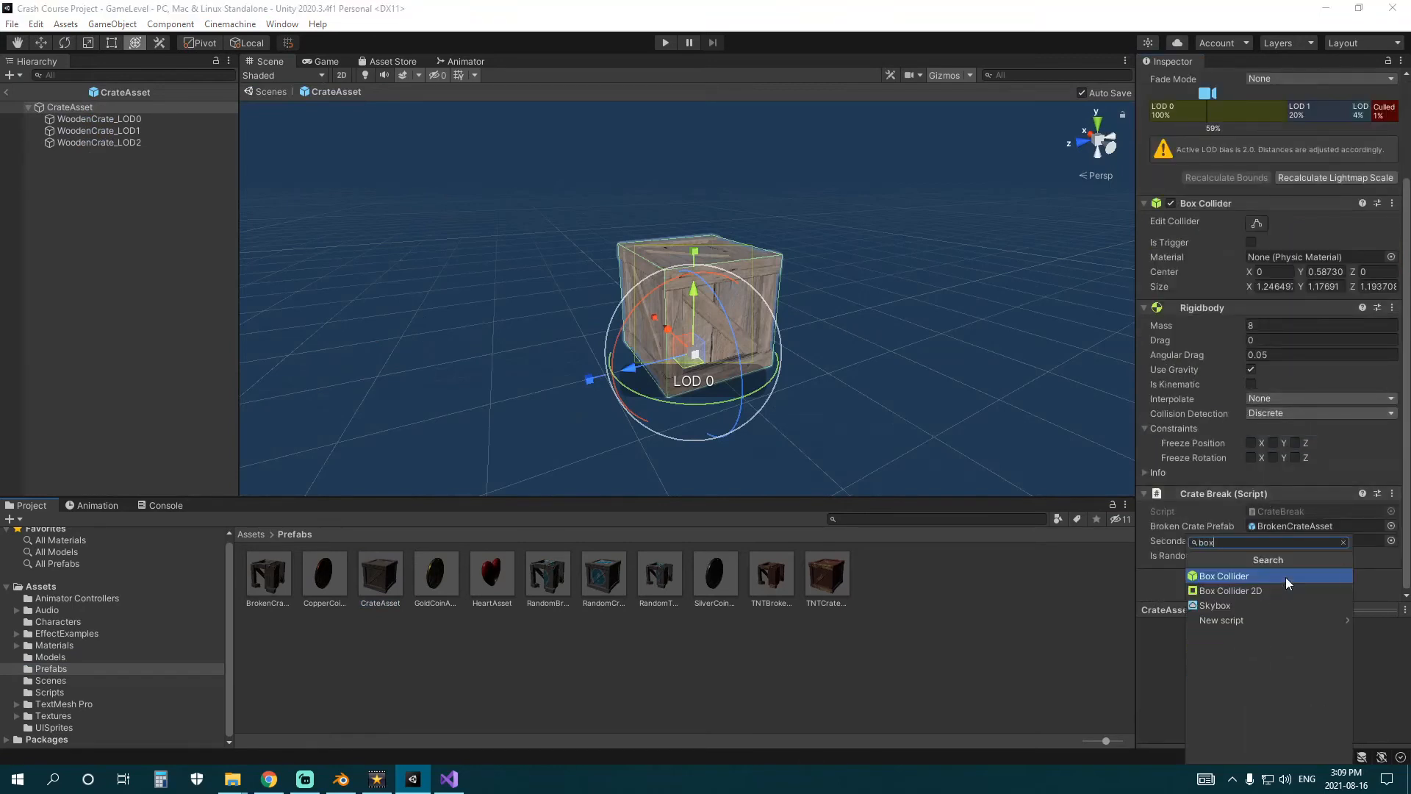
pyautogui.click(1285, 576)
pyautogui.scroll(-3, 1285, 576)
pyautogui.rightClick(1194, 470)
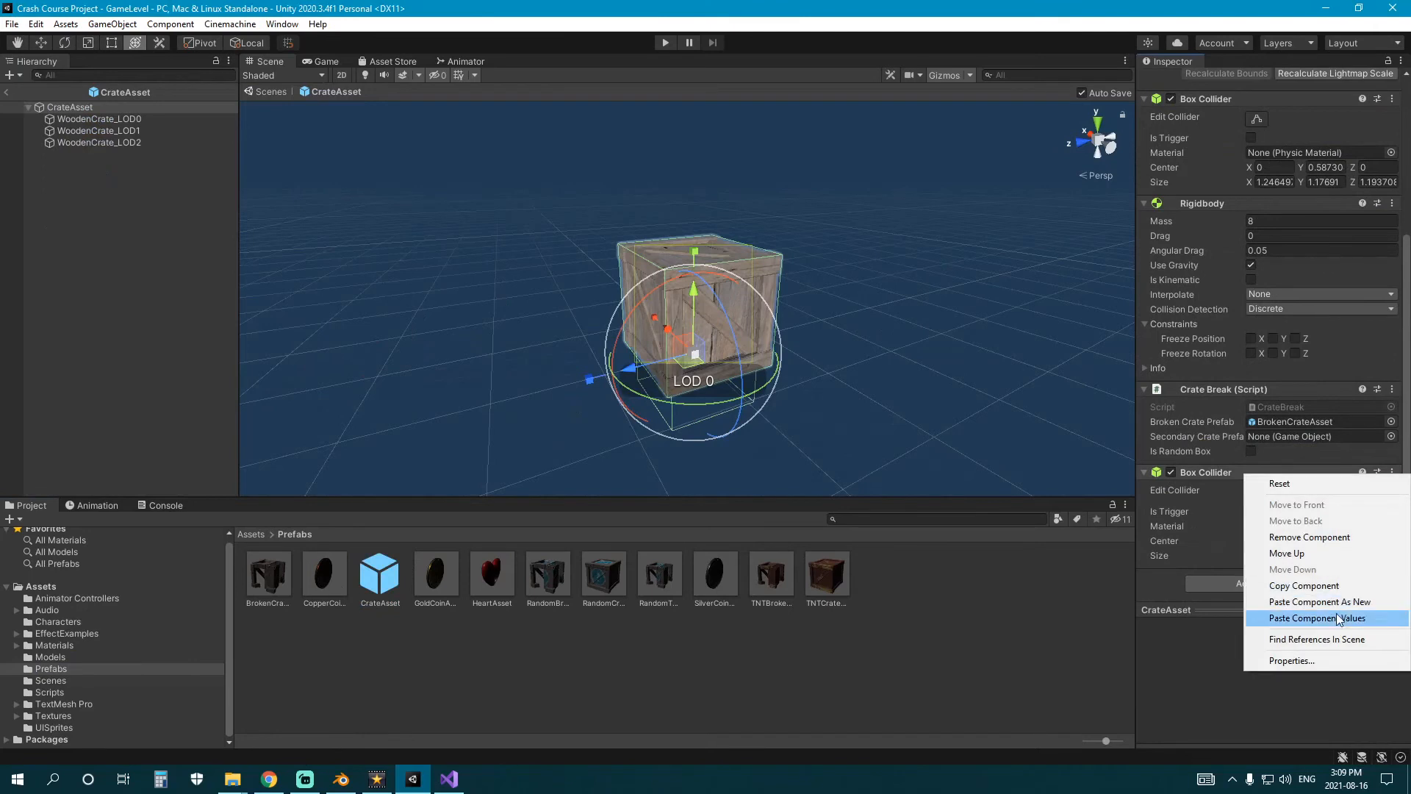
pyautogui.click(1293, 621)
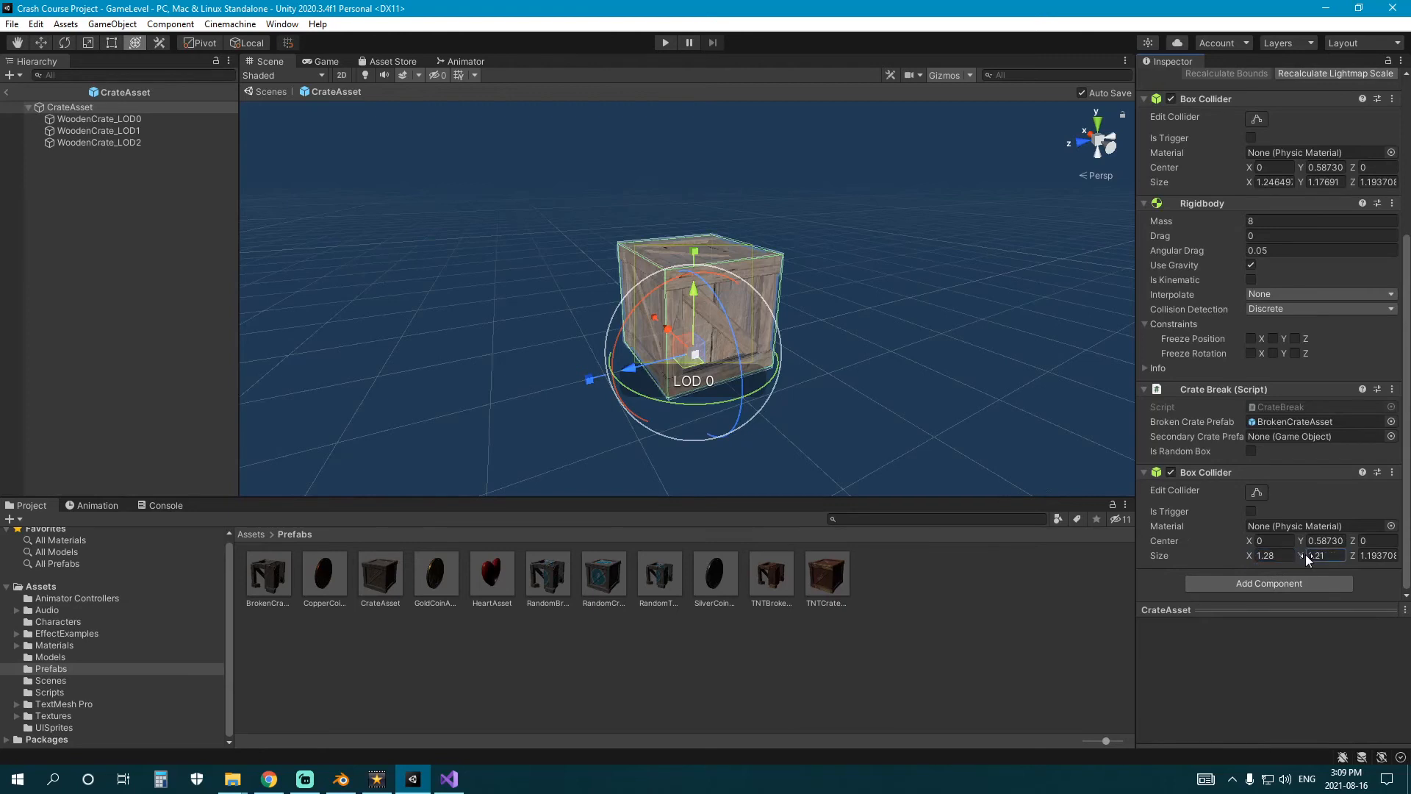
# Set the new CrateAsset collider's size to X 1.28, Y 1.21, Z 1.23 and make it a trigger.
pyautogui.click(1360, 555)
pyautogui.write('1.23')
pyautogui.scroll(5, 1170, 410)
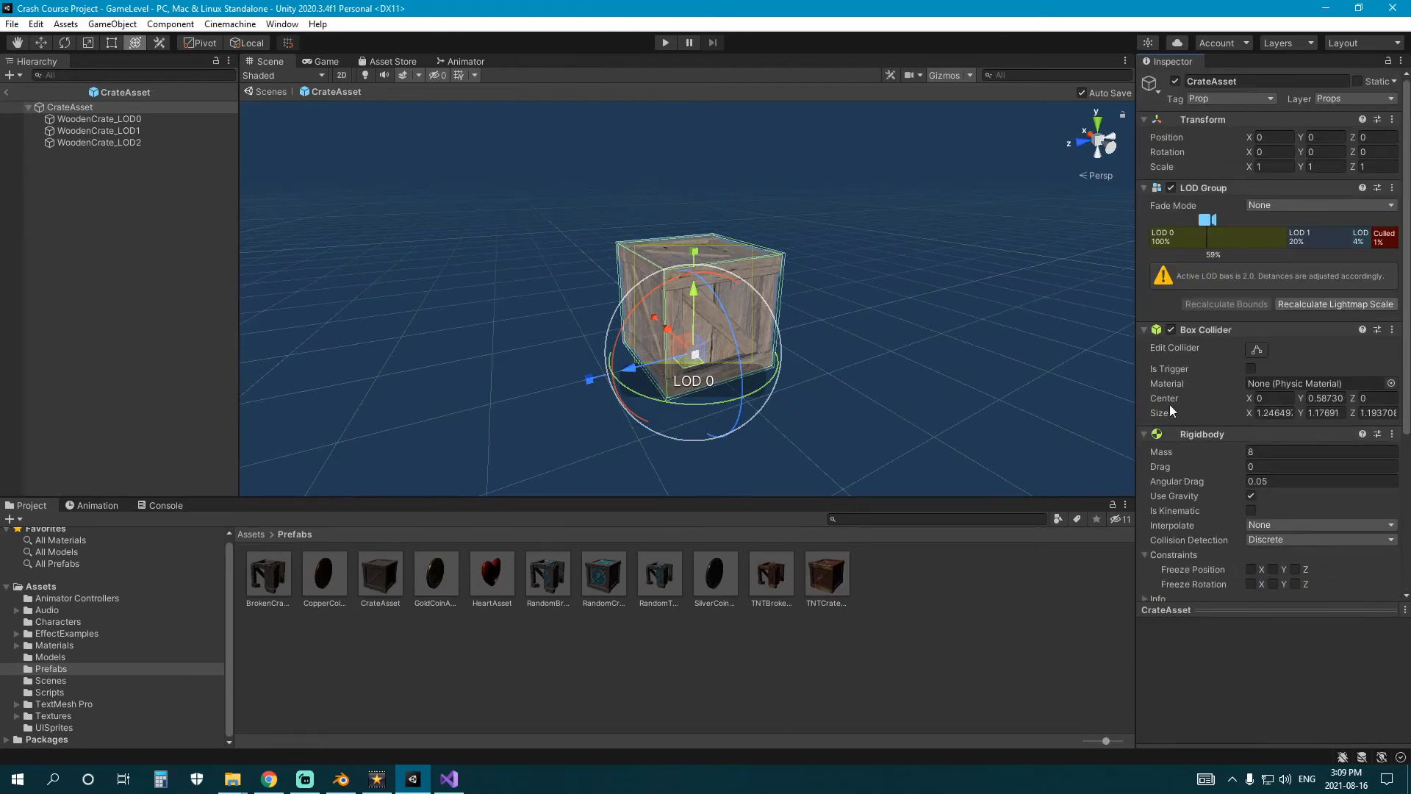
pyautogui.scroll(-3, 792, 341)
pyautogui.scroll(10, 770, 354)
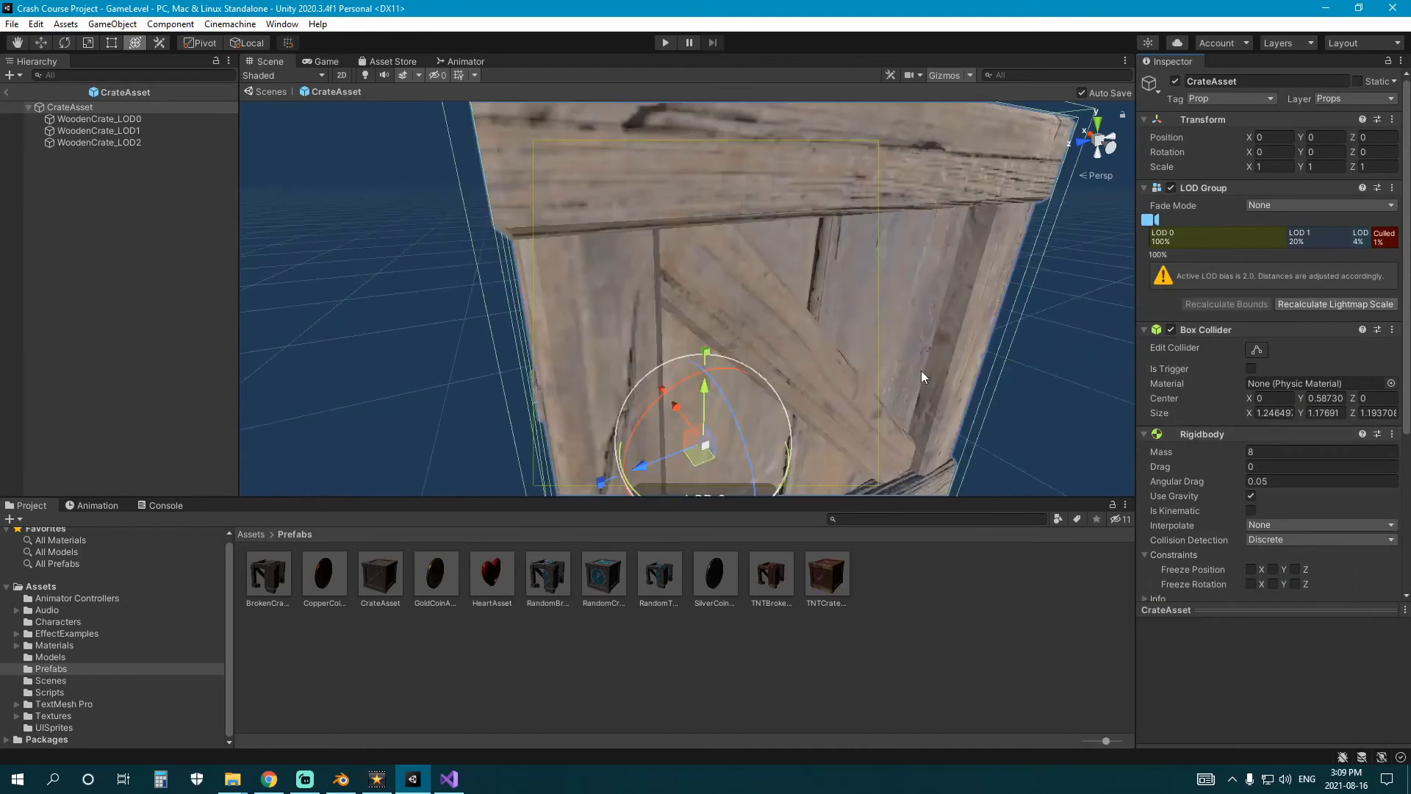
pyautogui.moveTo(920, 371); pyautogui.dragTo(916, 331, button='right')
pyautogui.press('f')
pyautogui.scroll(-5, 1305, 369)
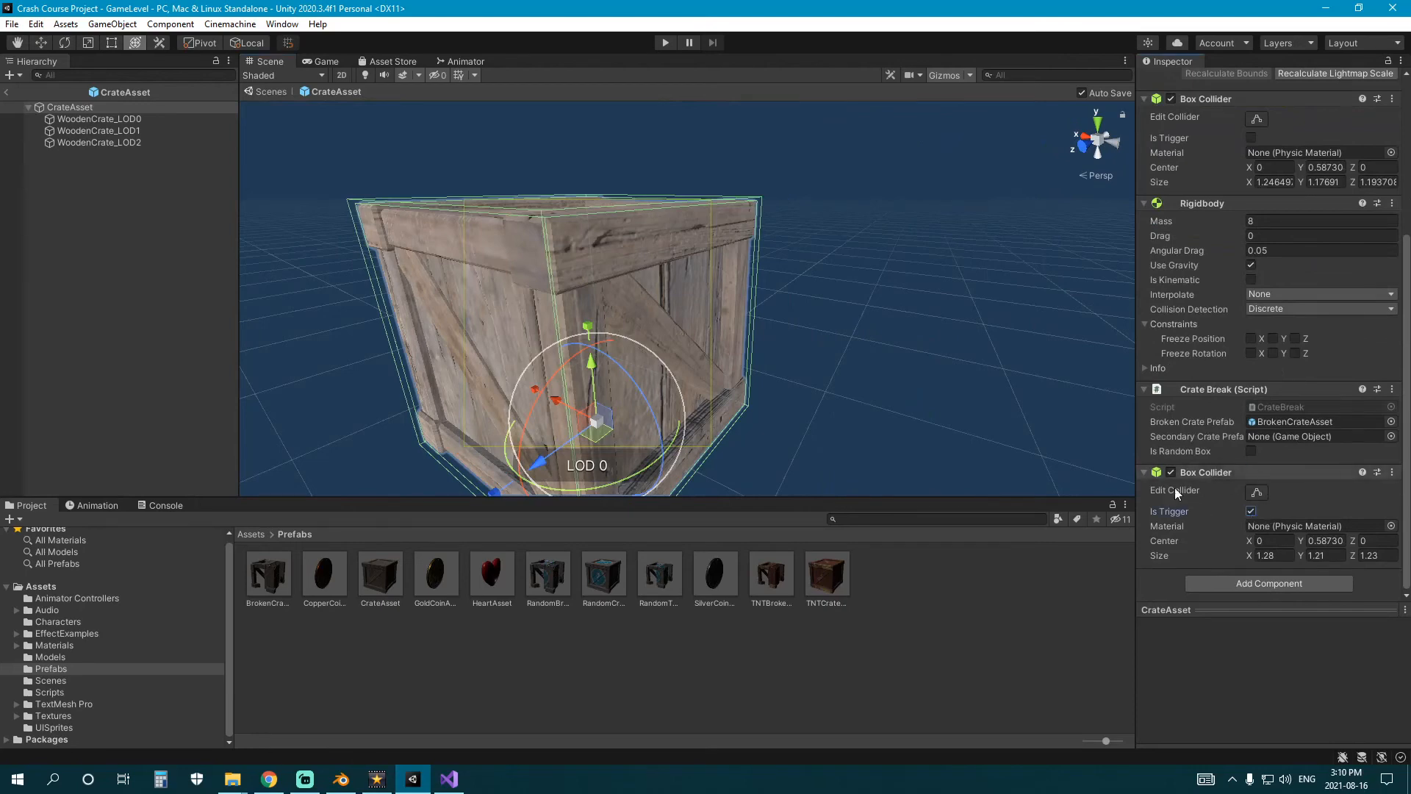
# Check that CrateAsset uses the Prop tag, keeping Prop selected.
pyautogui.scroll(5, 1174, 487)
pyautogui.click(1212, 98)
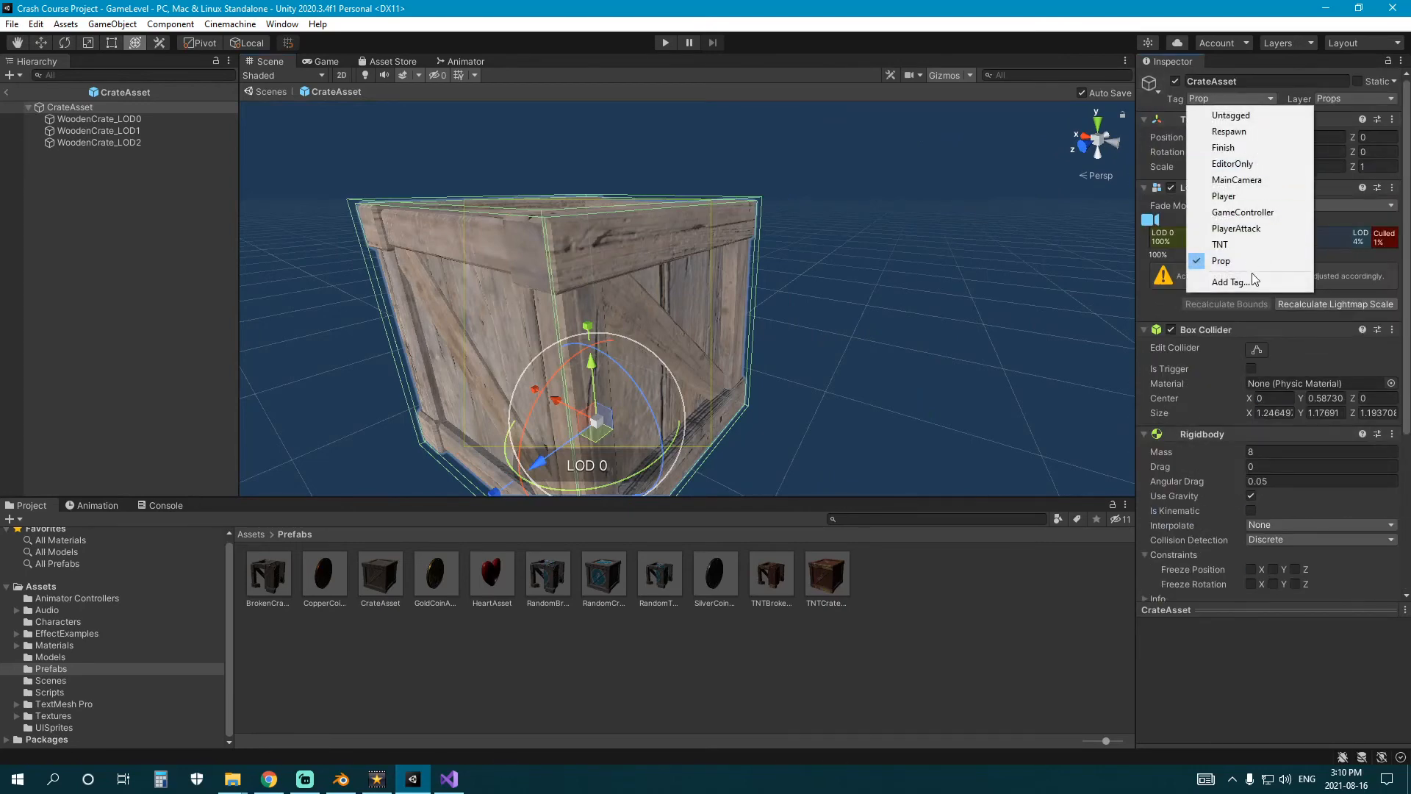
pyautogui.click(1233, 261)
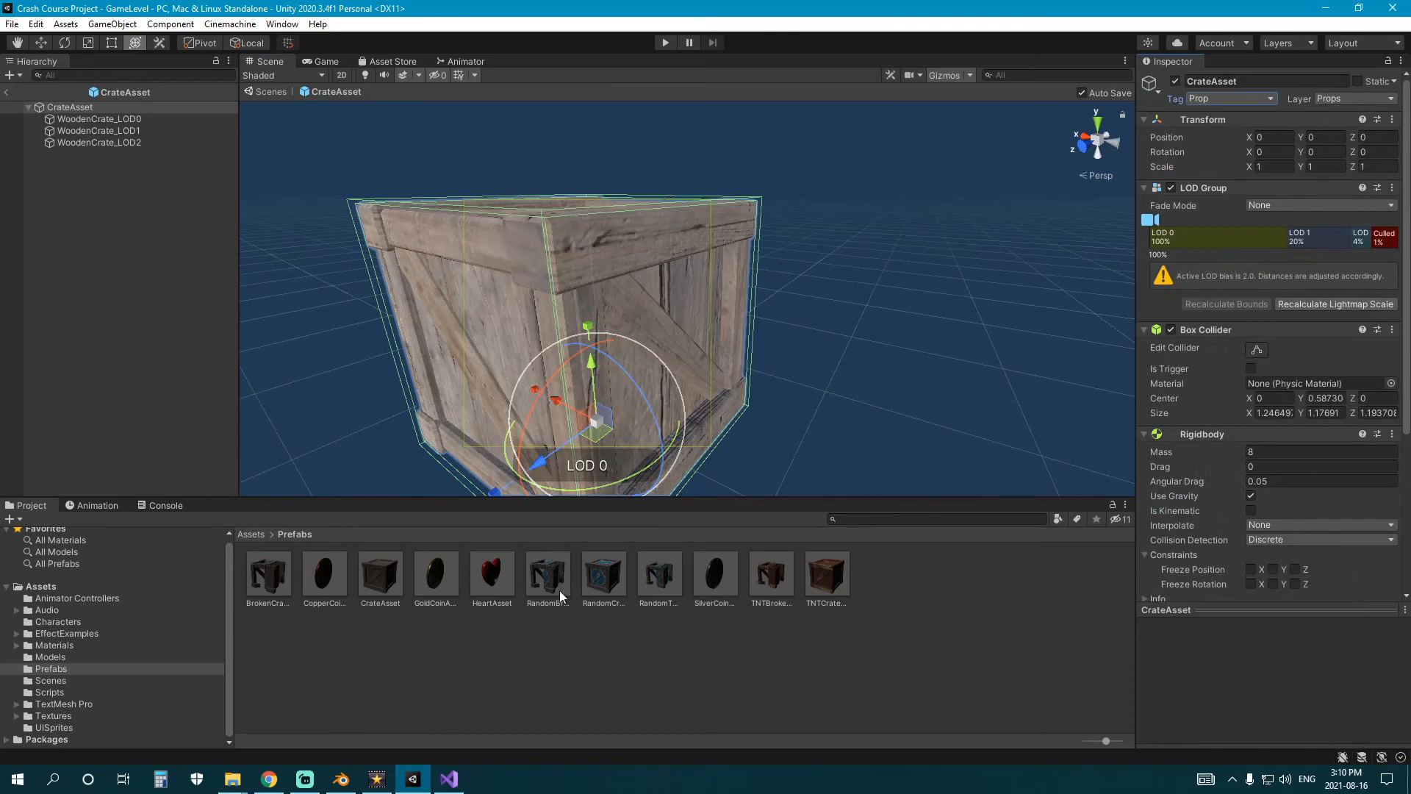
# Open the RandomCrateAsset prefab for editing and copy its Box Collider component.
pyautogui.doubleClick(602, 585)
pyautogui.moveTo(517, 386); pyautogui.dragTo(775, 413, button='middle')
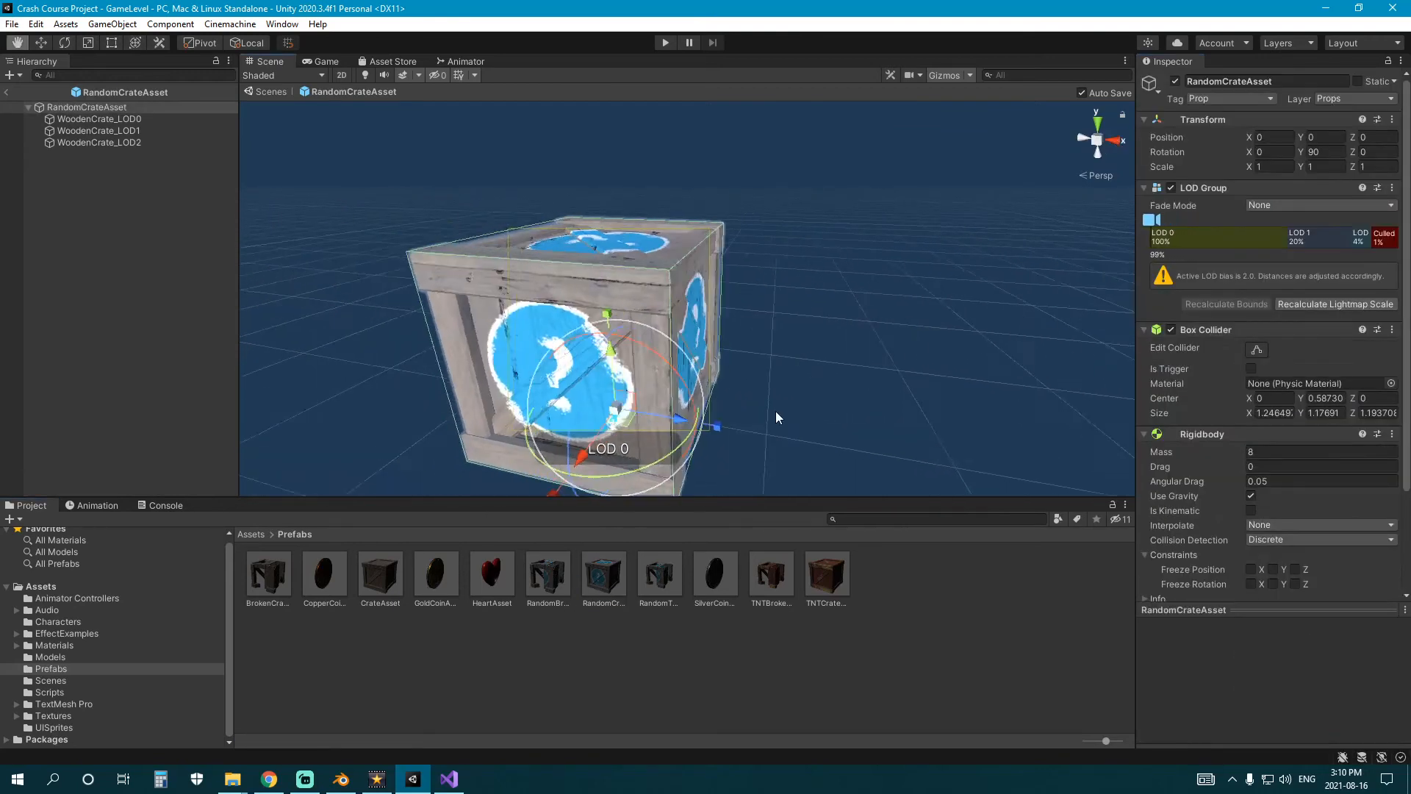
pyautogui.keyDown('alt'); pyautogui.moveTo(776, 417); pyautogui.dragTo(780, 339); pyautogui.keyUp('alt')
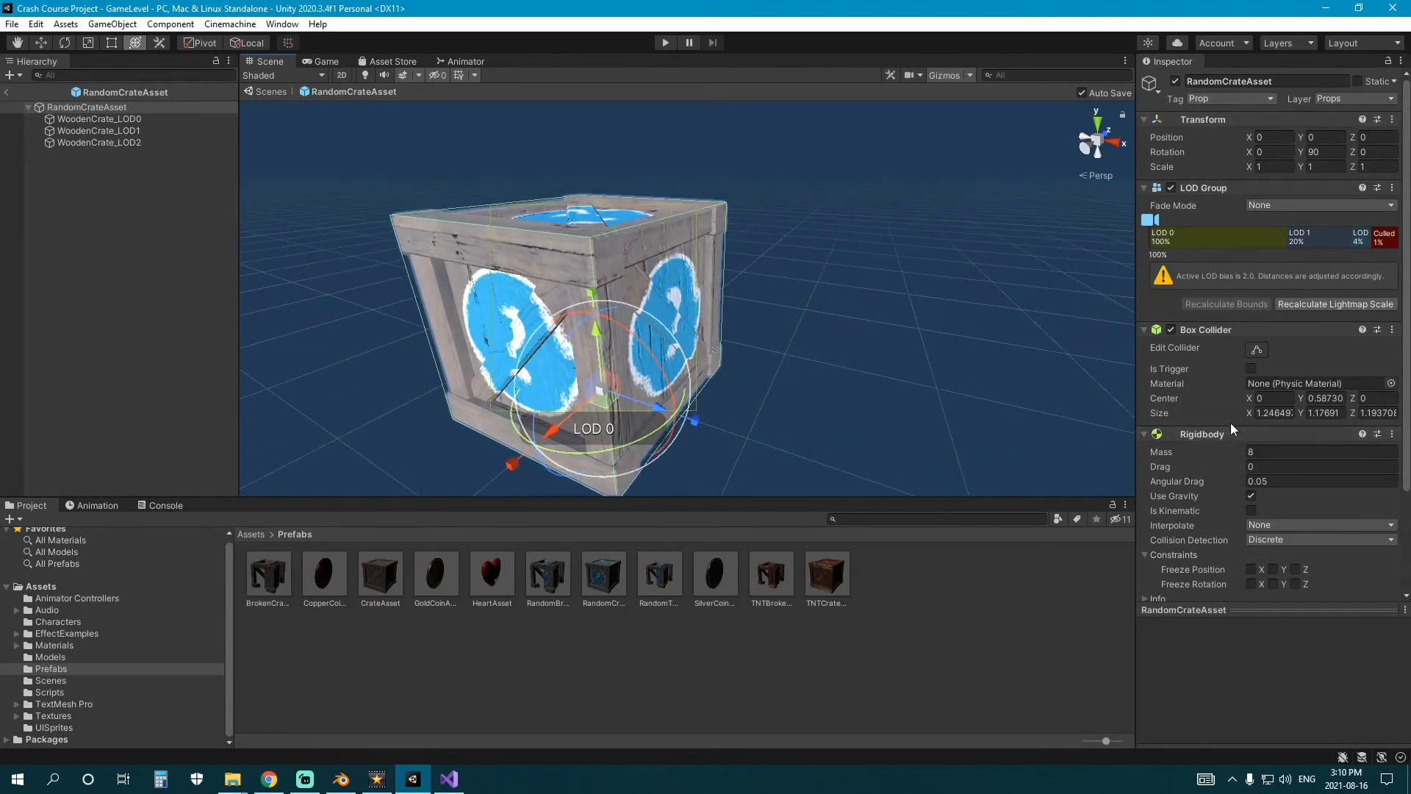
pyautogui.scroll(-4, 1232, 427)
pyautogui.rightClick(1314, 204)
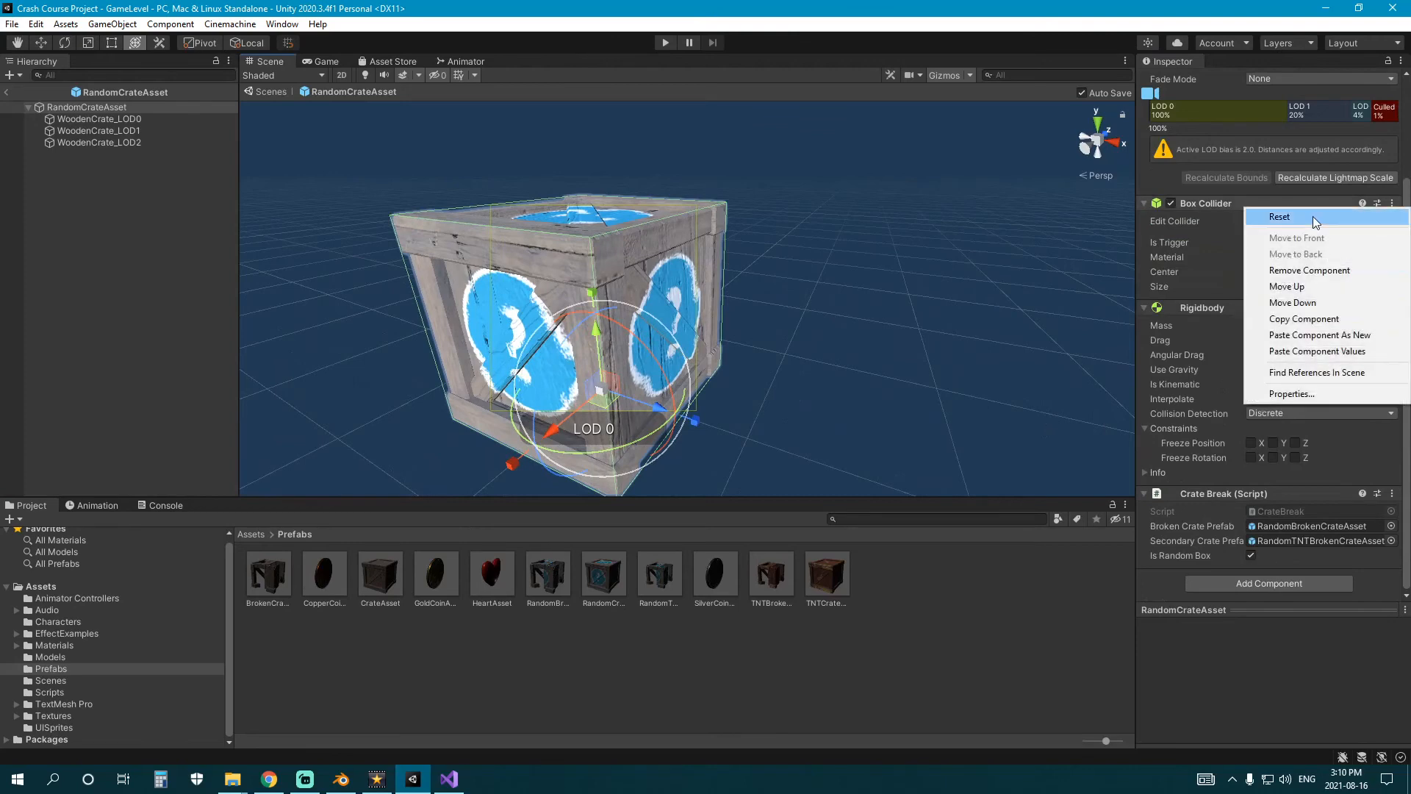
pyautogui.click(1280, 321)
# Add a second Box Collider to RandomCrateAsset and paste the original collider's values into it.
pyautogui.click(1242, 585)
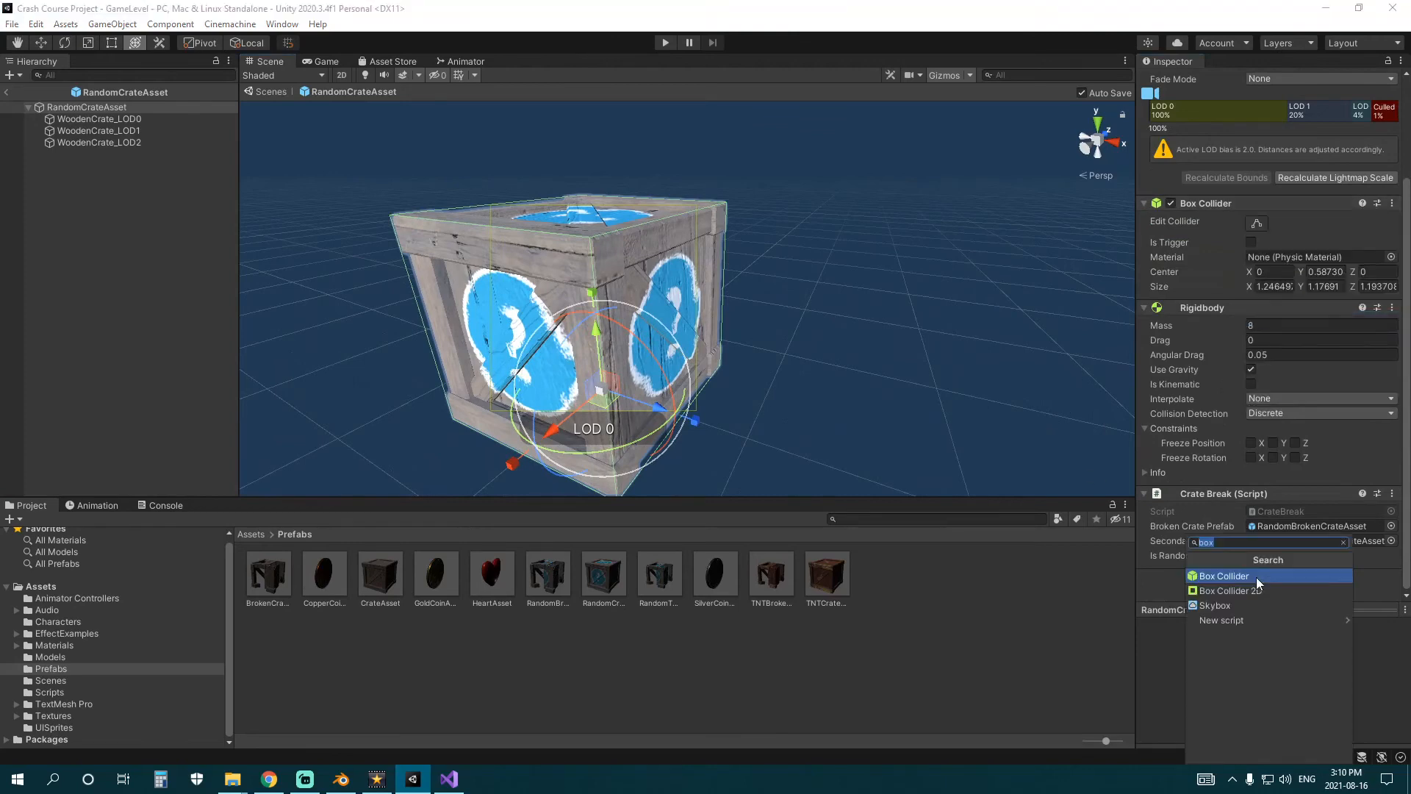
pyautogui.click(1255, 577)
pyautogui.rightClick(1267, 470)
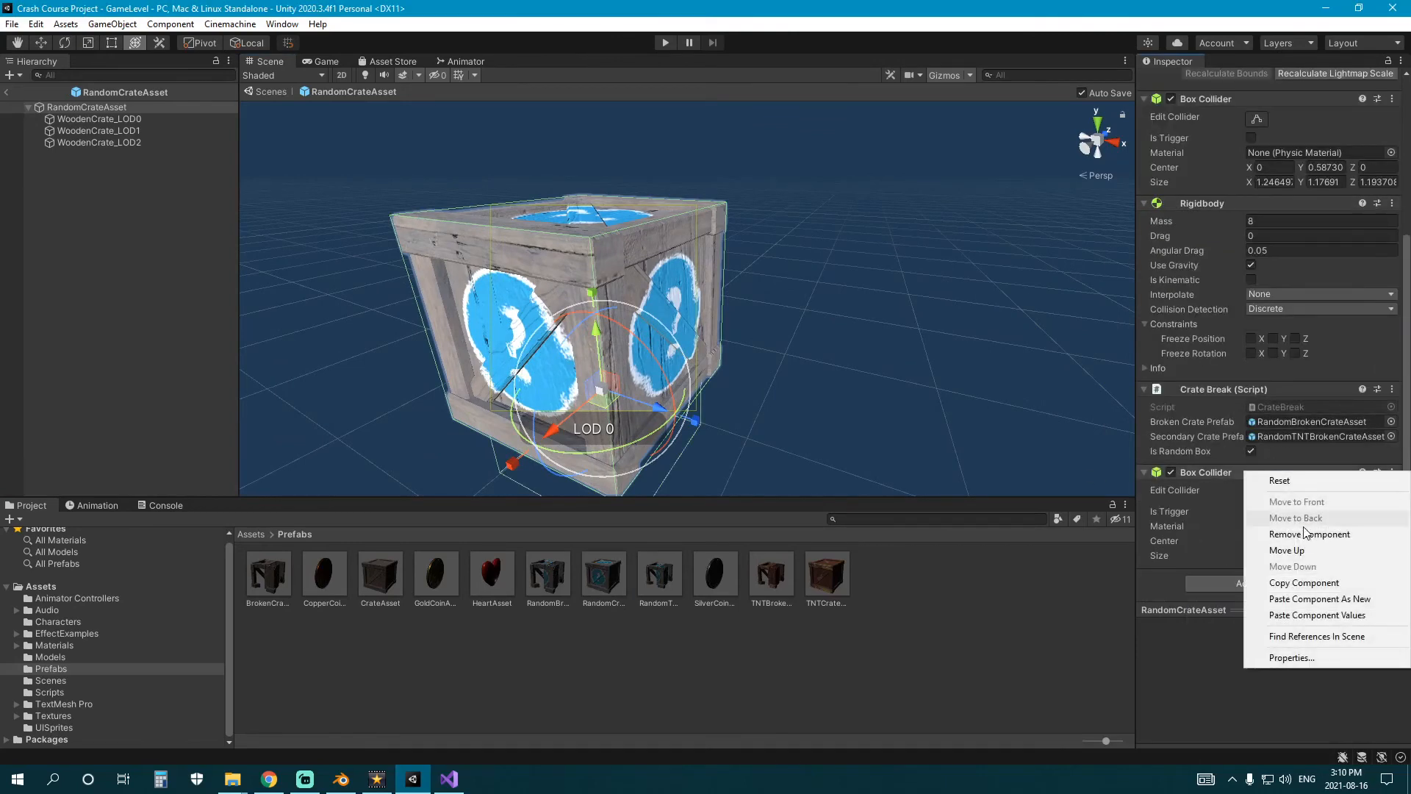
pyautogui.click(1312, 618)
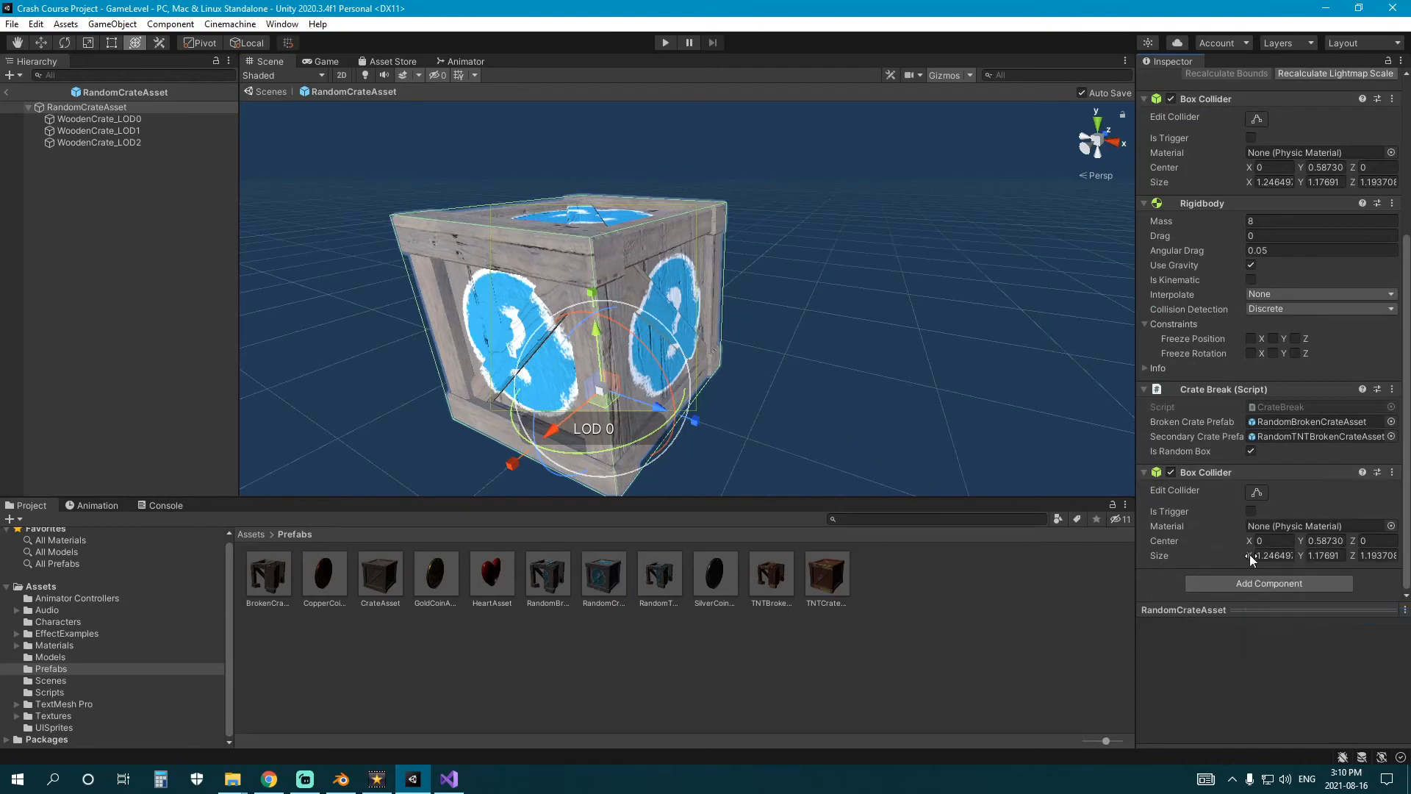
# Set the new RandomCrateAsset collider's size to X 1.28, Y 1.21, Z 1.26 and make it a trigger.
pyautogui.moveTo(1254, 553); pyautogui.dragTo(1307, 557)
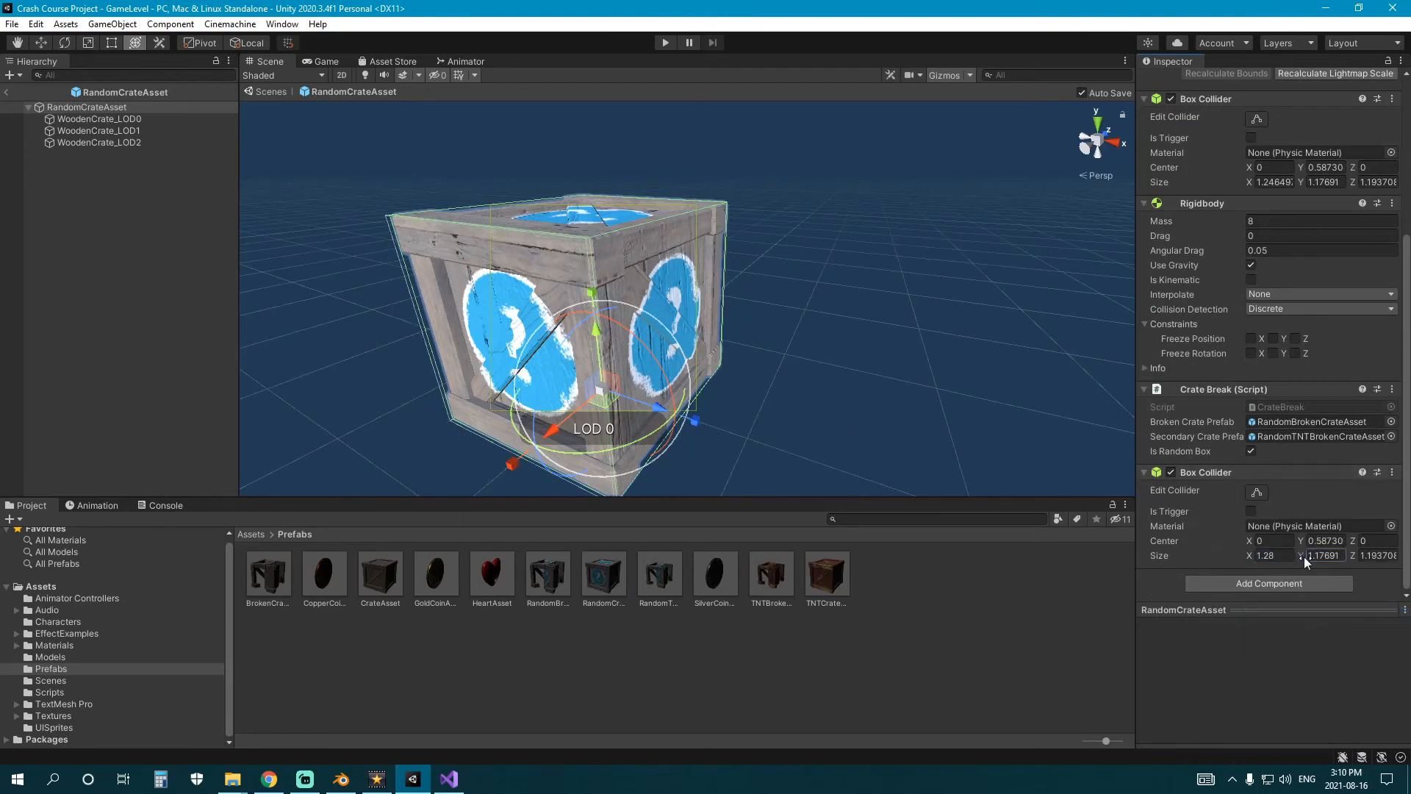
pyautogui.write('1.21')
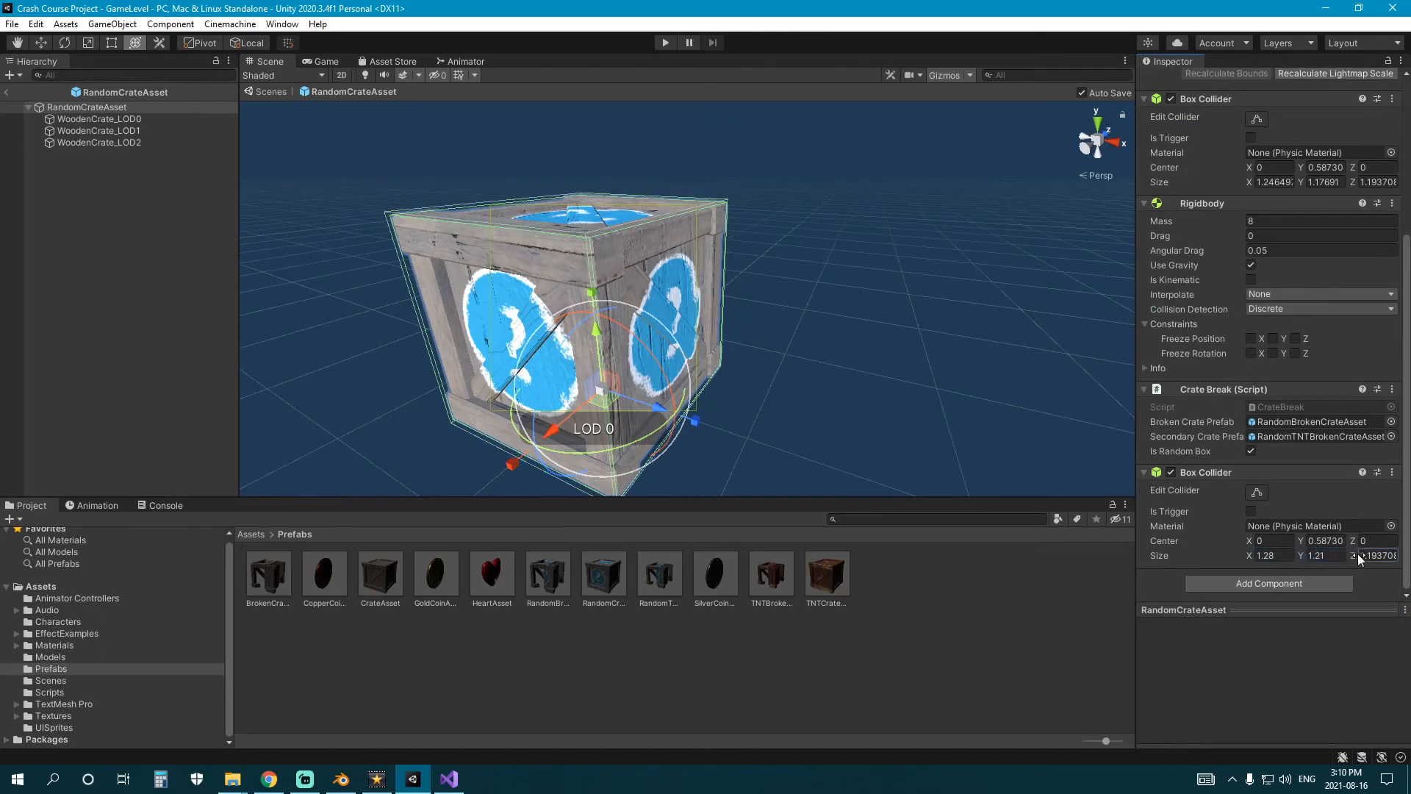
pyautogui.rightClick(1245, 477)
pyautogui.click(1192, 518)
pyautogui.click(1251, 511)
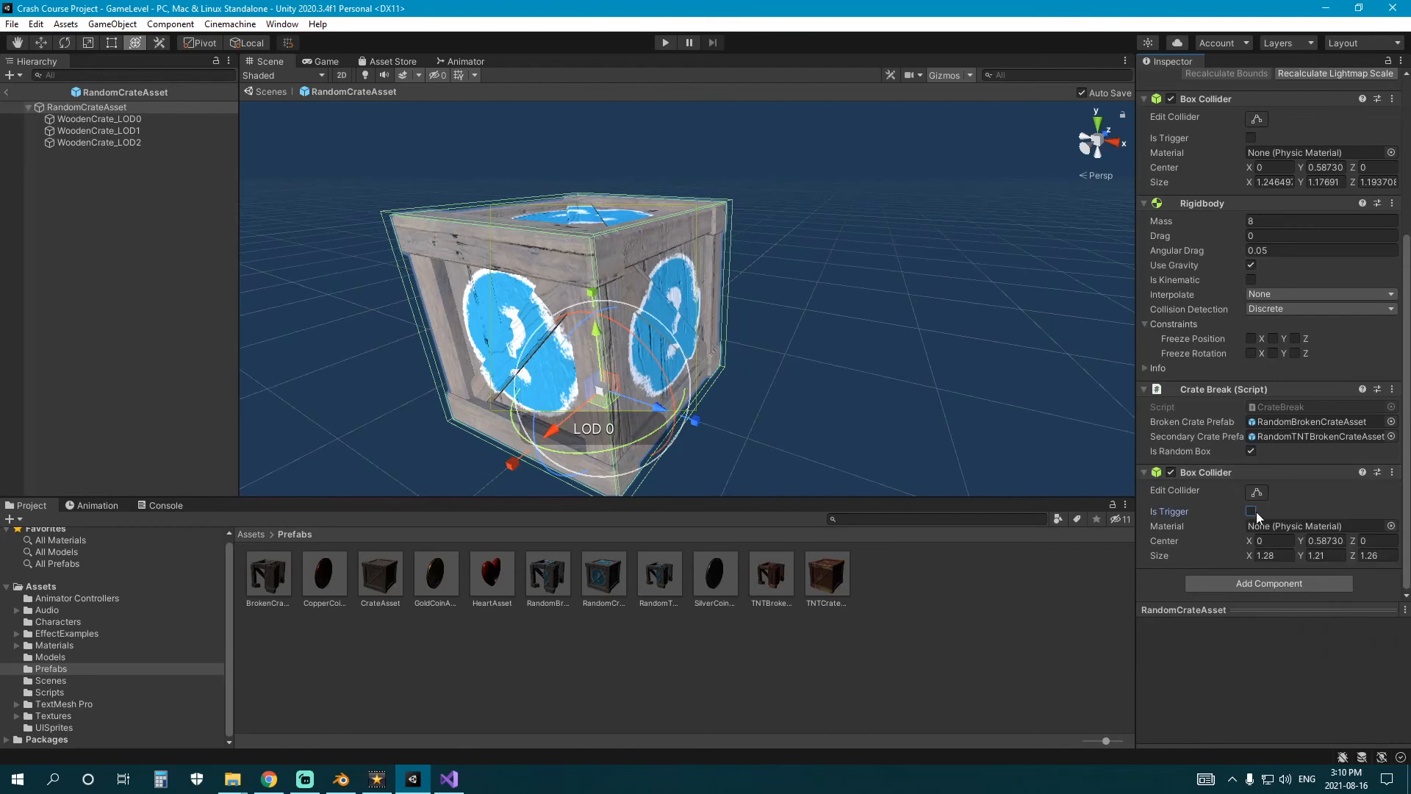
# Copy RandomCrateAsset's trigger collider and paste its values into a new Box Collider on the TNTCrateAsset prefab.
pyautogui.rightClick(1270, 472)
pyautogui.click(1308, 580)
pyautogui.doubleClick(828, 572)
pyautogui.click(1263, 583)
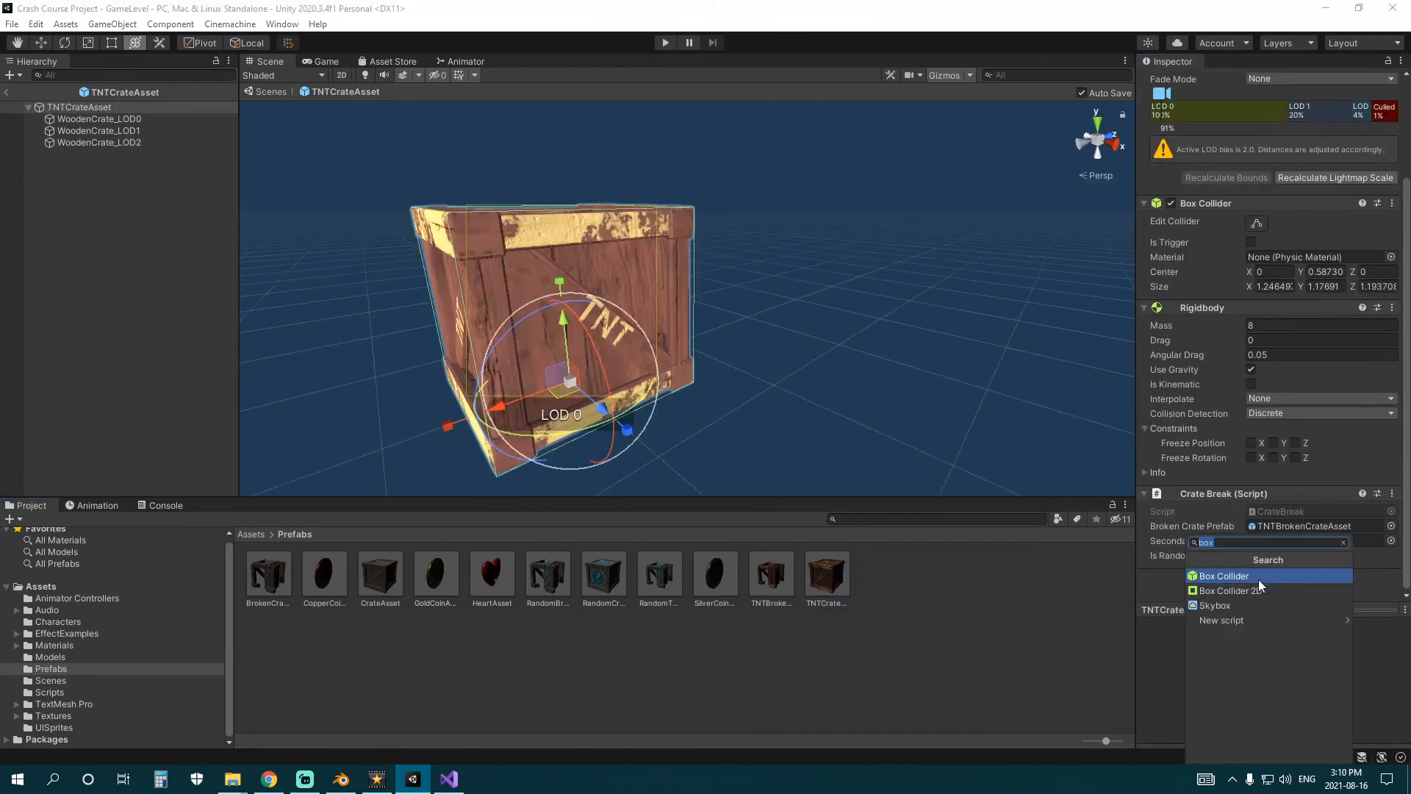
pyautogui.click(1258, 579)
pyautogui.rightClick(1270, 575)
pyautogui.click(1315, 522)
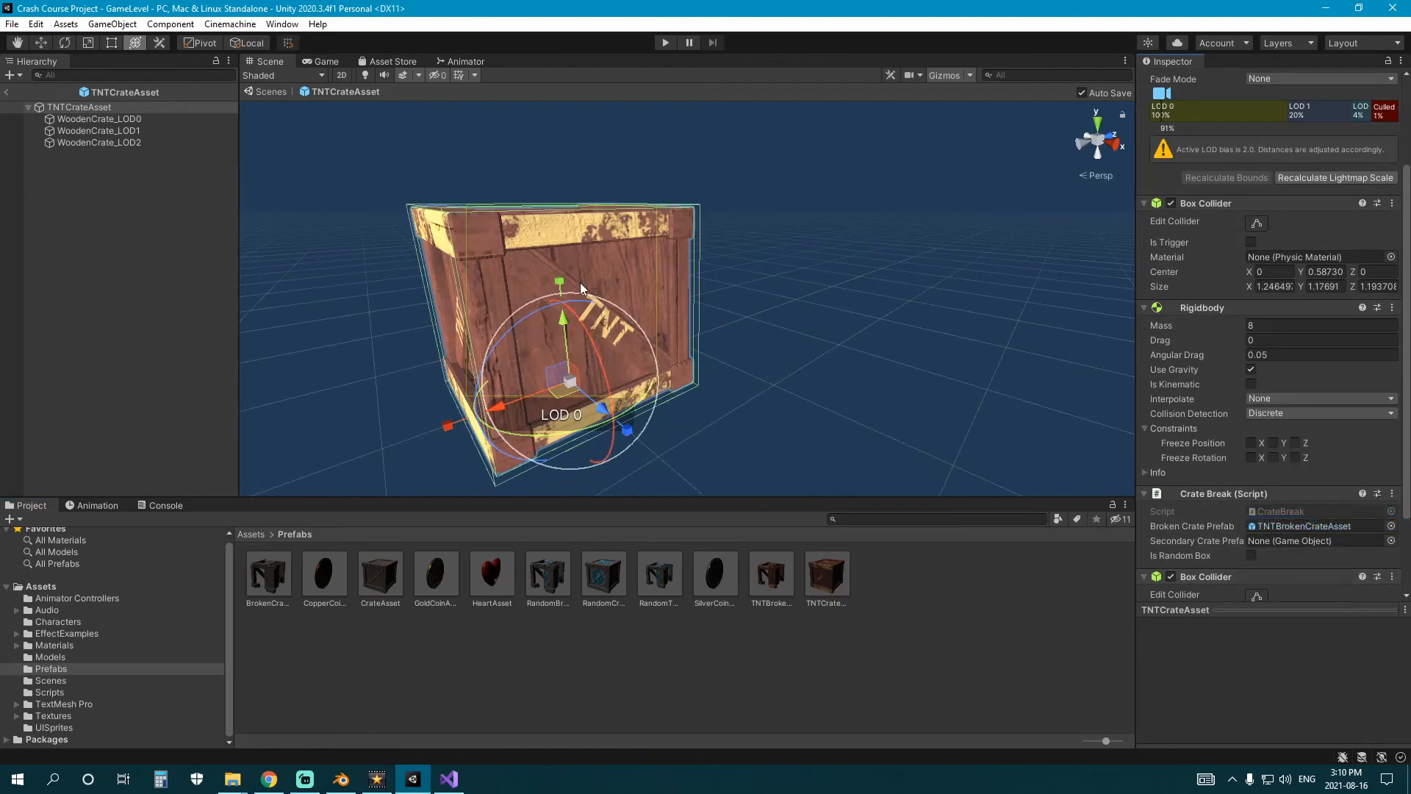
# Check TNTCrateAsset's colliders and Prop tag, and return to the GameLevel scene.
pyautogui.scroll(-3, 1285, 422)
pyautogui.scroll(5, 1247, 494)
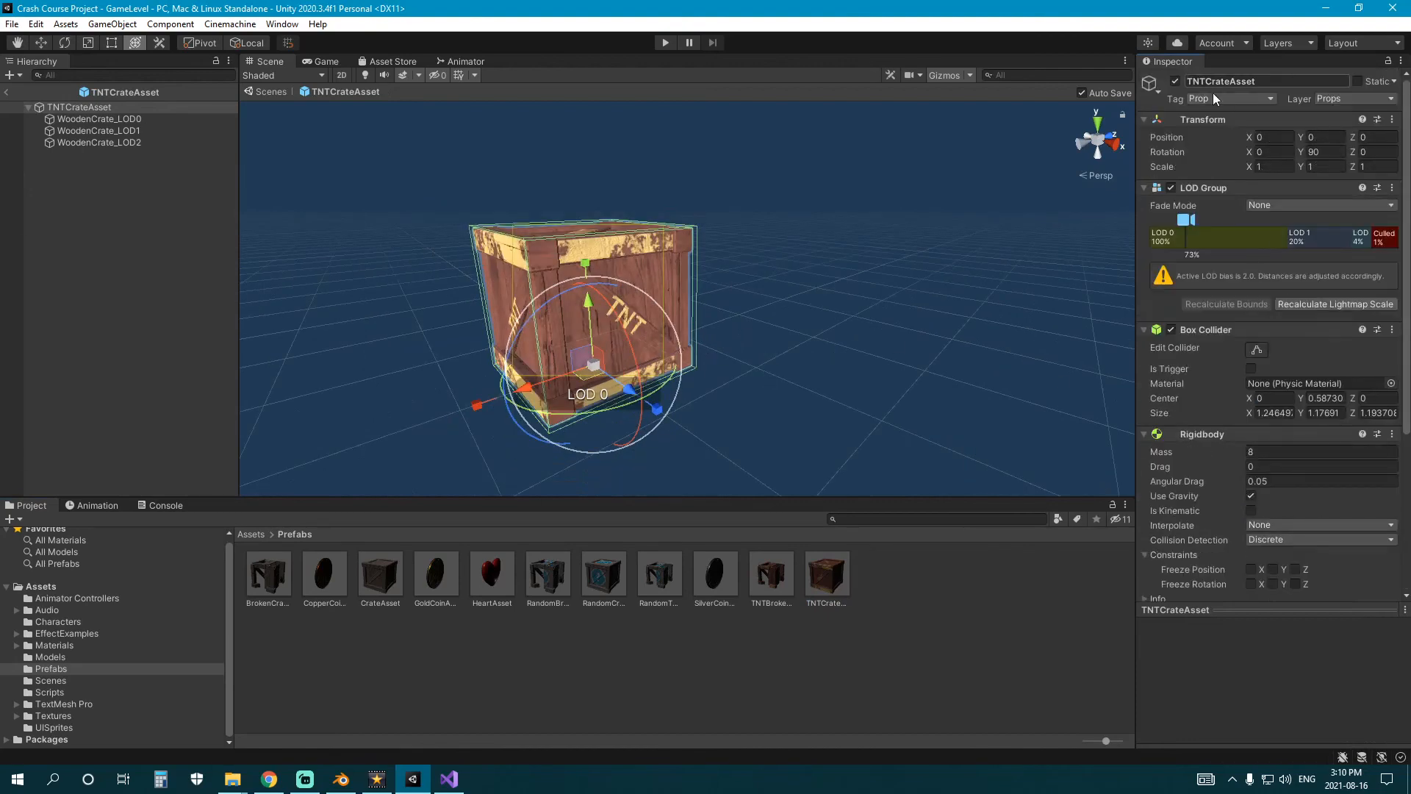
pyautogui.click(377, 618)
pyautogui.click(7, 91)
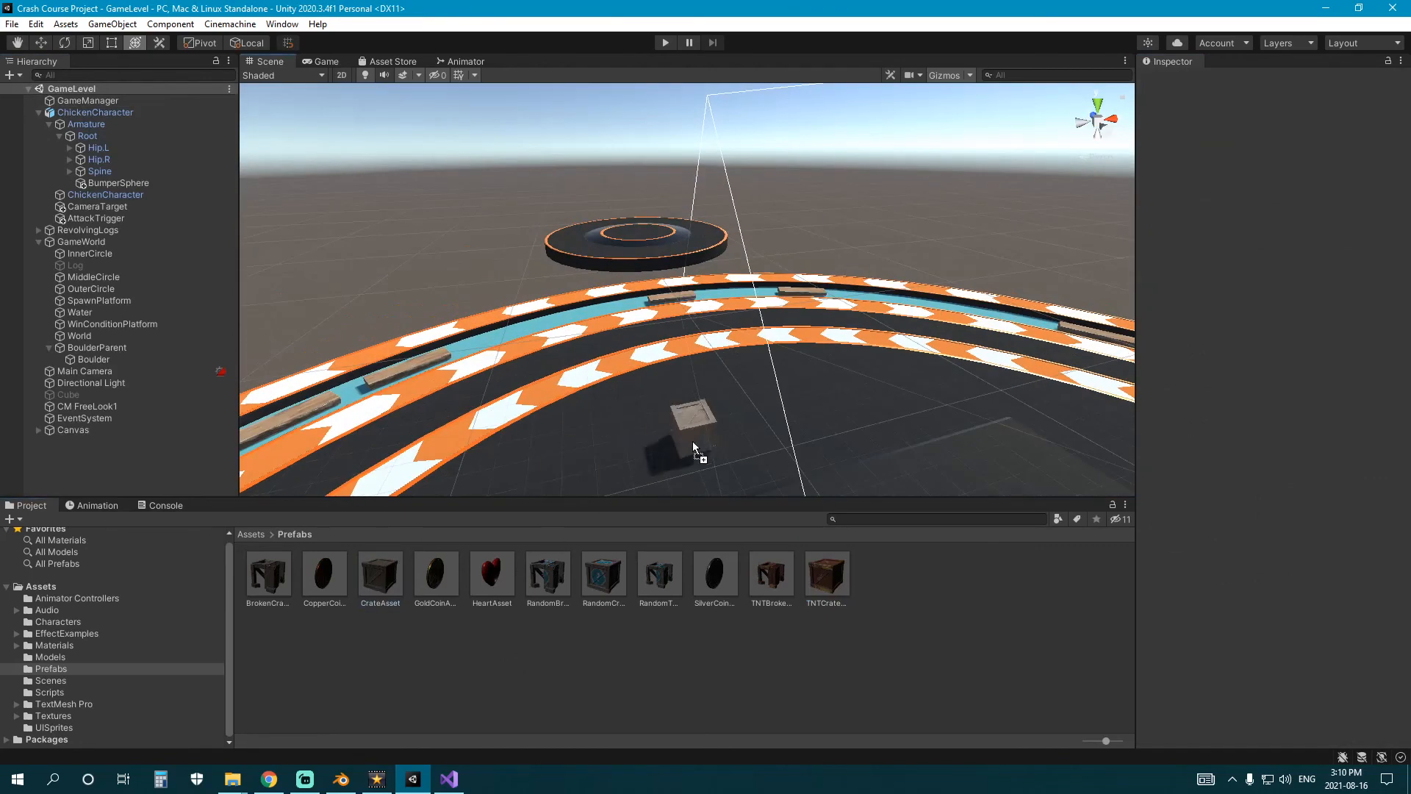
# Place one CrateAsset, one RandomCrateAsset and one TNTCrateAsset on the ground inside the inner ring and save the scene.
pyautogui.moveTo(692, 442); pyautogui.dragTo(630, 439)
pyautogui.moveTo(603, 575); pyautogui.dragTo(828, 388)
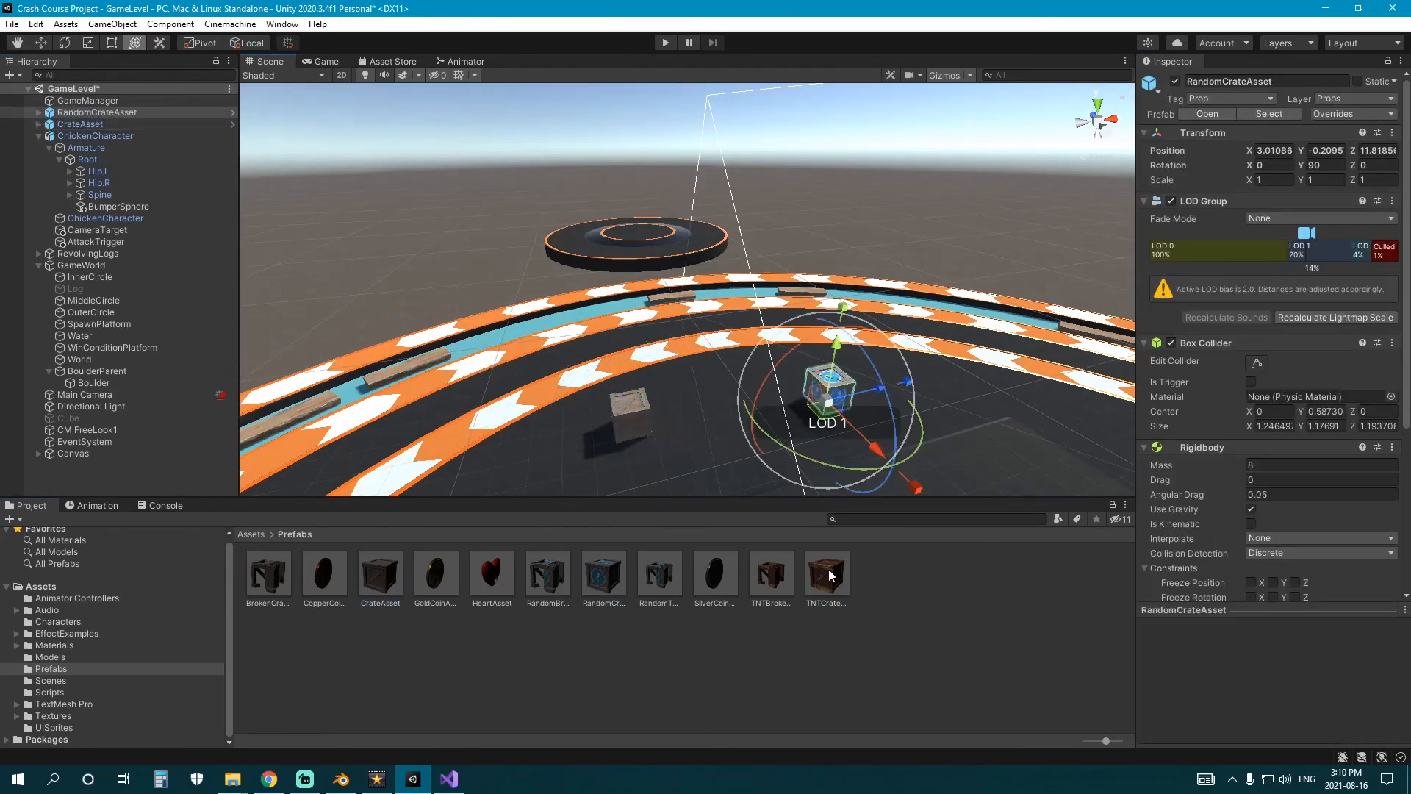
pyautogui.moveTo(998, 410); pyautogui.dragTo(954, 406)
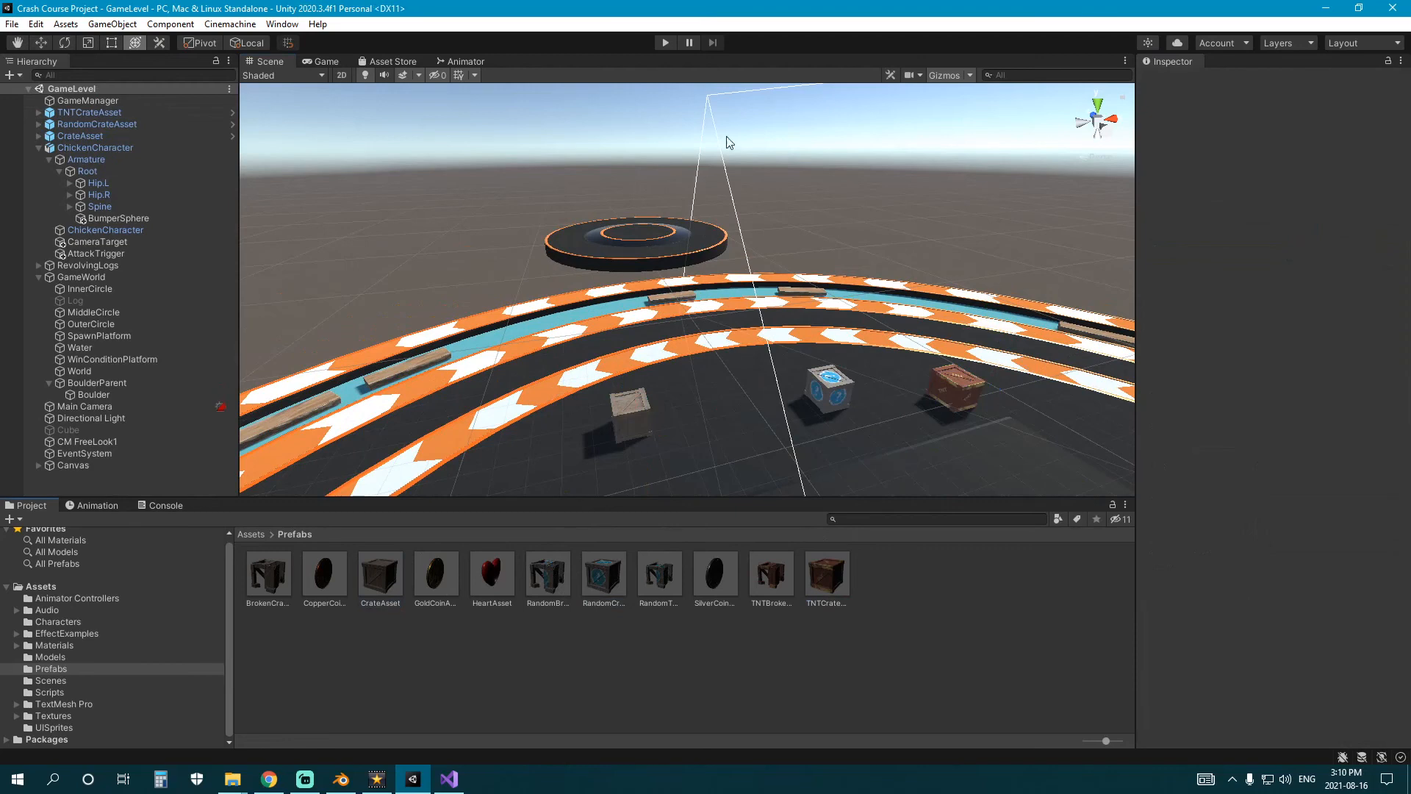
# Play-test the level by pushing the TNT crate onto the revolving inner ring with the chicken.
pyautogui.click(664, 44)
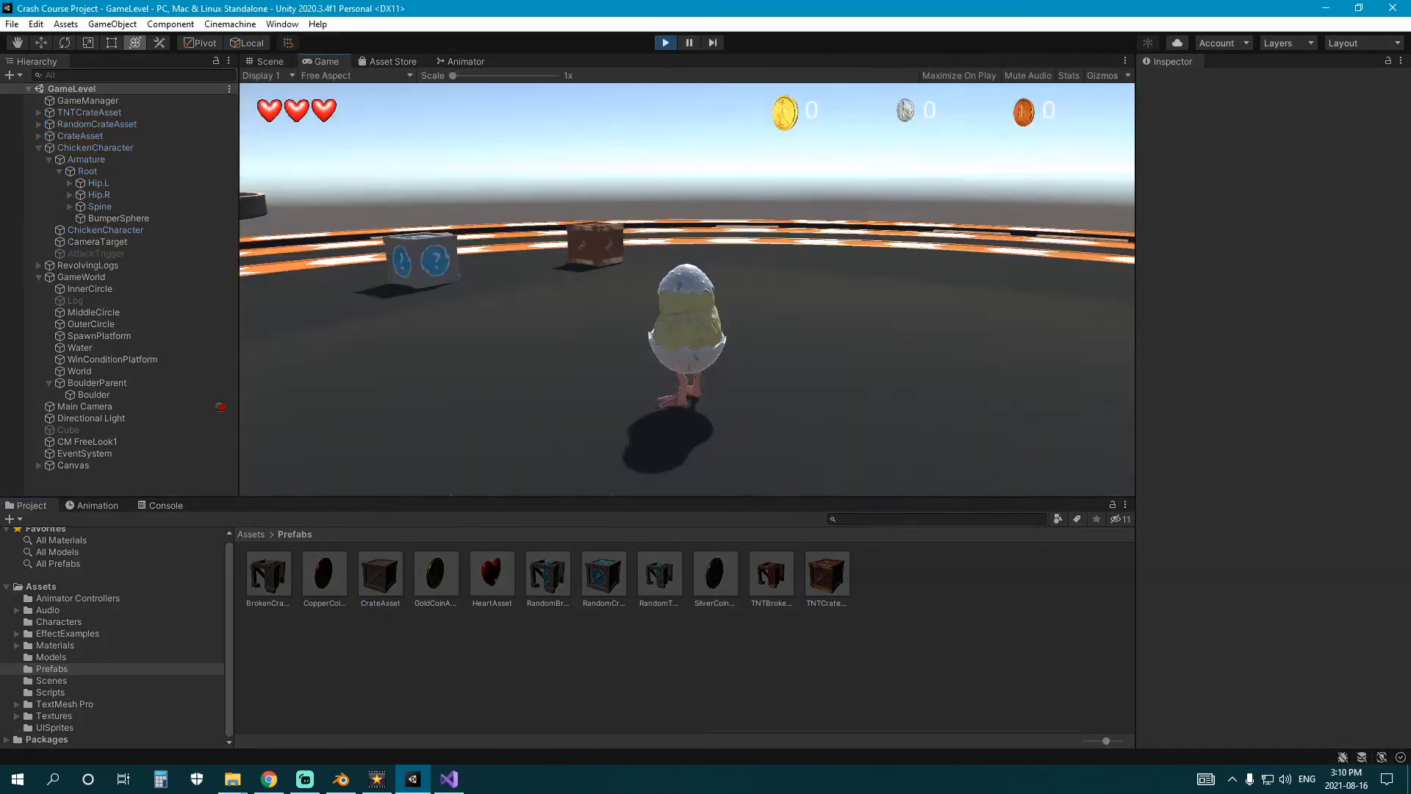
pyautogui.press('w')
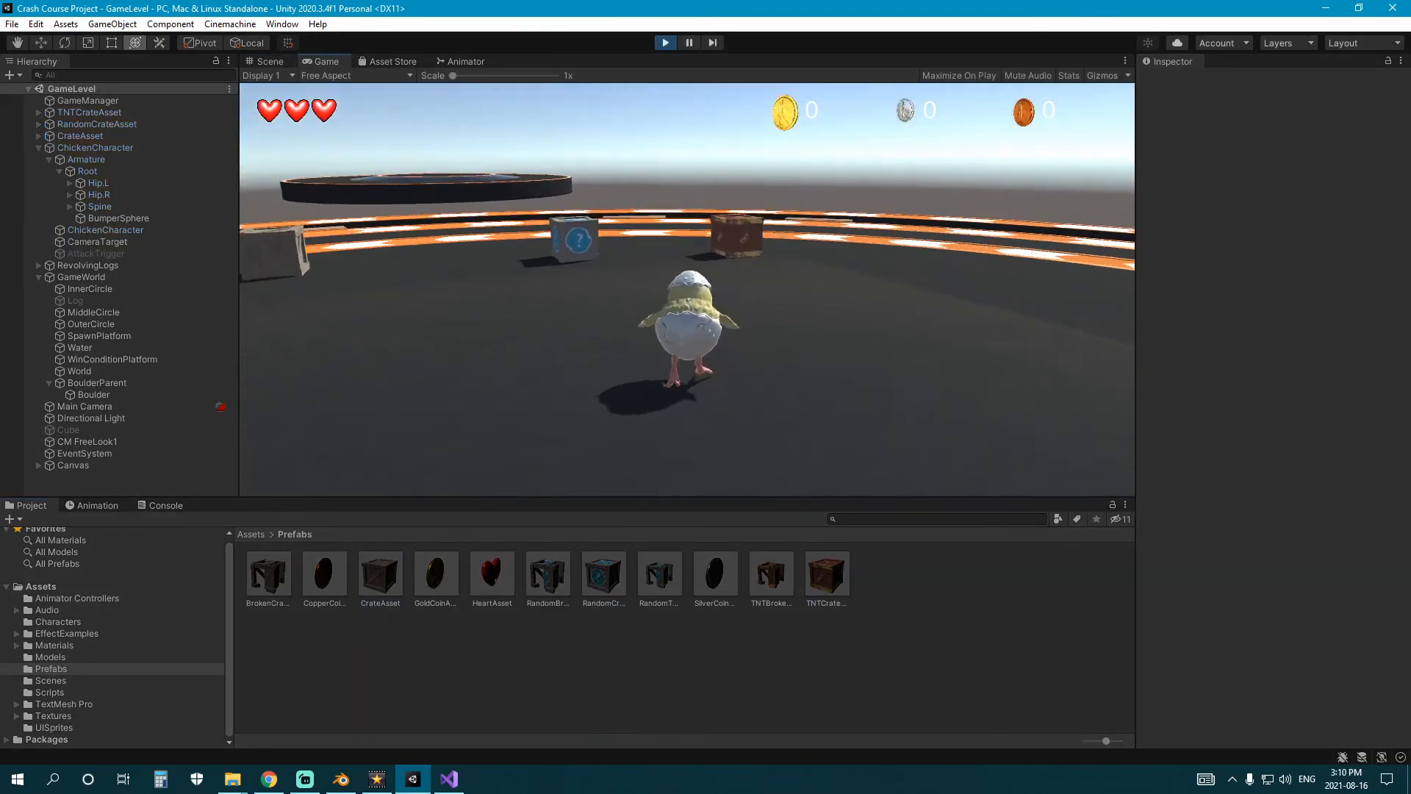
pyautogui.press('w')
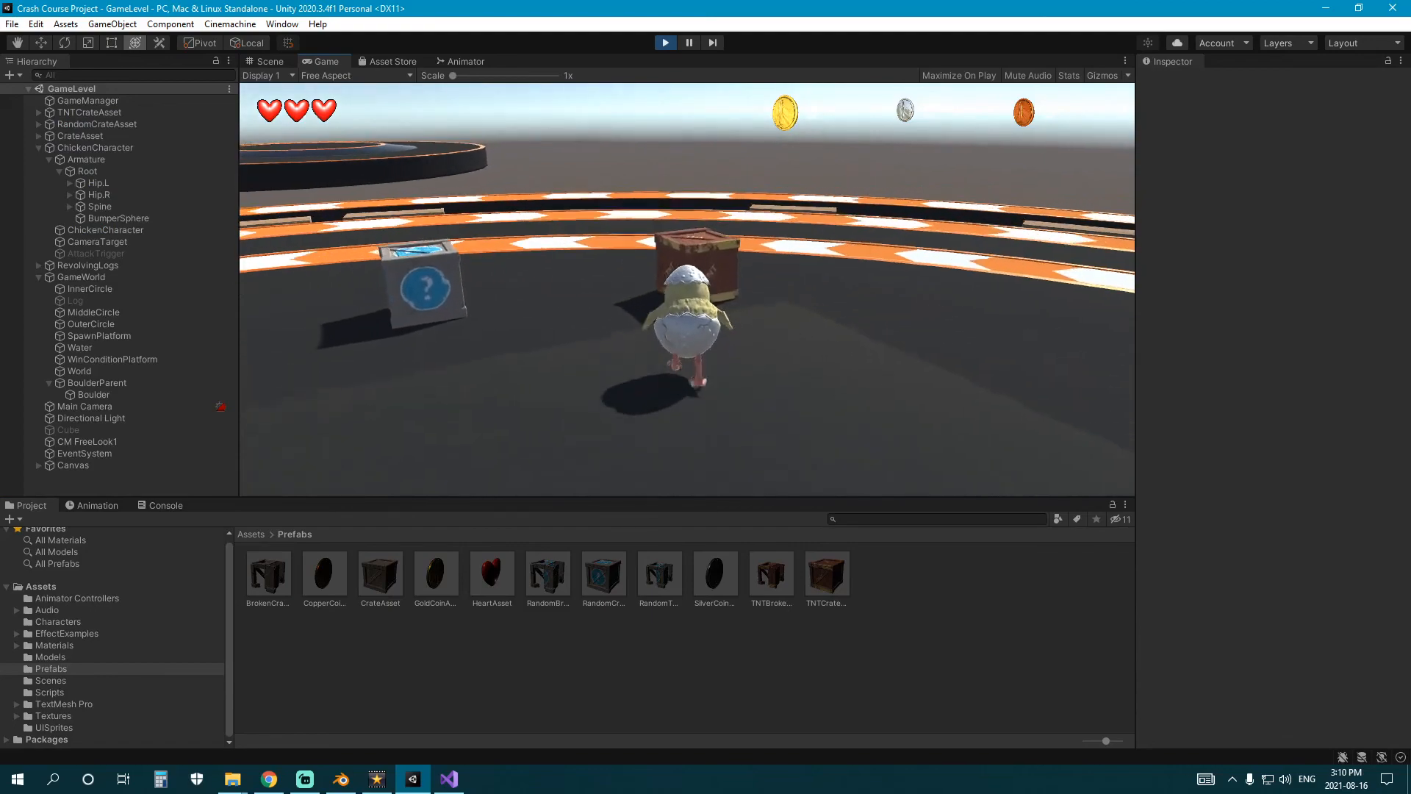
pyautogui.press('w')
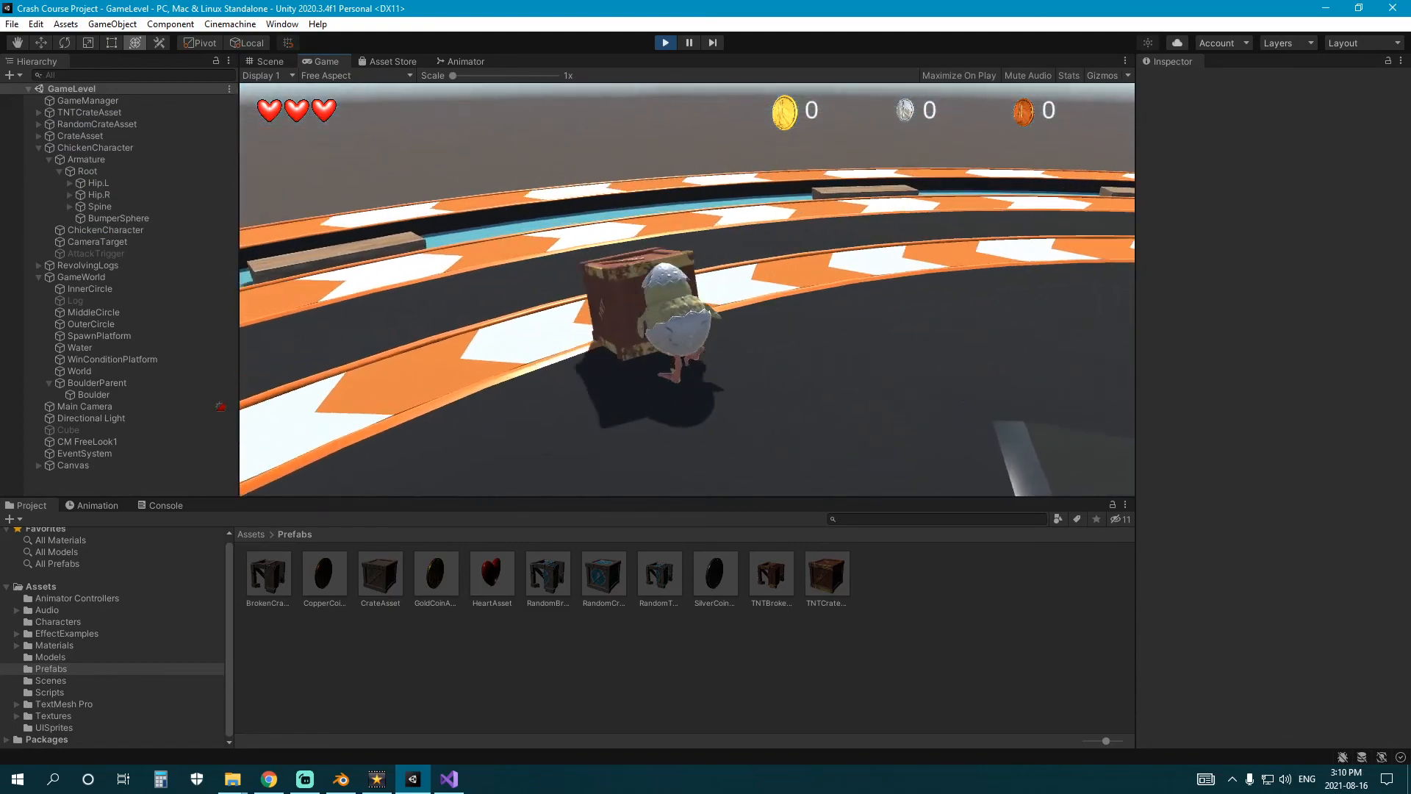
pyautogui.press('w')
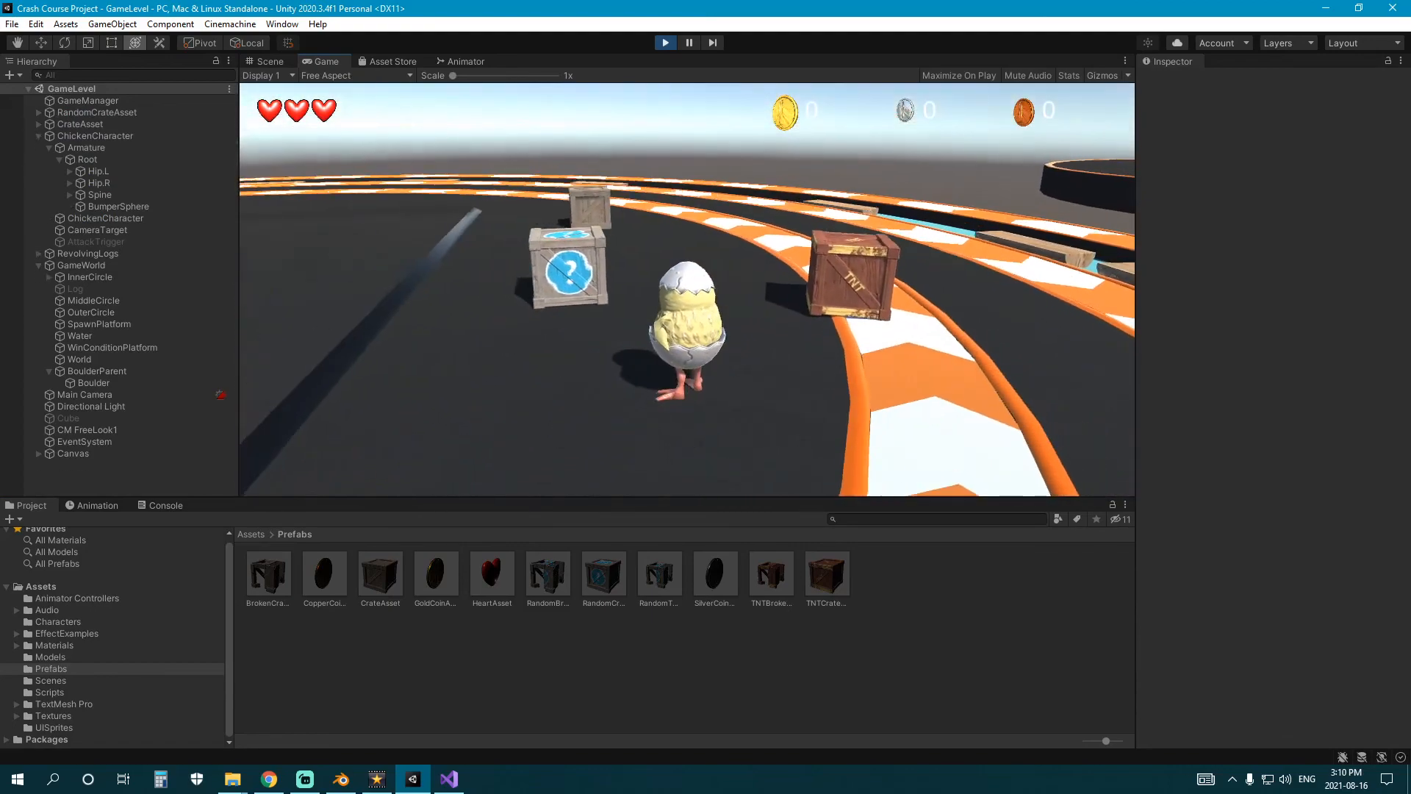
# Push the question-mark crate onto the inner ring with the chicken and back away from it.
pyautogui.press('w')
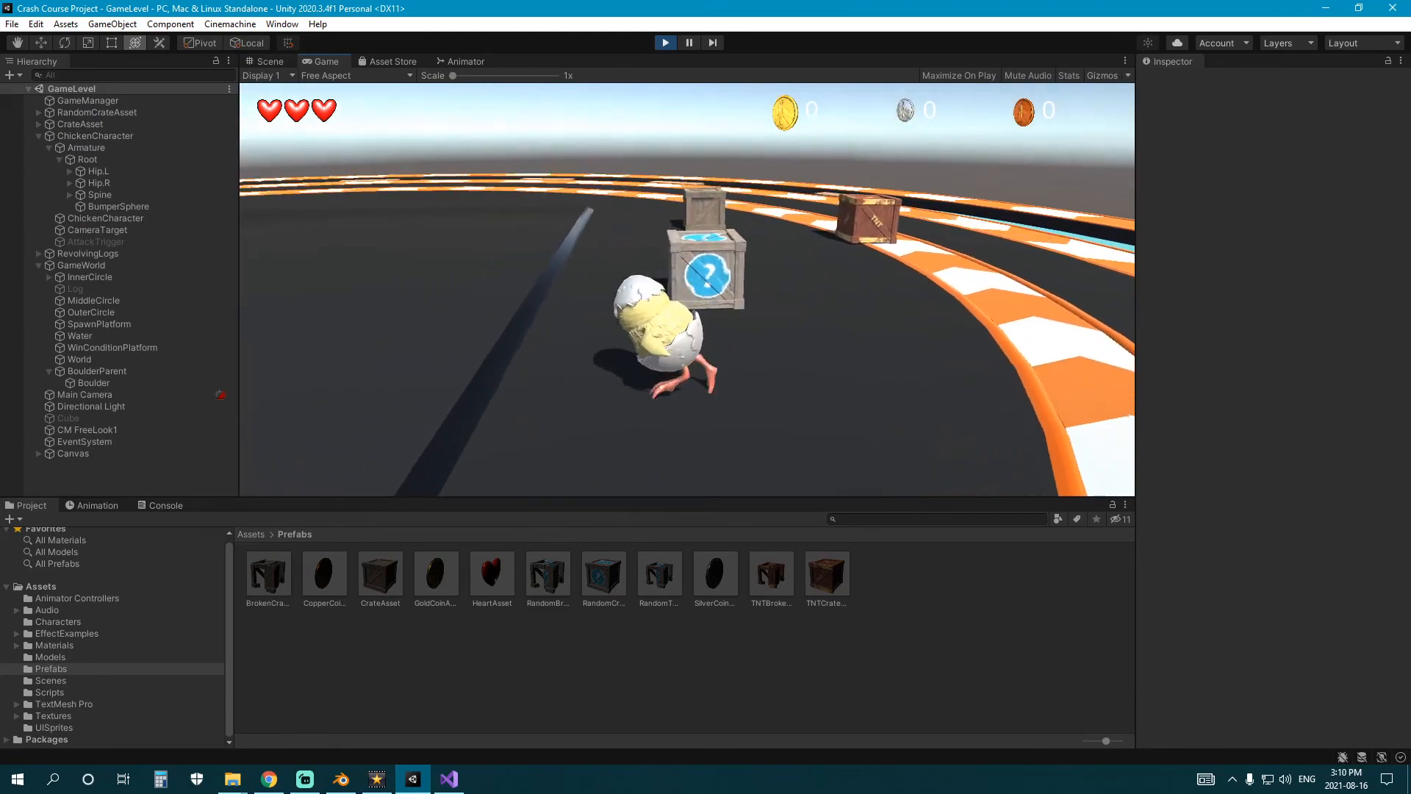
pyautogui.press('w')
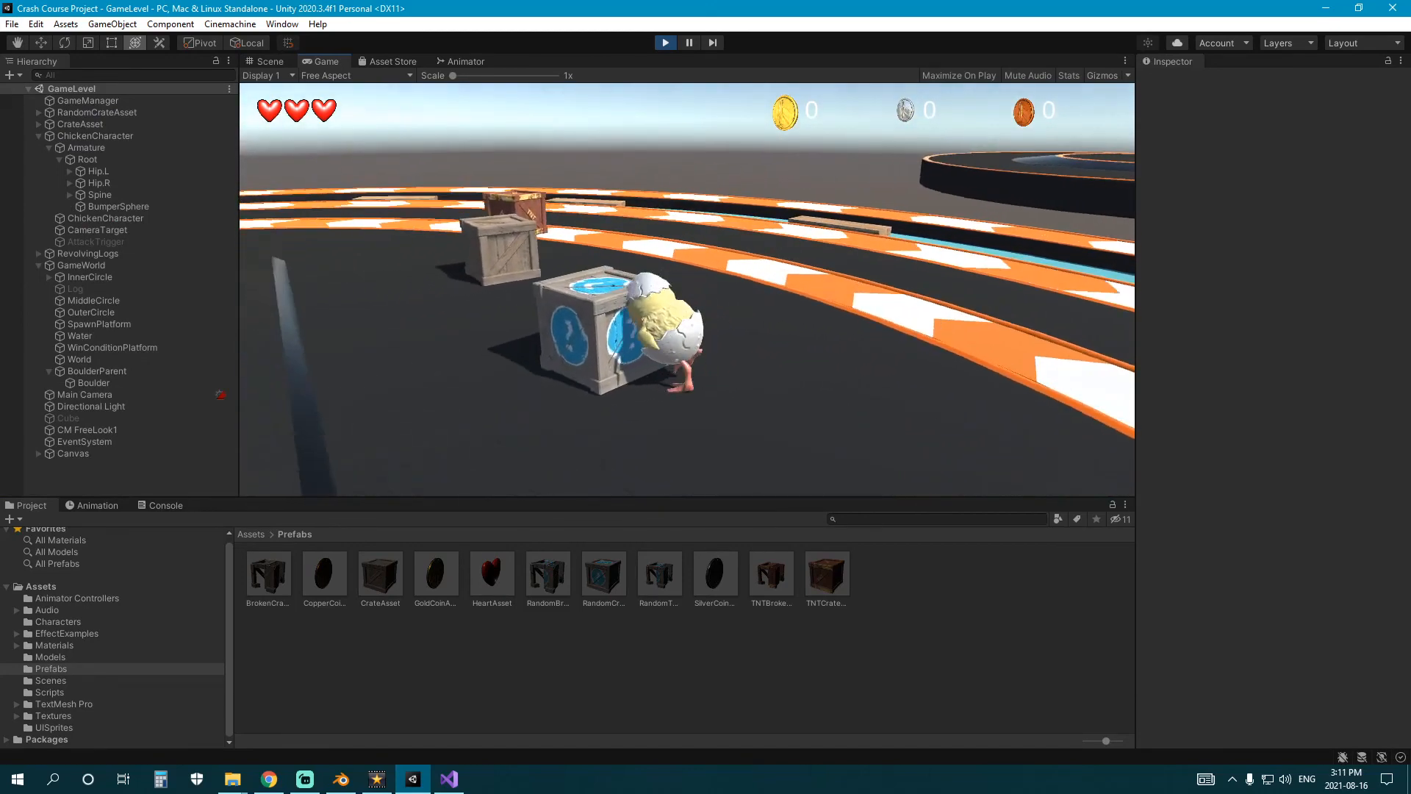
pyautogui.press('d')
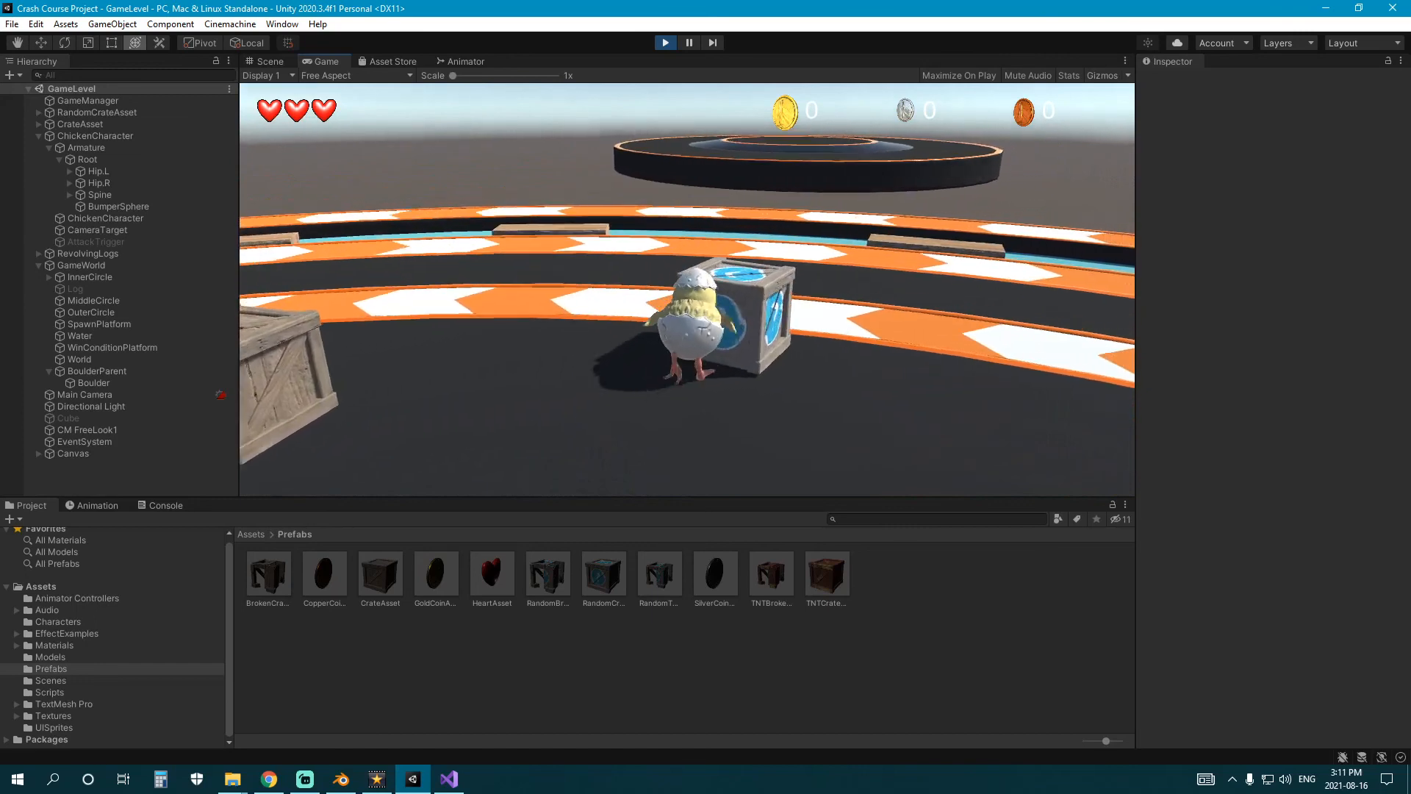
pyautogui.press('s')
pyautogui.press('a')
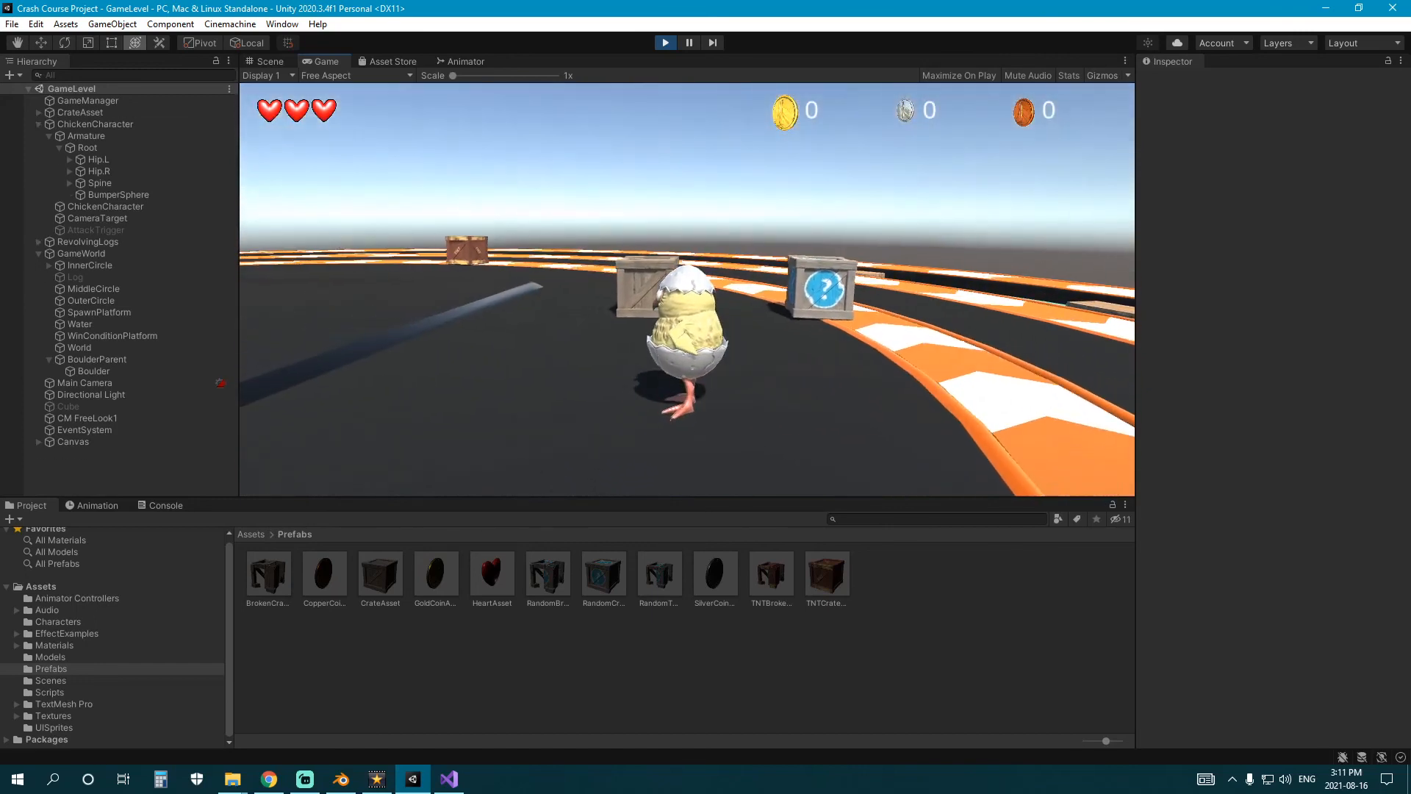
# Push the plain wooden crate onto the inner ring with the chicken and step back from it.
pyautogui.press('w')
pyautogui.press('w')
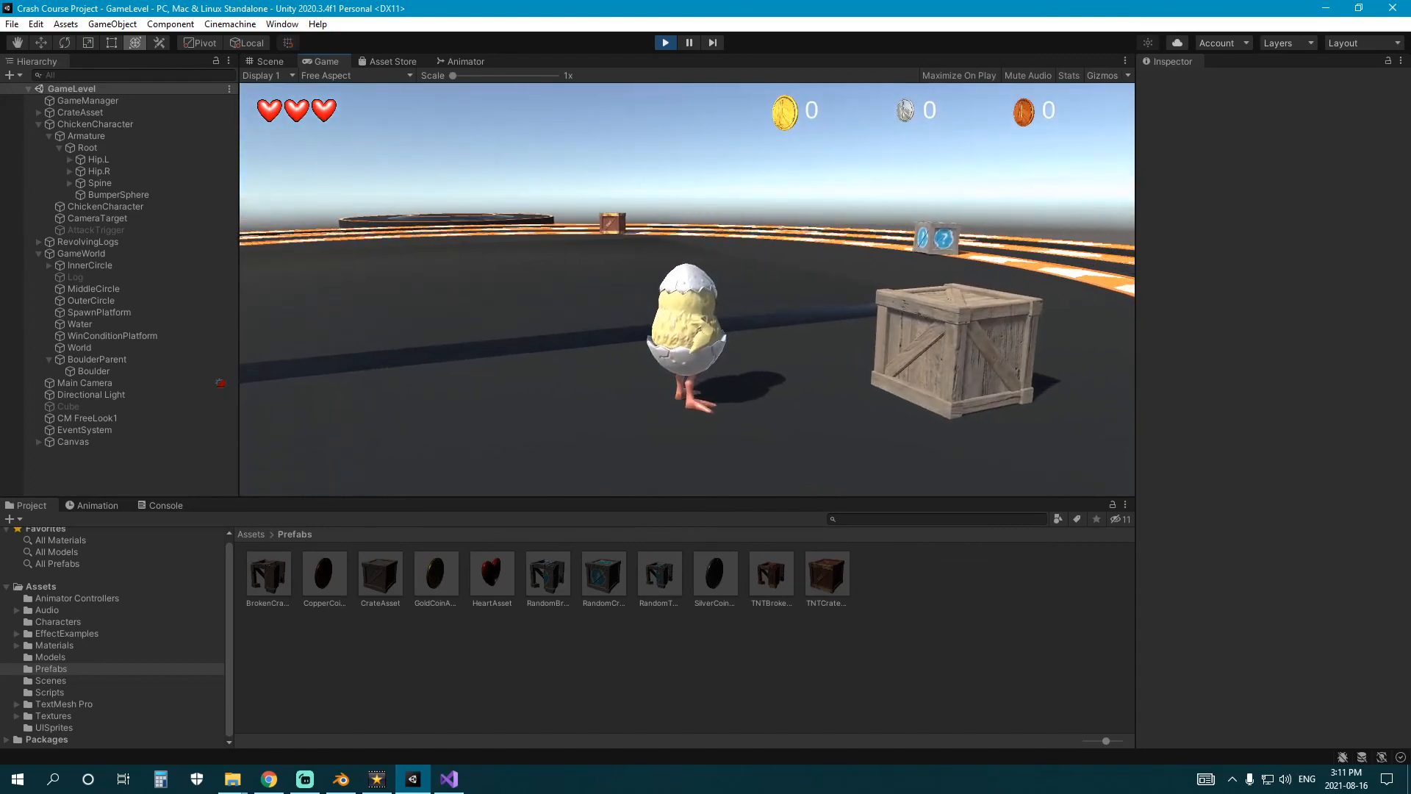
pyautogui.press('w')
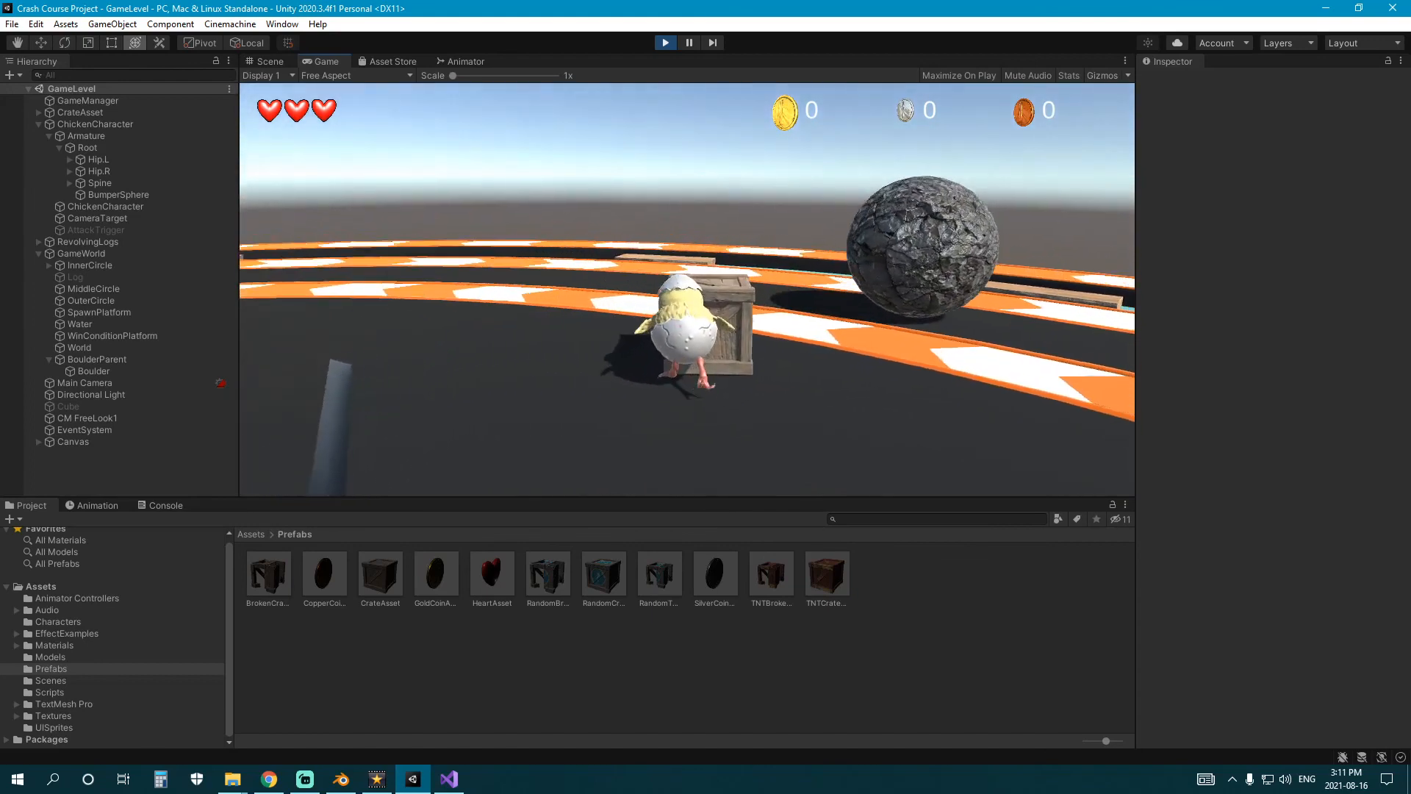
pyautogui.press('s')
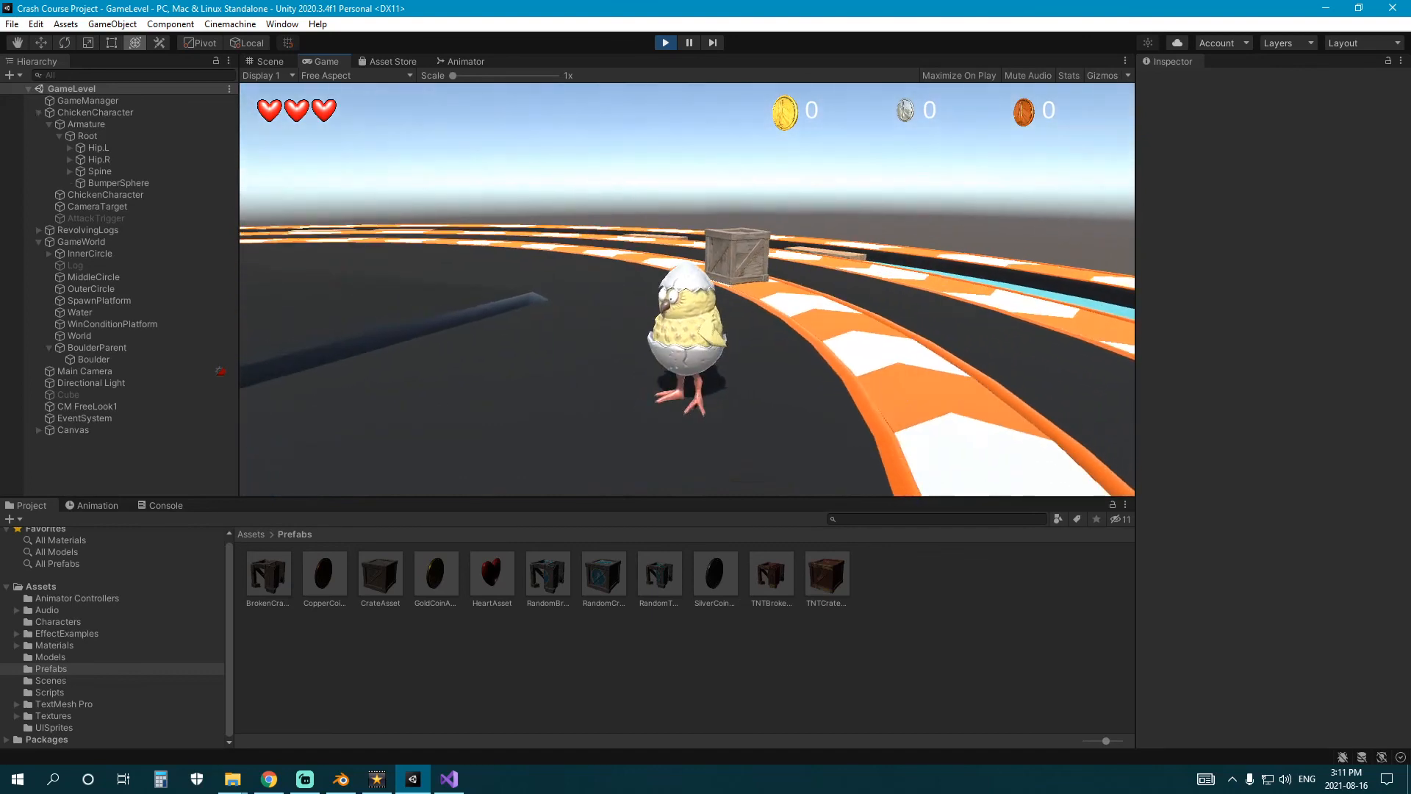